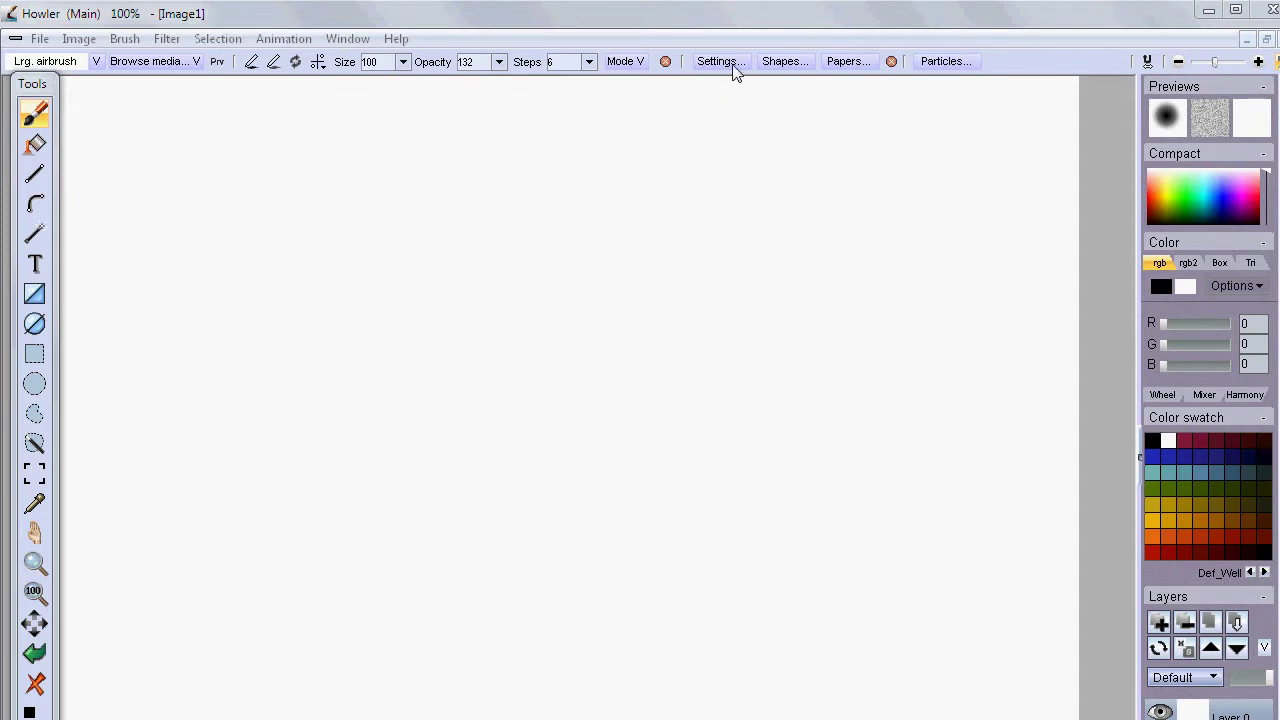
Float the tools panel beside the canvas as a two-column toolbar, nudged slightly lower
{"action": "left_click_drag", "start_coordinate": [32, 84], "coordinate": [66, 116]}
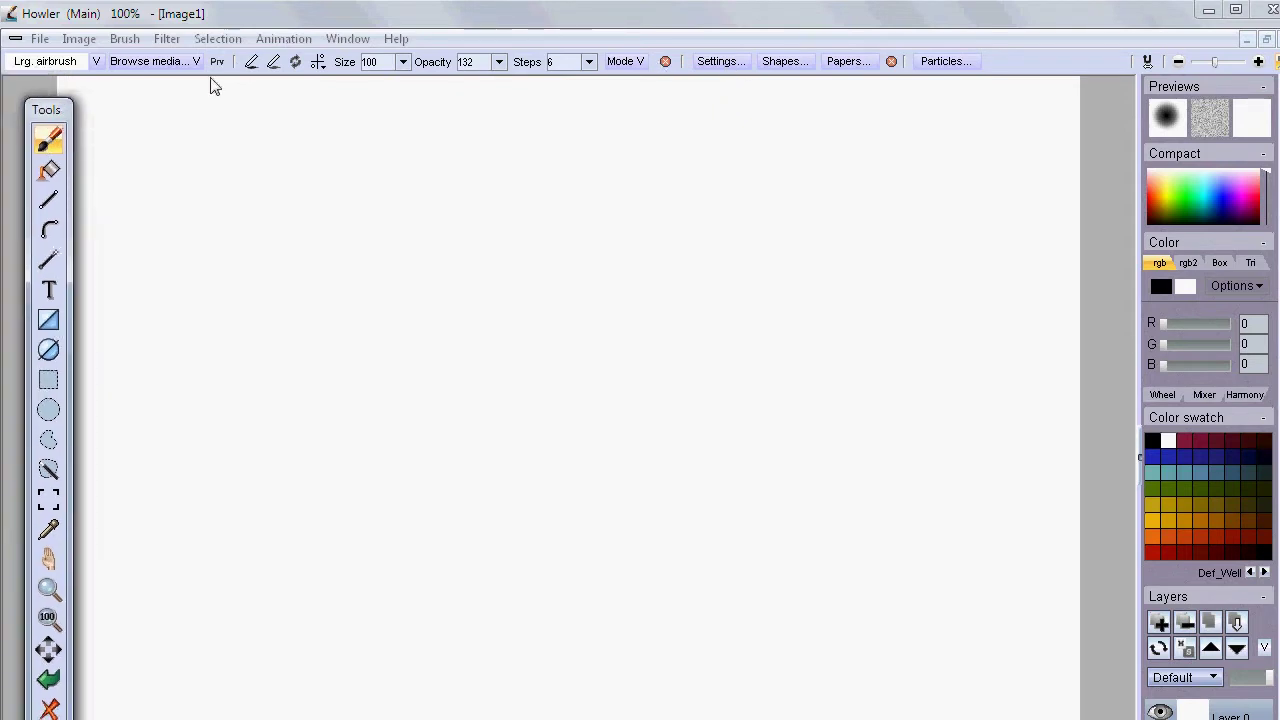
{"action": "left_click", "coordinate": [347, 38]}
{"action": "mouse_move", "coordinate": [320, 62]}
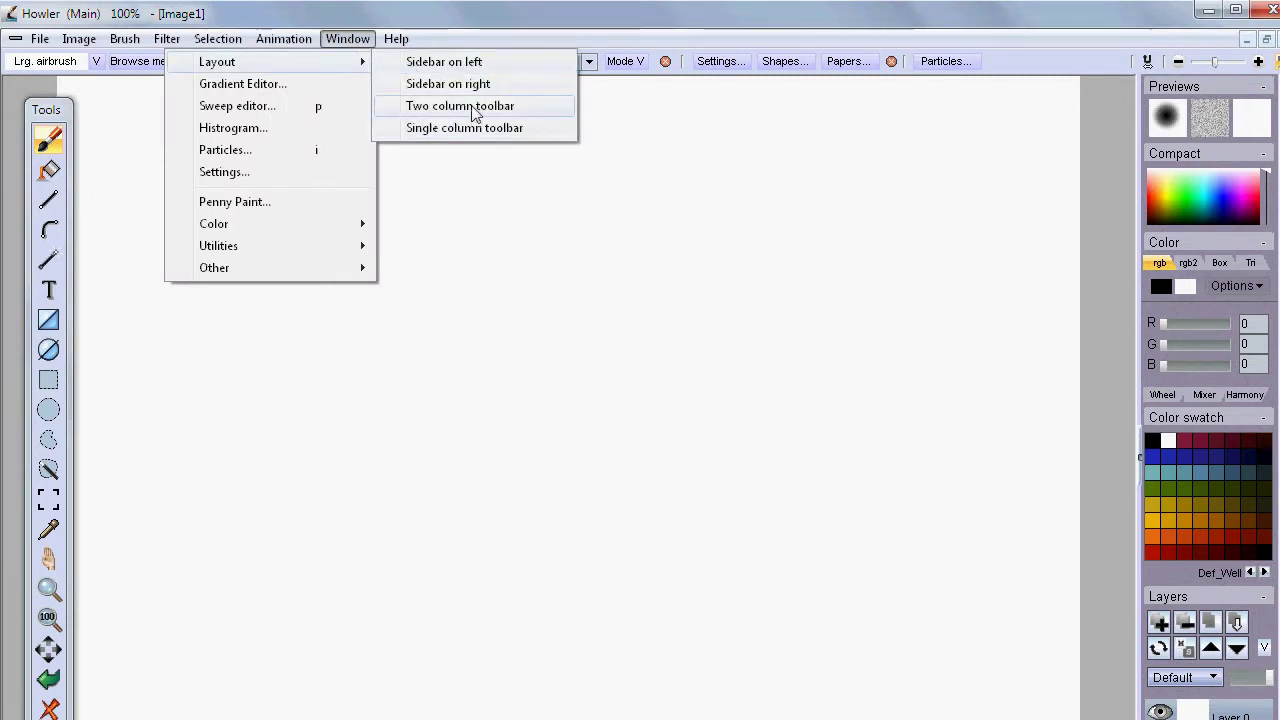
{"action": "left_click", "coordinate": [468, 106]}
{"action": "left_click_drag", "start_coordinate": [86, 110], "coordinate": [92, 144]}
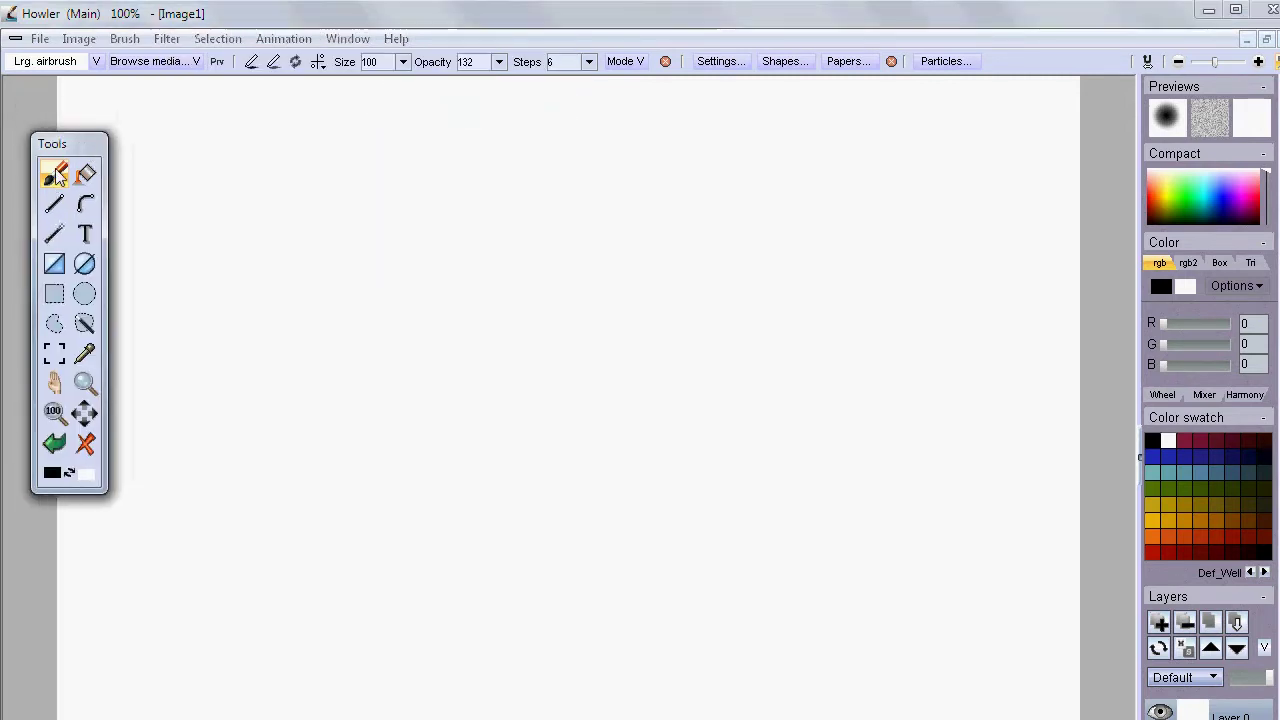
Browse the brush category list and close it without choosing a brush
{"action": "left_click", "coordinate": [57, 175]}
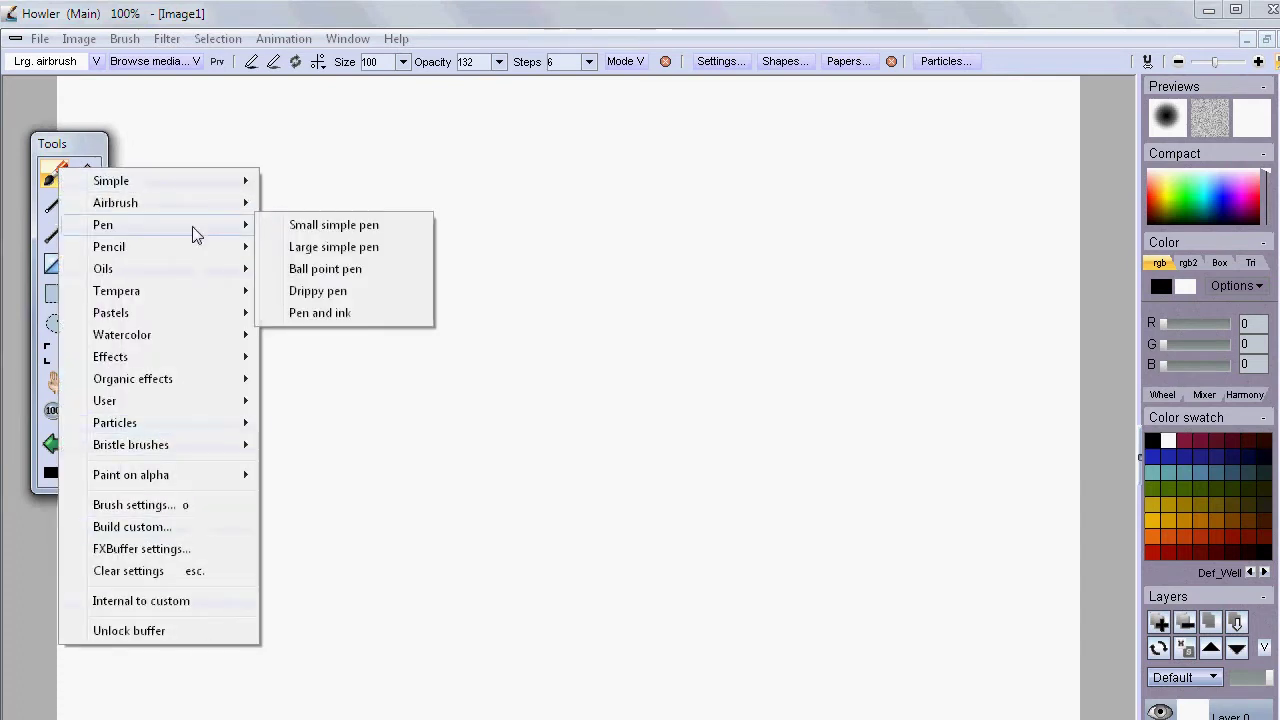
{"action": "mouse_move", "coordinate": [177, 228]}
{"action": "mouse_move", "coordinate": [180, 181]}
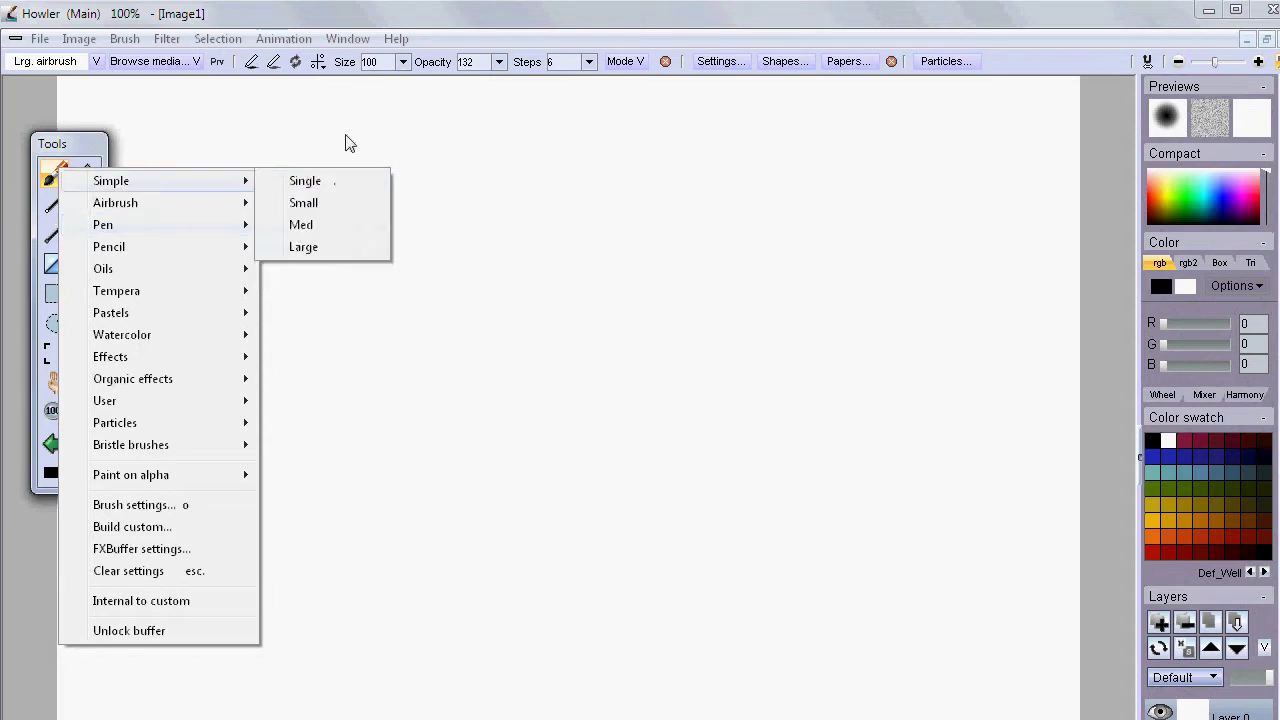
{"action": "left_click", "coordinate": [378, 50]}
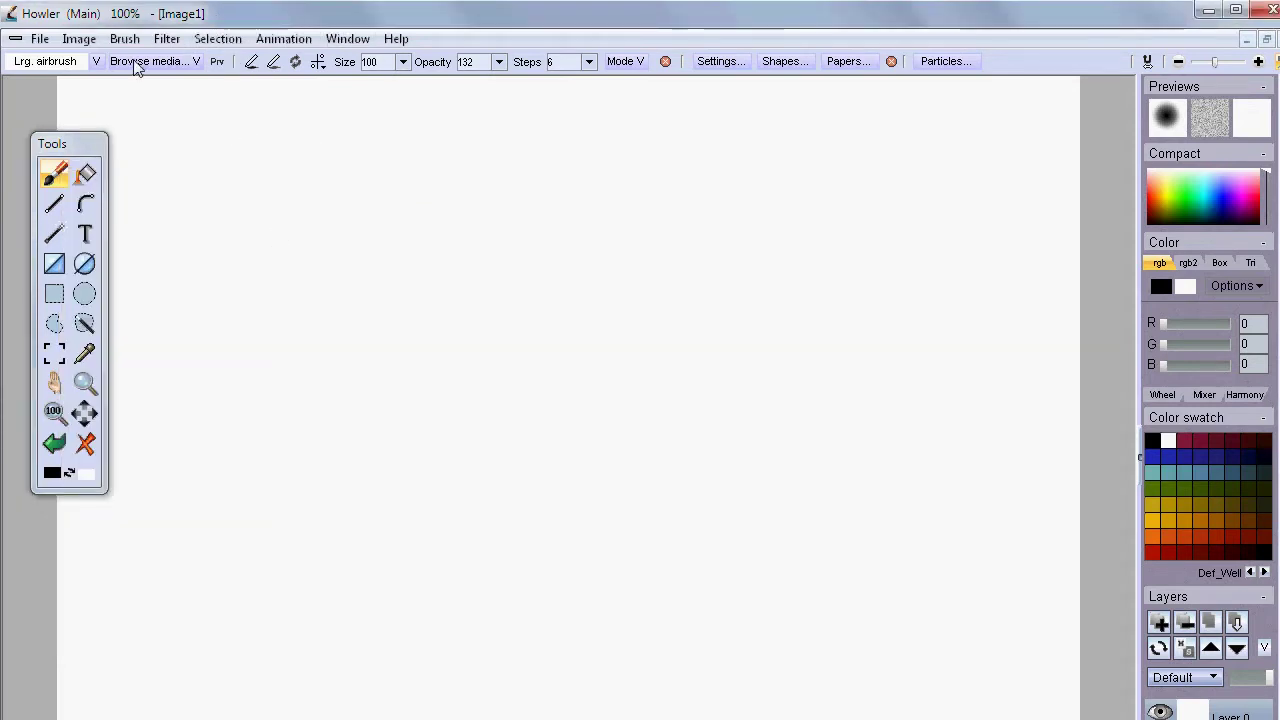
Type 'Internal Custom' into an enlarged text box on the canvas and select it
{"action": "left_click", "coordinate": [86, 234]}
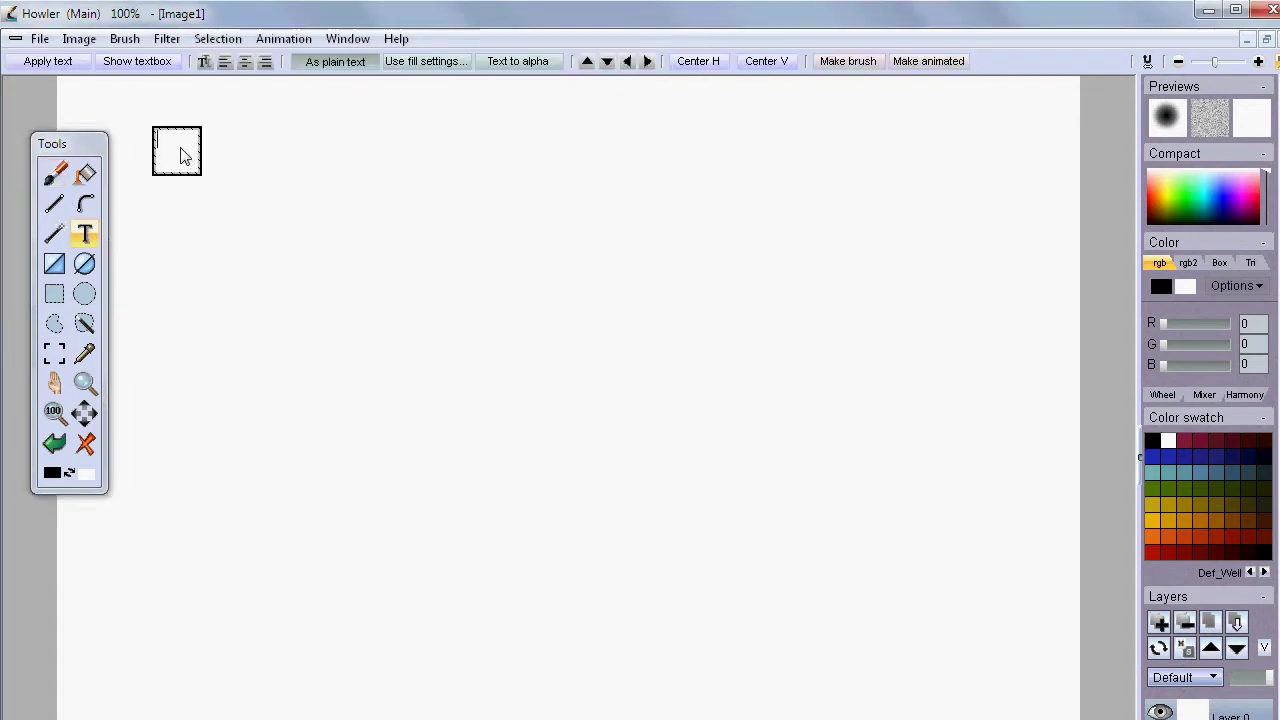
{"action": "type", "text": "Internal Custom"}
{"action": "left_click_drag", "start_coordinate": [200, 178], "coordinate": [495, 265]}
{"action": "key", "text": "shift+Home"}
Restyle the text as Blackoak Std size 36, widen the box, and apply it
{"action": "left_click", "coordinate": [205, 61]}
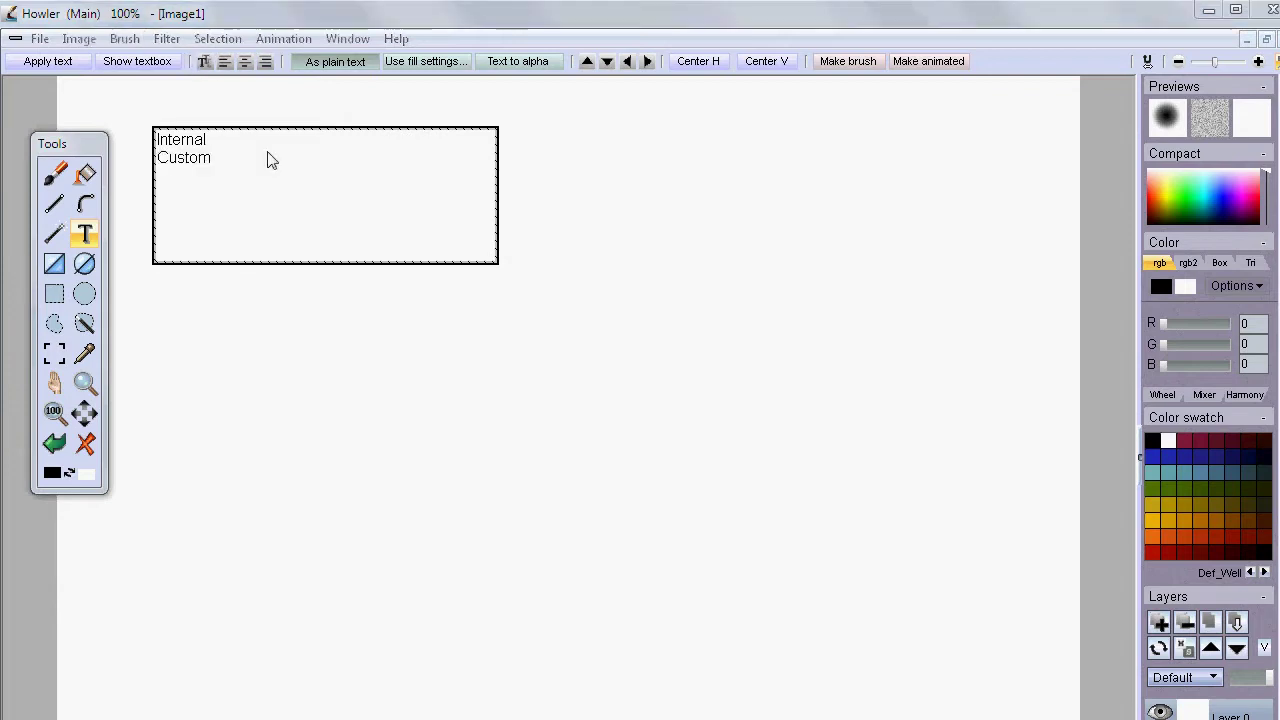
{"action": "left_click", "coordinate": [200, 383]}
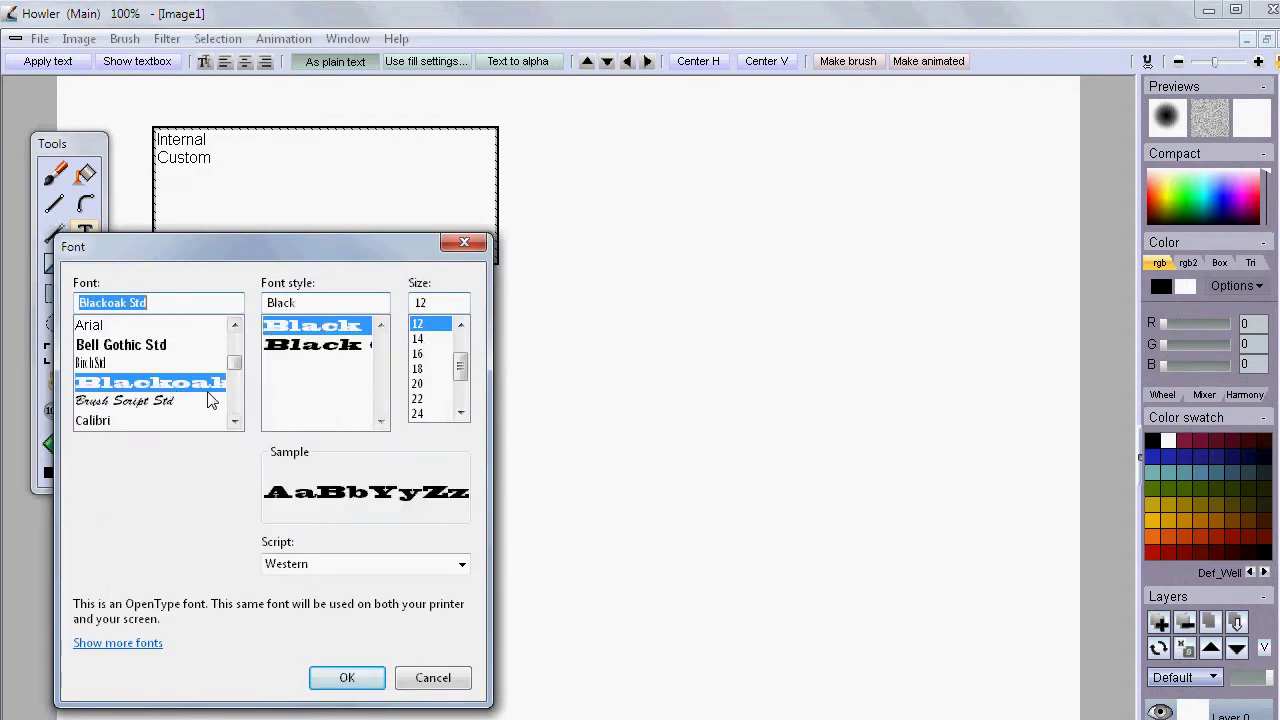
{"action": "scroll", "coordinate": [457, 410], "scroll_direction": "down", "scroll_amount": 2}
{"action": "left_click", "coordinate": [418, 383]}
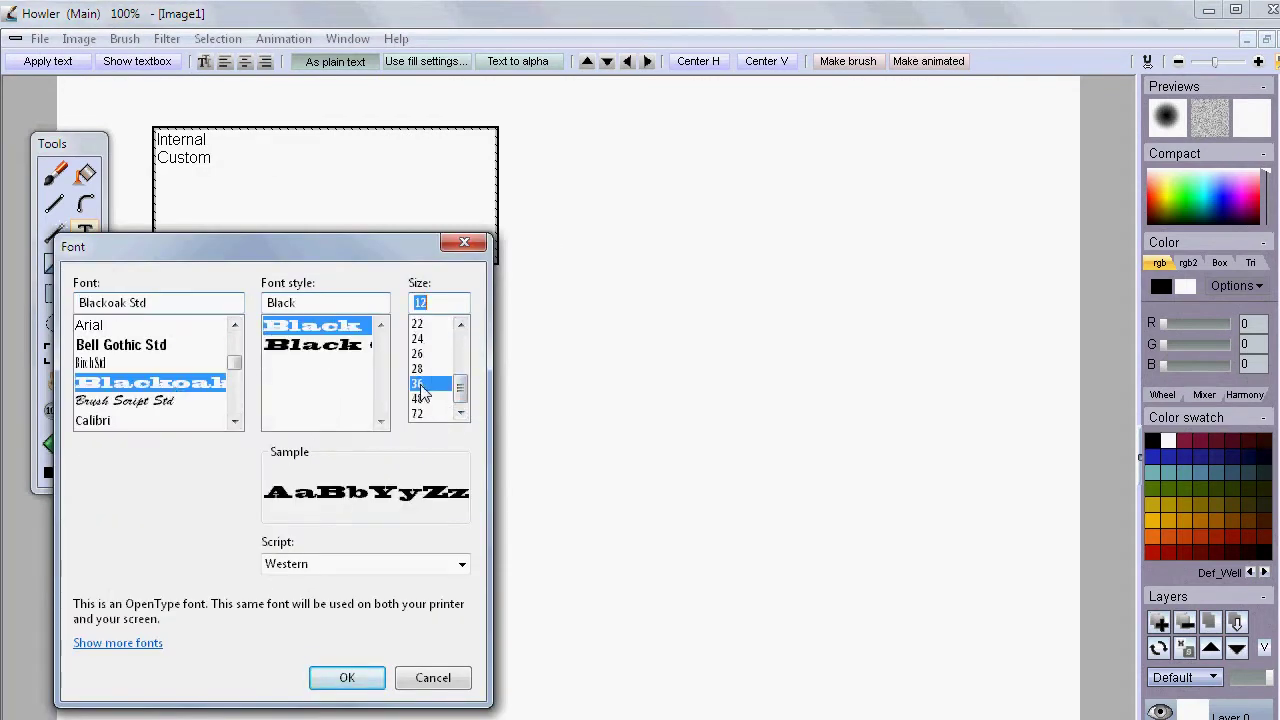
{"action": "left_click", "coordinate": [347, 677]}
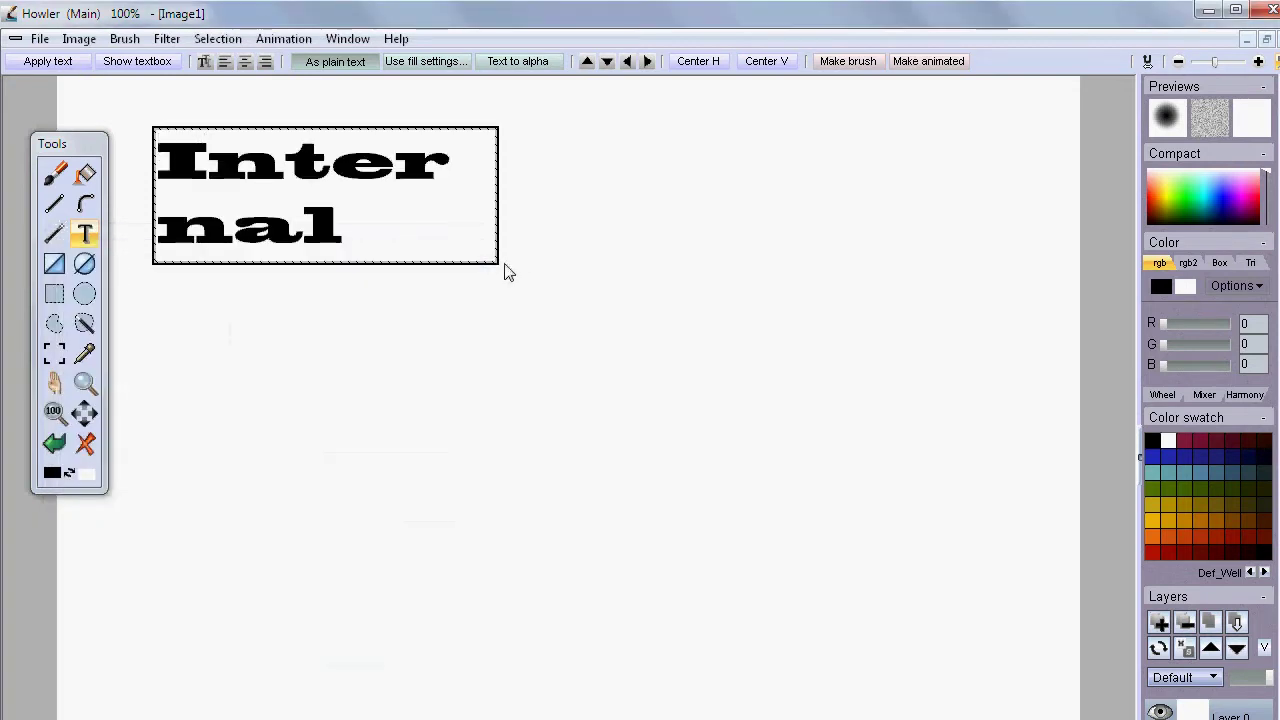
{"action": "left_click_drag", "start_coordinate": [497, 266], "coordinate": [932, 327]}
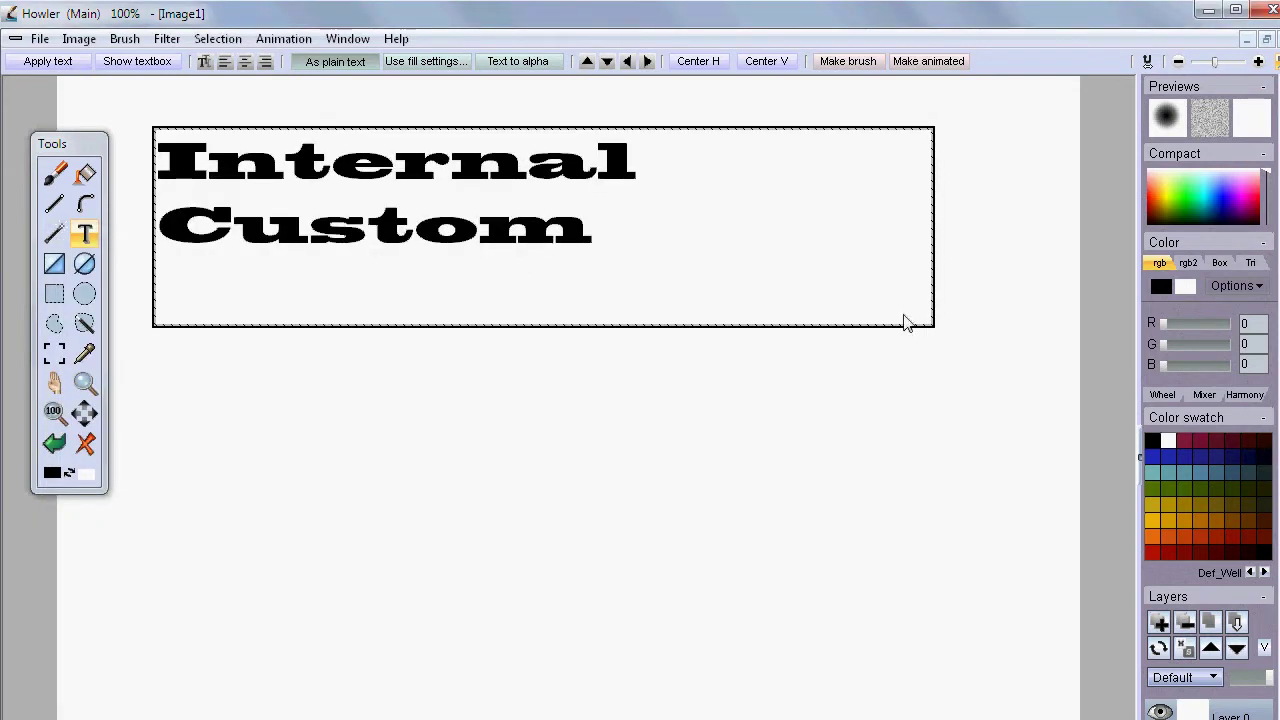
{"action": "left_click", "coordinate": [285, 168]}
{"action": "left_click", "coordinate": [63, 60]}
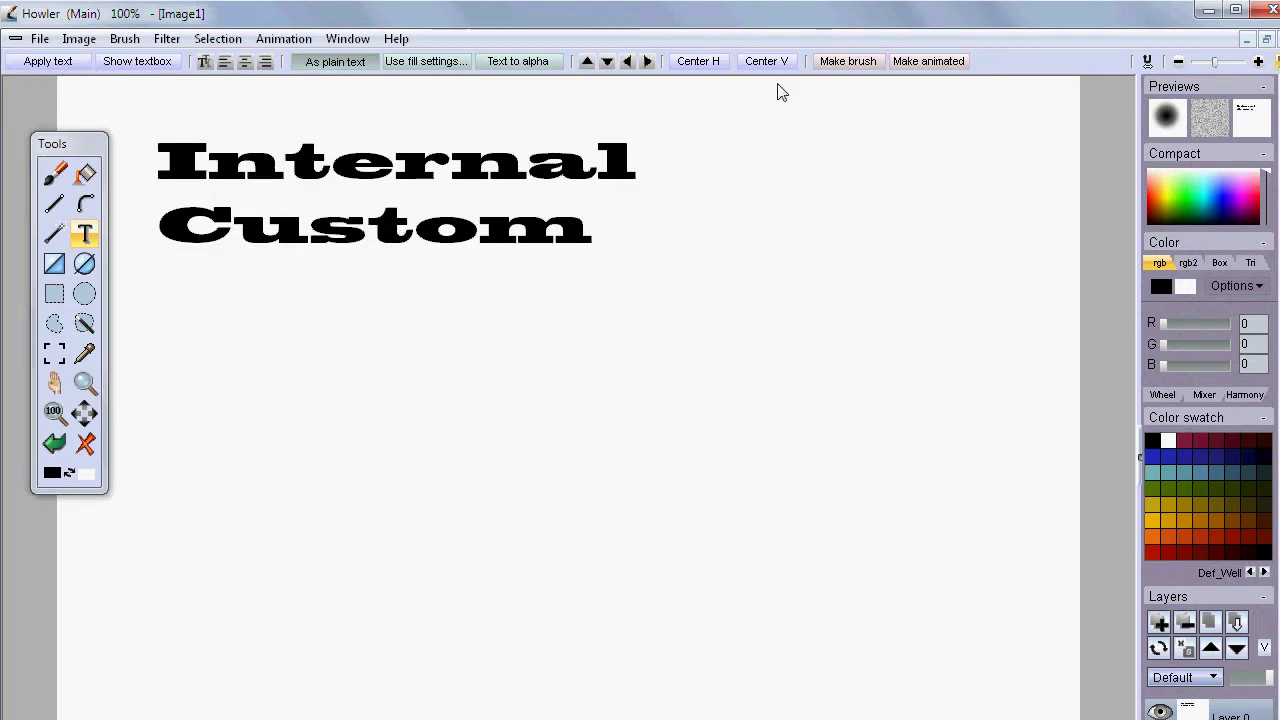
Choose the Large airbrush preset from the Airbrush brush category
{"action": "left_click", "coordinate": [65, 172]}
{"action": "left_click", "coordinate": [65, 172]}
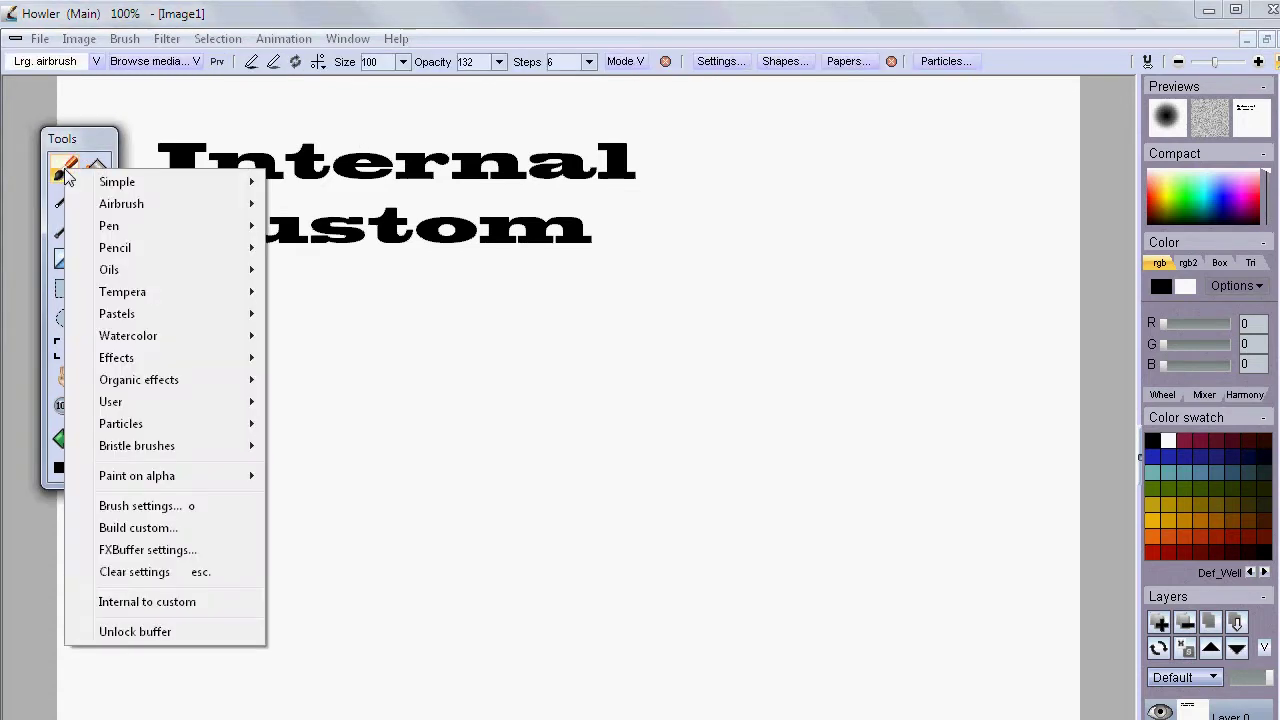
{"action": "mouse_move", "coordinate": [160, 272]}
{"action": "mouse_move", "coordinate": [164, 249]}
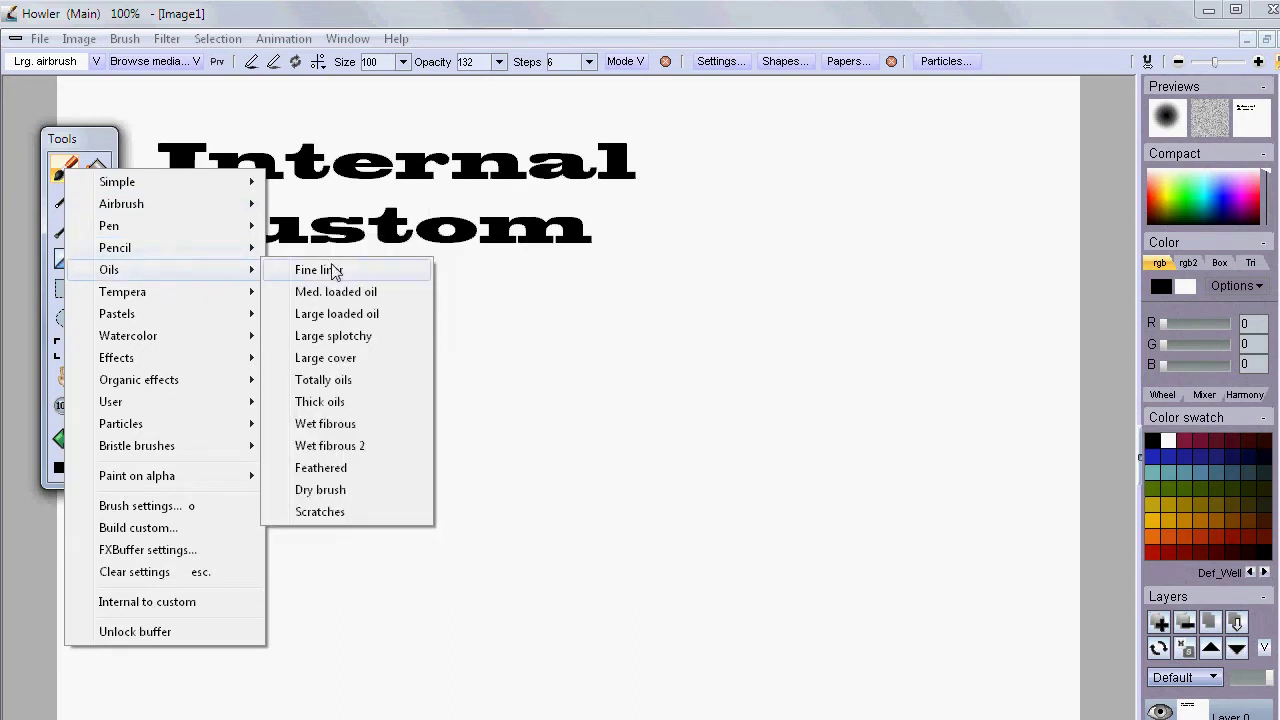
{"action": "mouse_move", "coordinate": [209, 183]}
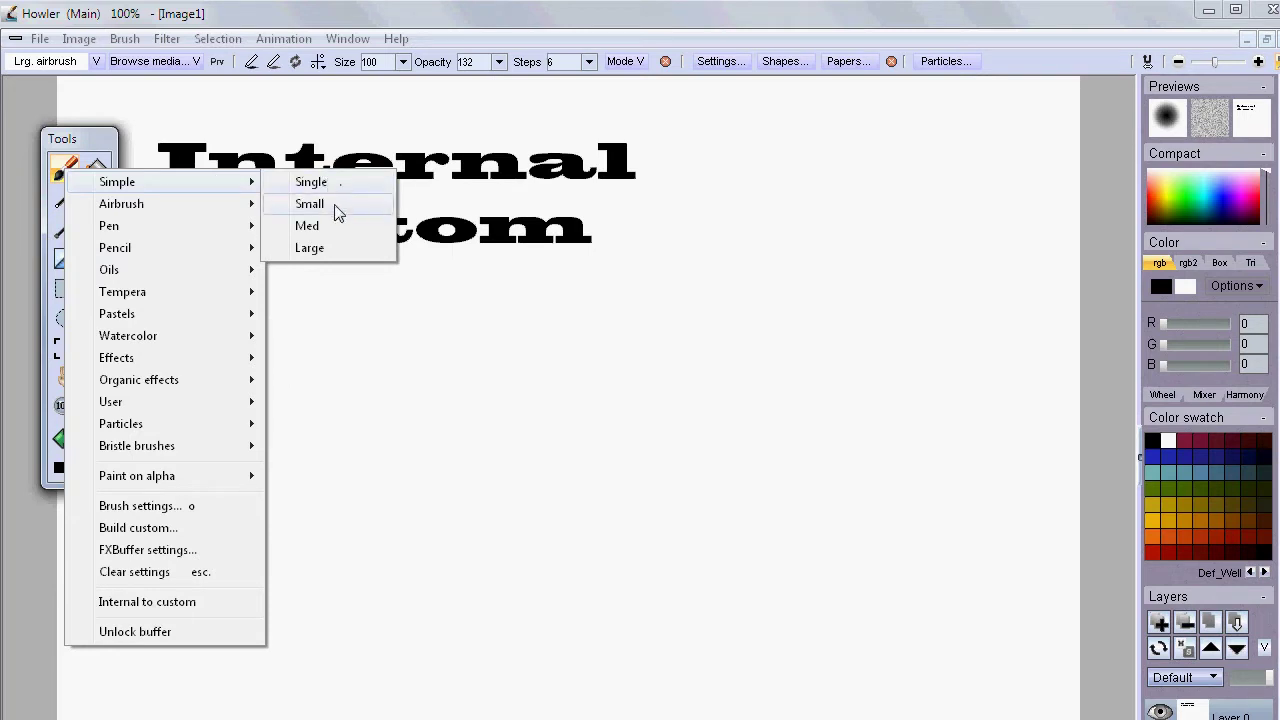
{"action": "mouse_move", "coordinate": [209, 206]}
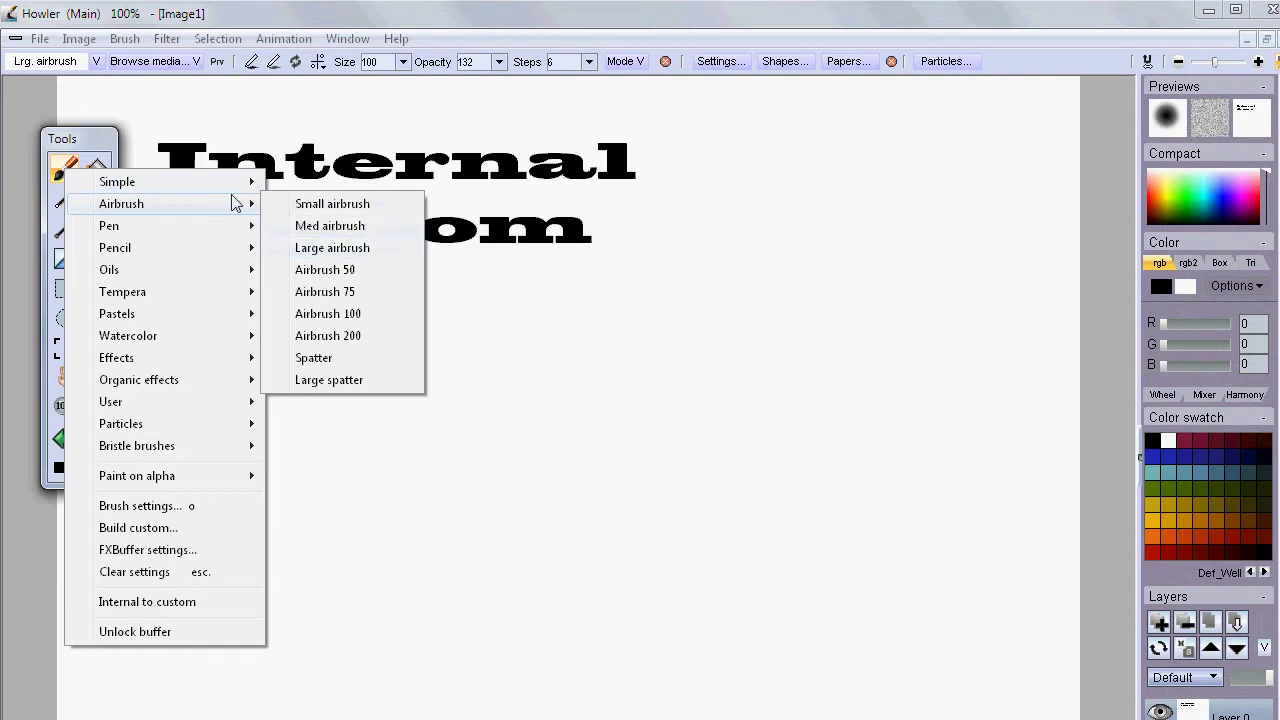
{"action": "left_click", "coordinate": [366, 256]}
Paint thick black, light green and dark-blue test strokes across the canvas
{"action": "mouse_move", "coordinate": [540, 452]}
{"action": "left_mouse_down"}
{"action": "mouse_move", "coordinate": [810, 610]}
{"action": "mouse_move", "coordinate": [540, 578]}
{"action": "left_mouse_up"}
{"action": "left_click", "coordinate": [1190, 190]}
{"action": "mouse_move", "coordinate": [930, 383]}
{"action": "left_mouse_down"}
{"action": "mouse_move", "coordinate": [903, 505]}
{"action": "mouse_move", "coordinate": [580, 592]}
{"action": "left_mouse_up"}
{"action": "left_click", "coordinate": [1227, 478]}
{"action": "mouse_move", "coordinate": [700, 512]}
{"action": "left_mouse_down"}
{"action": "mouse_move", "coordinate": [374, 606]}
{"action": "mouse_move", "coordinate": [412, 592]}
{"action": "left_mouse_up"}
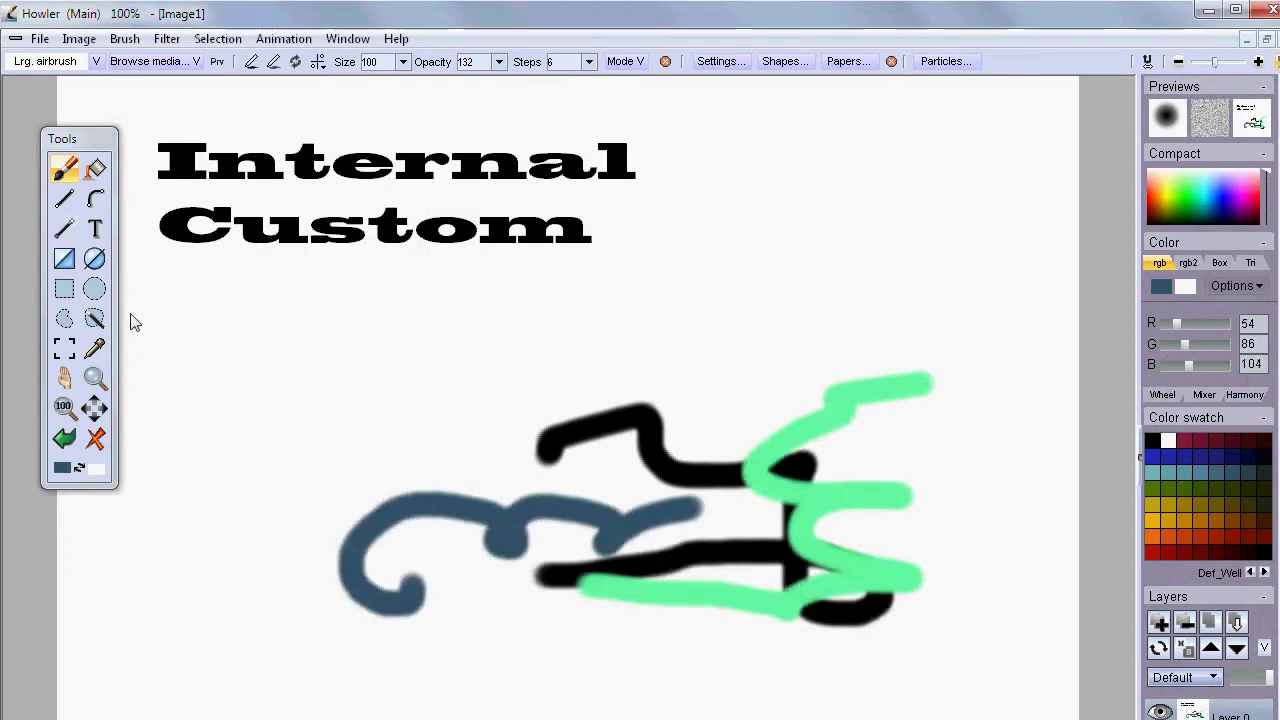
{"action": "left_click", "coordinate": [64, 170]}
{"action": "mouse_move", "coordinate": [128, 205]}
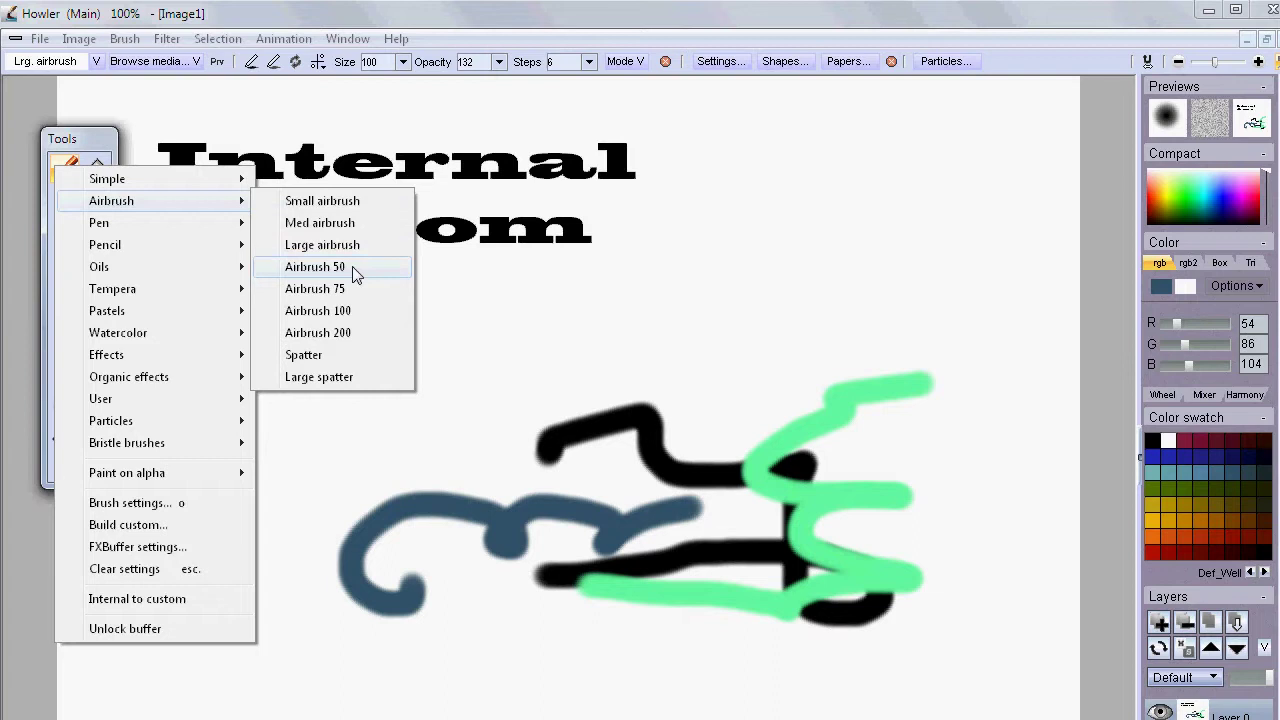
Pick the Airbrush 200 preset in bright blue and spray soft spots and a cloud on the left
{"action": "left_click", "coordinate": [363, 335]}
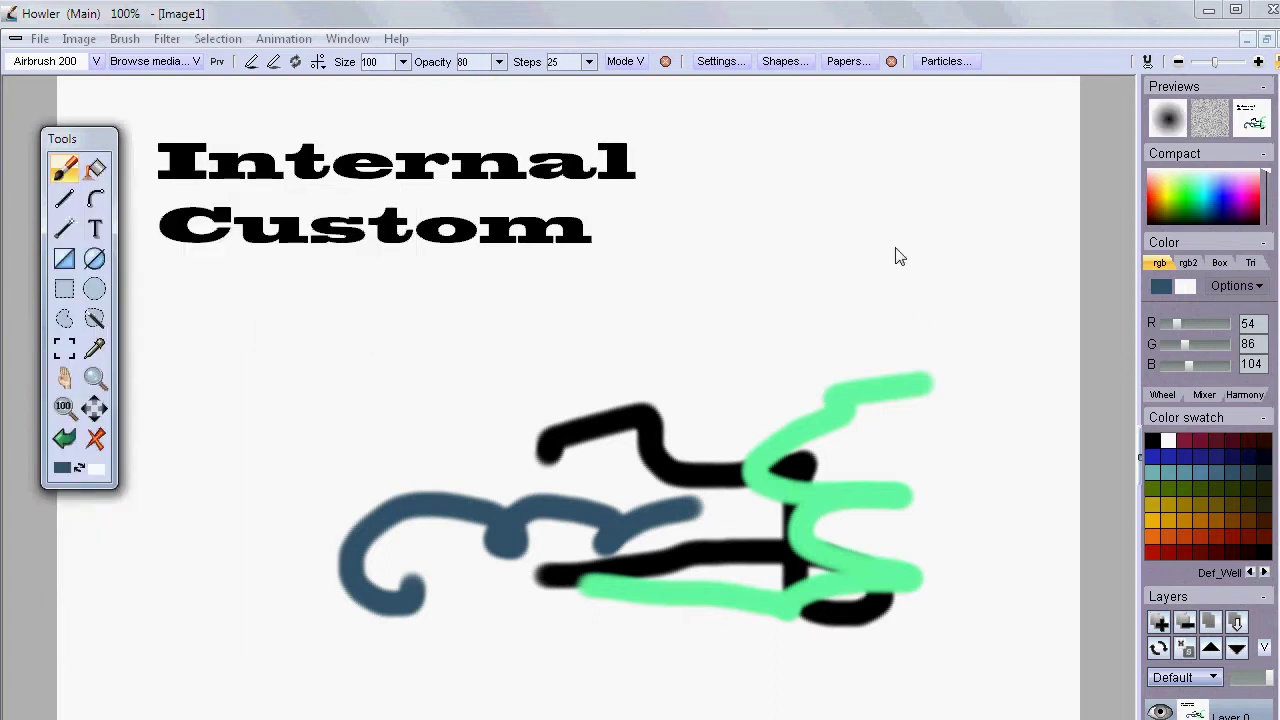
{"action": "left_click", "coordinate": [1222, 197]}
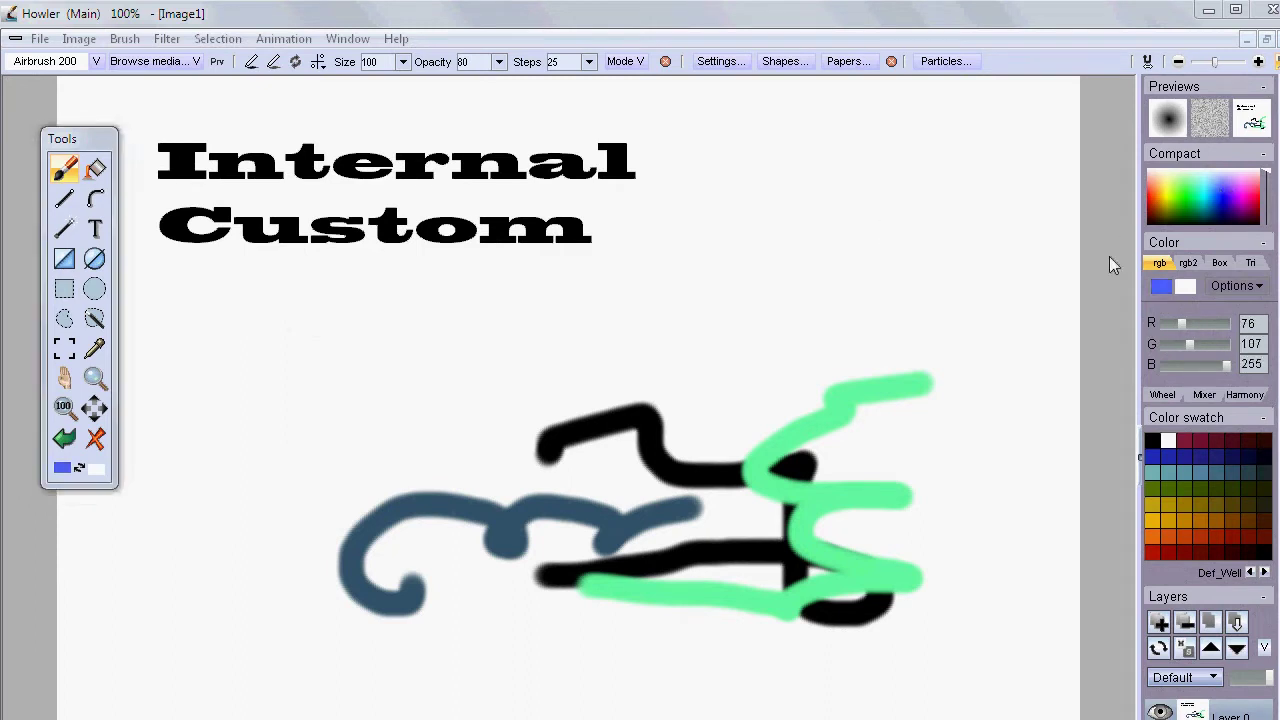
{"action": "left_click", "coordinate": [849, 250]}
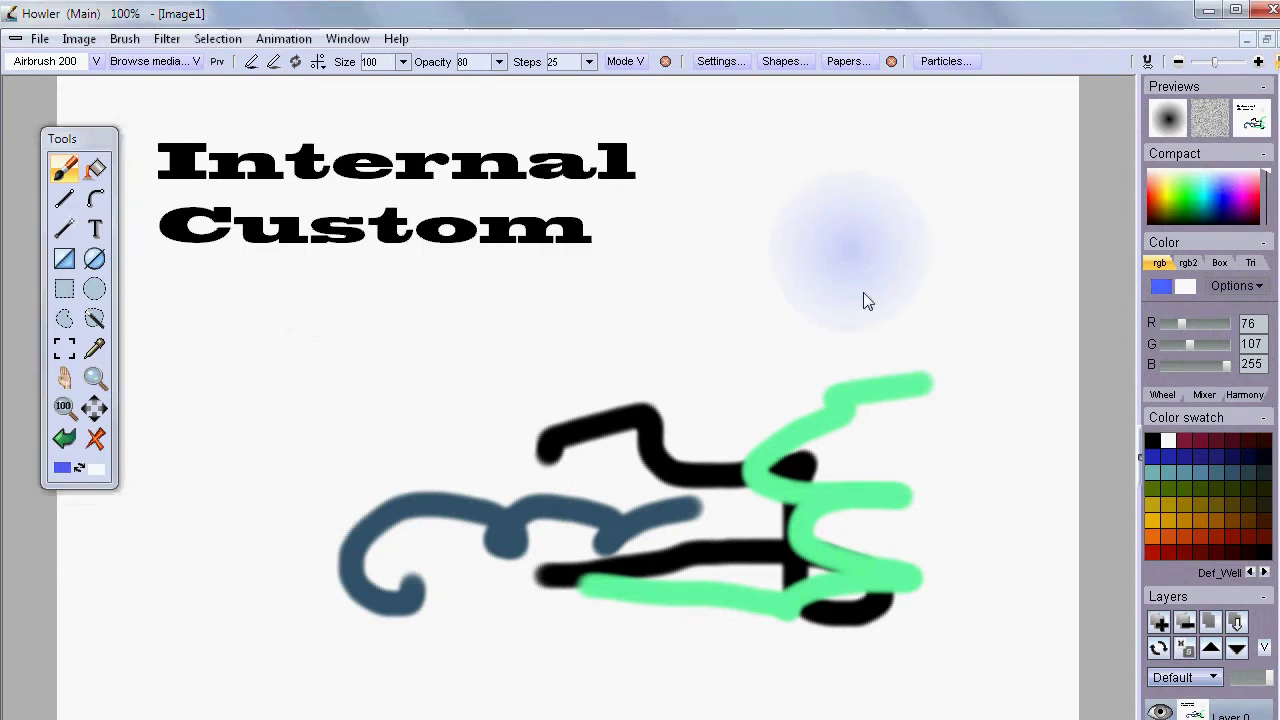
{"action": "left_click", "coordinate": [262, 401]}
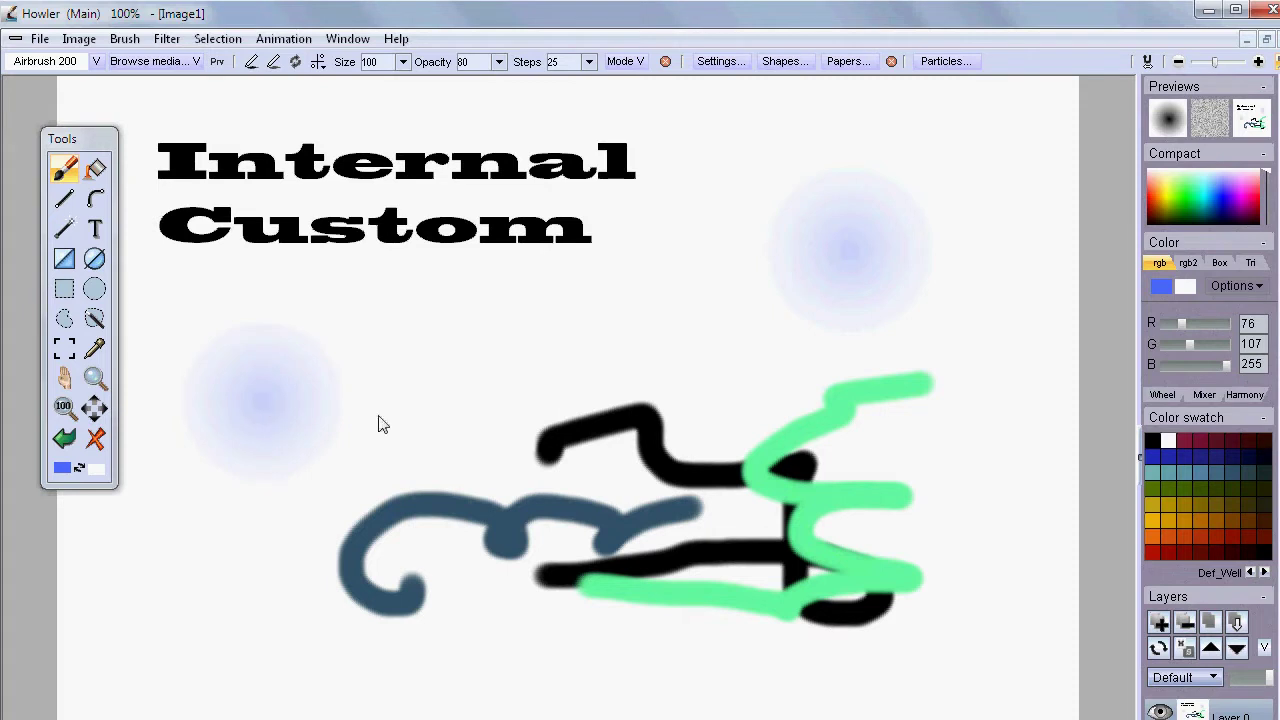
{"action": "left_click", "coordinate": [430, 362]}
{"action": "mouse_move", "coordinate": [253, 384]}
{"action": "left_mouse_down"}
{"action": "mouse_move", "coordinate": [288, 442]}
{"action": "mouse_move", "coordinate": [288, 426]}
{"action": "mouse_move", "coordinate": [382, 433]}
{"action": "mouse_move", "coordinate": [367, 412]}
{"action": "mouse_move", "coordinate": [307, 412]}
{"action": "mouse_move", "coordinate": [311, 435]}
{"action": "mouse_move", "coordinate": [204, 445]}
{"action": "mouse_move", "coordinate": [454, 418]}
{"action": "mouse_move", "coordinate": [766, 510]}
{"action": "mouse_move", "coordinate": [614, 549]}
{"action": "left_mouse_up"}
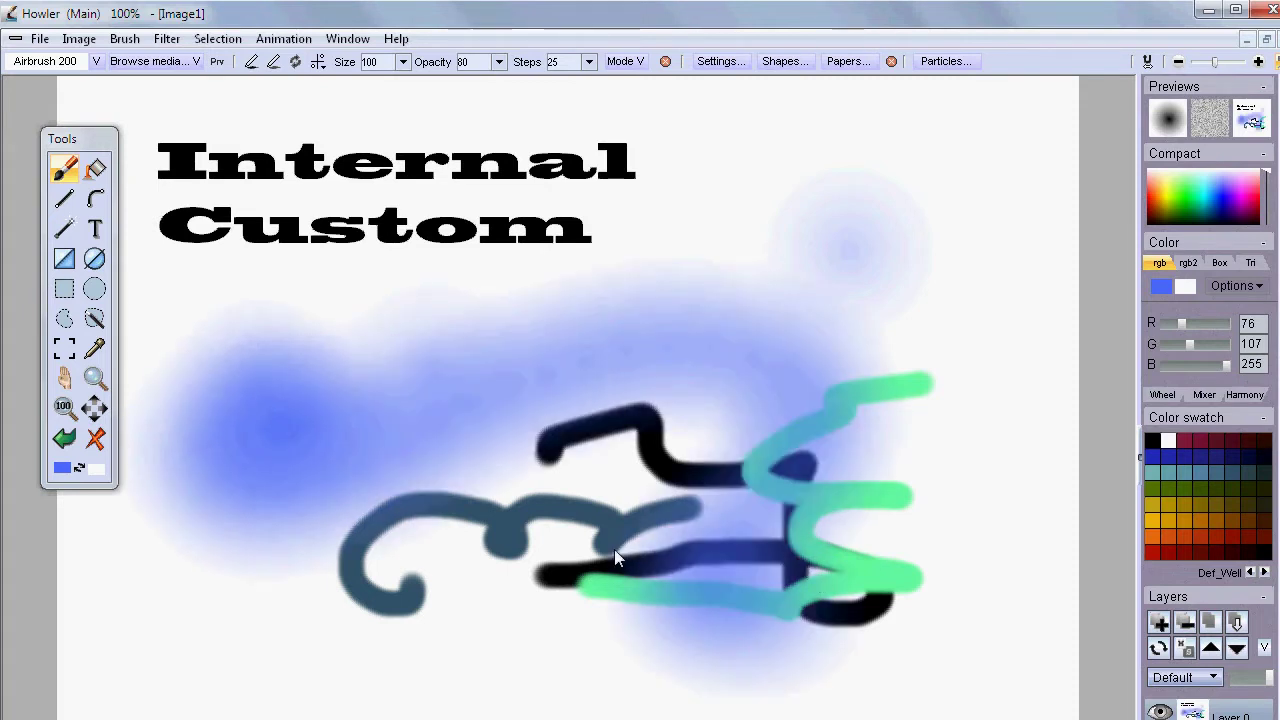
Spray blue over the centre and upper right, shrinking the brush size to 29
{"action": "left_click", "coordinate": [589, 61]}
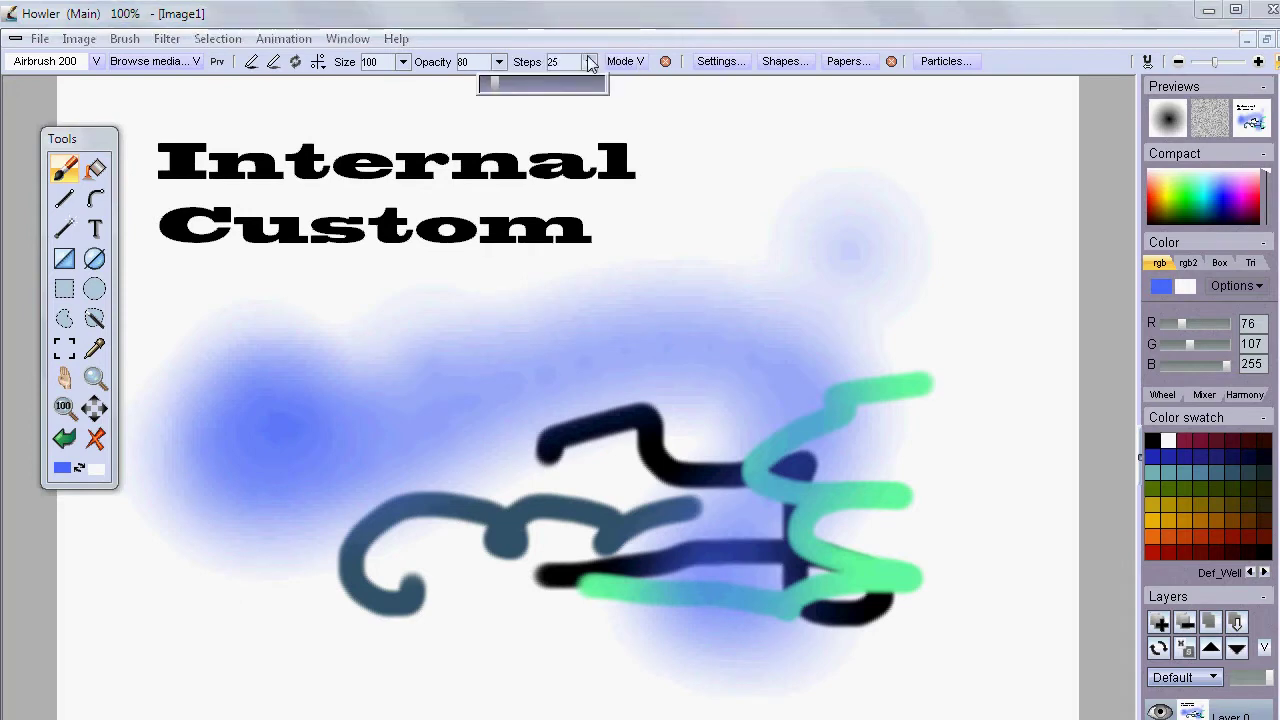
{"action": "left_click", "coordinate": [558, 28]}
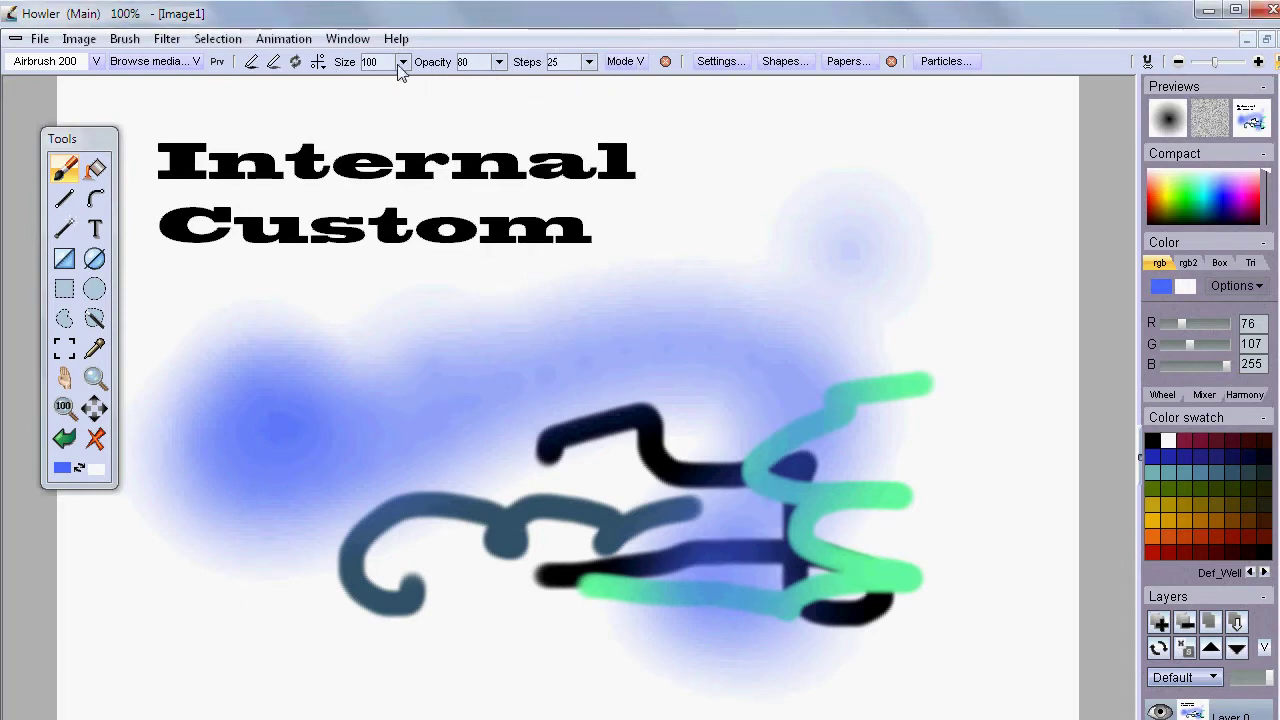
{"action": "mouse_move", "coordinate": [876, 365]}
{"action": "left_mouse_down"}
{"action": "mouse_move", "coordinate": [597, 577]}
{"action": "mouse_move", "coordinate": [304, 584]}
{"action": "mouse_move", "coordinate": [709, 544]}
{"action": "mouse_move", "coordinate": [686, 462]}
{"action": "mouse_move", "coordinate": [657, 455]}
{"action": "mouse_move", "coordinate": [704, 546]}
{"action": "mouse_move", "coordinate": [643, 521]}
{"action": "left_mouse_up"}
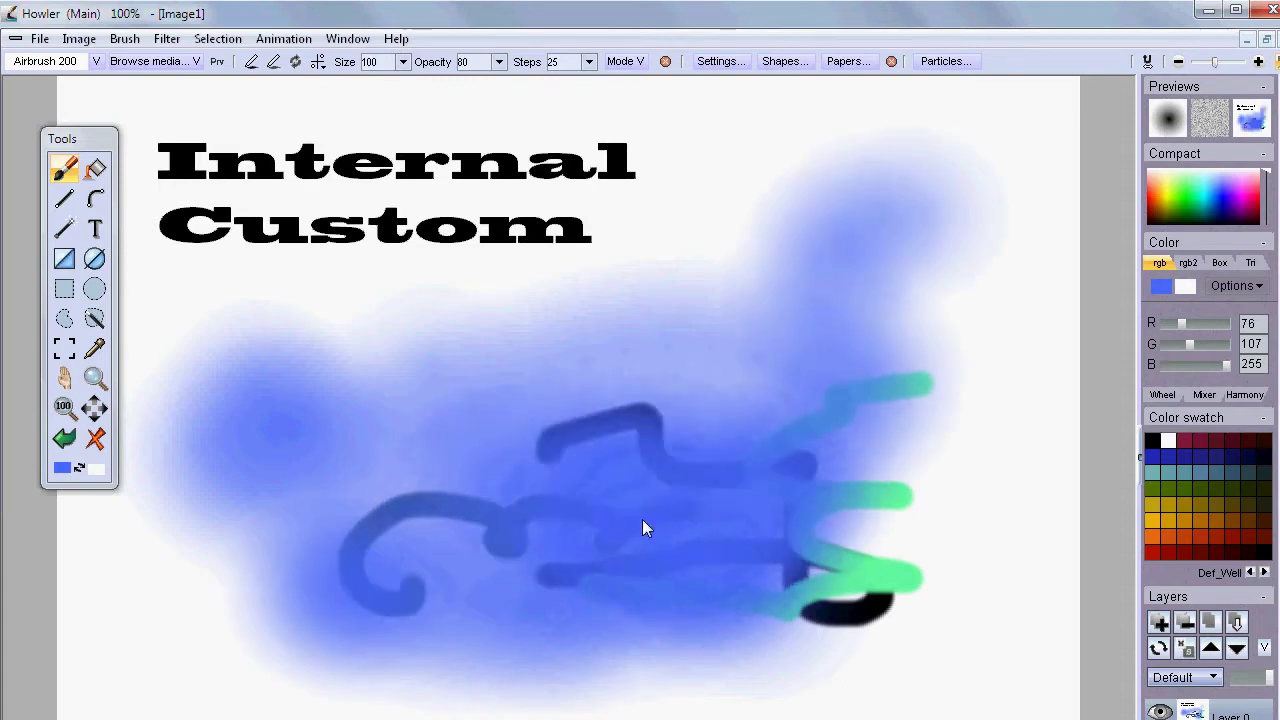
{"action": "left_click", "coordinate": [403, 62]}
{"action": "left_click_drag", "start_coordinate": [421, 88], "coordinate": [344, 88]}
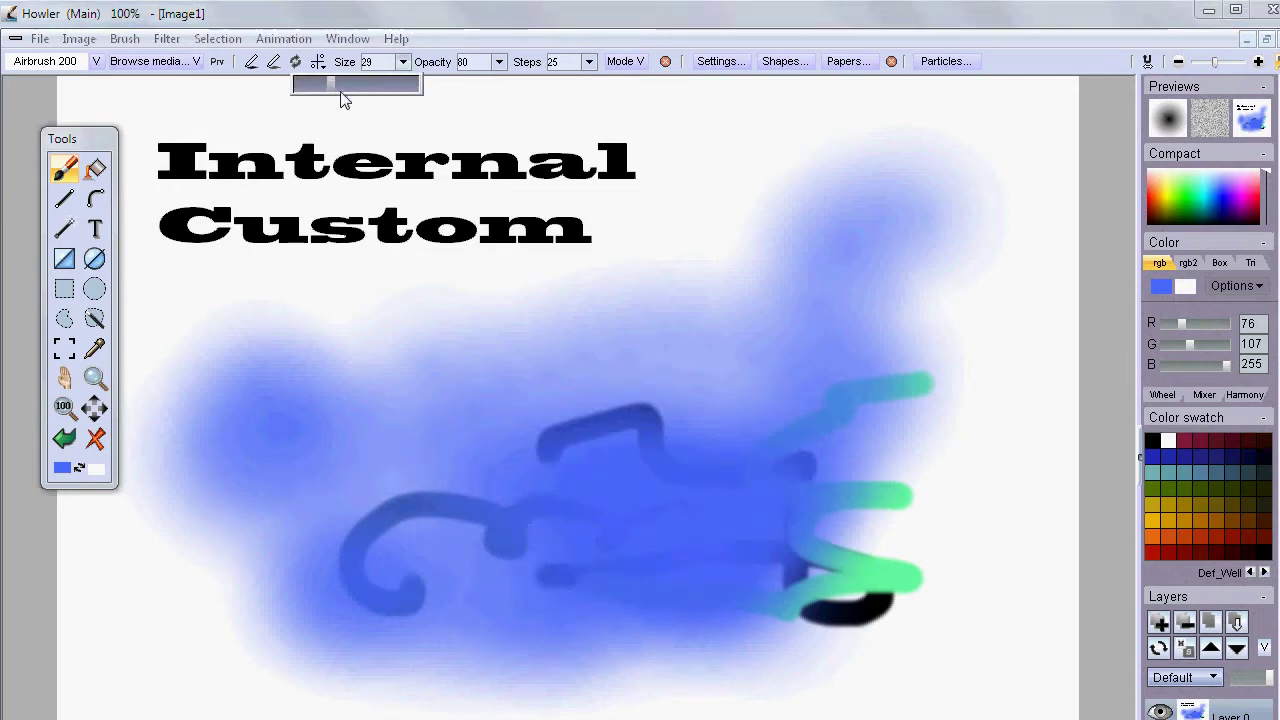
{"action": "mouse_move", "coordinate": [504, 364]}
{"action": "left_mouse_down"}
{"action": "mouse_move", "coordinate": [904, 293]}
{"action": "mouse_move", "coordinate": [696, 552]}
{"action": "mouse_move", "coordinate": [240, 660]}
{"action": "mouse_move", "coordinate": [743, 619]}
{"action": "mouse_move", "coordinate": [747, 496]}
{"action": "mouse_move", "coordinate": [455, 624]}
{"action": "mouse_move", "coordinate": [305, 611]}
{"action": "mouse_move", "coordinate": [380, 554]}
{"action": "mouse_move", "coordinate": [557, 557]}
{"action": "left_mouse_up"}
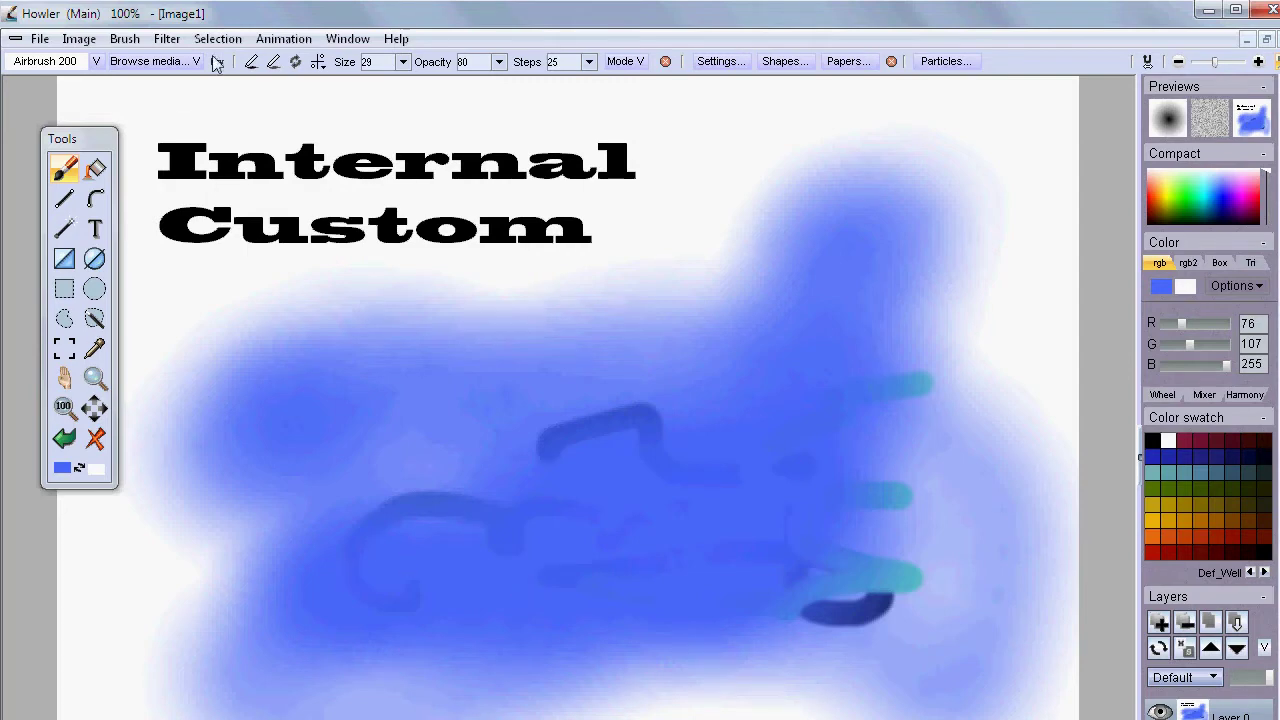
Resample the brush to 69% (138), then wash more blue over the canvas and lighten its middle
{"action": "left_click", "coordinate": [164, 42]}
{"action": "mouse_move", "coordinate": [125, 45]}
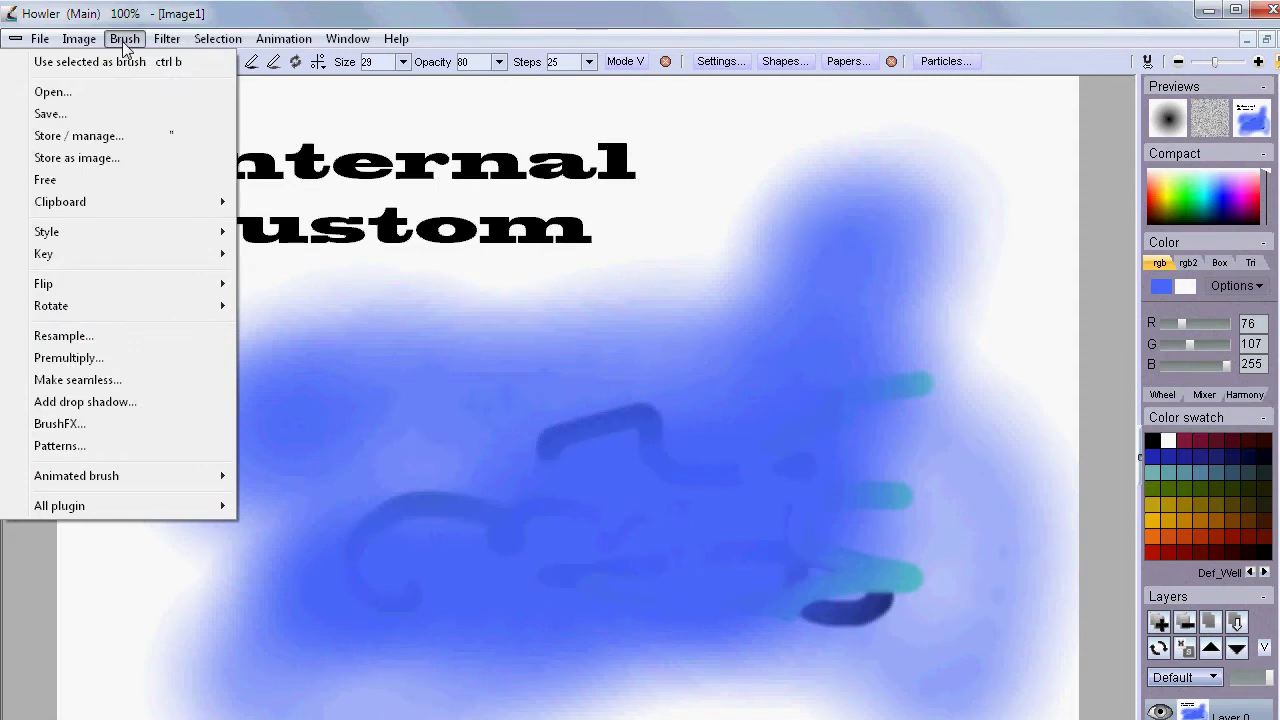
{"action": "left_click", "coordinate": [93, 340]}
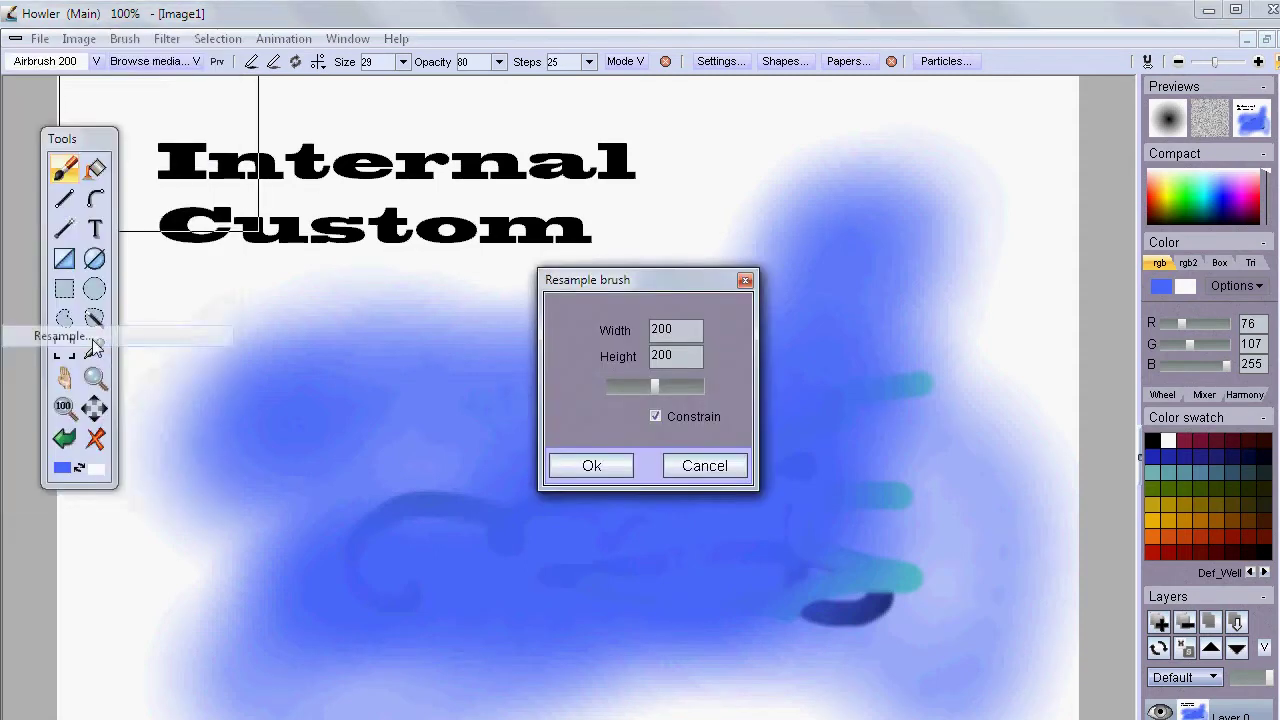
{"action": "mouse_move", "coordinate": [656, 387]}
{"action": "left_mouse_down"}
{"action": "mouse_move", "coordinate": [631, 388]}
{"action": "mouse_move", "coordinate": [646, 388]}
{"action": "left_mouse_up"}
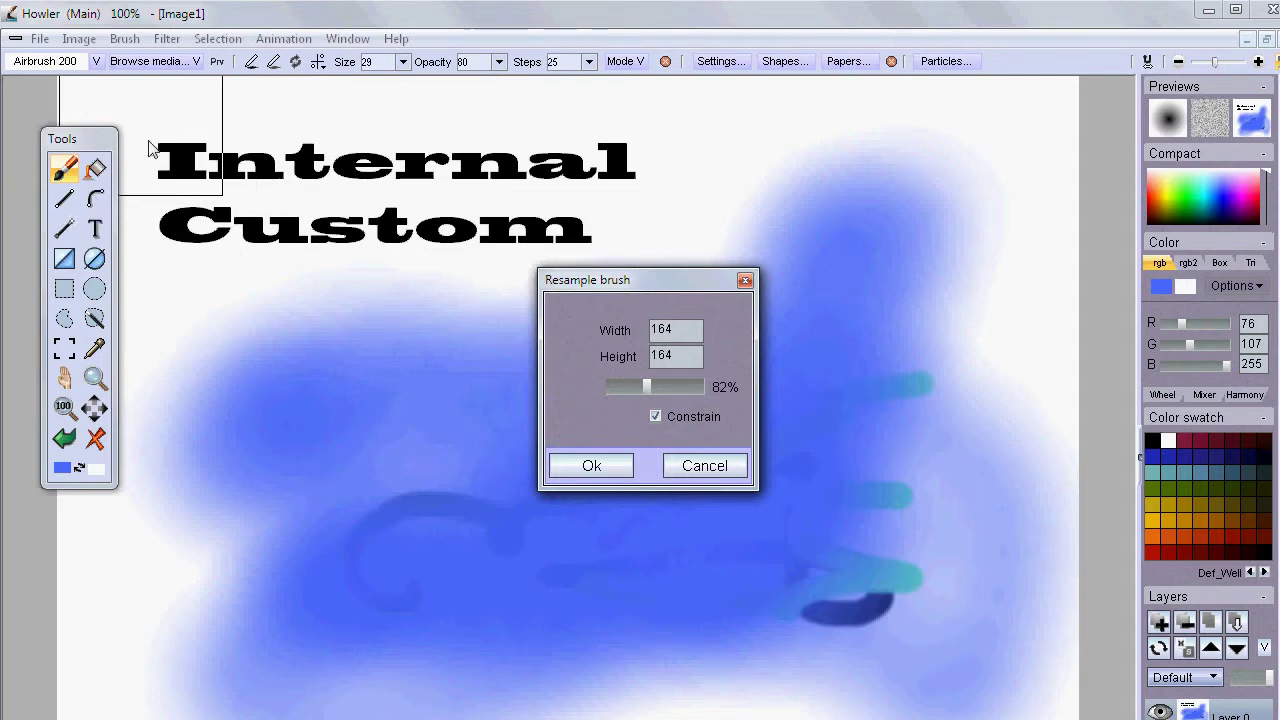
{"action": "mouse_move", "coordinate": [646, 387]}
{"action": "left_mouse_down"}
{"action": "mouse_move", "coordinate": [680, 387]}
{"action": "mouse_move", "coordinate": [643, 398]}
{"action": "left_mouse_up"}
{"action": "left_click", "coordinate": [614, 468]}
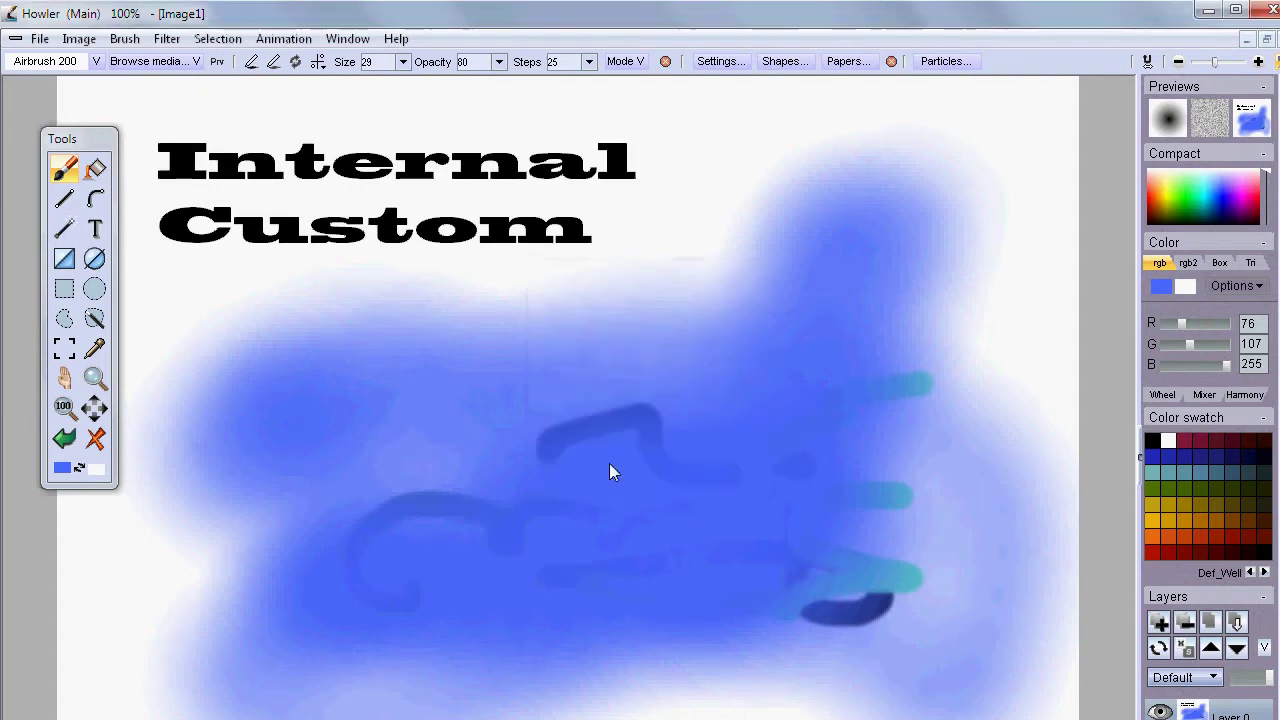
{"action": "mouse_move", "coordinate": [750, 120]}
{"action": "left_mouse_down"}
{"action": "mouse_move", "coordinate": [994, 163]}
{"action": "mouse_move", "coordinate": [929, 400]}
{"action": "mouse_move", "coordinate": [523, 443]}
{"action": "mouse_move", "coordinate": [235, 659]}
{"action": "mouse_move", "coordinate": [814, 463]}
{"action": "mouse_move", "coordinate": [929, 449]}
{"action": "mouse_move", "coordinate": [723, 457]}
{"action": "left_mouse_up"}
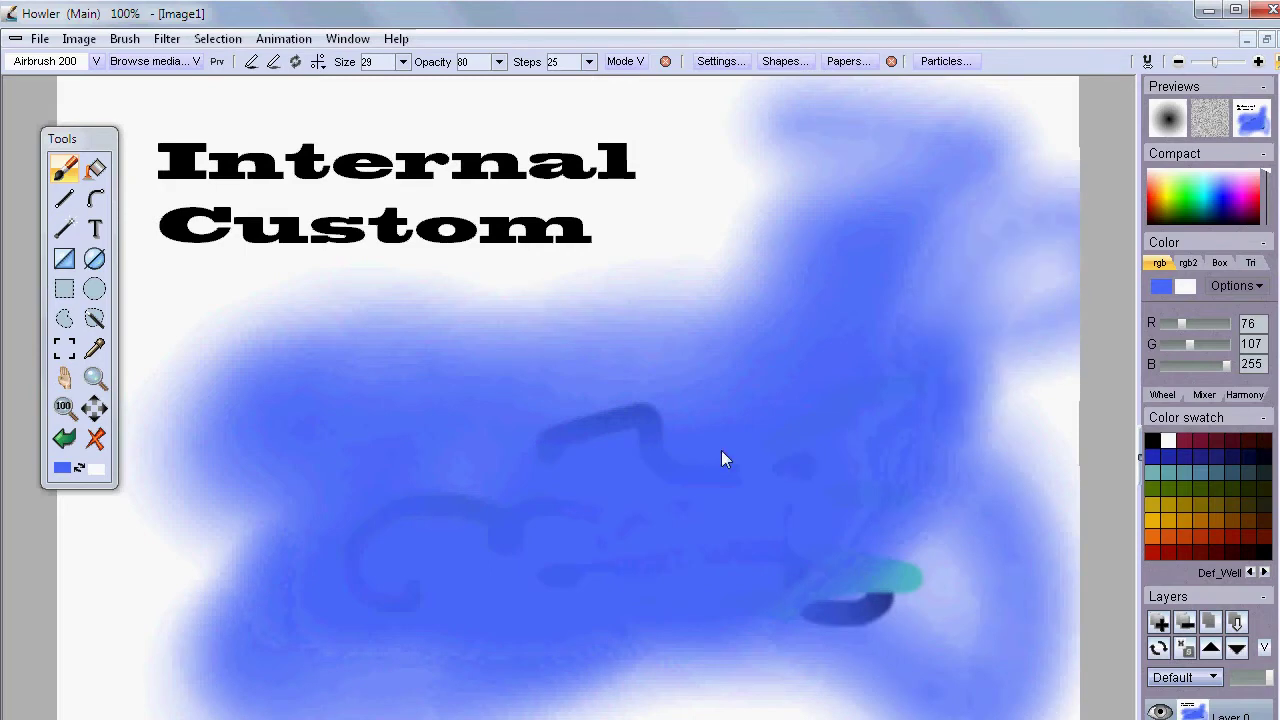
{"action": "mouse_move", "coordinate": [876, 545]}
{"action": "left_mouse_down"}
{"action": "mouse_move", "coordinate": [833, 415]}
{"action": "mouse_move", "coordinate": [410, 489]}
{"action": "mouse_move", "coordinate": [762, 468]}
{"action": "mouse_move", "coordinate": [1018, 379]}
{"action": "mouse_move", "coordinate": [932, 261]}
{"action": "mouse_move", "coordinate": [858, 357]}
{"action": "mouse_move", "coordinate": [644, 455]}
{"action": "mouse_move", "coordinate": [616, 500]}
{"action": "left_mouse_up"}
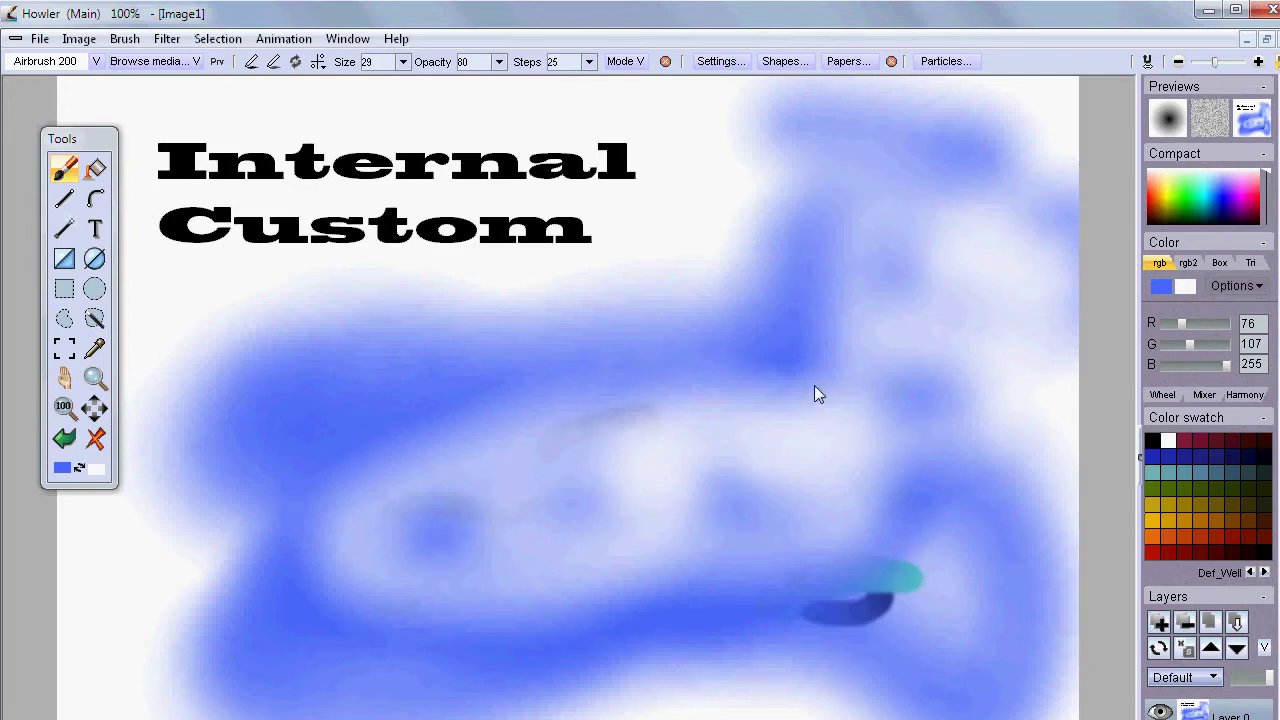
Open Brush settings, glance at the Custom tab, and place the panel on its Main page right of the canvas
{"action": "left_click", "coordinate": [730, 62]}
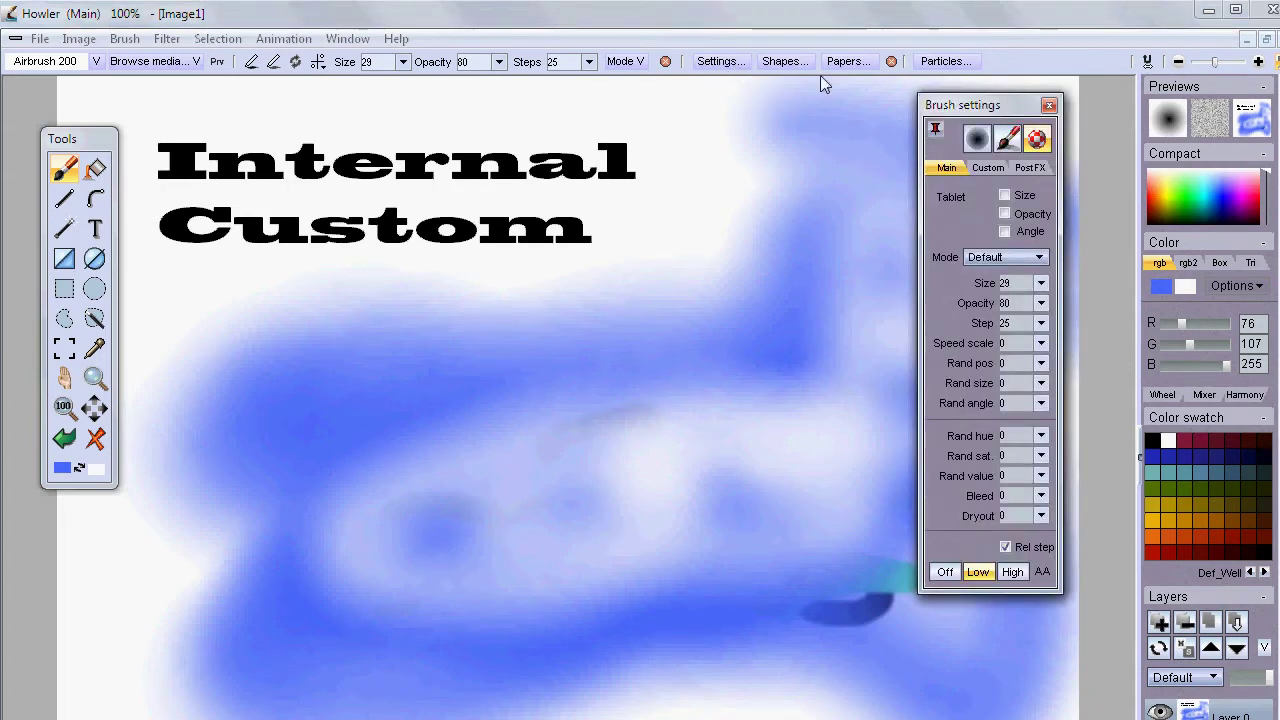
{"action": "left_click_drag", "start_coordinate": [970, 106], "coordinate": [844, 110]}
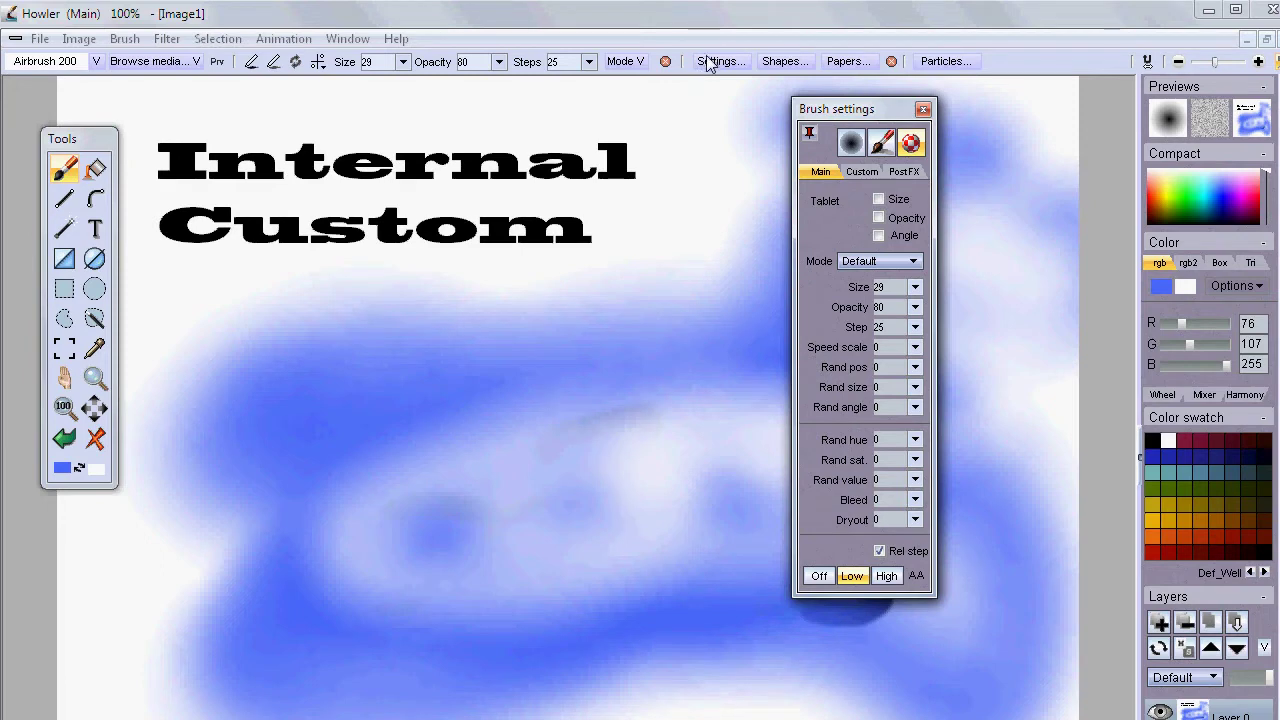
{"action": "left_click", "coordinate": [863, 173]}
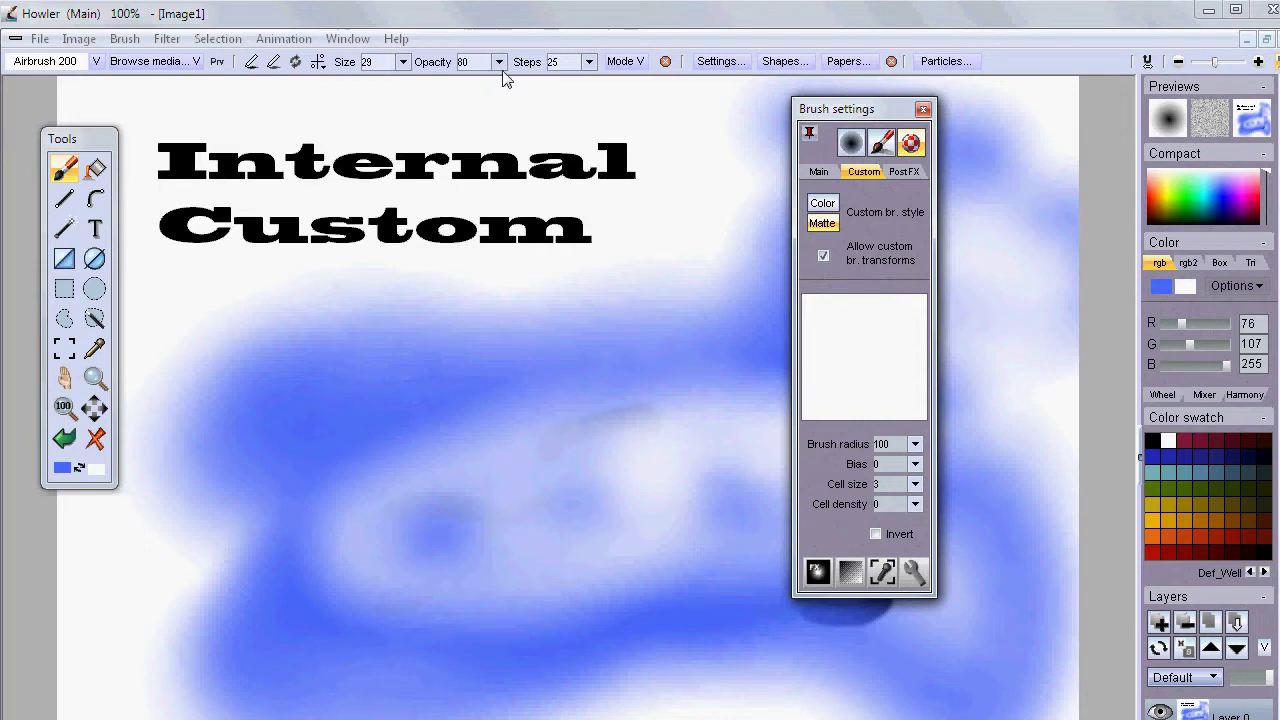
{"action": "left_click", "coordinate": [822, 172]}
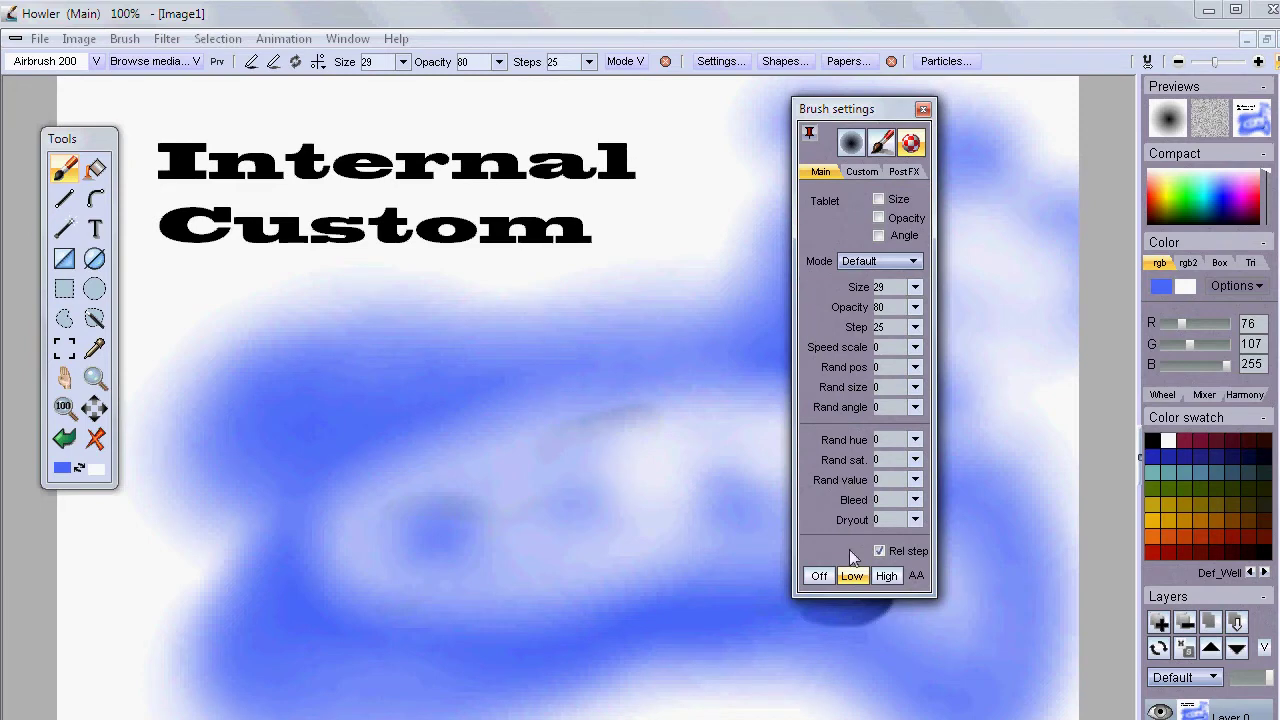
{"action": "left_click_drag", "start_coordinate": [863, 111], "coordinate": [1042, 109]}
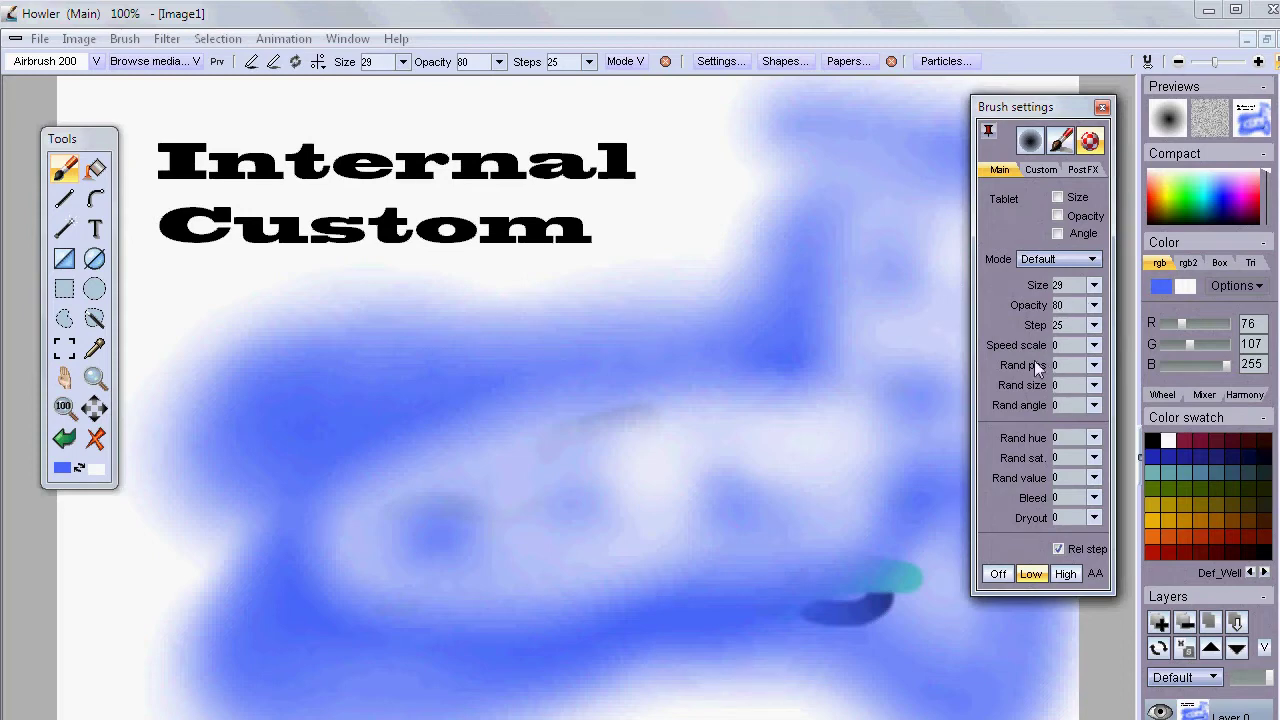
Set speed scale to -14 and paint a thin blue looping scribble through the middle
{"action": "left_click", "coordinate": [1095, 346]}
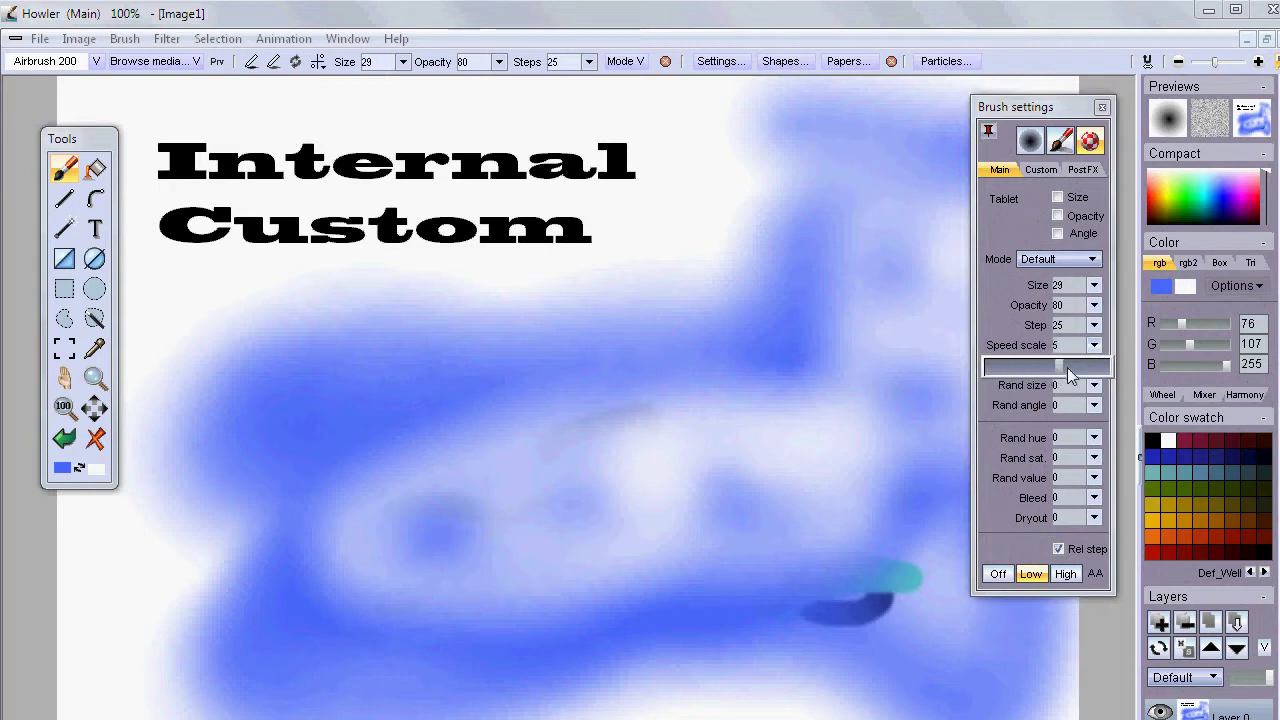
{"action": "left_click", "coordinate": [1041, 170]}
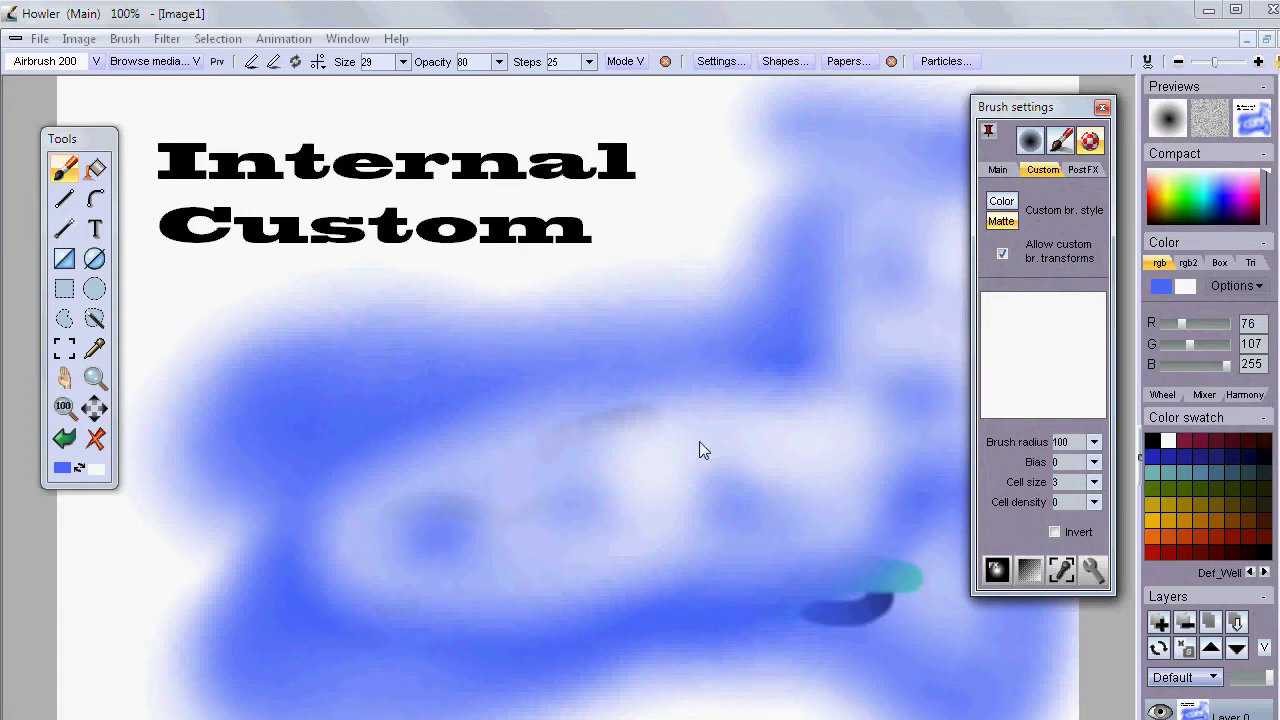
{"action": "mouse_move", "coordinate": [857, 447]}
{"action": "left_mouse_down"}
{"action": "mouse_move", "coordinate": [530, 595]}
{"action": "mouse_move", "coordinate": [740, 548]}
{"action": "mouse_move", "coordinate": [663, 476]}
{"action": "mouse_move", "coordinate": [417, 460]}
{"action": "mouse_move", "coordinate": [606, 547]}
{"action": "mouse_move", "coordinate": [820, 415]}
{"action": "left_mouse_up"}
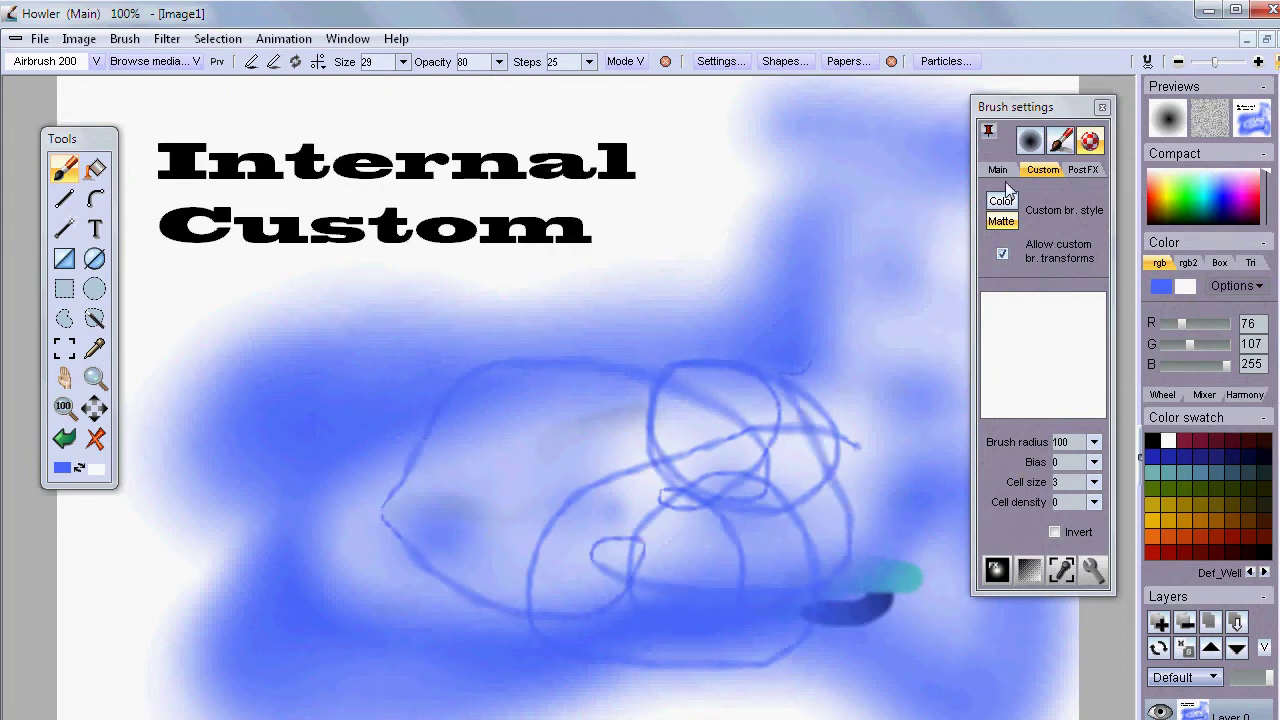
{"action": "left_click", "coordinate": [998, 170]}
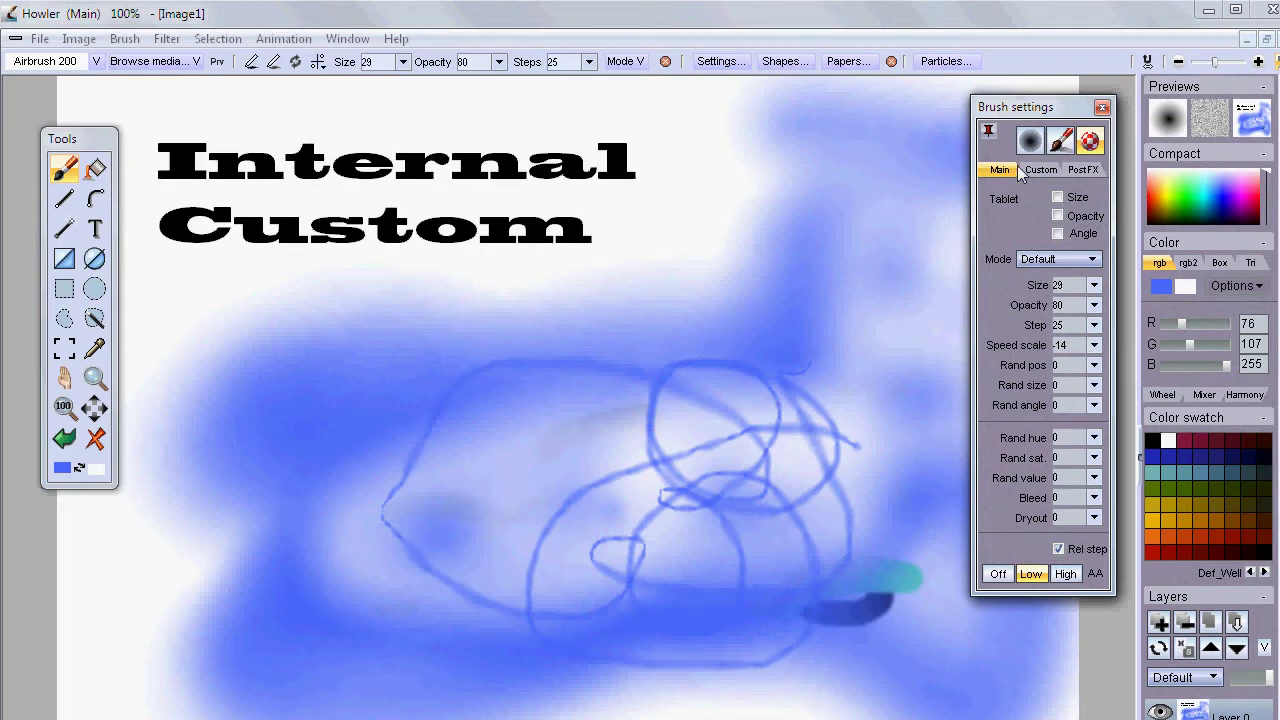
Open the brush shape presets, try the tree shape, and choose the flower shape
{"action": "right_click", "coordinate": [72, 170]}
{"action": "mouse_move", "coordinate": [127, 195]}
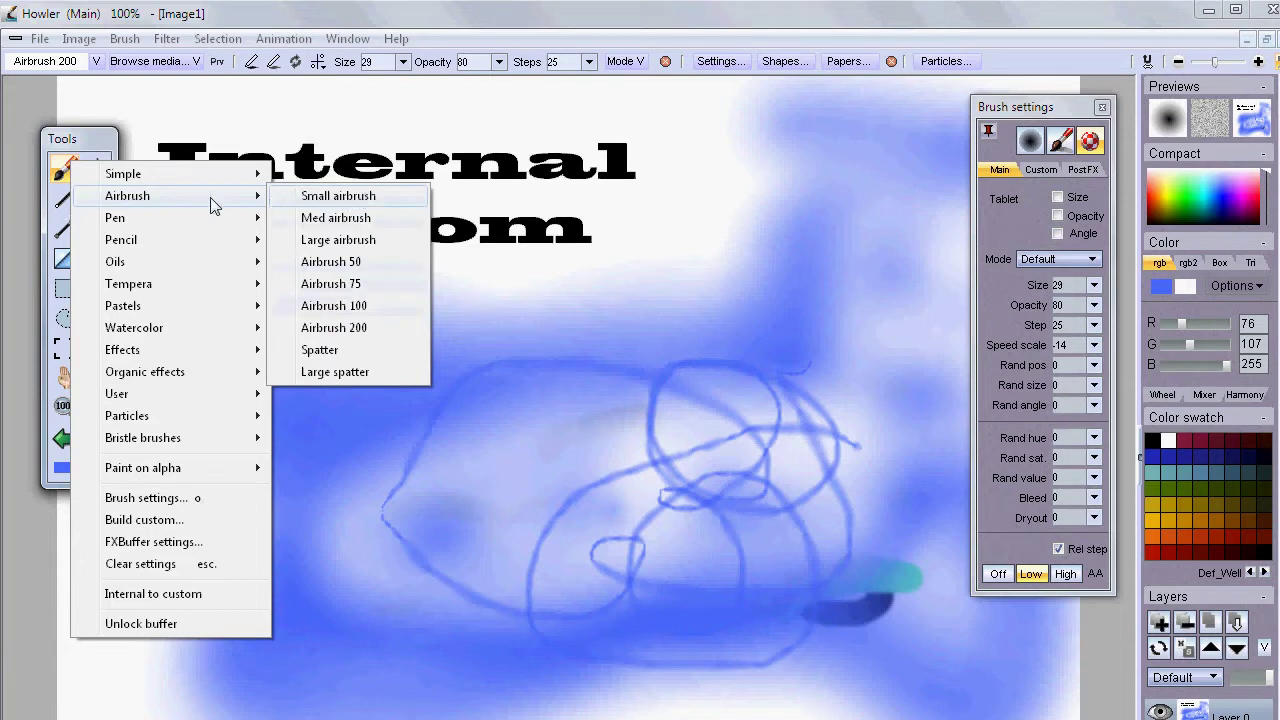
{"action": "left_click", "coordinate": [808, 64]}
{"action": "left_click_drag", "start_coordinate": [690, 72], "coordinate": [784, 178]}
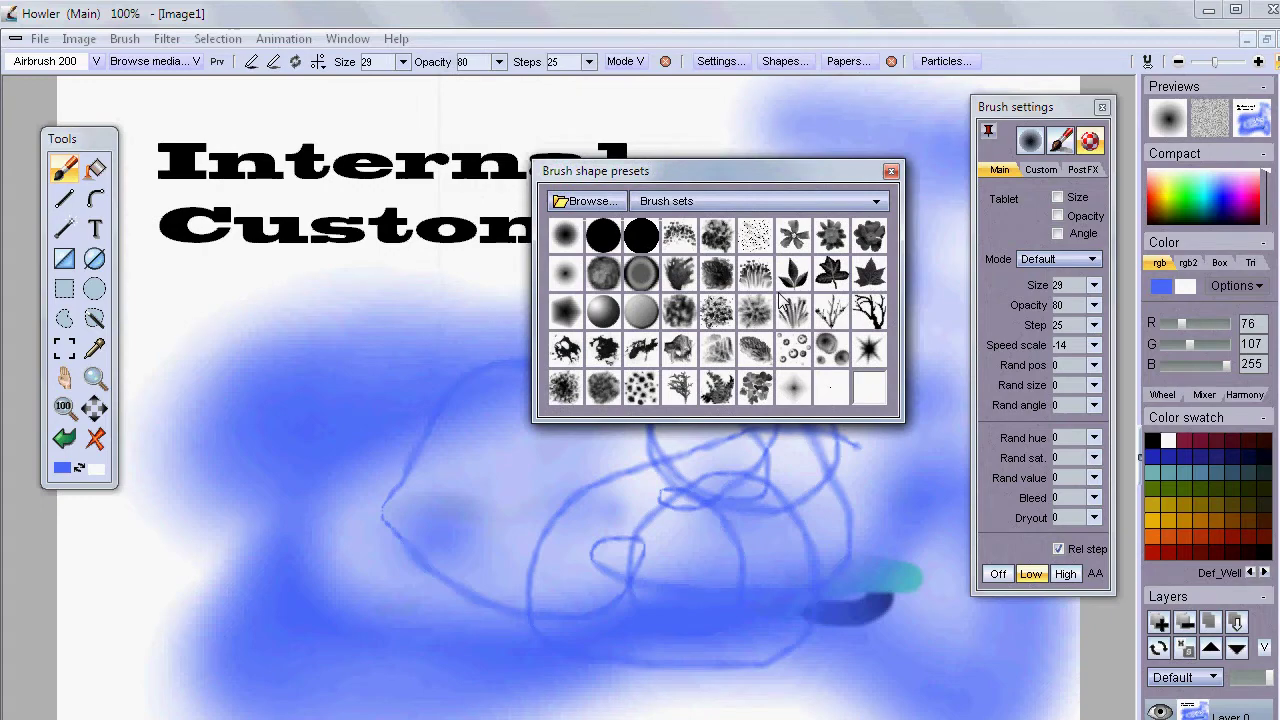
{"action": "left_click", "coordinate": [679, 390]}
{"action": "mouse_move", "coordinate": [724, 169]}
{"action": "left_mouse_down"}
{"action": "mouse_move", "coordinate": [249, 133]}
{"action": "mouse_move", "coordinate": [344, 328]}
{"action": "left_mouse_up"}
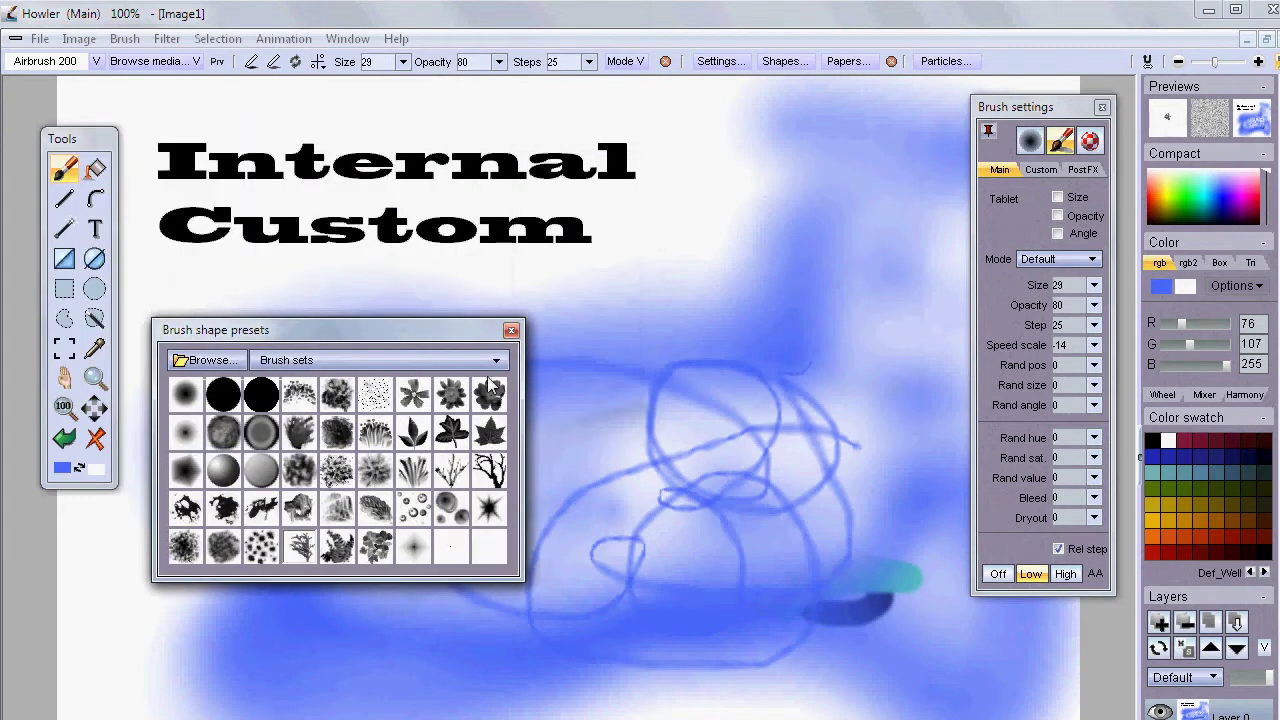
{"action": "left_click", "coordinate": [452, 394]}
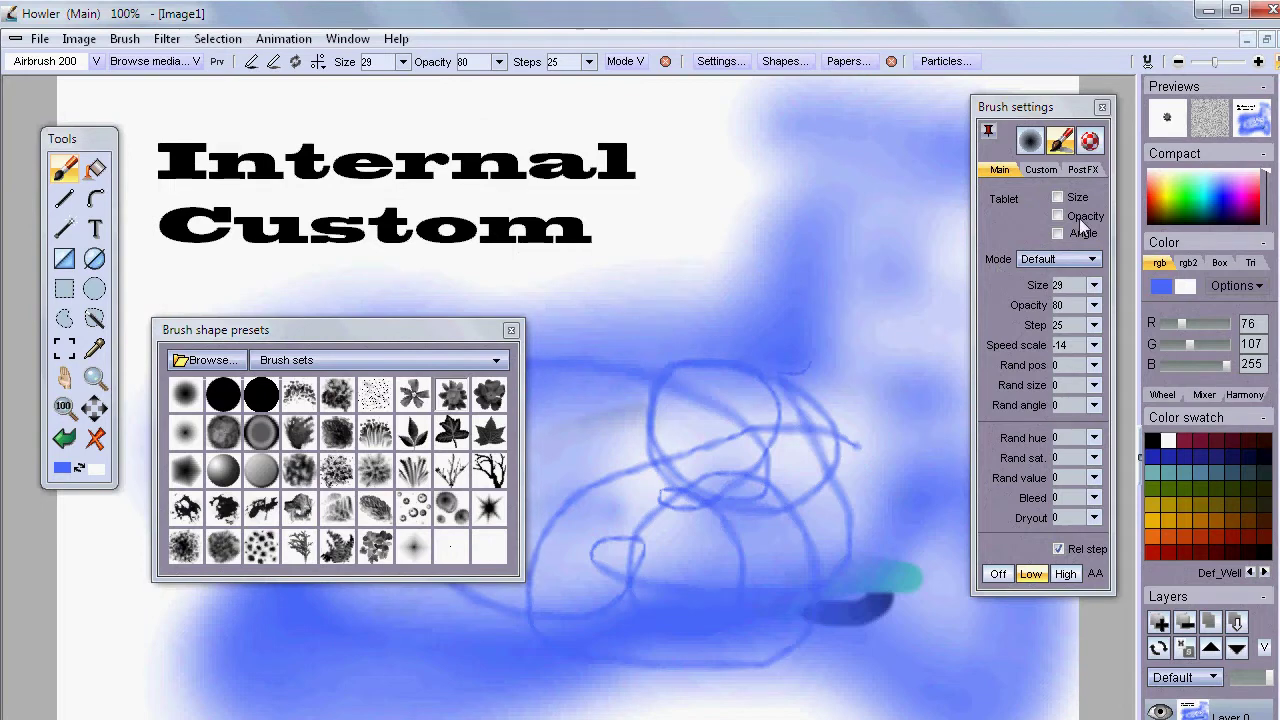
Switch to orange (206,65,0), paint a thin loop, and enlarge the brush to size 100
{"action": "left_click", "coordinate": [1156, 187]}
{"action": "mouse_move", "coordinate": [728, 347]}
{"action": "left_mouse_down"}
{"action": "mouse_move", "coordinate": [816, 387]}
{"action": "mouse_move", "coordinate": [684, 391]}
{"action": "left_mouse_up"}
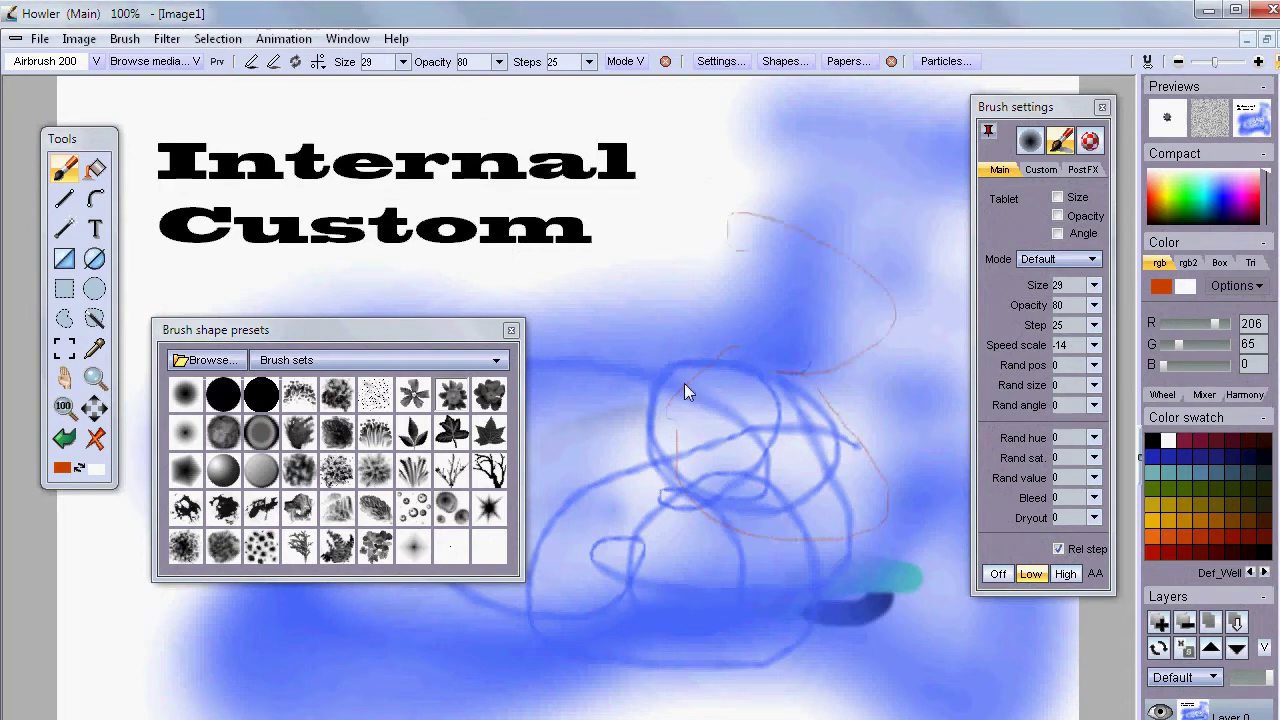
{"action": "left_click", "coordinate": [403, 62]}
{"action": "left_click_drag", "start_coordinate": [358, 90], "coordinate": [424, 90]}
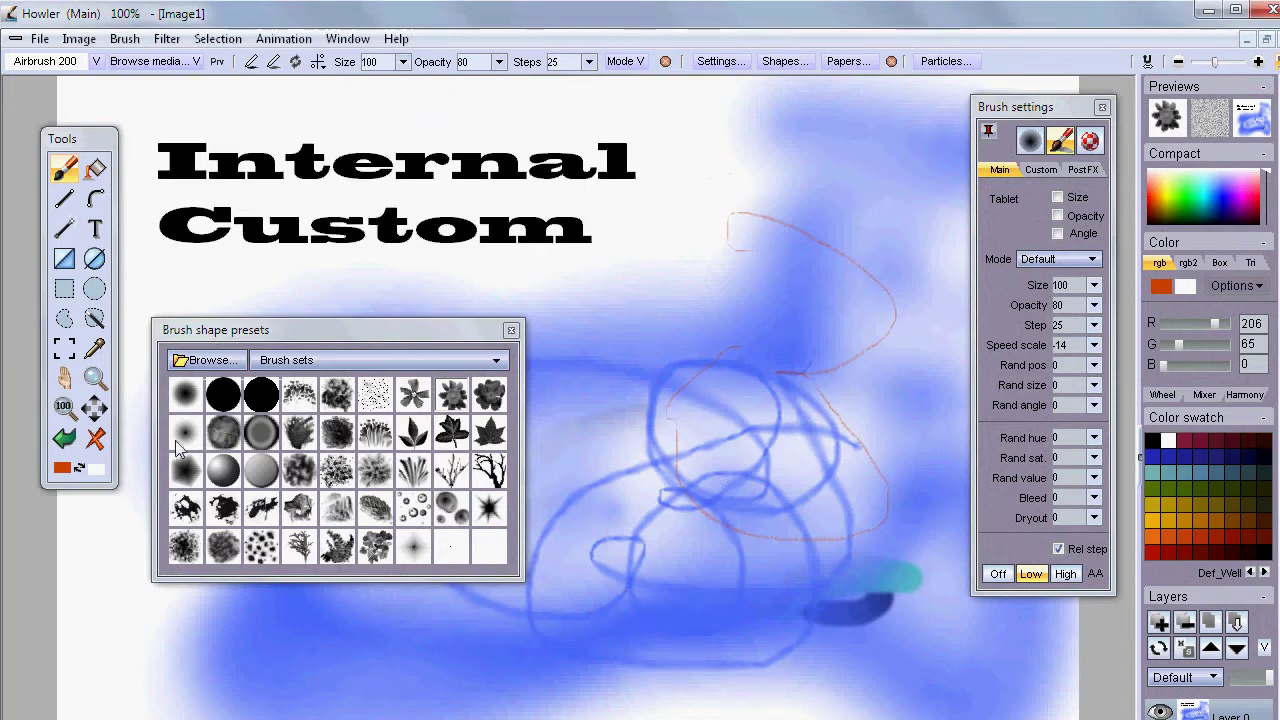
Undo four times to remove the blue washes, then paint an orange spiral over the green stroke
{"action": "left_click", "coordinate": [66, 440]}
{"action": "left_click", "coordinate": [66, 440]}
{"action": "left_click", "coordinate": [66, 440]}
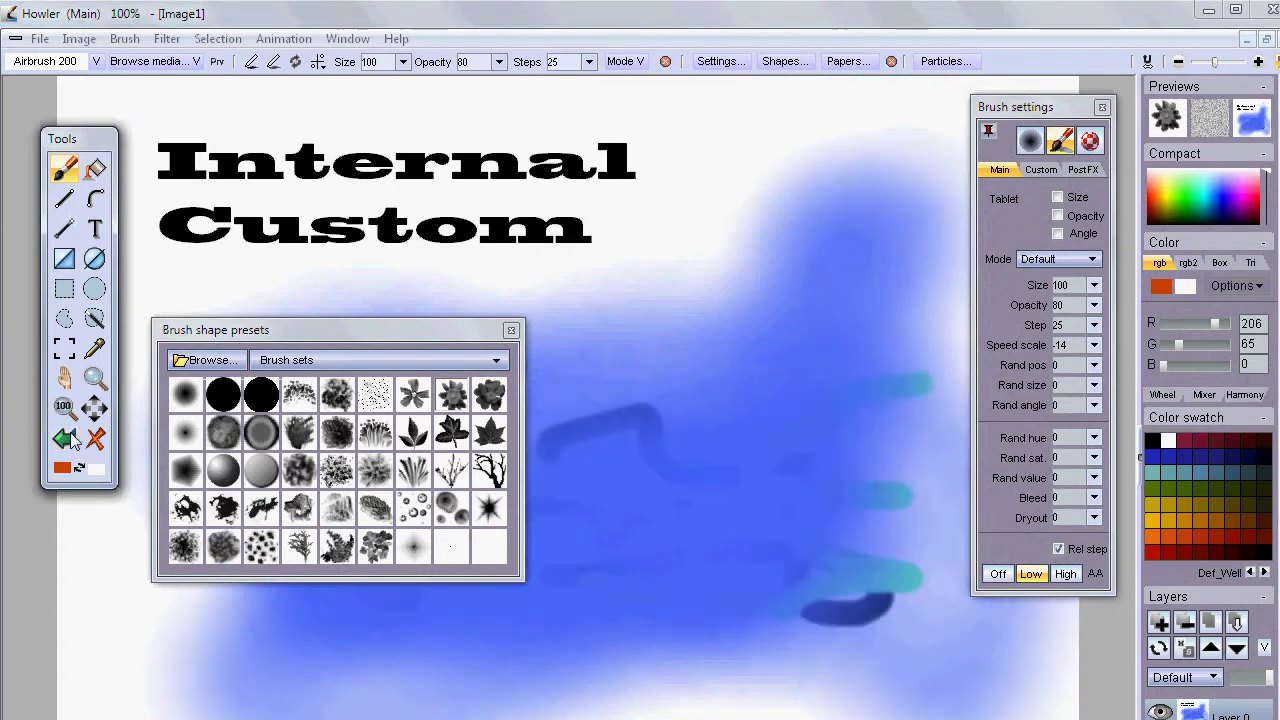
{"action": "left_click", "coordinate": [66, 440]}
{"action": "left_click", "coordinate": [66, 440]}
{"action": "mouse_move", "coordinate": [795, 455]}
{"action": "left_mouse_down"}
{"action": "mouse_move", "coordinate": [757, 448]}
{"action": "mouse_move", "coordinate": [696, 358]}
{"action": "left_mouse_up"}
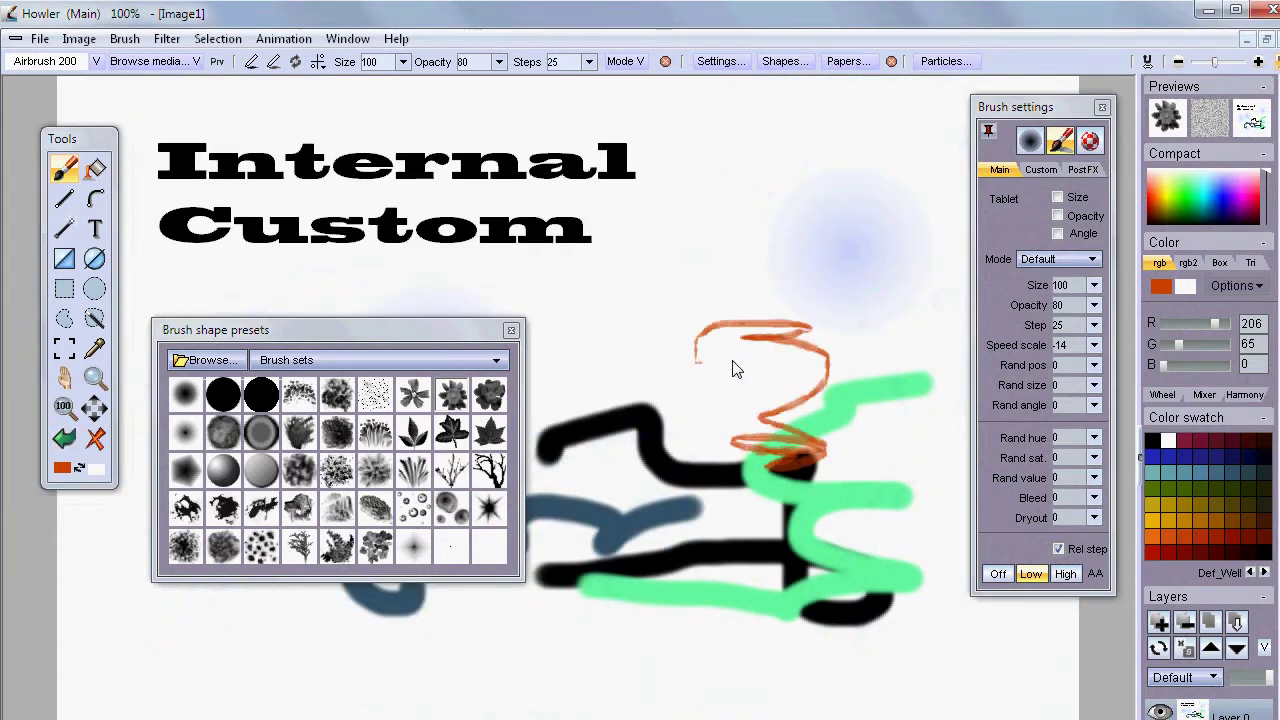
Reset the speed scale to 0 and stamp a small orange flower dab
{"action": "left_click", "coordinate": [1095, 345]}
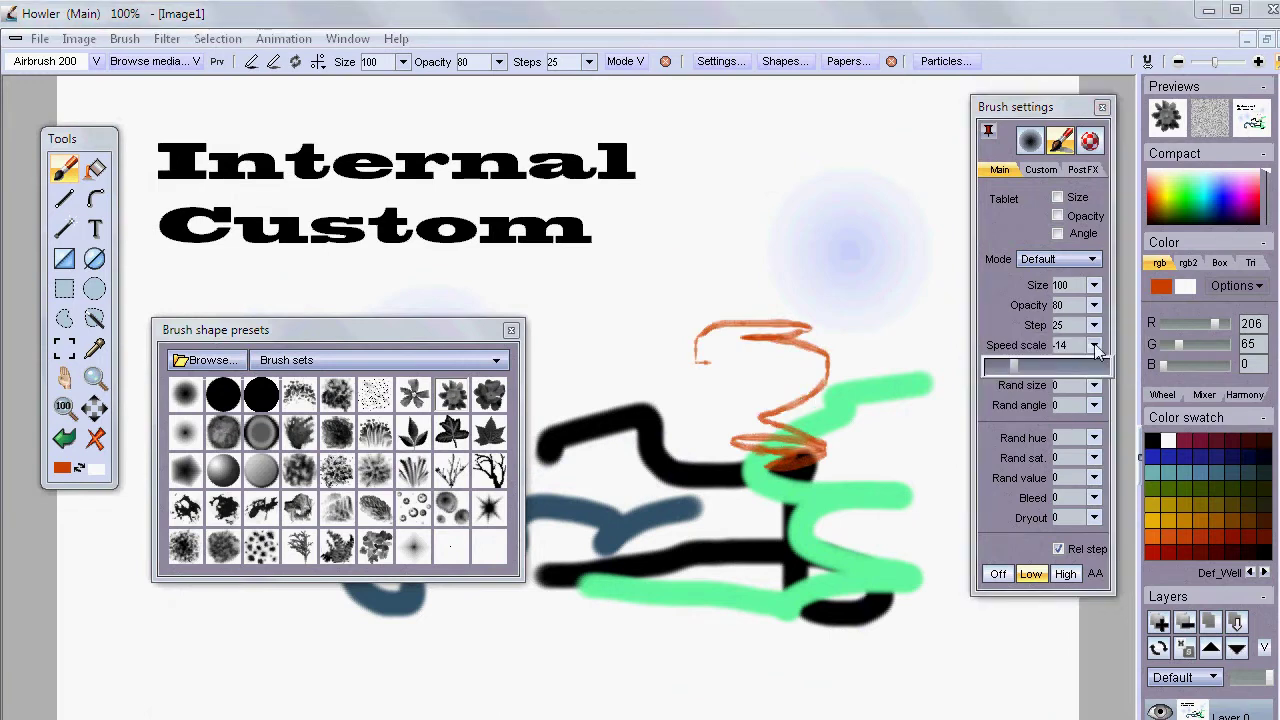
{"action": "left_click_drag", "start_coordinate": [1016, 368], "coordinate": [1049, 380]}
{"action": "left_click", "coordinate": [938, 294]}
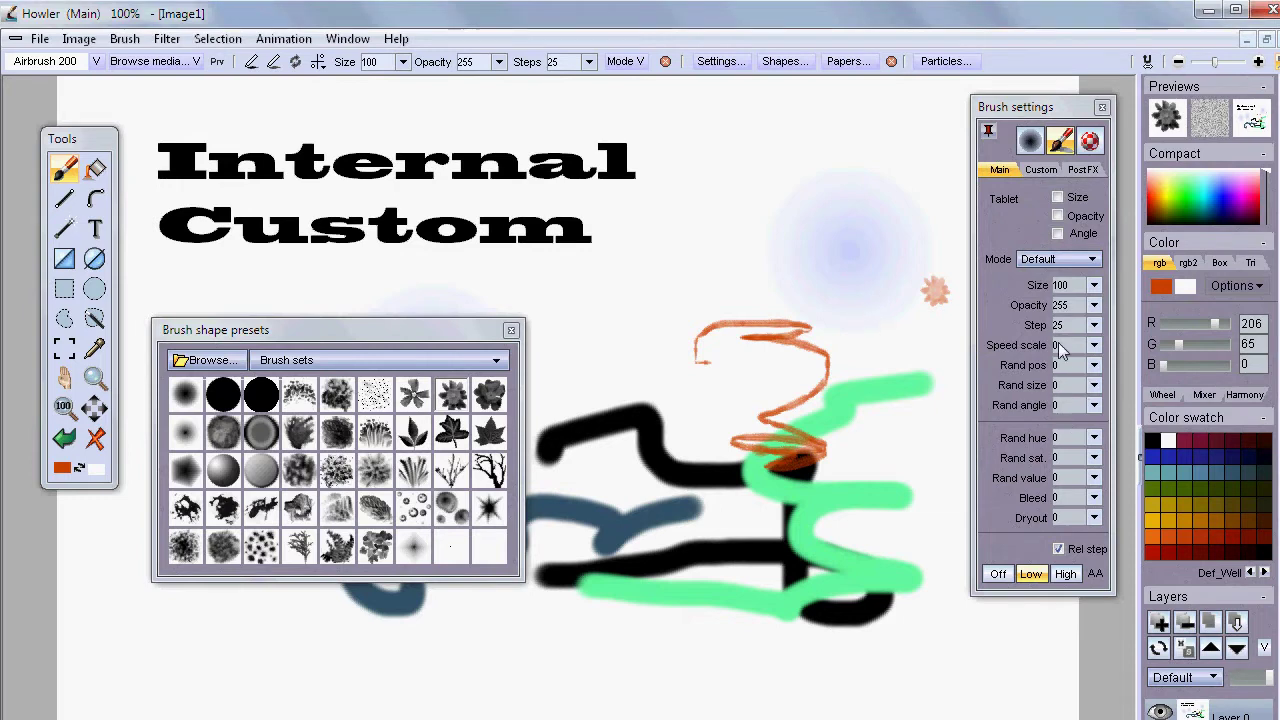
Stamp four orange flower dabs around the spiral, then a round dab above it
{"action": "left_click", "coordinate": [875, 330]}
{"action": "left_click", "coordinate": [937, 343]}
{"action": "left_click", "coordinate": [649, 334]}
{"action": "left_click", "coordinate": [698, 381]}
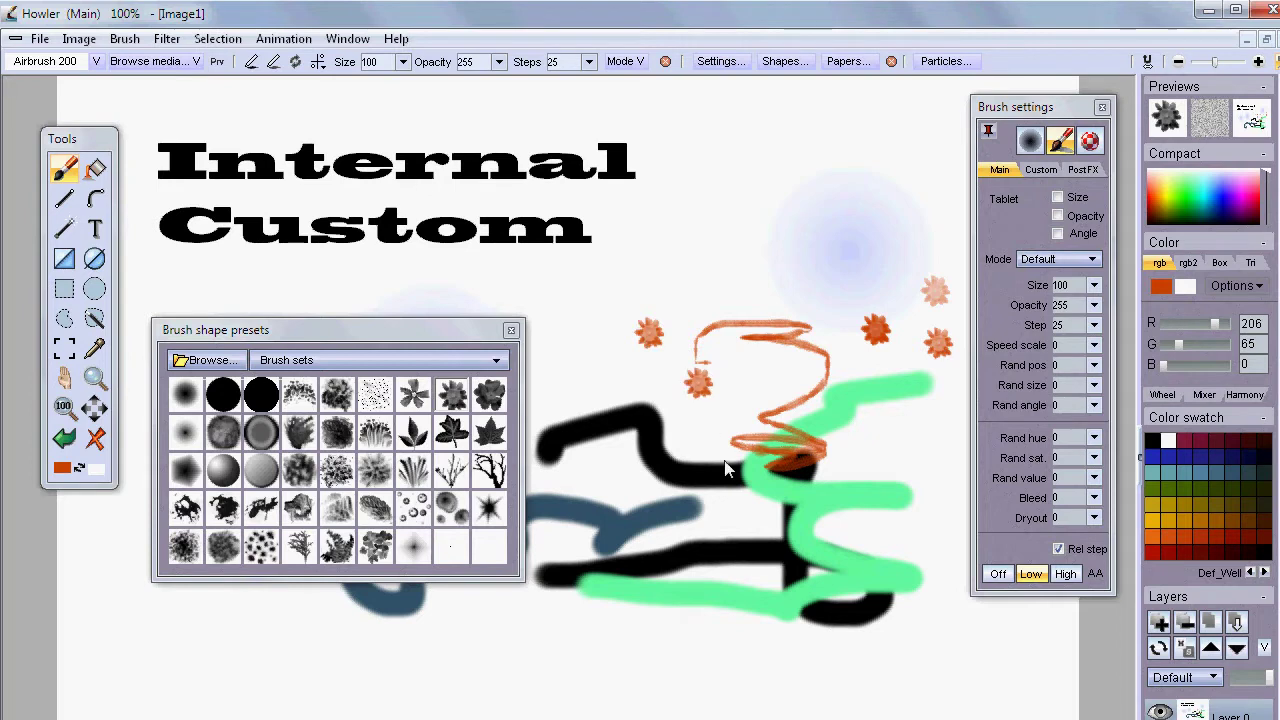
{"action": "left_click", "coordinate": [258, 438]}
{"action": "left_click", "coordinate": [730, 288]}
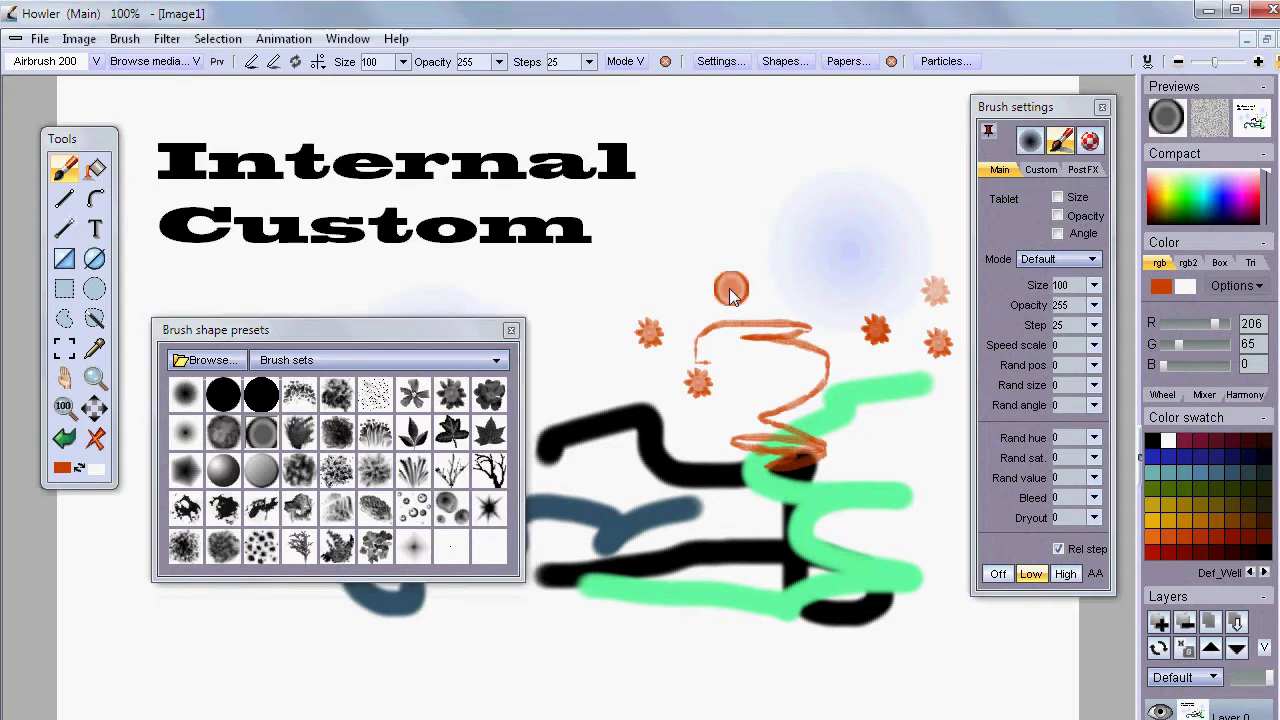
Stamp star-flower and spiky-star dabs and paint a long spiky orange stroke
{"action": "left_click", "coordinate": [414, 393]}
{"action": "left_click", "coordinate": [790, 228]}
{"action": "left_click", "coordinate": [832, 290]}
{"action": "left_click", "coordinate": [490, 510]}
{"action": "left_click", "coordinate": [624, 476]}
{"action": "left_click", "coordinate": [846, 548]}
{"action": "mouse_move", "coordinate": [887, 438]}
{"action": "left_mouse_down"}
{"action": "mouse_move", "coordinate": [795, 550]}
{"action": "mouse_move", "coordinate": [755, 678]}
{"action": "left_mouse_up"}
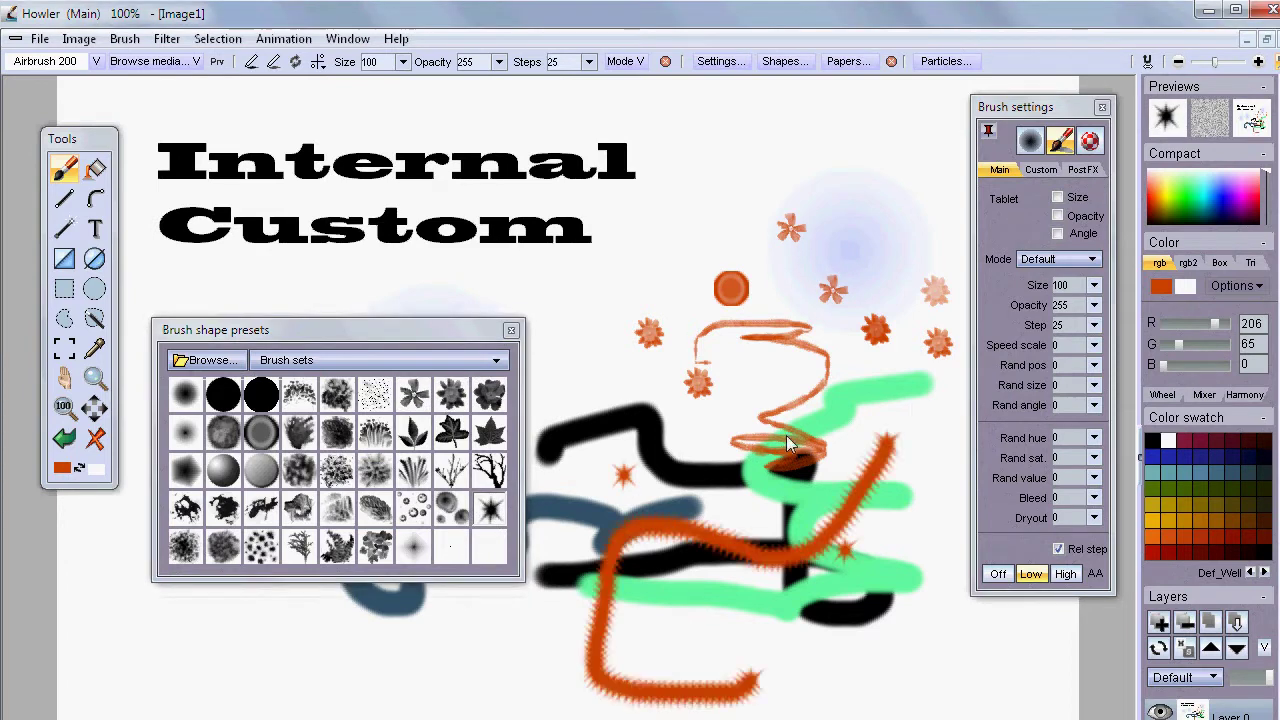
Paint large looping and C-shaped orange strokes with the shaded sphere shape
{"action": "left_click", "coordinate": [224, 468]}
{"action": "mouse_move", "coordinate": [600, 425]}
{"action": "left_mouse_down"}
{"action": "mouse_move", "coordinate": [671, 609]}
{"action": "mouse_move", "coordinate": [810, 538]}
{"action": "left_mouse_up"}
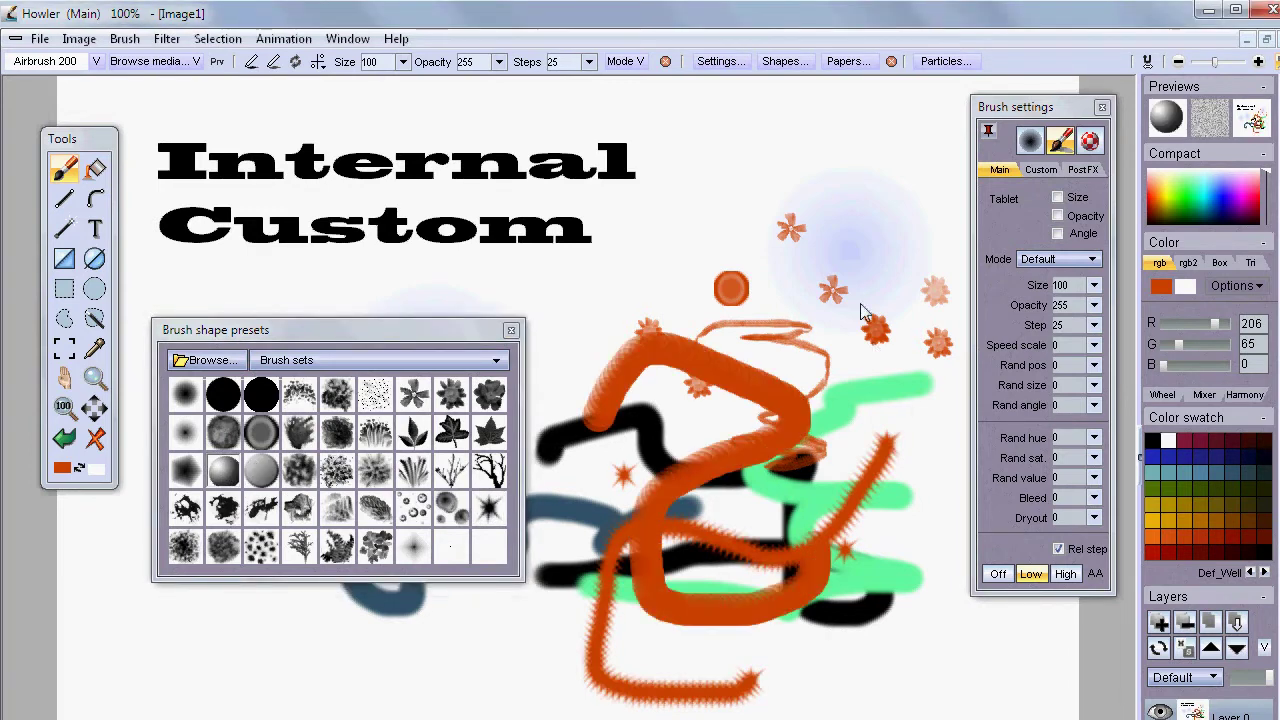
{"action": "left_click_drag", "start_coordinate": [845, 305], "coordinate": [795, 228]}
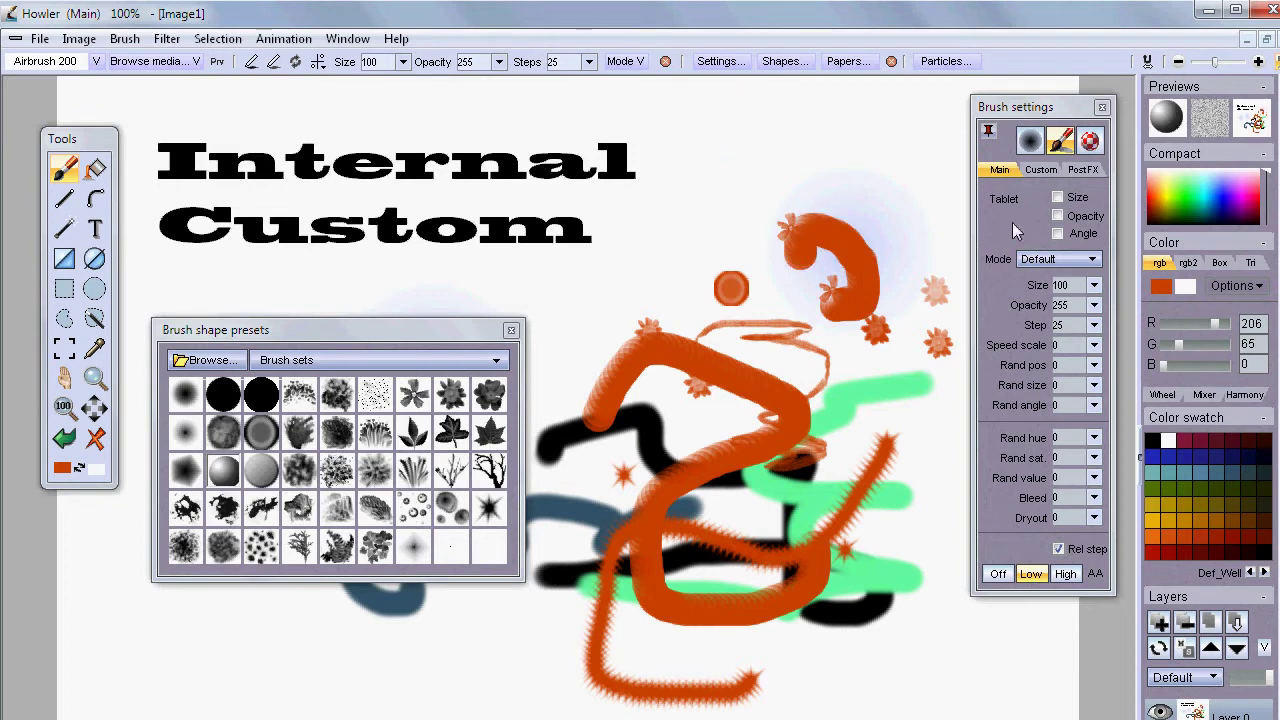
{"action": "left_click", "coordinate": [1042, 170]}
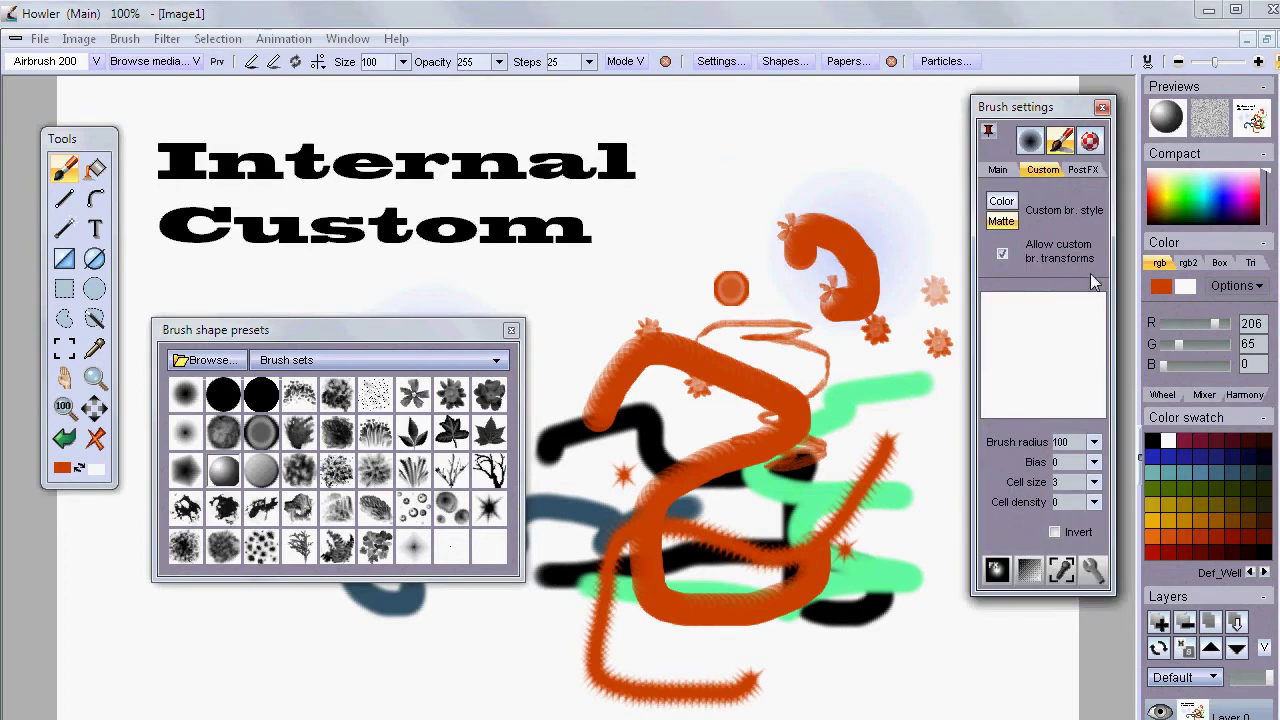
{"action": "left_click", "coordinate": [999, 170]}
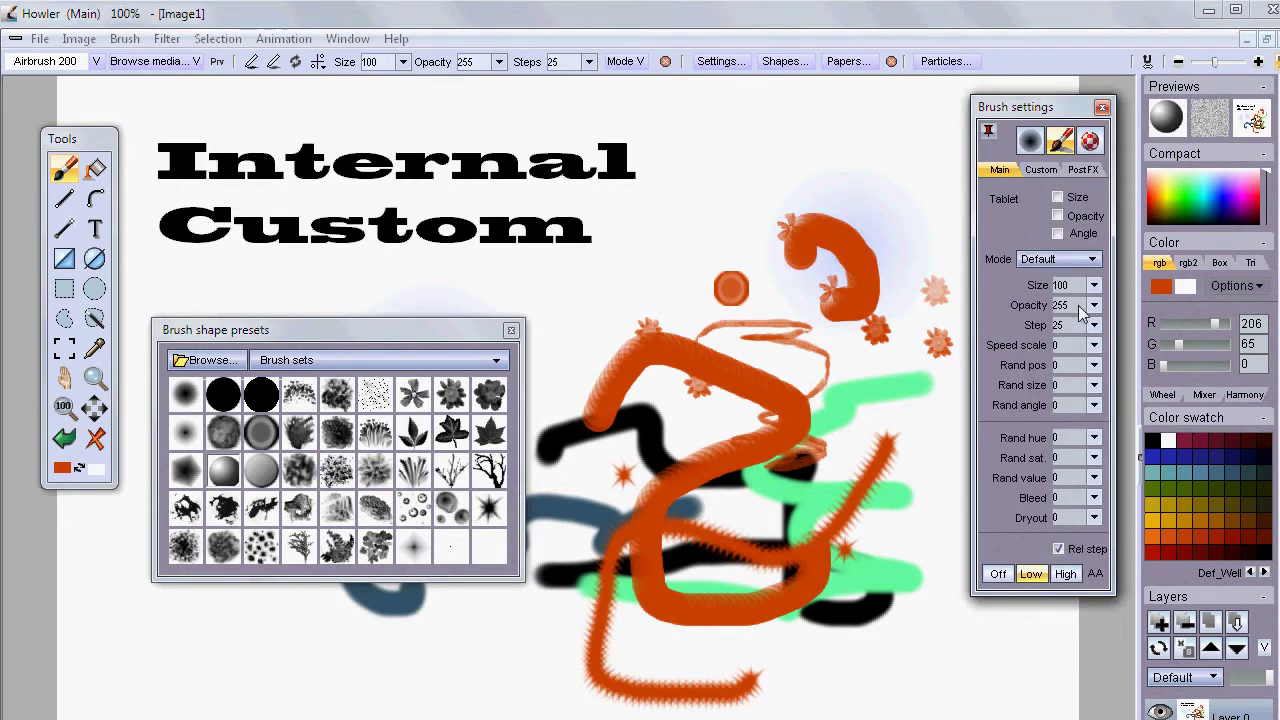
Enable Tablet Size and Angle, then paint orange strokes including one with the pinwheel shape
{"action": "left_click", "coordinate": [1058, 197]}
{"action": "left_click", "coordinate": [1058, 233]}
{"action": "left_click_drag", "start_coordinate": [840, 195], "coordinate": [900, 505]}
{"action": "left_click", "coordinate": [413, 394]}
{"action": "left_click_drag", "start_coordinate": [715, 255], "coordinate": [722, 440]}
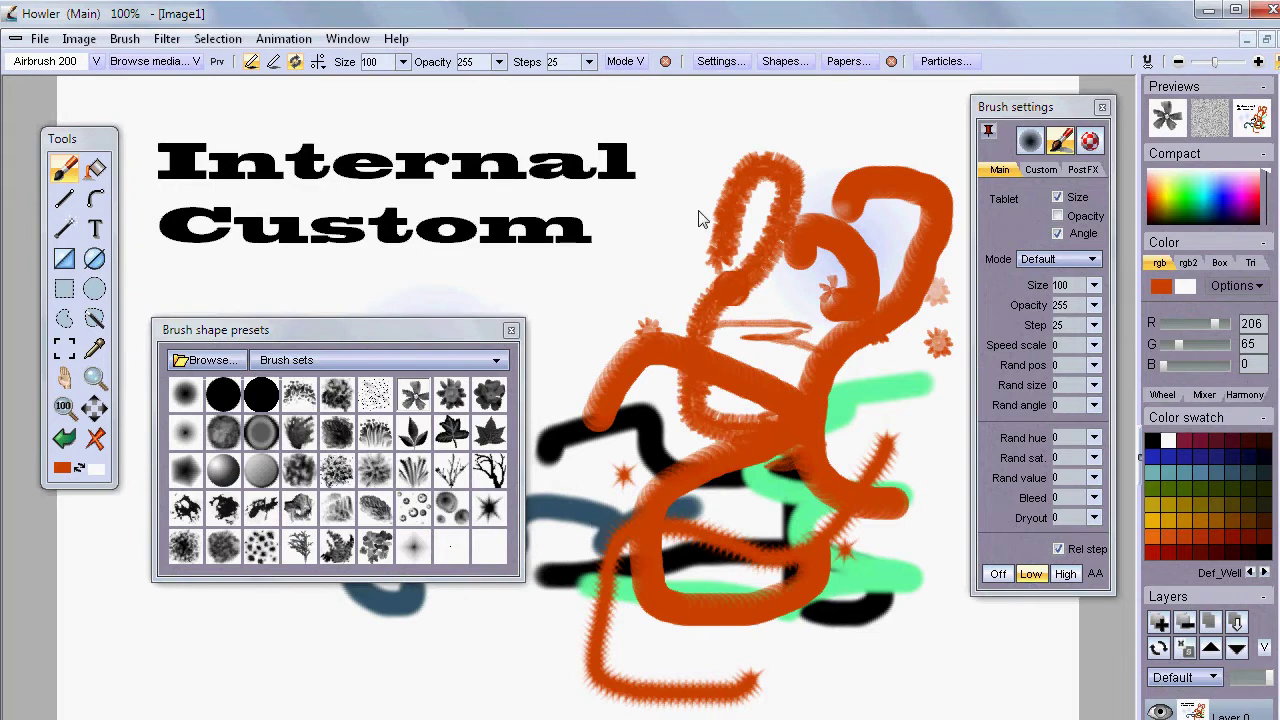
Raise the step to 83, uncheck Rel step, and paint flower-stamp trails across the canvas
{"action": "left_click_drag", "start_coordinate": [589, 61], "coordinate": [404, 573]}
{"action": "left_click_drag", "start_coordinate": [785, 682], "coordinate": [192, 680]}
{"action": "mouse_move", "coordinate": [886, 403]}
{"action": "left_mouse_down"}
{"action": "mouse_move", "coordinate": [912, 698]}
{"action": "mouse_move", "coordinate": [955, 694]}
{"action": "left_mouse_up"}
{"action": "left_click", "coordinate": [1057, 549]}
{"action": "left_click_drag", "start_coordinate": [810, 678], "coordinate": [990, 686]}
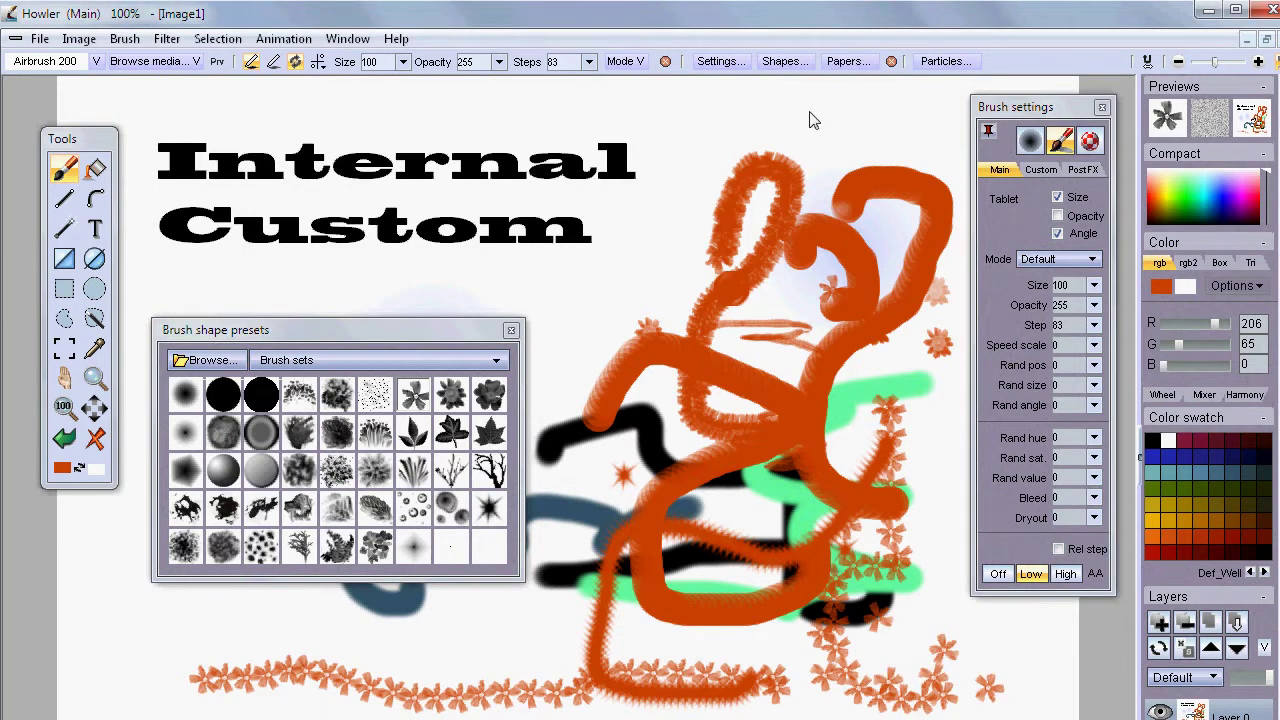
{"action": "mouse_move", "coordinate": [805, 112]}
{"action": "left_mouse_down"}
{"action": "mouse_move", "coordinate": [680, 418]}
{"action": "mouse_move", "coordinate": [745, 578]}
{"action": "left_mouse_up"}
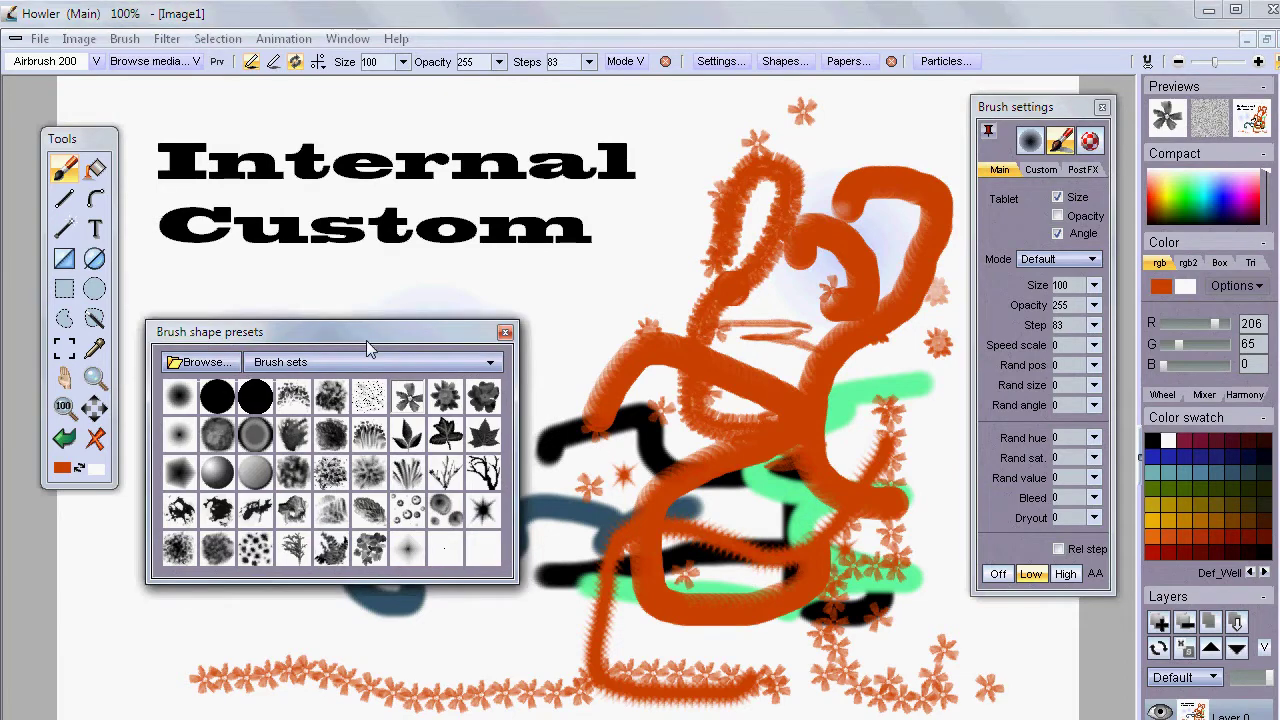
Load the Cybersign01 brush set and paint faint circle trails at lower left, rechecking Rel step
{"action": "left_click_drag", "start_coordinate": [366, 340], "coordinate": [336, 339]}
{"action": "left_click", "coordinate": [312, 362]}
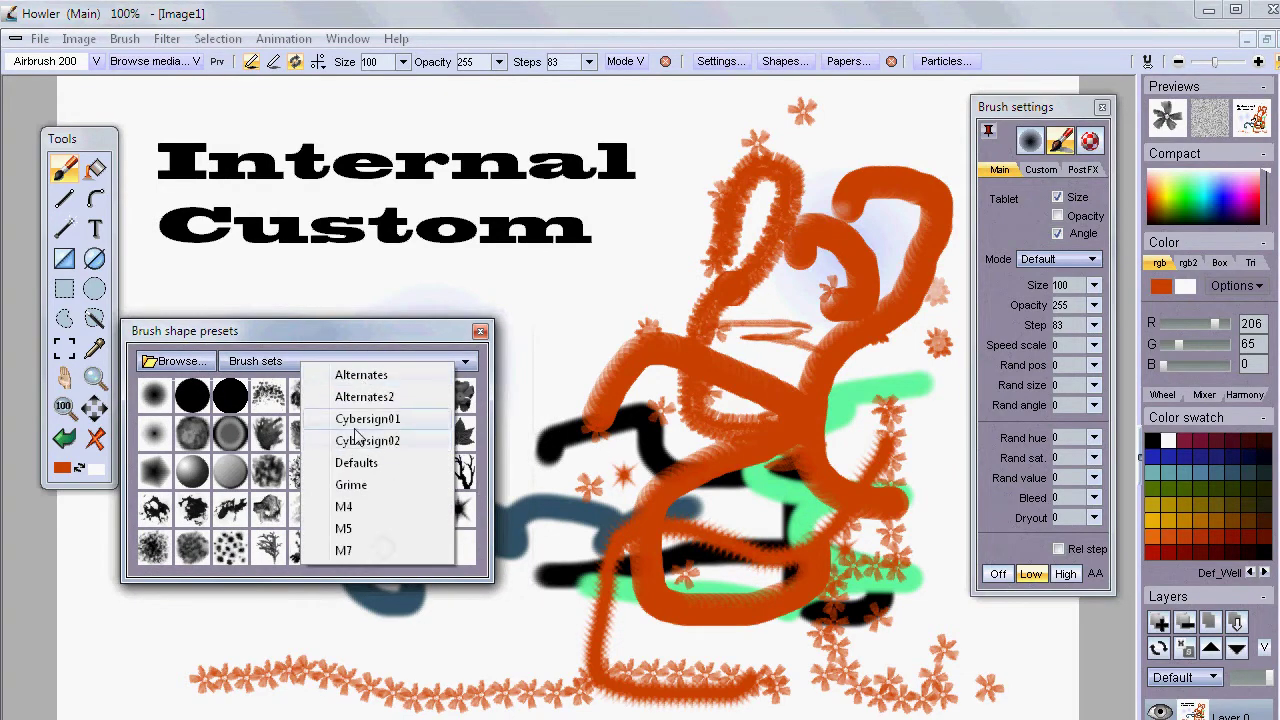
{"action": "left_click", "coordinate": [366, 420]}
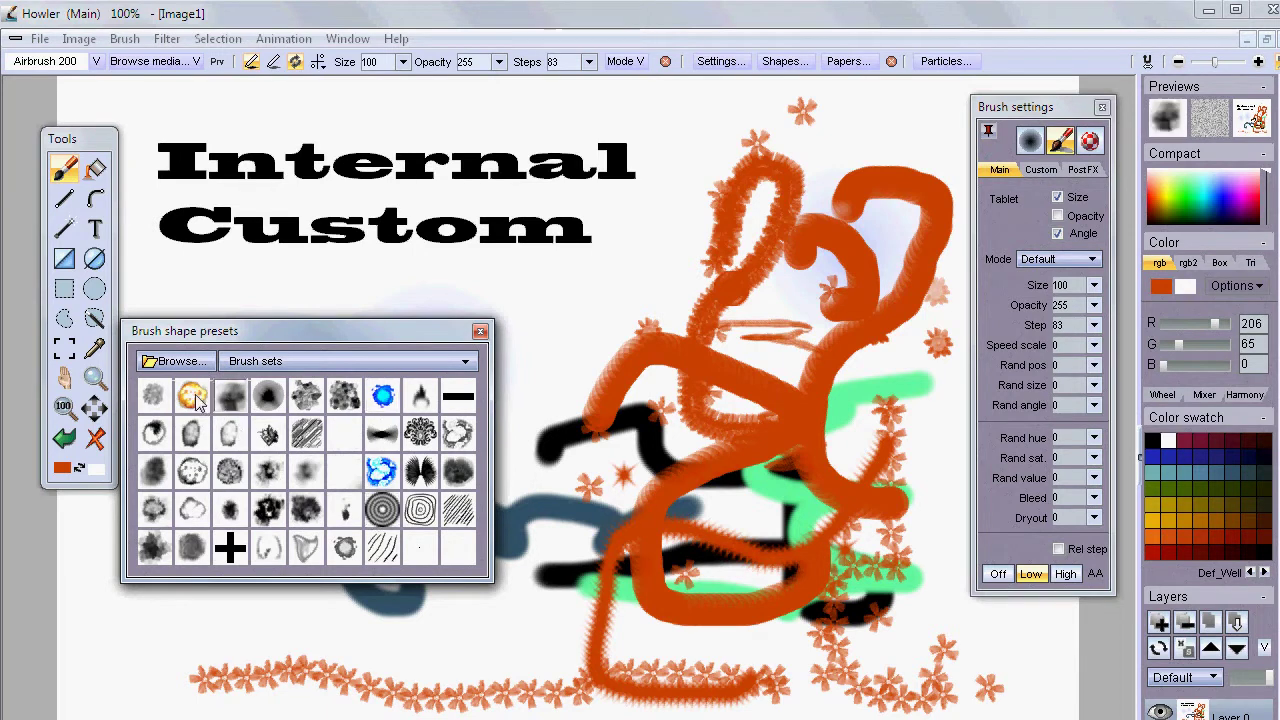
{"action": "mouse_move", "coordinate": [588, 372]}
{"action": "left_mouse_down"}
{"action": "mouse_move", "coordinate": [677, 646]}
{"action": "mouse_move", "coordinate": [386, 634]}
{"action": "mouse_move", "coordinate": [900, 651]}
{"action": "left_mouse_up"}
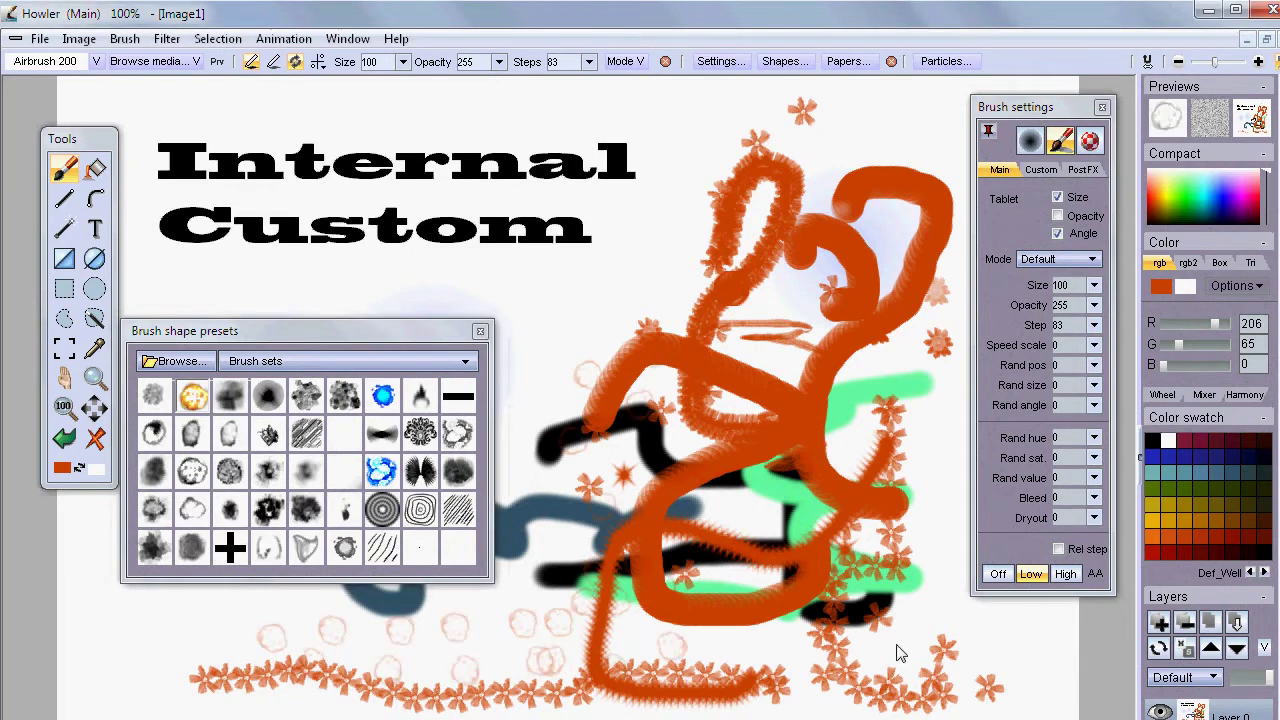
{"action": "left_click", "coordinate": [1058, 549]}
{"action": "mouse_move", "coordinate": [660, 645]}
{"action": "left_mouse_down"}
{"action": "mouse_move", "coordinate": [300, 640]}
{"action": "mouse_move", "coordinate": [418, 683]}
{"action": "left_mouse_up"}
Close the Brush shape presets and Brush settings panels
{"action": "left_click_drag", "start_coordinate": [330, 331], "coordinate": [294, 531]}
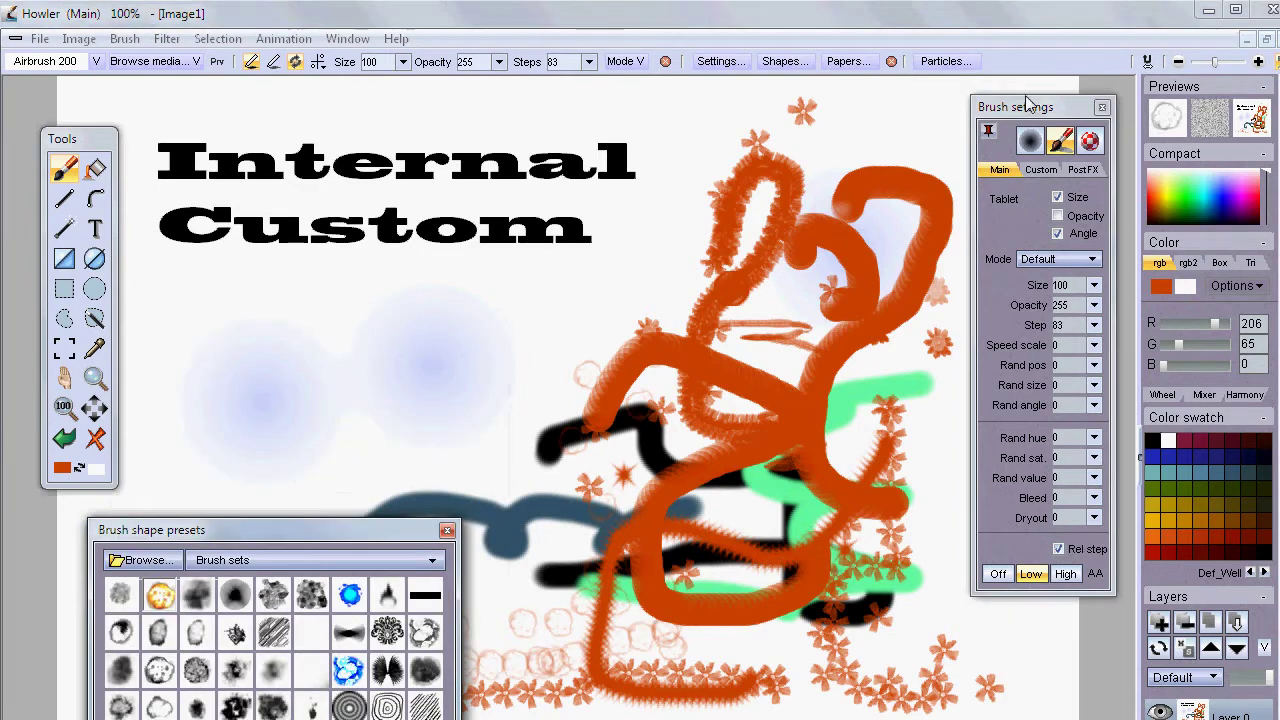
{"action": "mouse_move", "coordinate": [1046, 116]}
{"action": "left_mouse_down"}
{"action": "mouse_move", "coordinate": [851, 150]}
{"action": "mouse_move", "coordinate": [863, 153]}
{"action": "left_mouse_up"}
{"action": "left_click", "coordinate": [733, 61]}
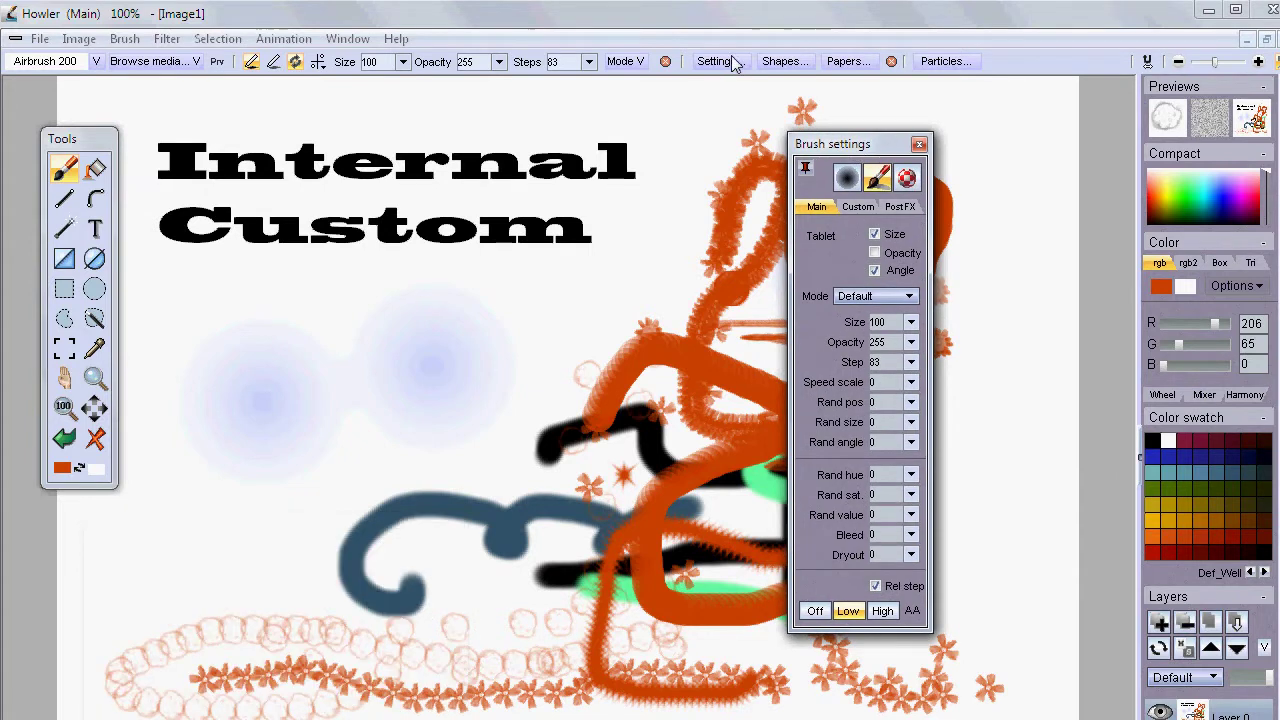
{"action": "left_click", "coordinate": [919, 147]}
{"action": "left_click", "coordinate": [731, 62]}
{"action": "left_click", "coordinate": [919, 147]}
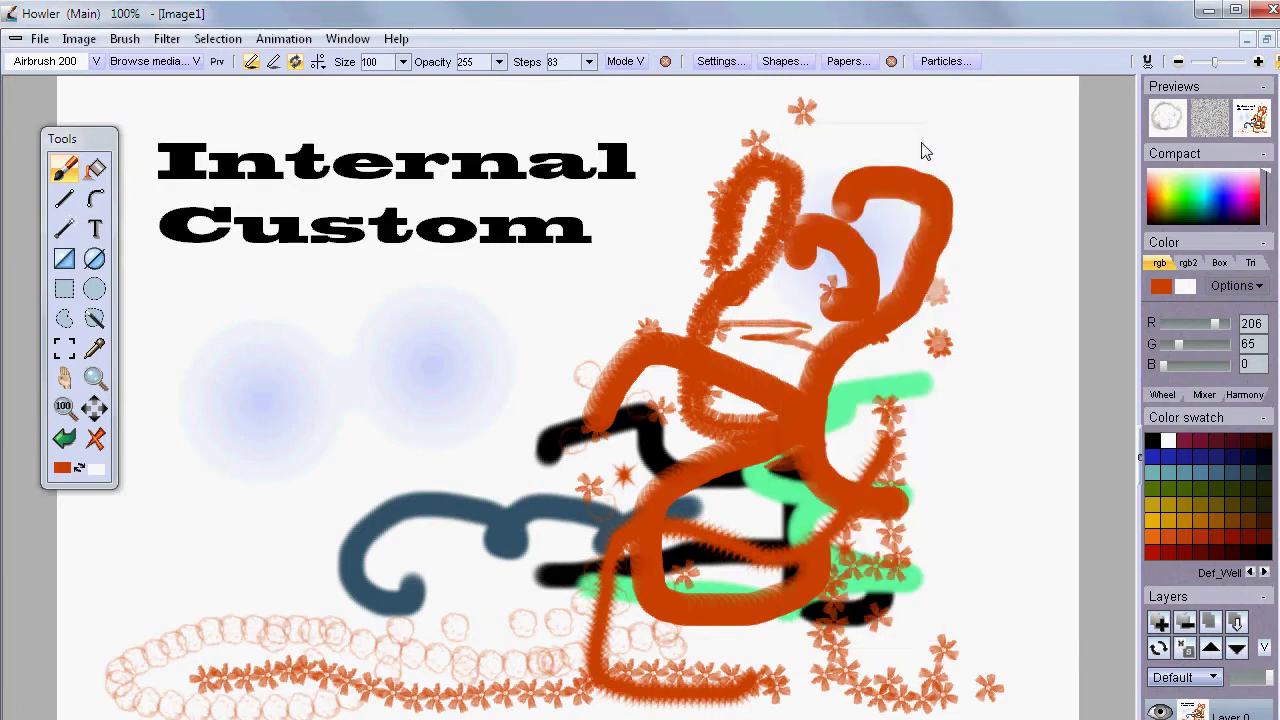
Test the custom and standard brushes with pink circle stamps and soft orange airbrush loops
{"action": "left_click", "coordinate": [730, 64]}
{"action": "left_click_drag", "start_coordinate": [886, 148], "coordinate": [860, 123]}
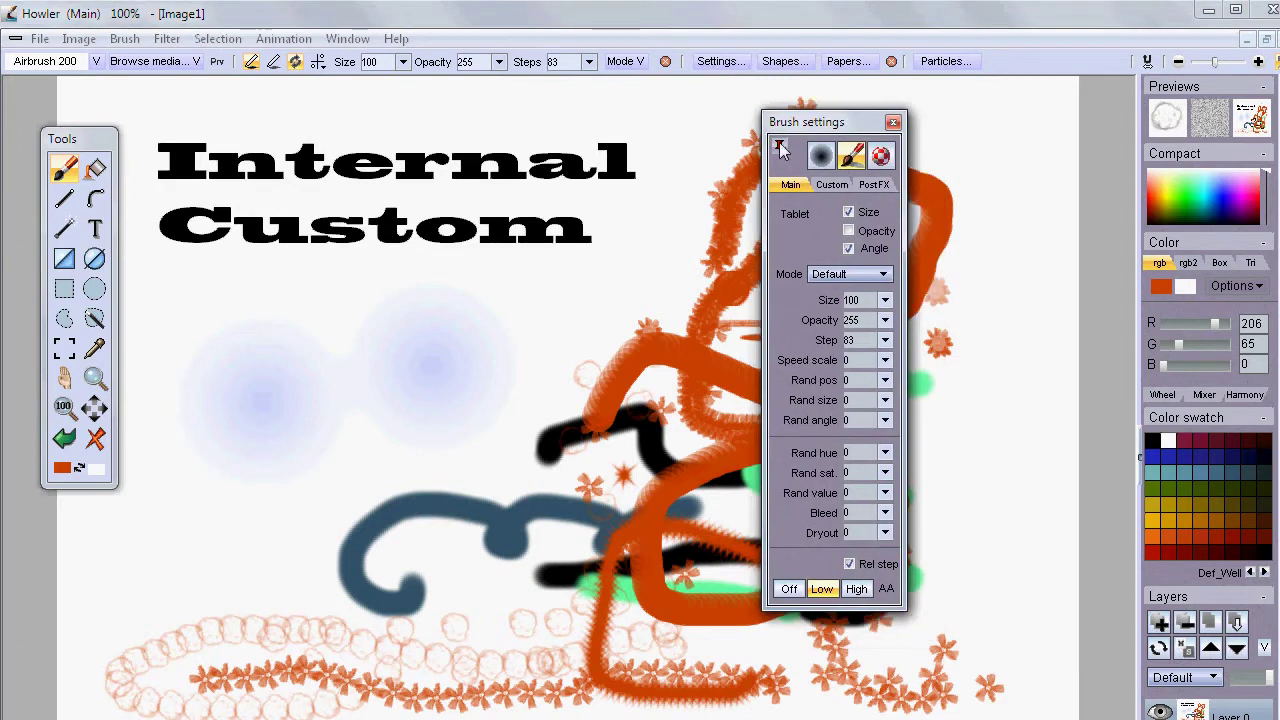
{"action": "left_click", "coordinate": [885, 165]}
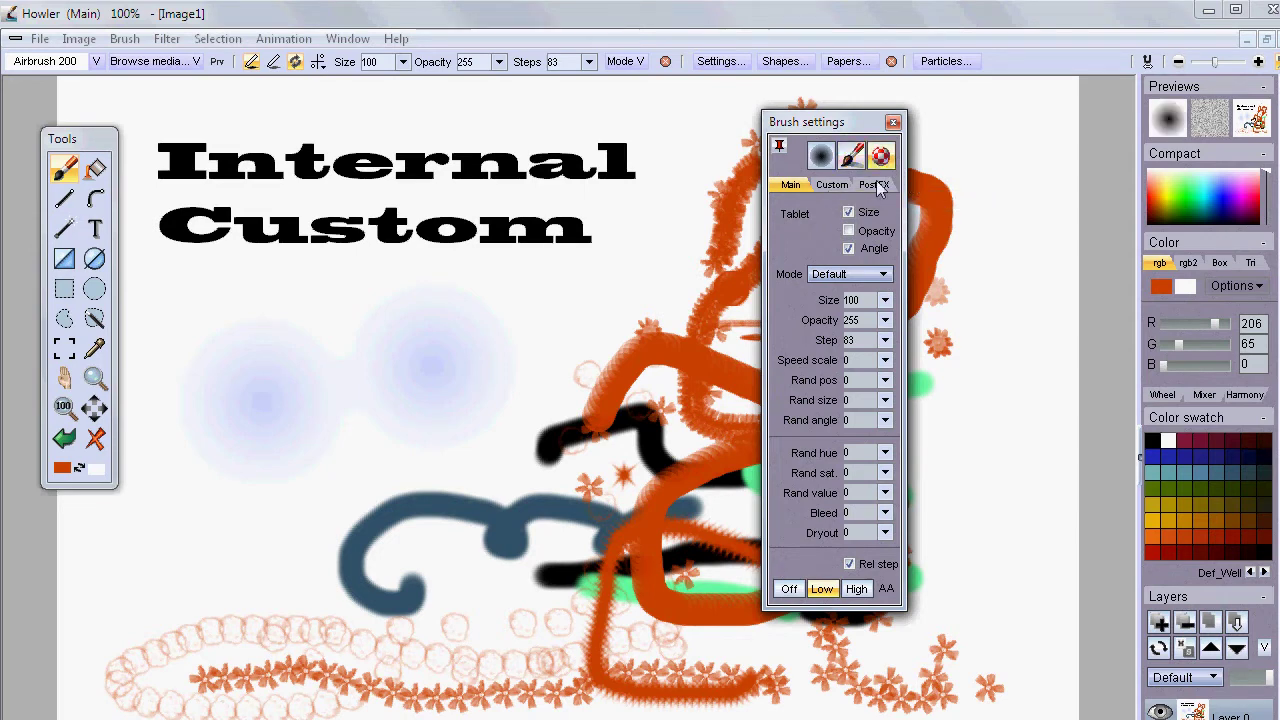
{"action": "left_click", "coordinate": [852, 157]}
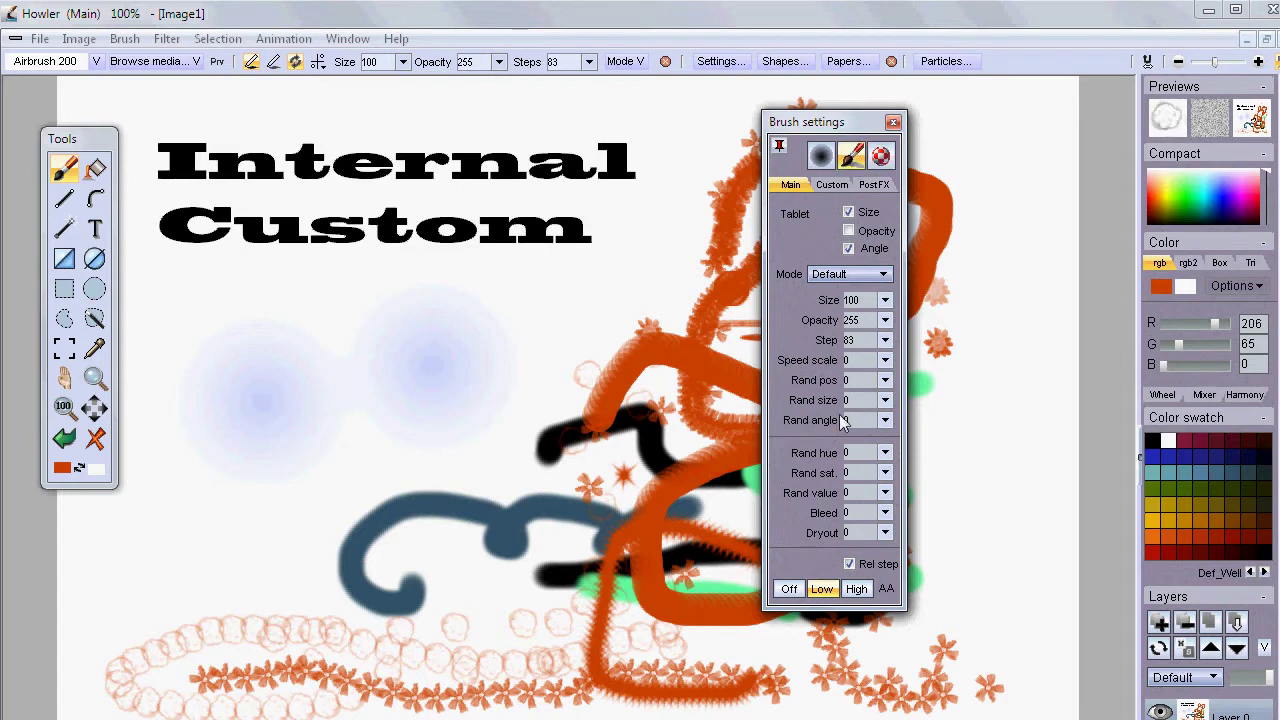
{"action": "mouse_move", "coordinate": [430, 512]}
{"action": "left_mouse_down"}
{"action": "mouse_move", "coordinate": [380, 585]}
{"action": "mouse_move", "coordinate": [351, 435]}
{"action": "mouse_move", "coordinate": [409, 478]}
{"action": "mouse_move", "coordinate": [386, 337]}
{"action": "mouse_move", "coordinate": [482, 432]}
{"action": "mouse_move", "coordinate": [469, 389]}
{"action": "left_mouse_up"}
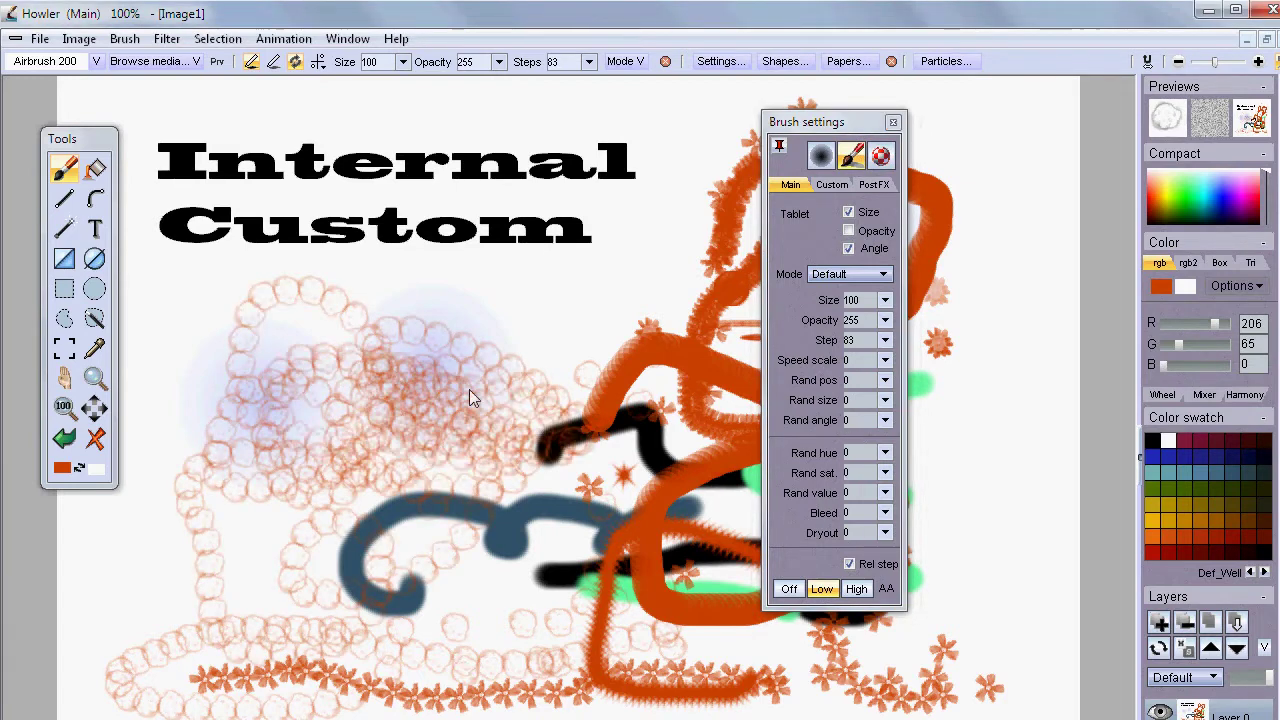
{"action": "mouse_move", "coordinate": [496, 439]}
{"action": "left_mouse_down"}
{"action": "mouse_move", "coordinate": [237, 472]}
{"action": "mouse_move", "coordinate": [393, 578]}
{"action": "mouse_move", "coordinate": [489, 539]}
{"action": "mouse_move", "coordinate": [373, 468]}
{"action": "mouse_move", "coordinate": [370, 527]}
{"action": "mouse_move", "coordinate": [402, 546]}
{"action": "mouse_move", "coordinate": [613, 466]}
{"action": "mouse_move", "coordinate": [407, 362]}
{"action": "mouse_move", "coordinate": [414, 514]}
{"action": "mouse_move", "coordinate": [515, 496]}
{"action": "mouse_move", "coordinate": [478, 503]}
{"action": "left_mouse_up"}
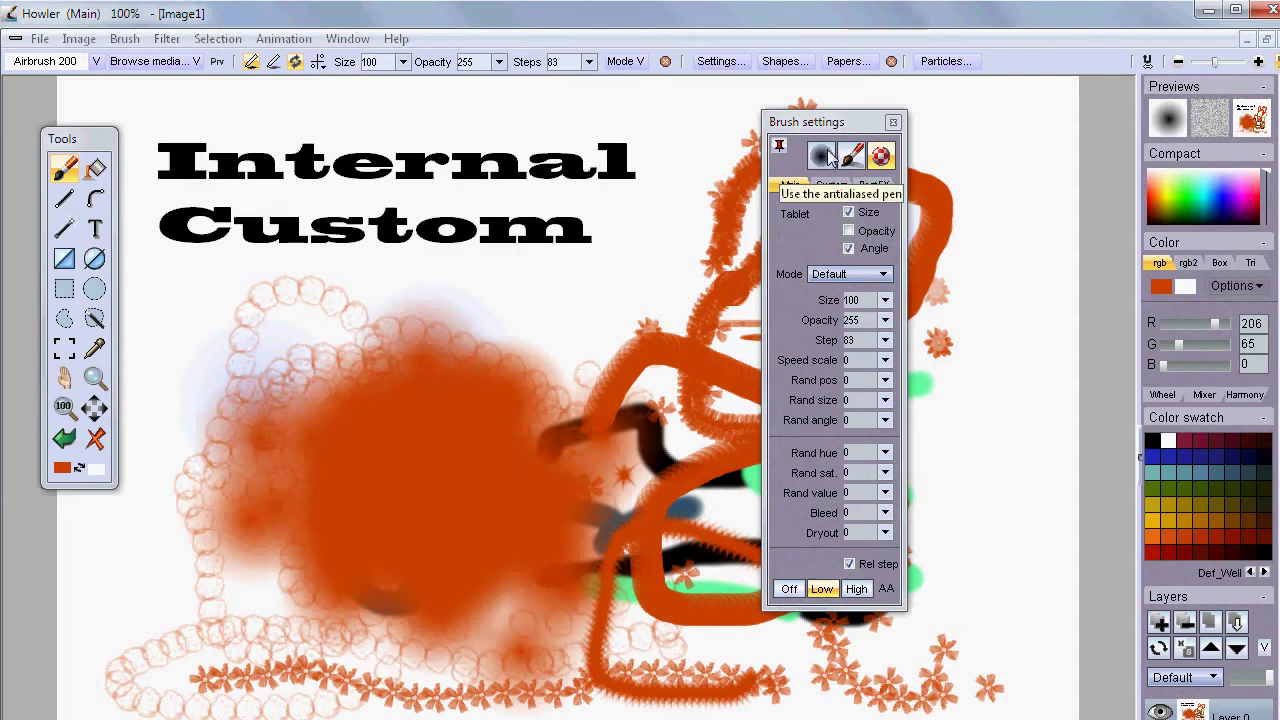
{"action": "left_click_drag", "start_coordinate": [810, 122], "coordinate": [414, 183]}
{"action": "mouse_move", "coordinate": [554, 372]}
{"action": "left_mouse_down"}
{"action": "mouse_move", "coordinate": [966, 406]}
{"action": "mouse_move", "coordinate": [845, 420]}
{"action": "left_mouse_up"}
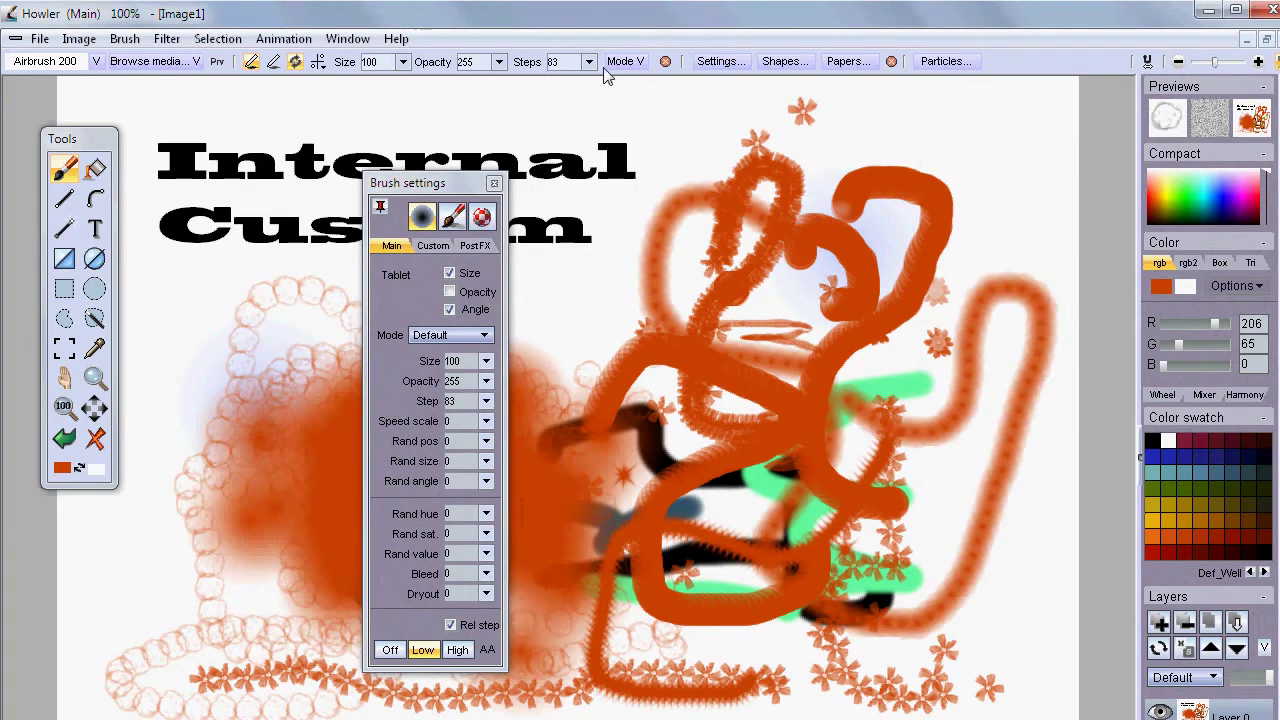
Set the brush step to 17 and the brush size to 35
{"action": "left_click", "coordinate": [590, 62]}
{"action": "left_click_drag", "start_coordinate": [528, 85], "coordinate": [492, 100]}
{"action": "left_click", "coordinate": [403, 62]}
{"action": "left_click", "coordinate": [403, 62]}
{"action": "mouse_move", "coordinate": [380, 86]}
{"action": "left_mouse_down"}
{"action": "mouse_move", "coordinate": [308, 87]}
{"action": "mouse_move", "coordinate": [350, 86]}
{"action": "left_mouse_up"}
{"action": "mouse_move", "coordinate": [862, 157]}
{"action": "left_mouse_down"}
{"action": "mouse_move", "coordinate": [1010, 197]}
{"action": "mouse_move", "coordinate": [920, 357]}
{"action": "mouse_move", "coordinate": [930, 560]}
{"action": "mouse_move", "coordinate": [938, 495]}
{"action": "mouse_move", "coordinate": [758, 623]}
{"action": "mouse_move", "coordinate": [566, 707]}
{"action": "mouse_move", "coordinate": [900, 675]}
{"action": "left_mouse_up"}
Paint thin orange loops, undo the last four strokes, then clear the canvas
{"action": "mouse_move", "coordinate": [178, 628]}
{"action": "left_mouse_down"}
{"action": "mouse_move", "coordinate": [122, 638]}
{"action": "mouse_move", "coordinate": [290, 648]}
{"action": "mouse_move", "coordinate": [840, 500]}
{"action": "mouse_move", "coordinate": [828, 545]}
{"action": "left_mouse_up"}
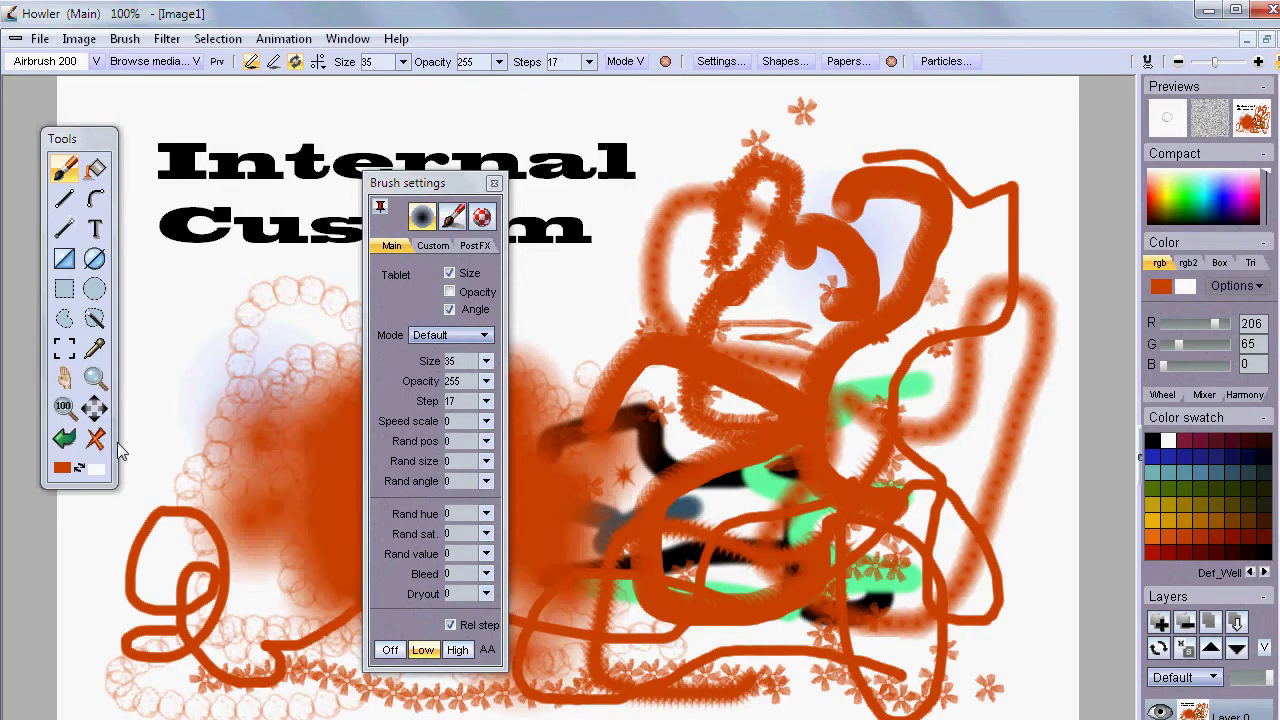
{"action": "mouse_move", "coordinate": [401, 184]}
{"action": "left_mouse_down"}
{"action": "mouse_move", "coordinate": [681, 179]}
{"action": "mouse_move", "coordinate": [928, 196]}
{"action": "left_mouse_up"}
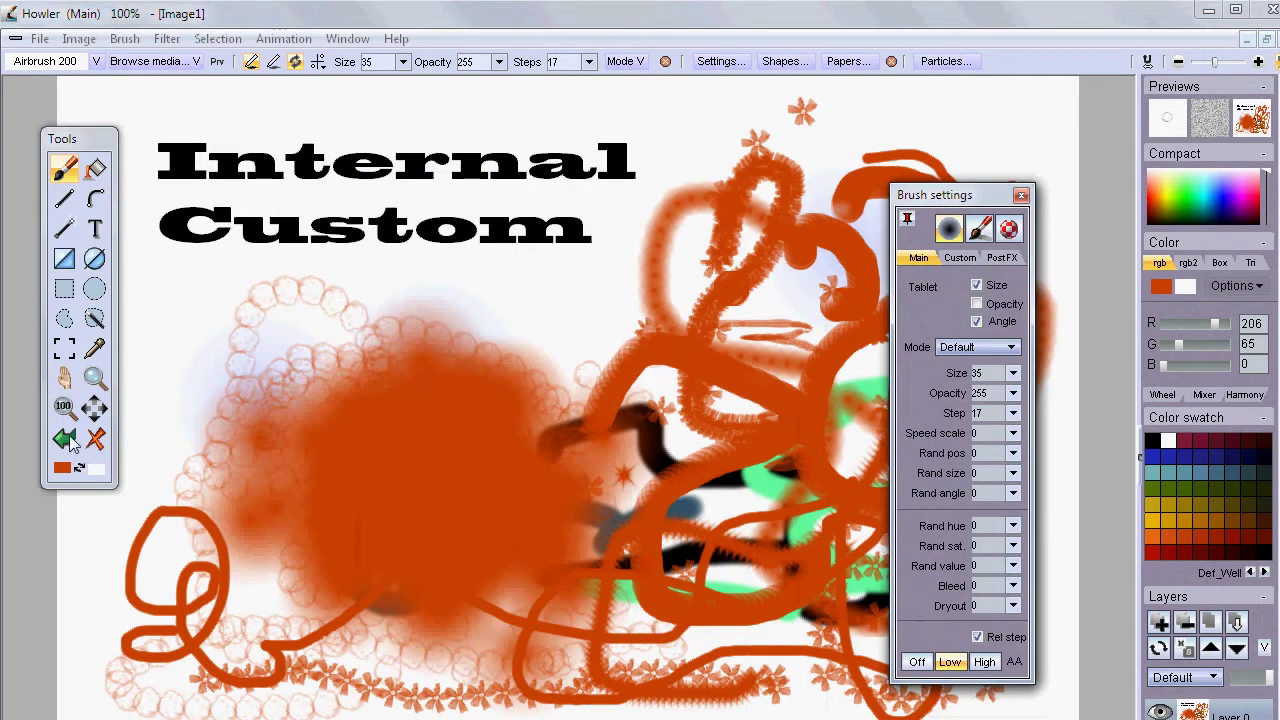
{"action": "left_click", "coordinate": [66, 440]}
{"action": "left_click", "coordinate": [66, 440]}
{"action": "left_click", "coordinate": [66, 440]}
{"action": "left_click", "coordinate": [66, 440]}
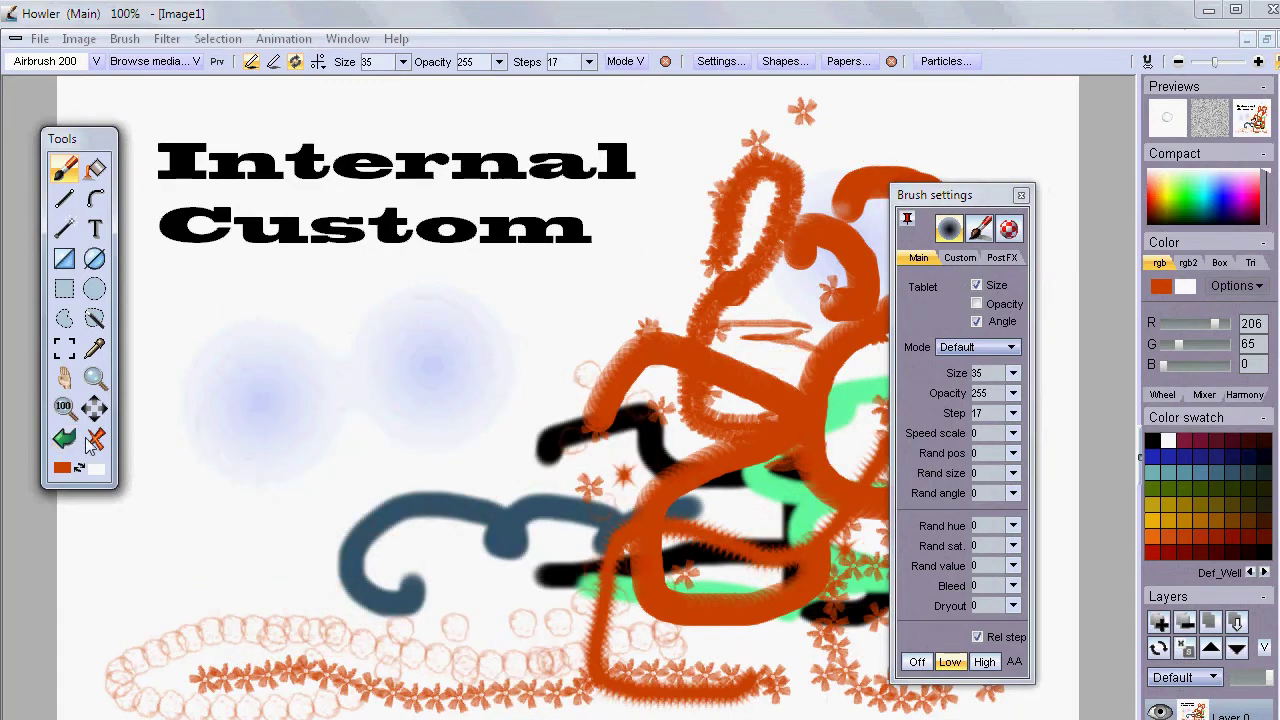
{"action": "left_click", "coordinate": [96, 440]}
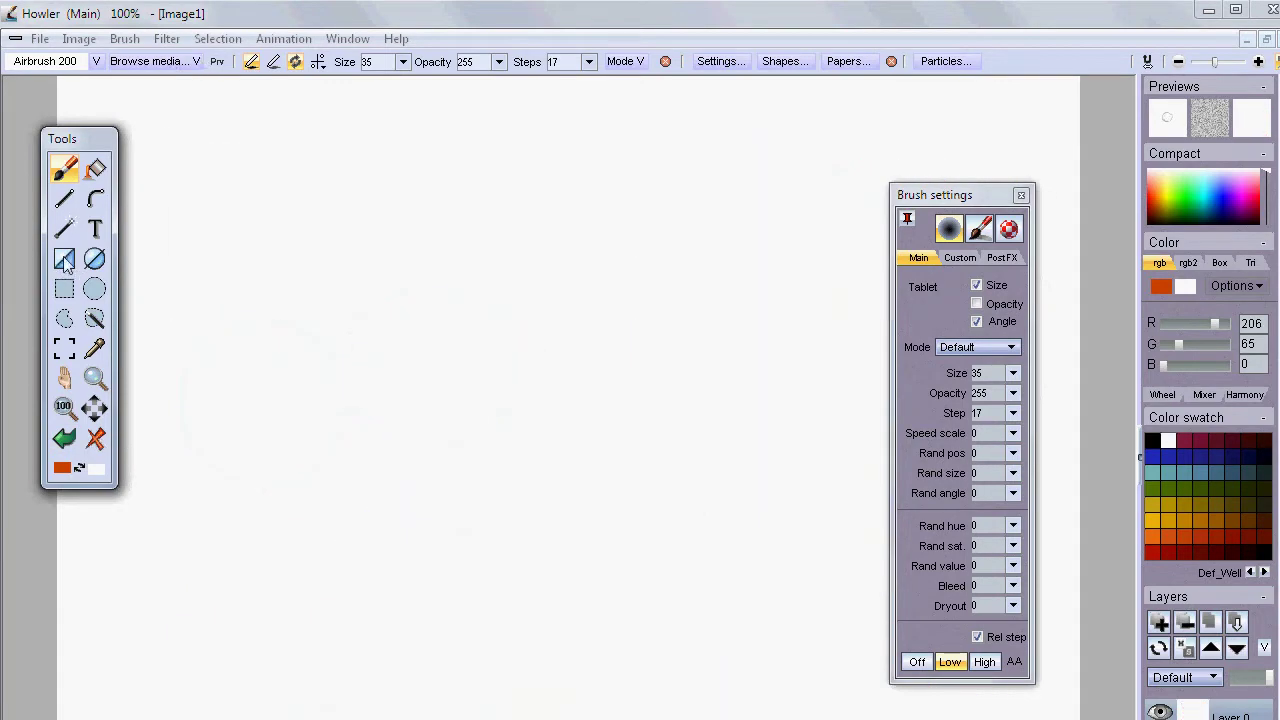
Add a third line 'Algo AA Pen' below the Internal Custom title and apply the text
{"action": "left_click", "coordinate": [95, 229]}
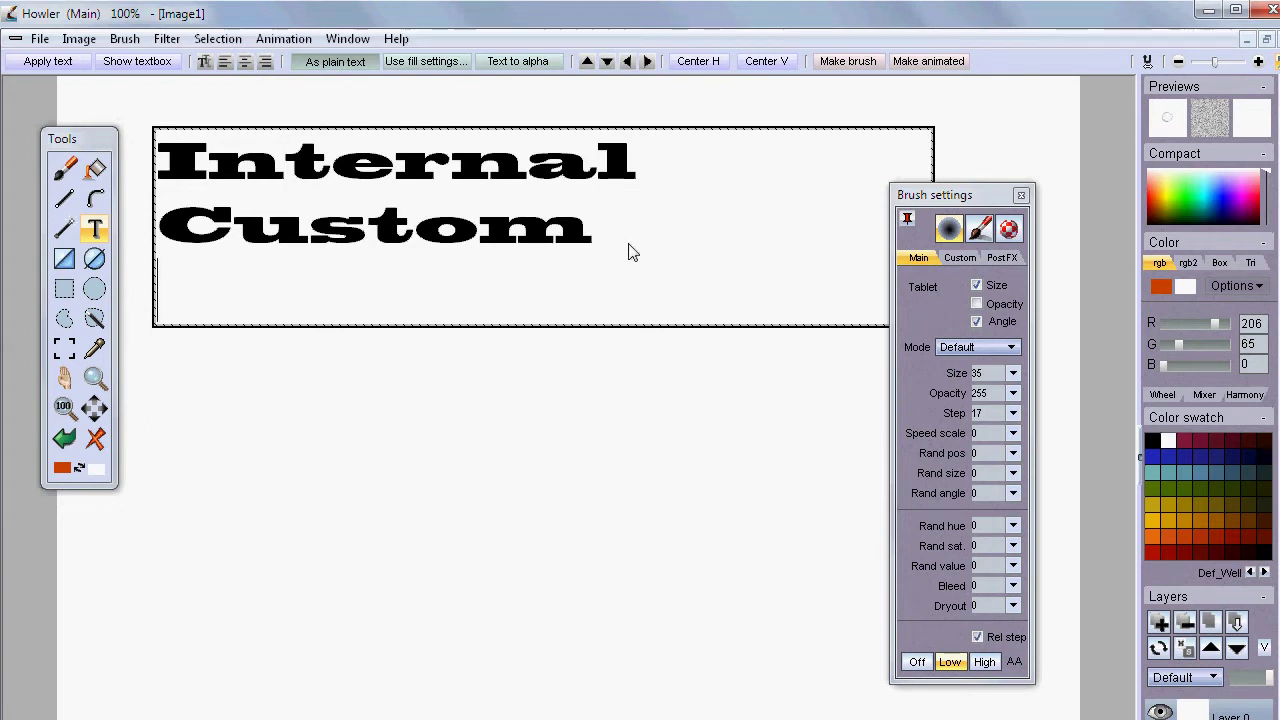
{"action": "type", "text": "An"}
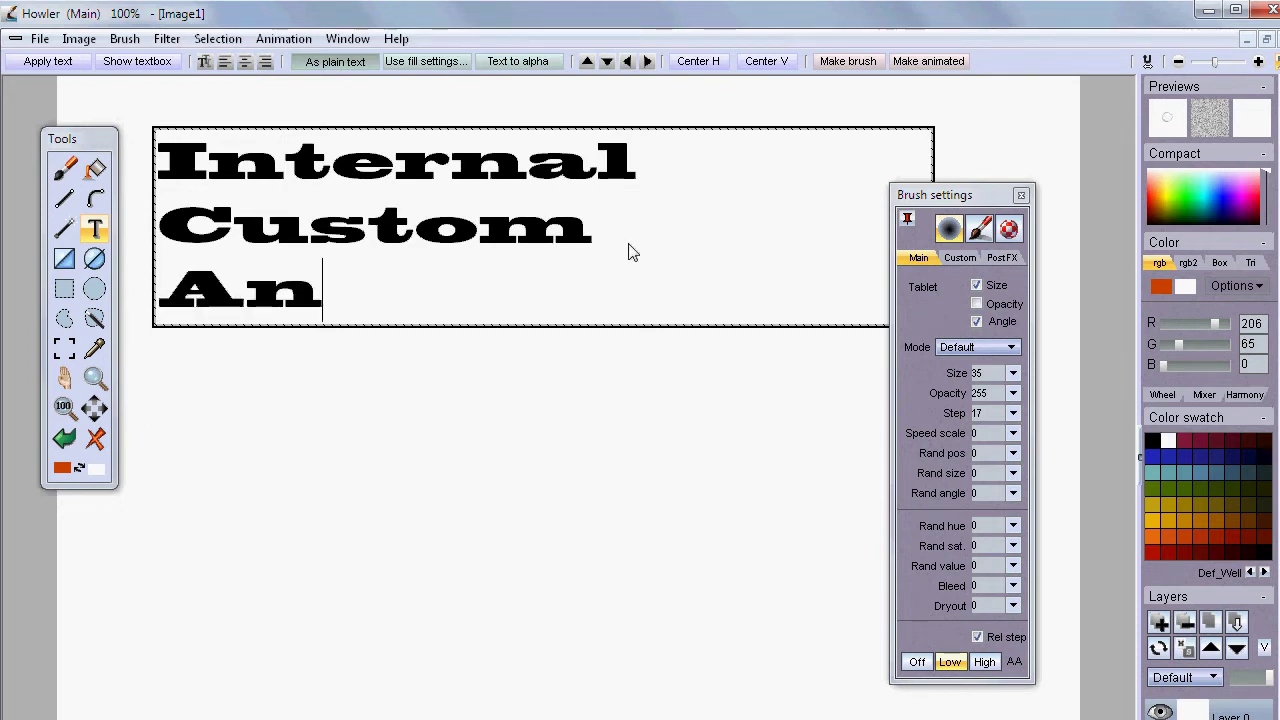
{"action": "key", "text": "BackSpace"}
{"action": "key", "text": "BackSpace"}
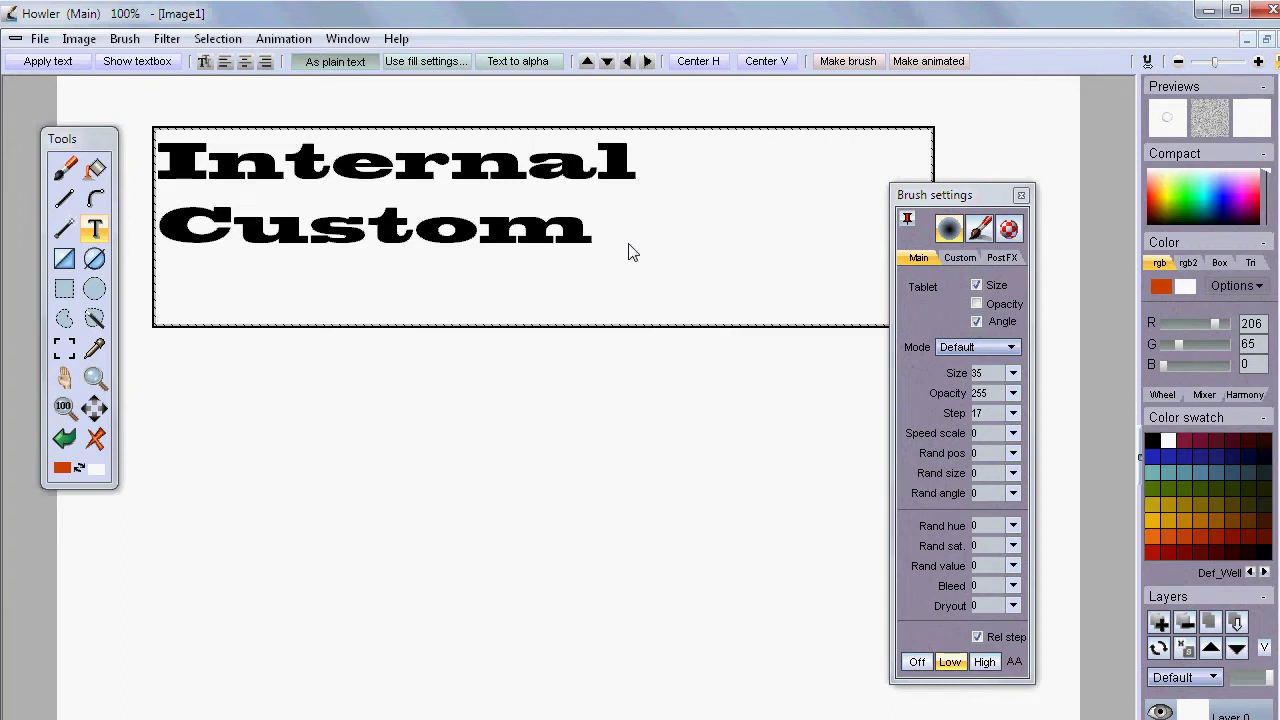
{"action": "type", "text": "Algo An"}
{"action": "key", "text": "BackSpace"}
{"action": "type", "text": "A Pen"}
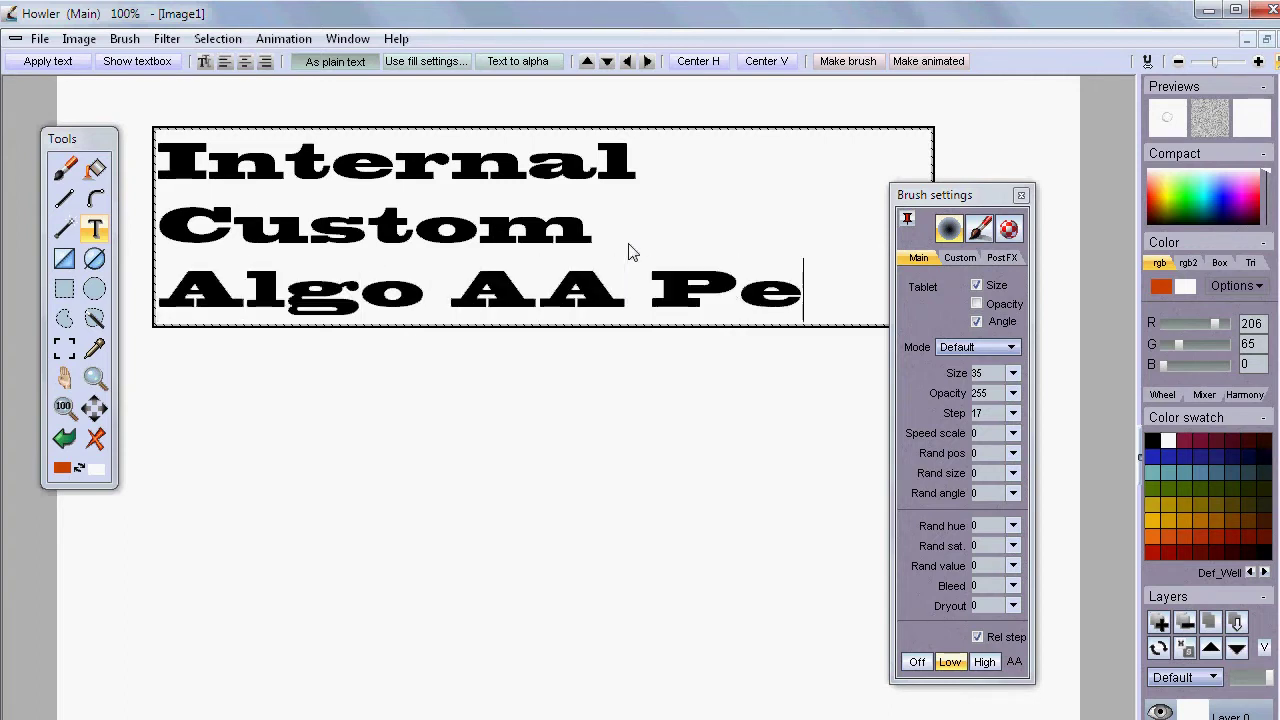
{"action": "left_click", "coordinate": [62, 61]}
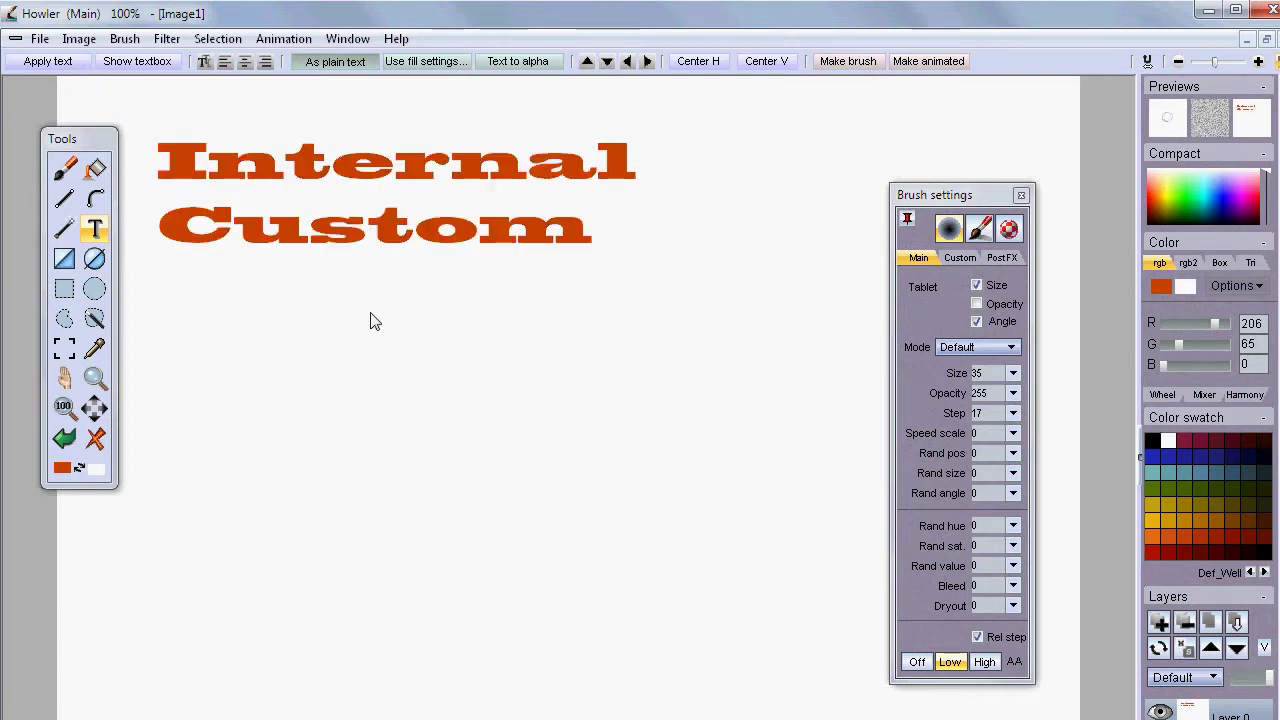
Reopen the text in an editable box, enlarge it, and apply all three lines in orange
{"action": "left_click", "coordinate": [140, 63]}
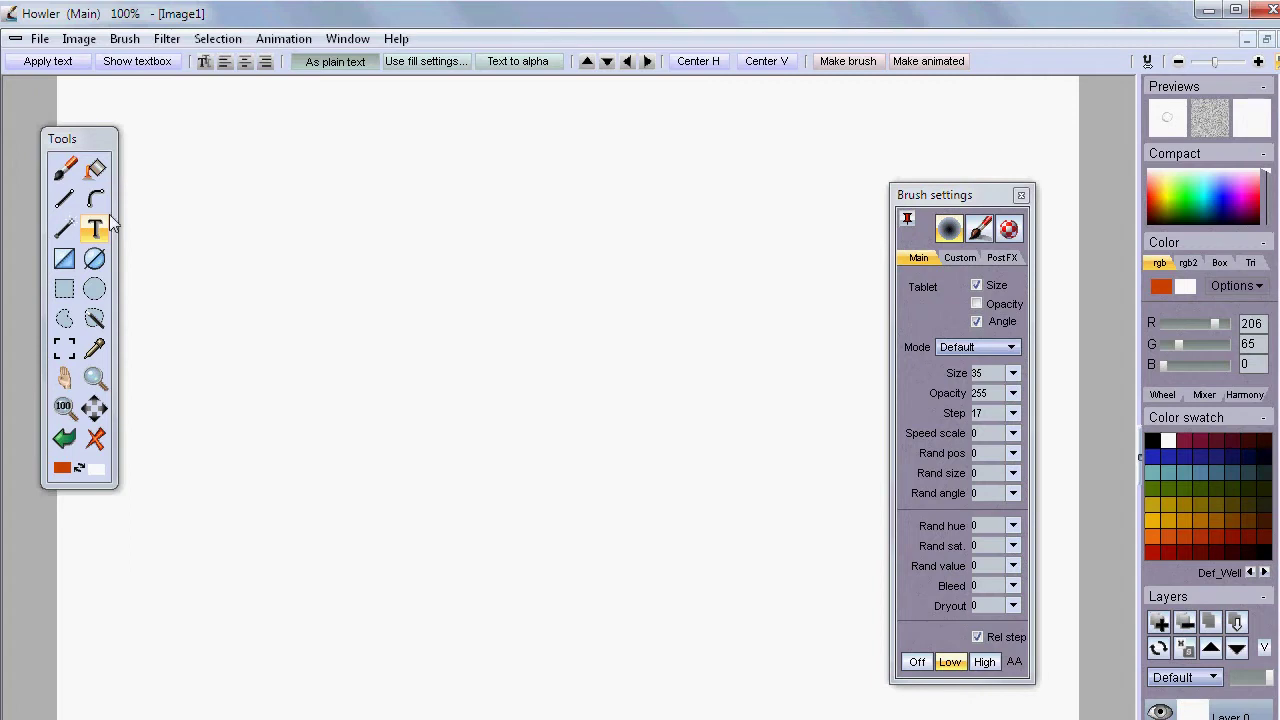
{"action": "double_click", "coordinate": [985, 195]}
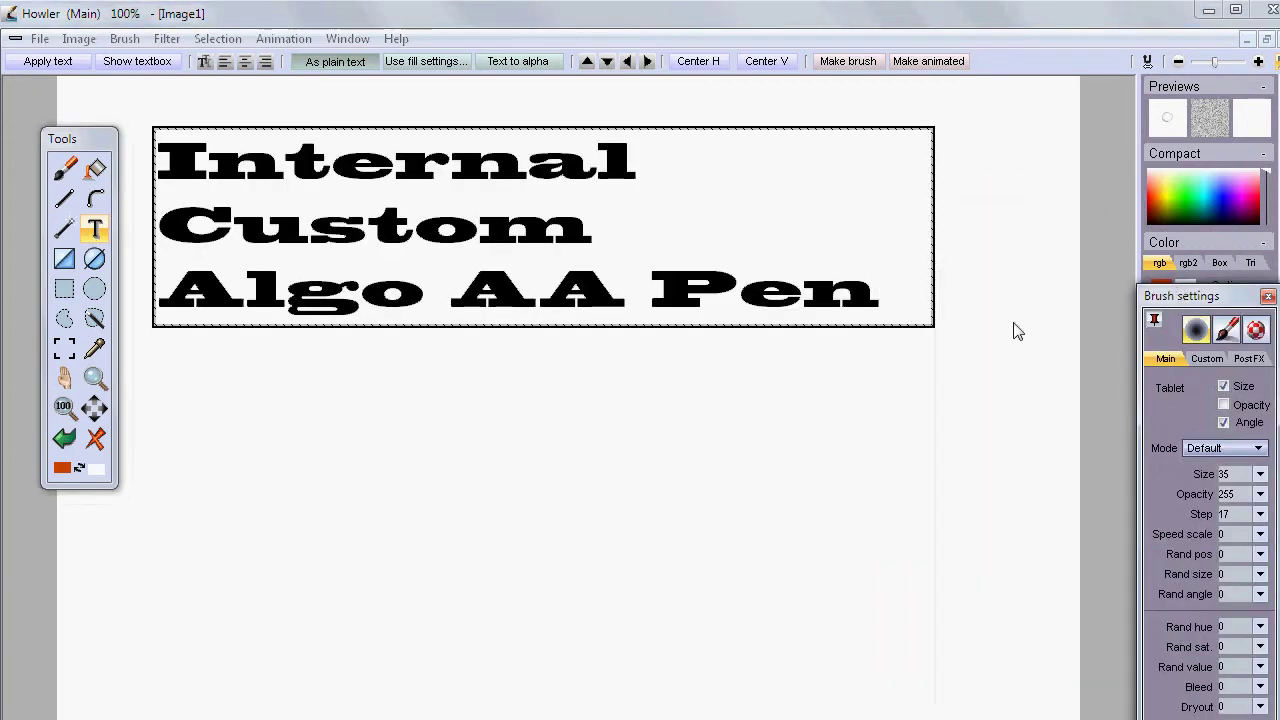
{"action": "left_click_drag", "start_coordinate": [936, 329], "coordinate": [972, 458]}
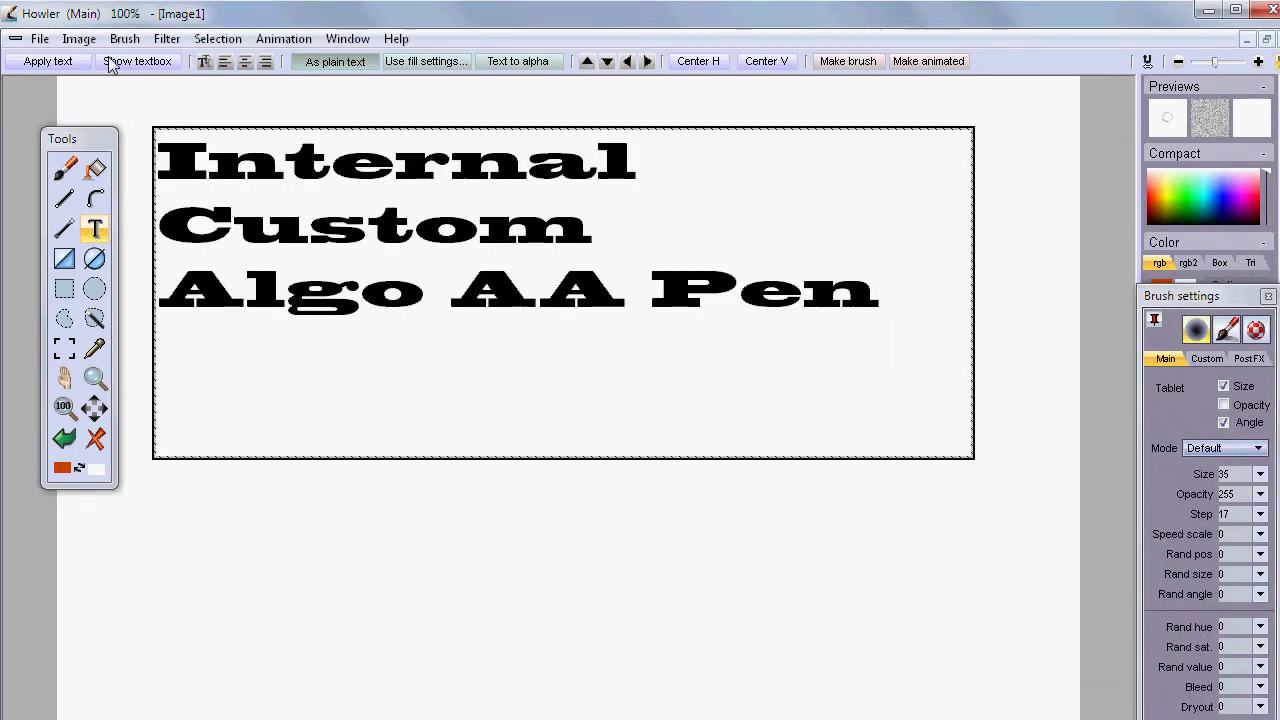
{"action": "left_click", "coordinate": [44, 63]}
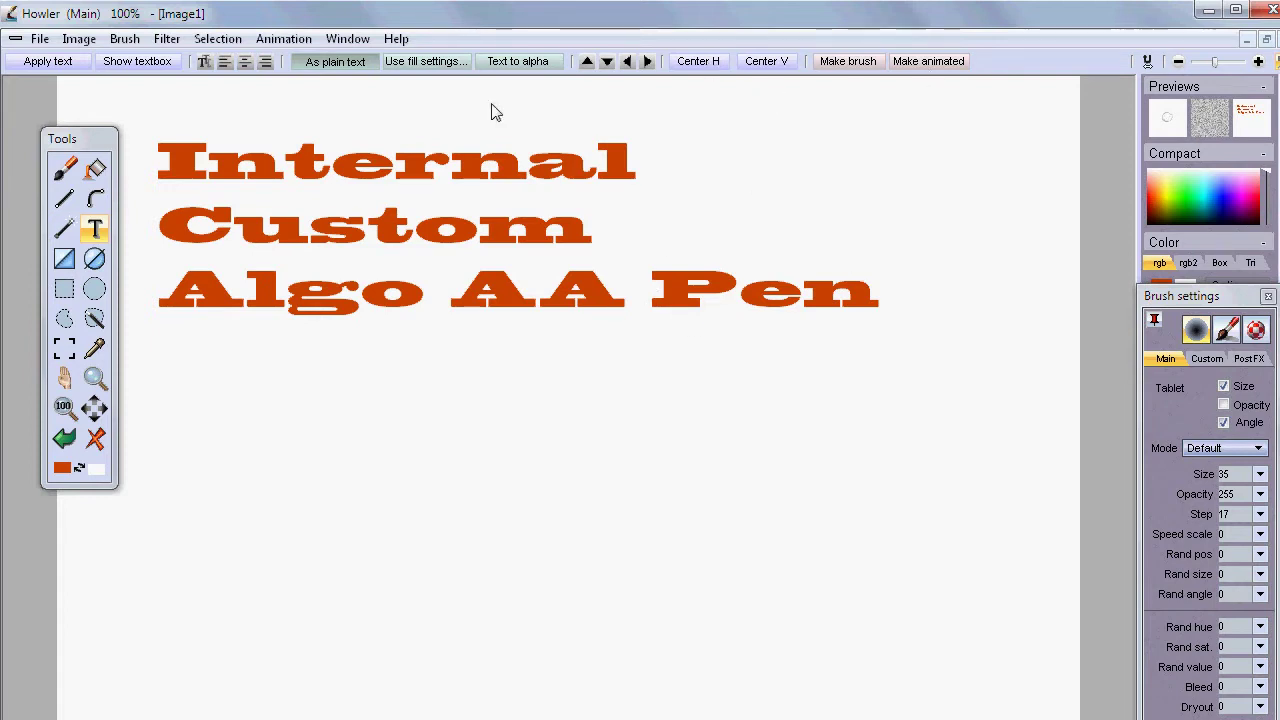
{"action": "left_click", "coordinate": [64, 172]}
Open the brush settings and show the Custom brush style options
{"action": "left_click", "coordinate": [725, 63]}
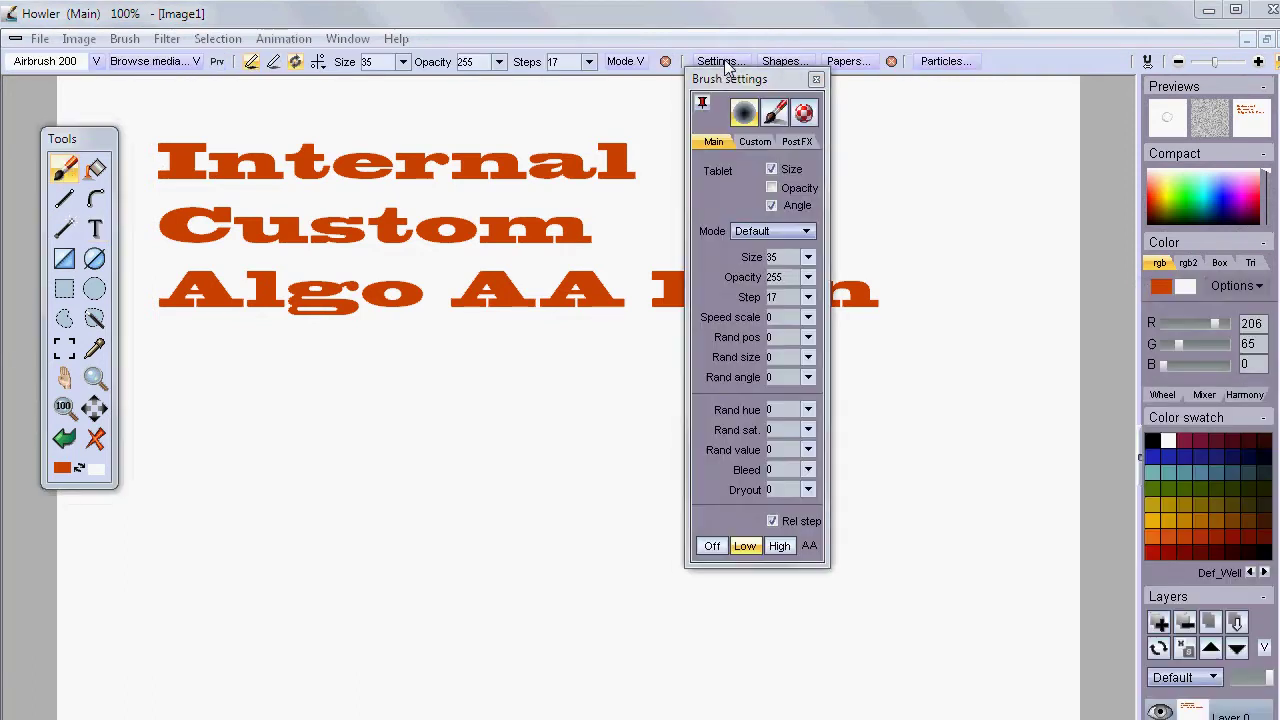
{"action": "mouse_move", "coordinate": [758, 80]}
{"action": "left_mouse_down"}
{"action": "mouse_move", "coordinate": [1050, 190]}
{"action": "mouse_move", "coordinate": [991, 170]}
{"action": "left_mouse_up"}
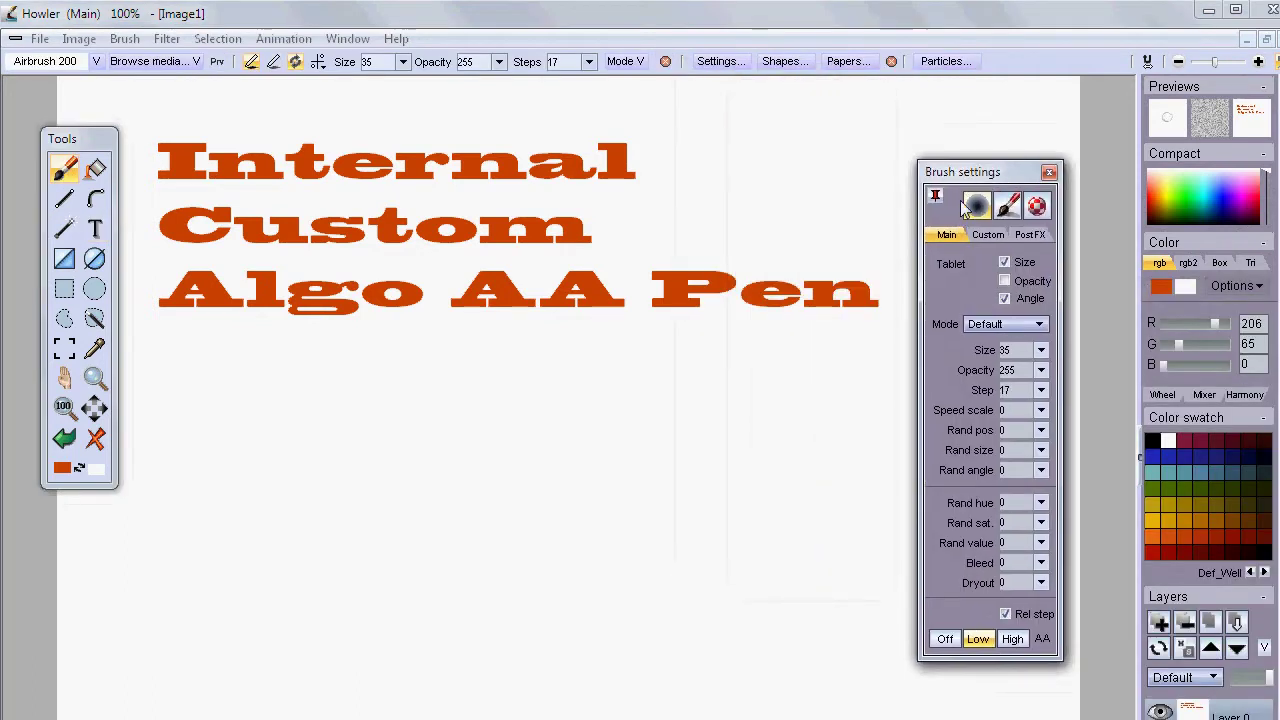
{"action": "left_click", "coordinate": [989, 235]}
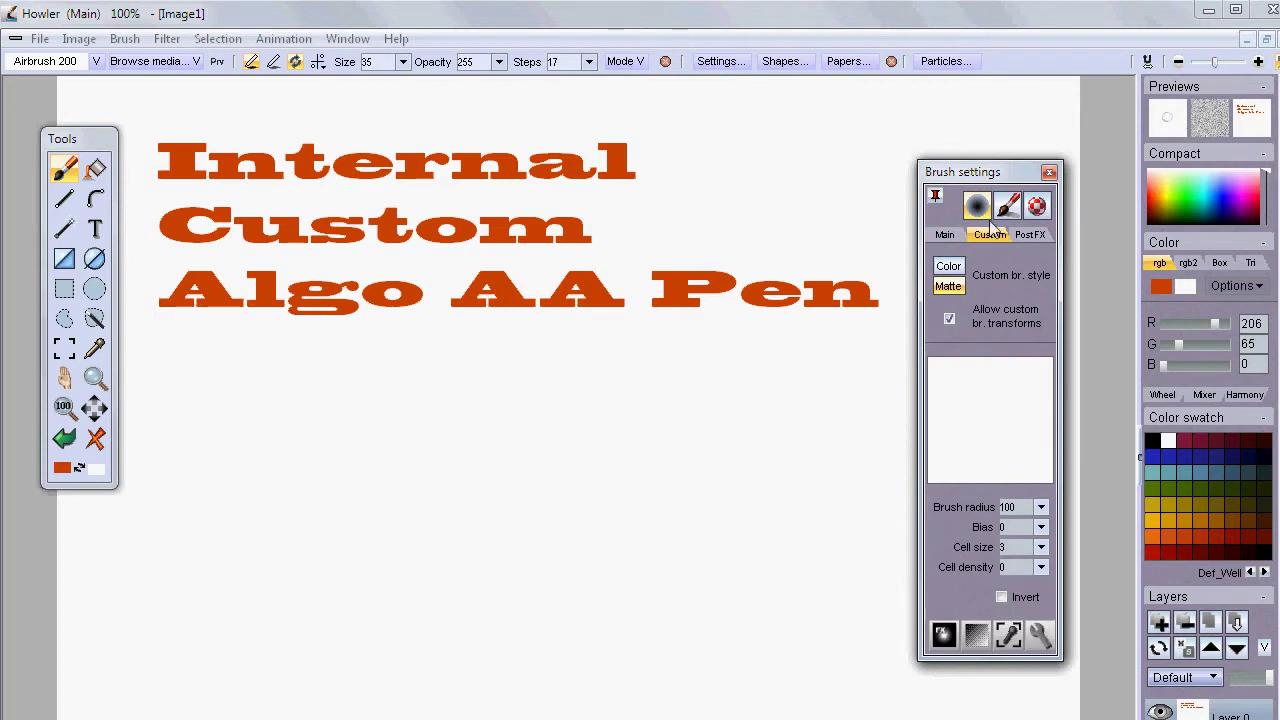
{"action": "mouse_move", "coordinate": [1004, 167]}
{"action": "left_mouse_down"}
{"action": "mouse_move", "coordinate": [1033, 62]}
{"action": "mouse_move", "coordinate": [1055, 84]}
{"action": "left_mouse_up"}
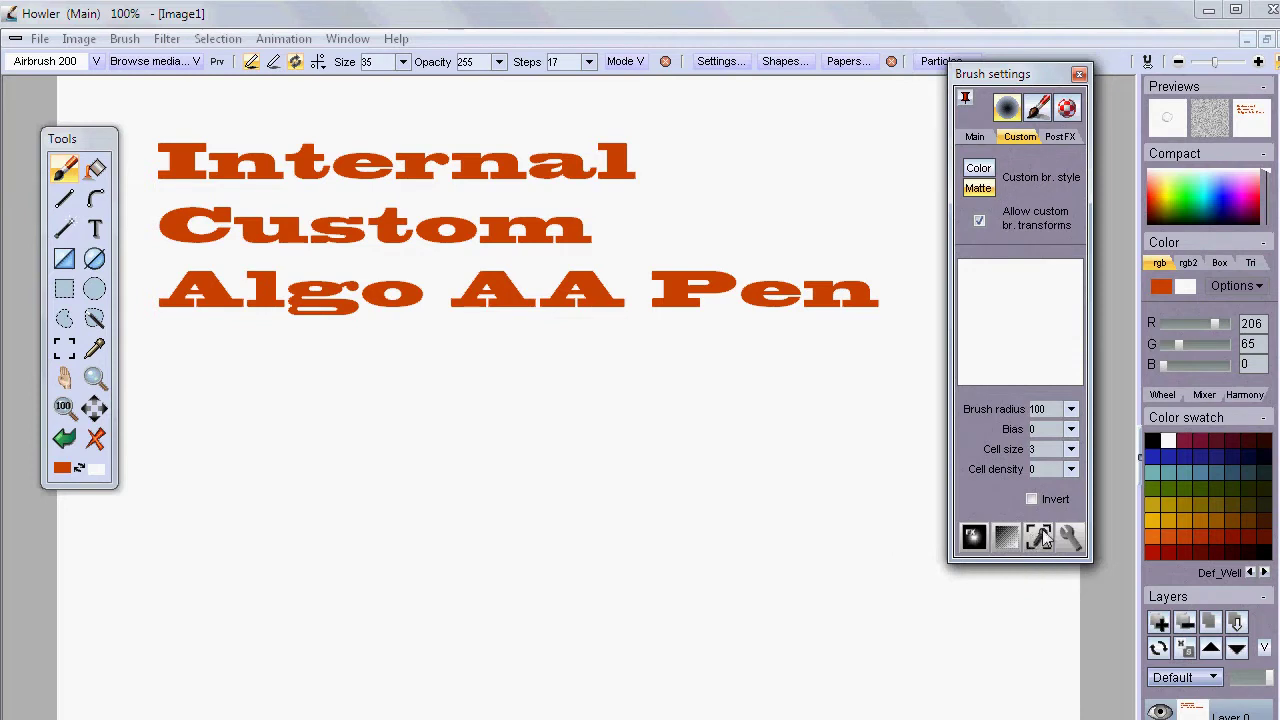
Create an FX brush from the BlueGreen_.lfs preset and paint a looping green glow stroke
{"action": "left_click", "coordinate": [973, 538]}
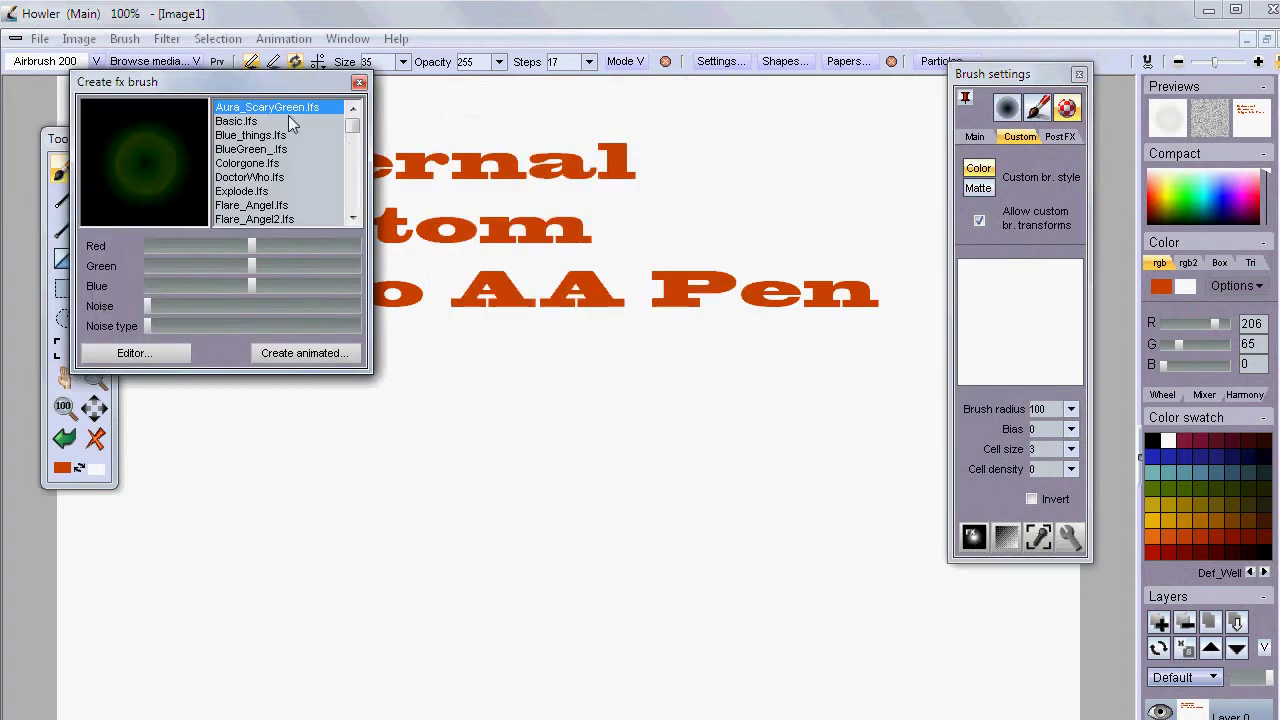
{"action": "mouse_move", "coordinate": [277, 88]}
{"action": "left_mouse_down"}
{"action": "mouse_move", "coordinate": [531, 408]}
{"action": "mouse_move", "coordinate": [512, 410]}
{"action": "left_mouse_up"}
{"action": "left_click", "coordinate": [485, 488]}
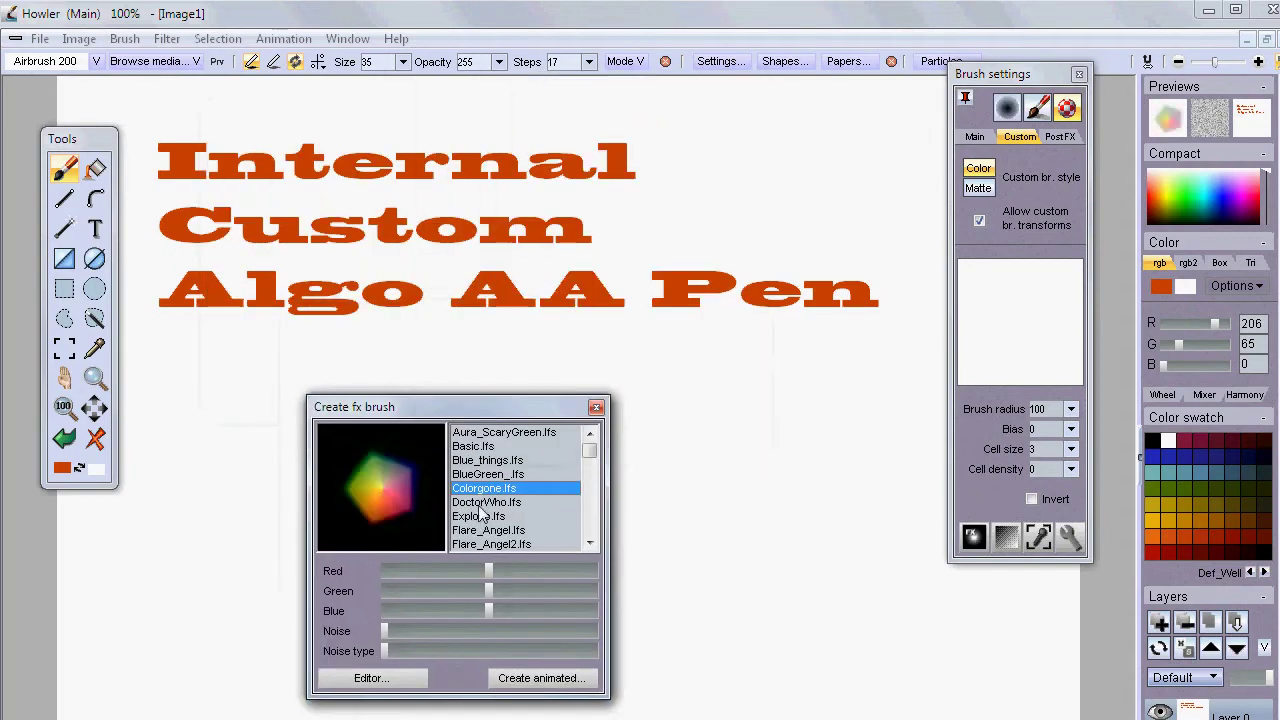
{"action": "left_click", "coordinate": [485, 502]}
{"action": "left_click", "coordinate": [497, 544]}
{"action": "left_click", "coordinate": [490, 502]}
{"action": "left_click", "coordinate": [478, 474]}
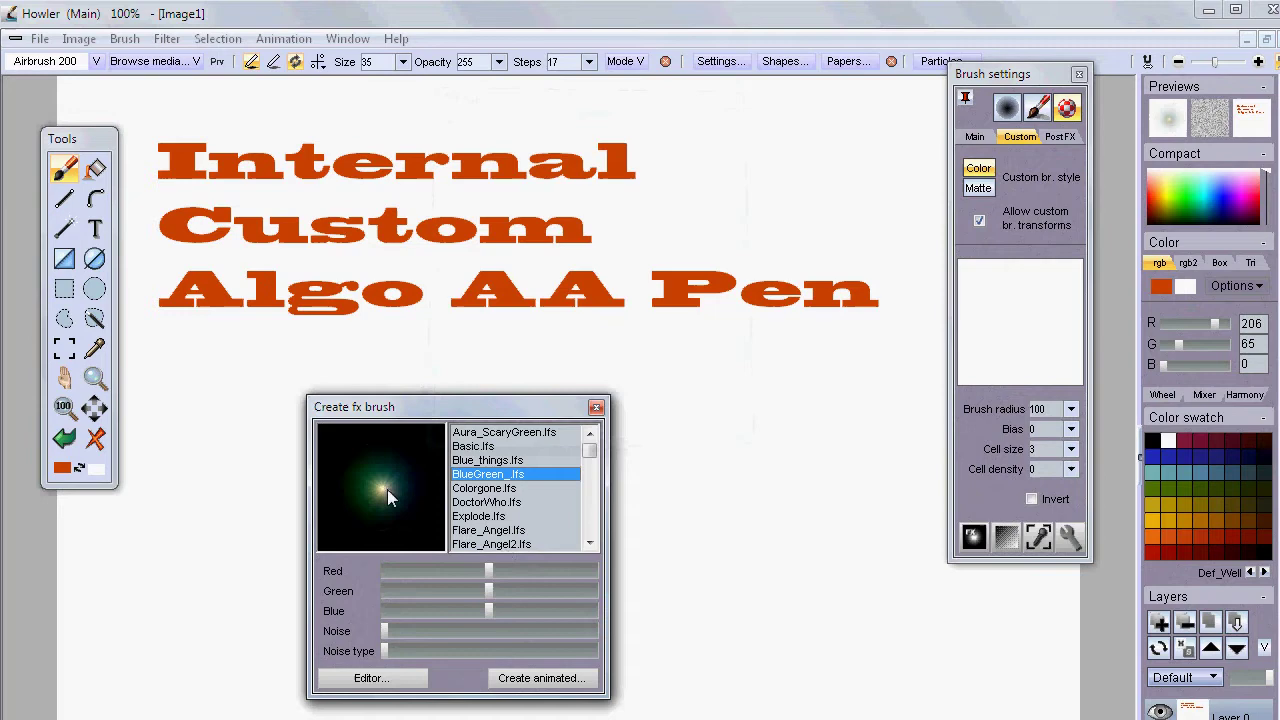
{"action": "mouse_move", "coordinate": [868, 438]}
{"action": "left_mouse_down"}
{"action": "mouse_move", "coordinate": [691, 594]}
{"action": "mouse_move", "coordinate": [848, 662]}
{"action": "left_mouse_up"}
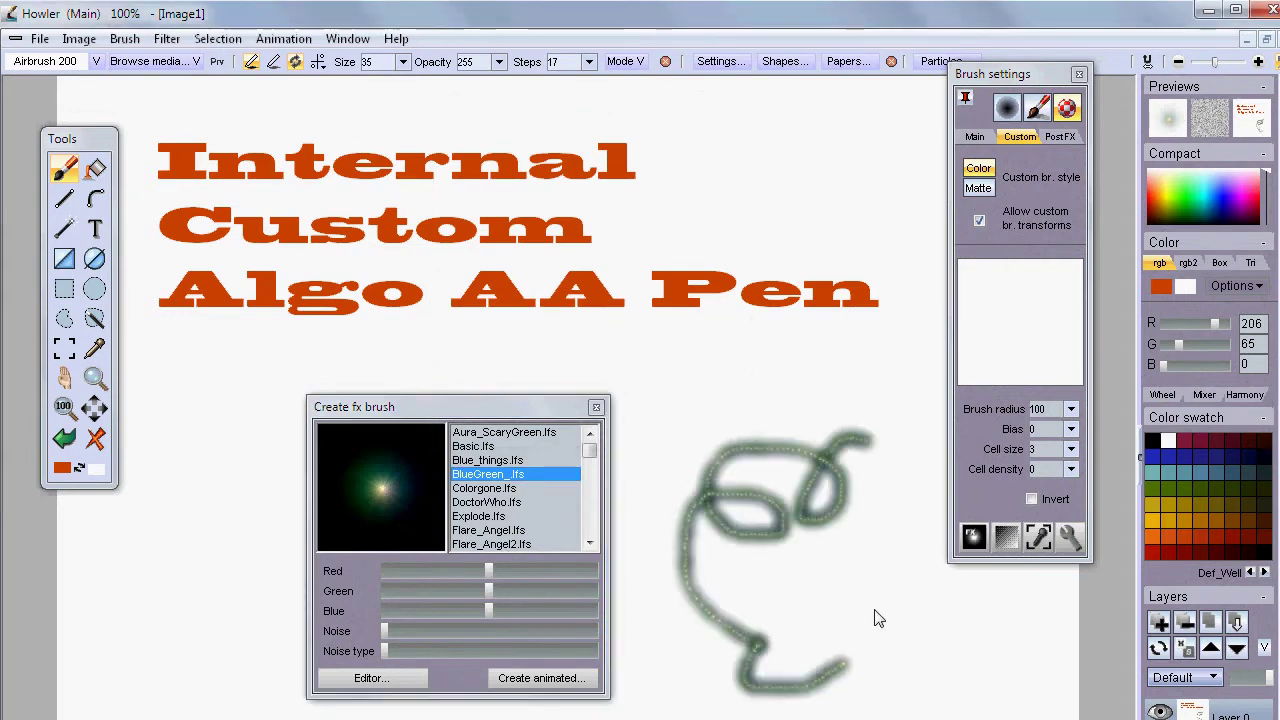
{"action": "left_click", "coordinate": [596, 409]}
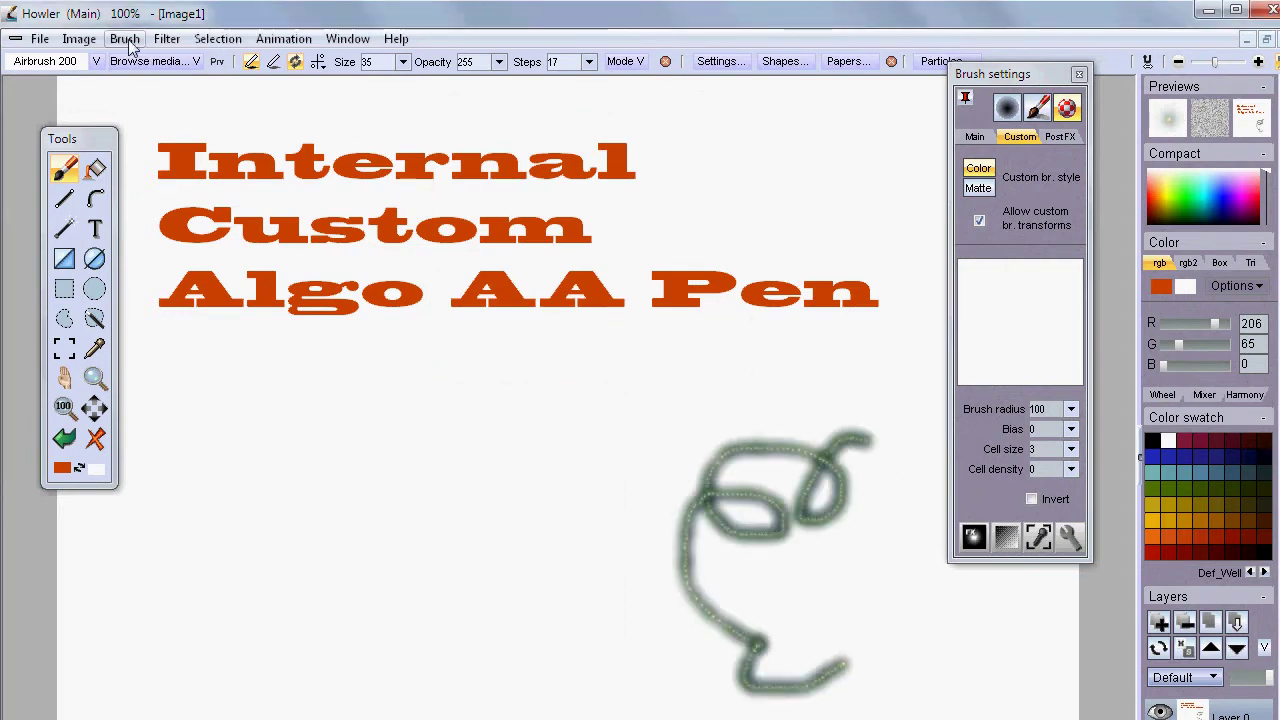
Set the stored brush's scale to 200 in Brush buffer, view its filmstrip, then browse brush media
{"action": "left_click", "coordinate": [128, 44]}
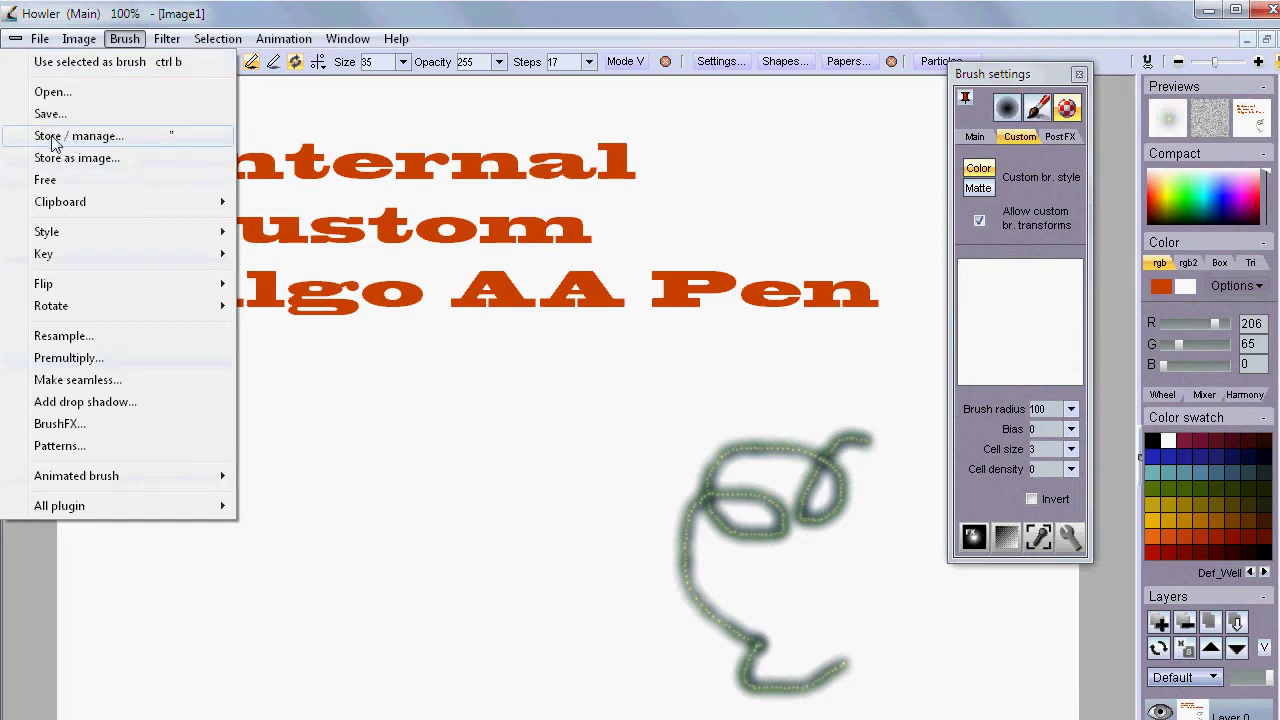
{"action": "left_click", "coordinate": [130, 138]}
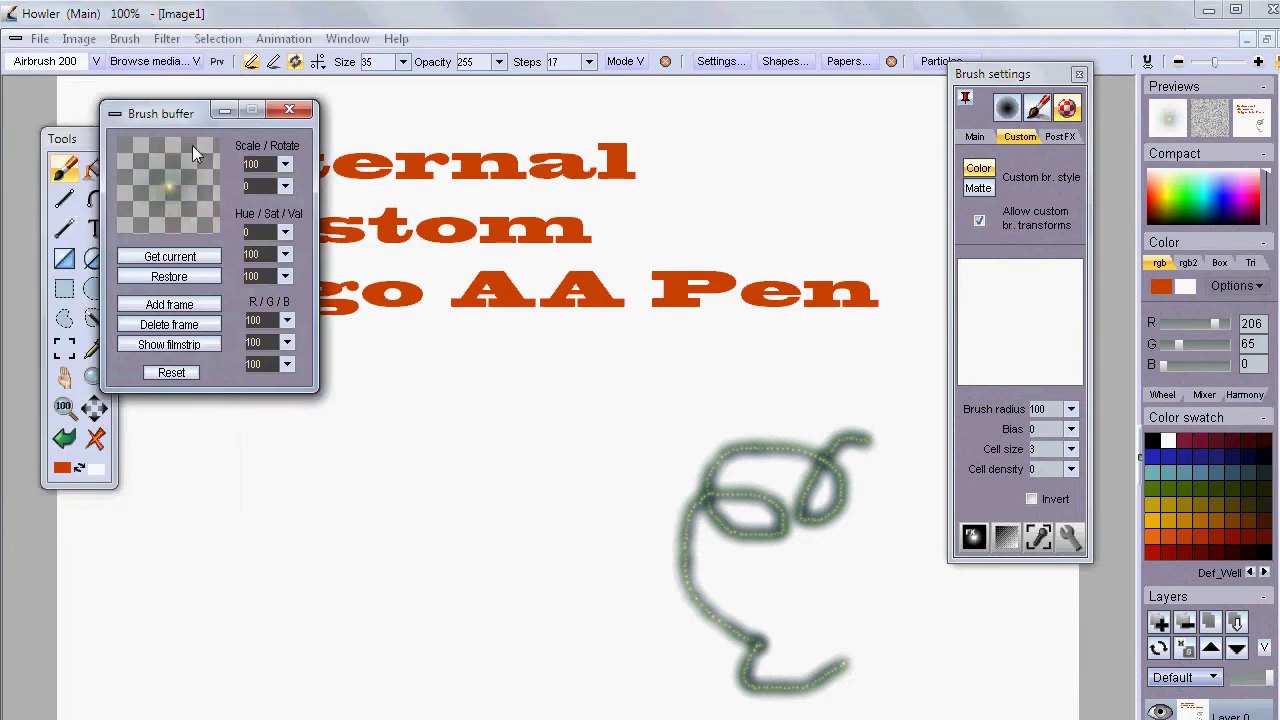
{"action": "mouse_move", "coordinate": [285, 164]}
{"action": "left_mouse_down"}
{"action": "mouse_move", "coordinate": [288, 189]}
{"action": "mouse_move", "coordinate": [322, 191]}
{"action": "mouse_move", "coordinate": [285, 195]}
{"action": "left_mouse_up"}
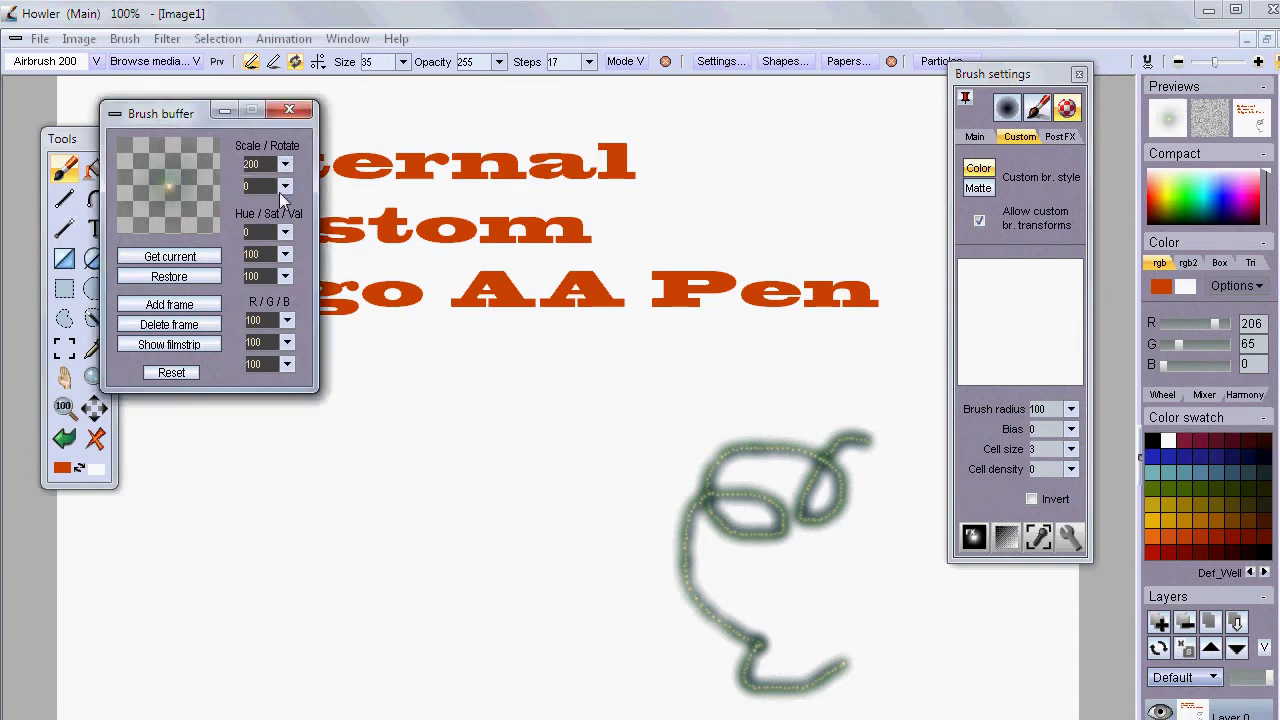
{"action": "left_click", "coordinate": [158, 346]}
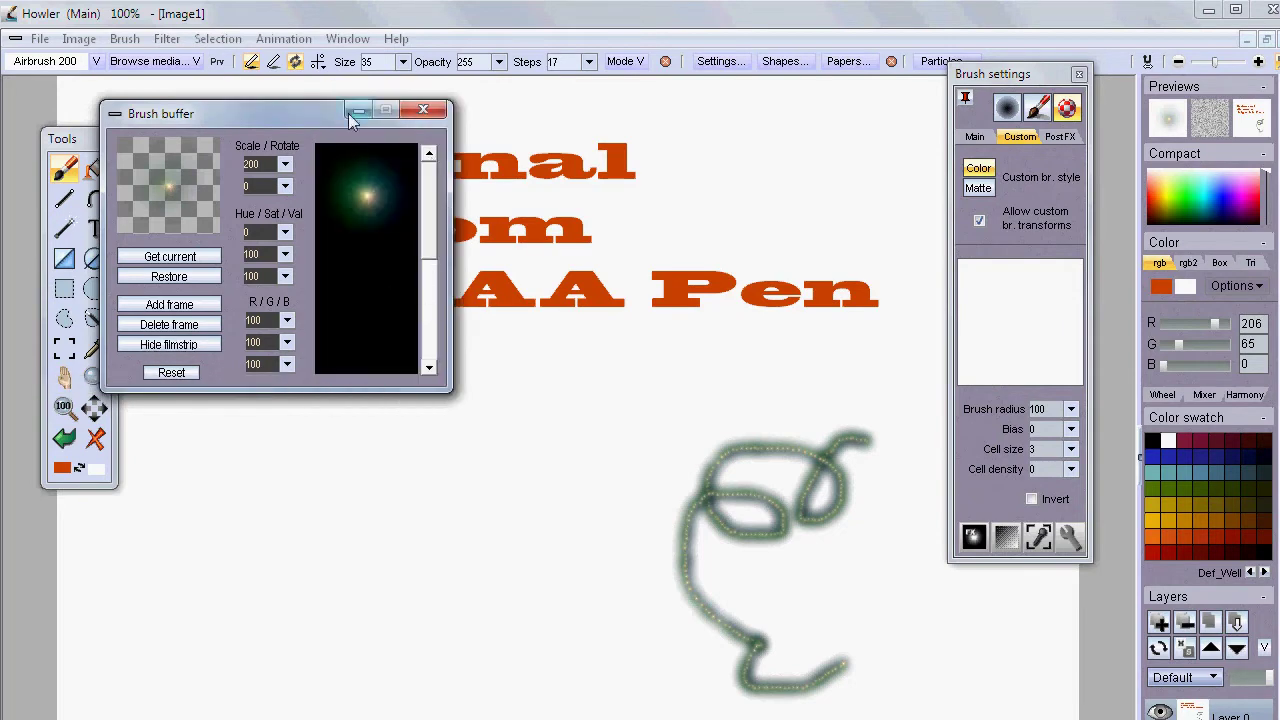
{"action": "left_click_drag", "start_coordinate": [297, 113], "coordinate": [365, 300]}
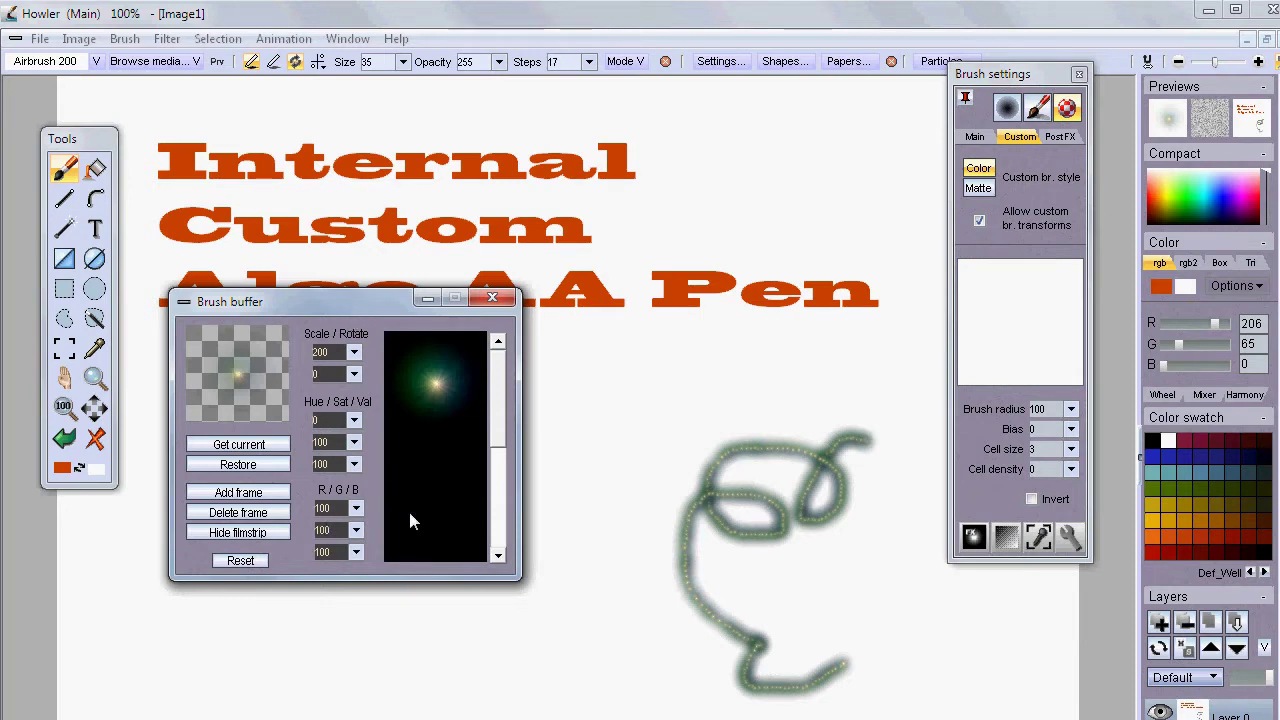
{"action": "left_click", "coordinate": [492, 298]}
{"action": "left_click", "coordinate": [142, 61]}
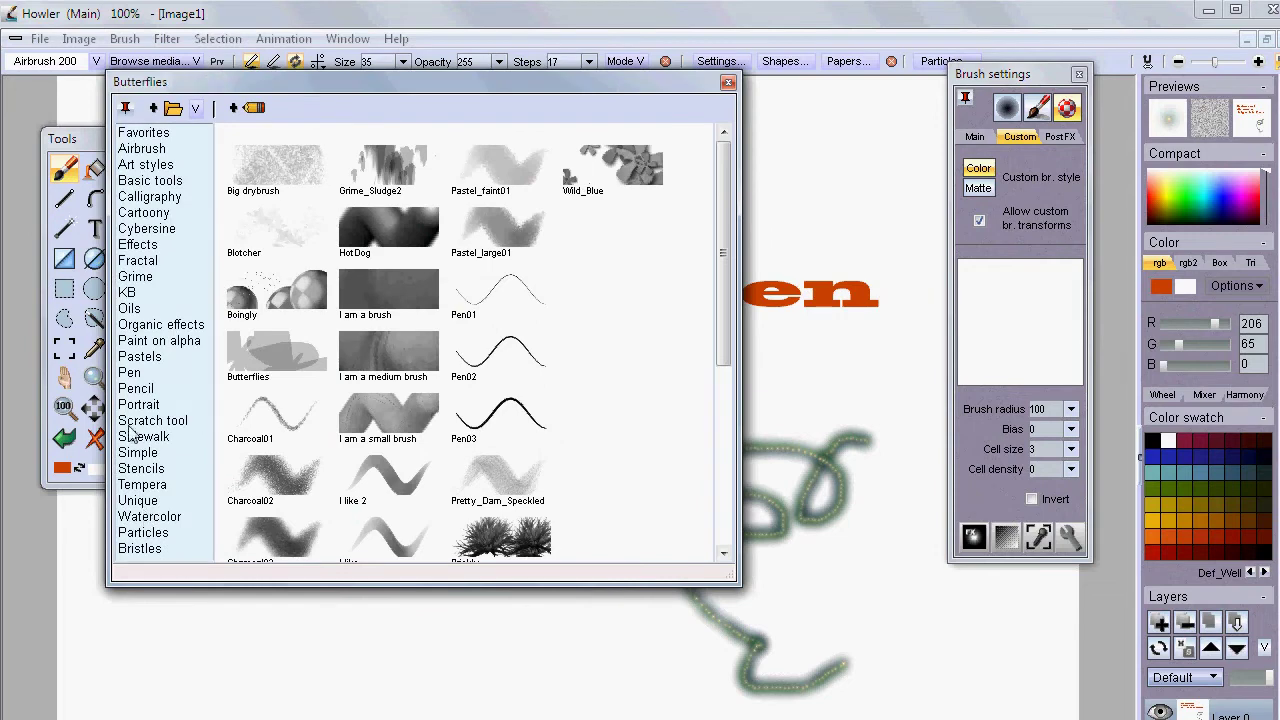
Choose kb blue thing2 from the KB category and paint large blue feathery loops
{"action": "left_click", "coordinate": [133, 296]}
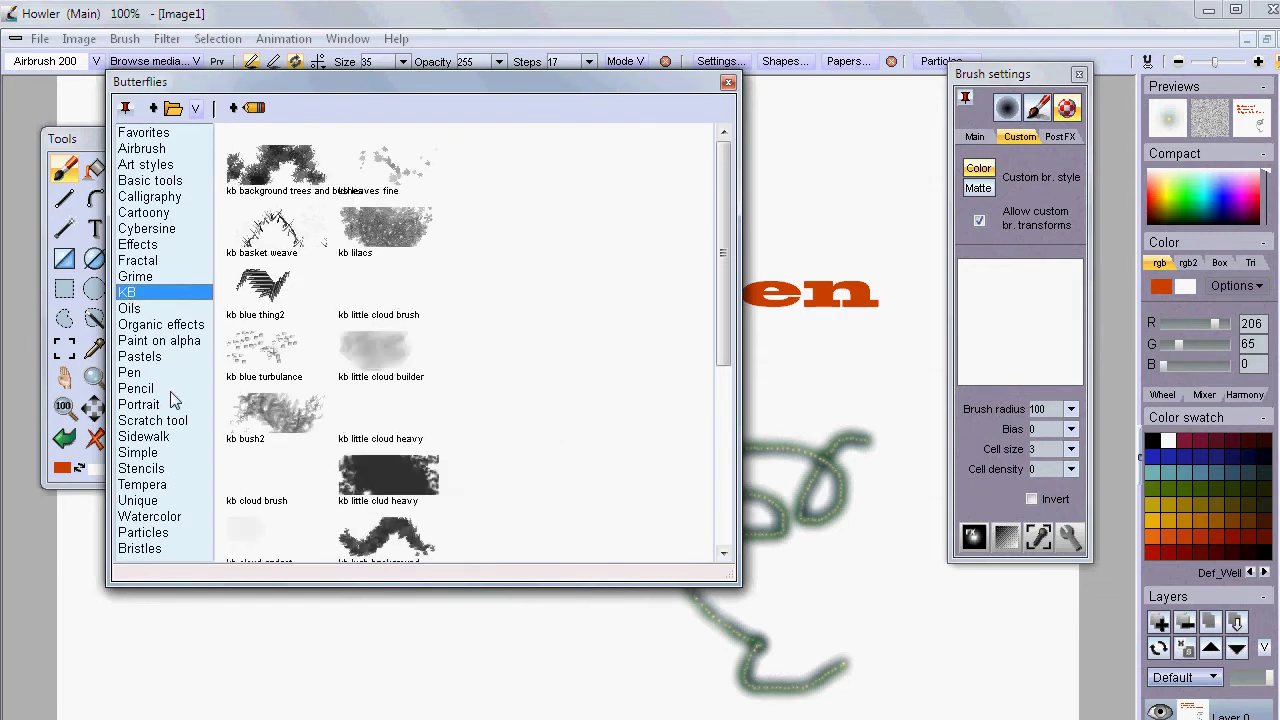
{"action": "double_click", "coordinate": [280, 290]}
{"action": "mouse_move", "coordinate": [198, 625]}
{"action": "left_mouse_down"}
{"action": "mouse_move", "coordinate": [232, 550]}
{"action": "mouse_move", "coordinate": [556, 608]}
{"action": "mouse_move", "coordinate": [293, 548]}
{"action": "mouse_move", "coordinate": [150, 566]}
{"action": "left_mouse_up"}
{"action": "mouse_move", "coordinate": [297, 637]}
{"action": "left_mouse_down"}
{"action": "mouse_move", "coordinate": [605, 648]}
{"action": "mouse_move", "coordinate": [395, 565]}
{"action": "left_mouse_up"}
{"action": "mouse_move", "coordinate": [290, 550]}
{"action": "left_mouse_down"}
{"action": "mouse_move", "coordinate": [950, 536]}
{"action": "mouse_move", "coordinate": [490, 455]}
{"action": "mouse_move", "coordinate": [114, 576]}
{"action": "mouse_move", "coordinate": [285, 652]}
{"action": "mouse_move", "coordinate": [440, 586]}
{"action": "mouse_move", "coordinate": [766, 485]}
{"action": "mouse_move", "coordinate": [180, 710]}
{"action": "mouse_move", "coordinate": [565, 545]}
{"action": "mouse_move", "coordinate": [420, 640]}
{"action": "mouse_move", "coordinate": [555, 565]}
{"action": "left_mouse_up"}
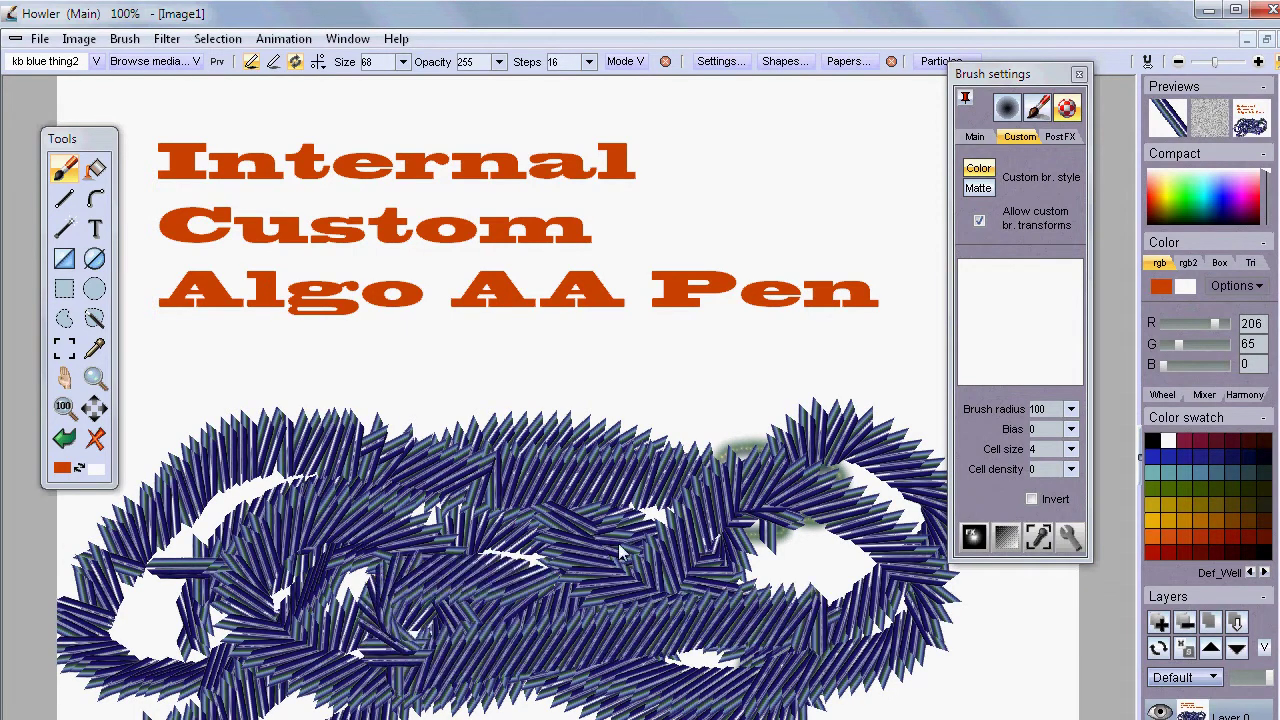
{"action": "left_click", "coordinate": [125, 38]}
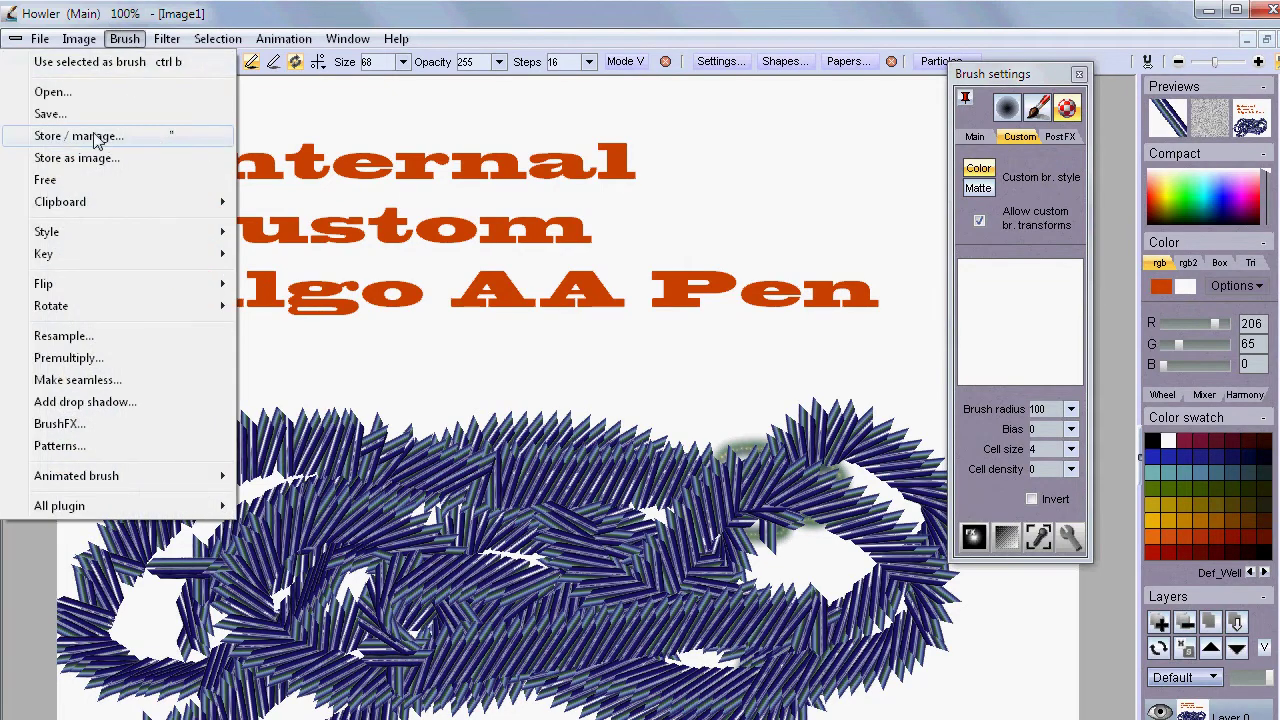
{"action": "left_click", "coordinate": [97, 140]}
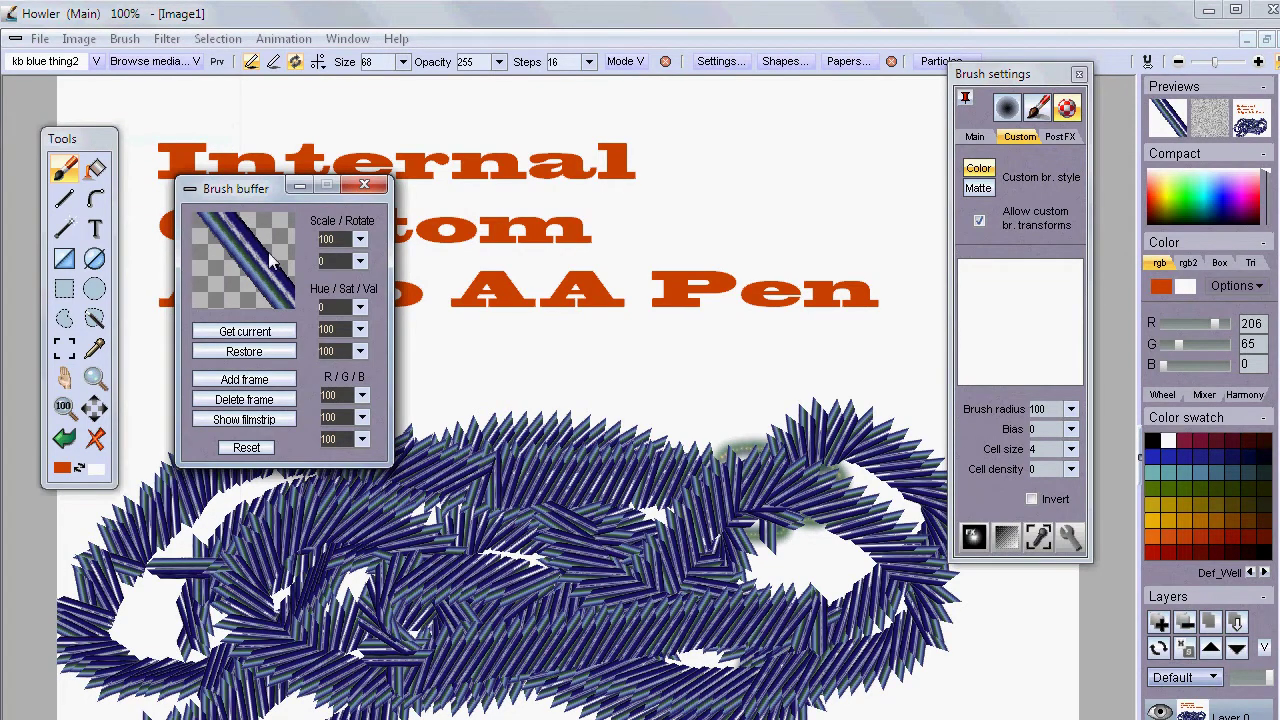
{"action": "left_click_drag", "start_coordinate": [218, 189], "coordinate": [184, 183]}
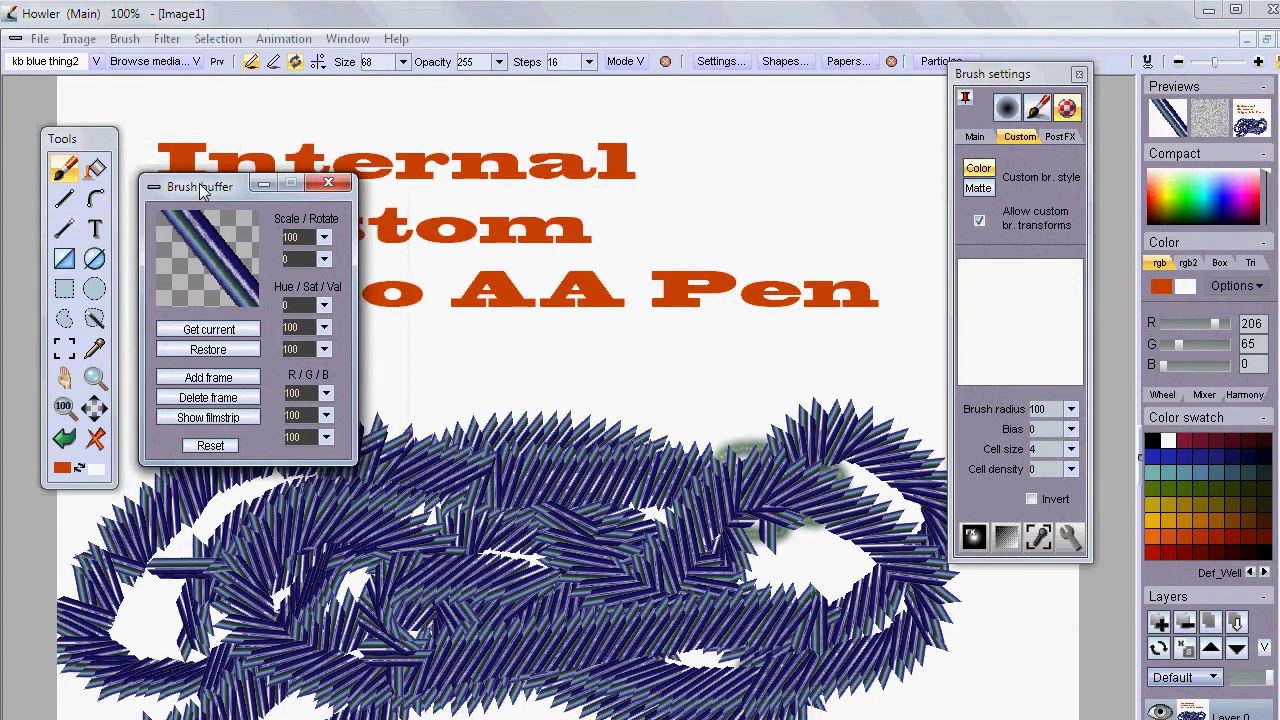
{"action": "left_click", "coordinate": [222, 418]}
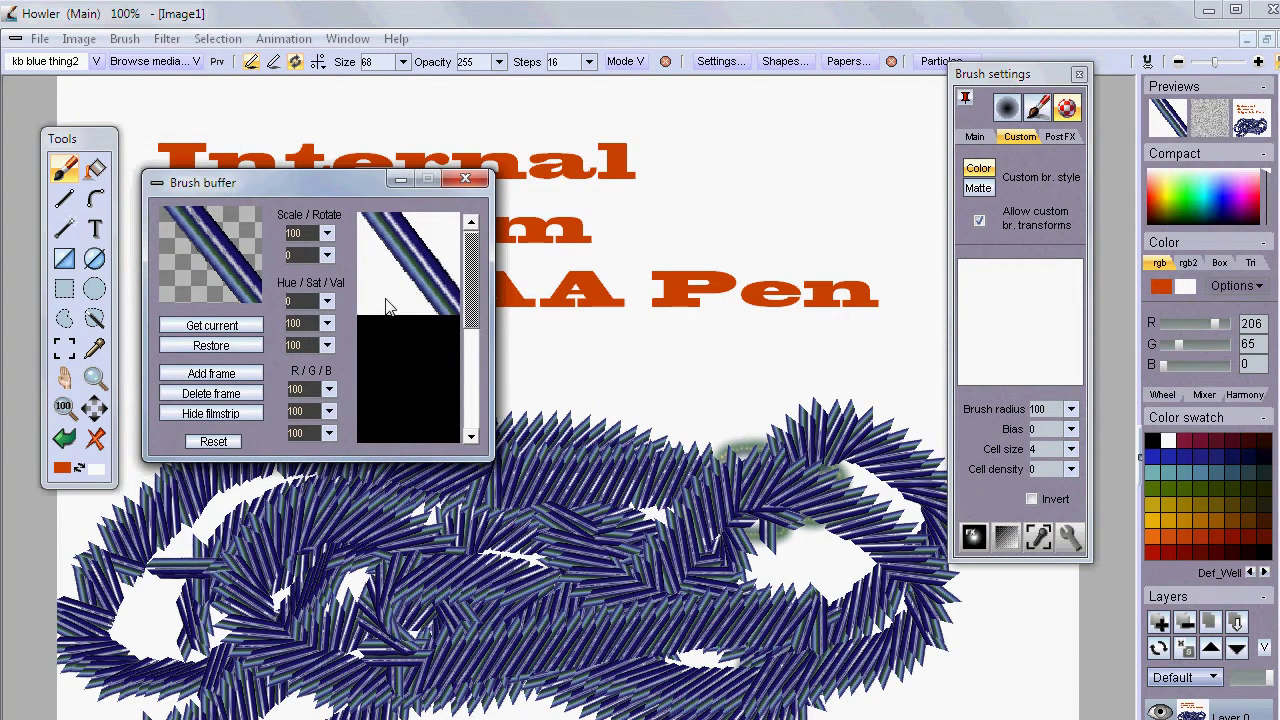
{"action": "left_click", "coordinate": [466, 179]}
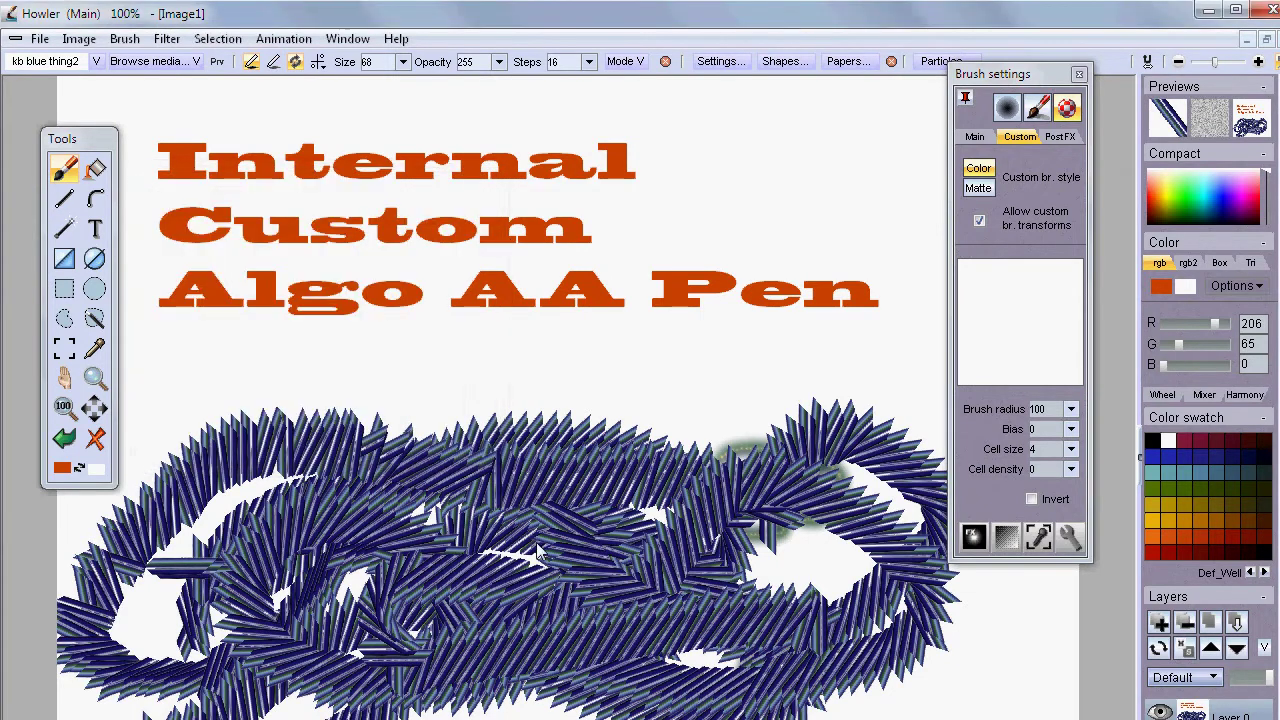
Use Pat_DinoSkin.bmp as the brush pattern and paint scaly strokes over the blue shape
{"action": "left_click", "coordinate": [1040, 537]}
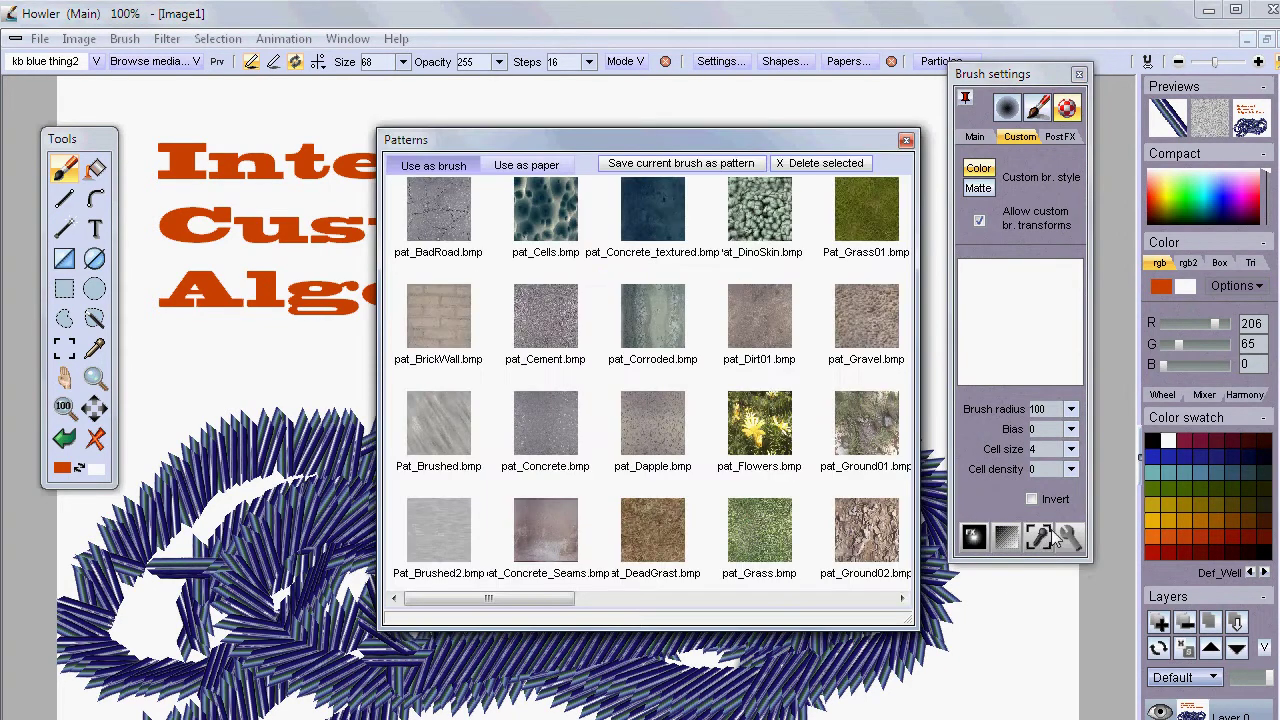
{"action": "left_click", "coordinate": [757, 205]}
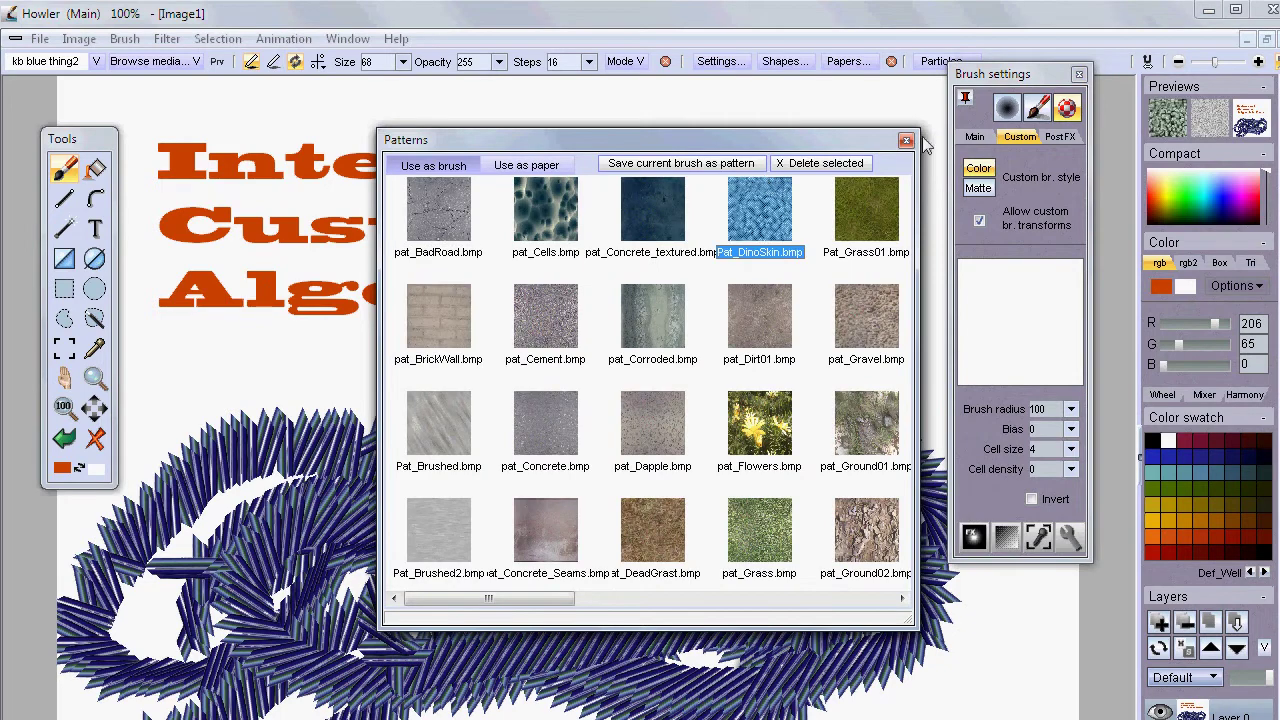
{"action": "left_click", "coordinate": [906, 140]}
{"action": "mouse_move", "coordinate": [774, 423]}
{"action": "left_mouse_down"}
{"action": "mouse_move", "coordinate": [180, 600]}
{"action": "mouse_move", "coordinate": [760, 673]}
{"action": "left_mouse_up"}
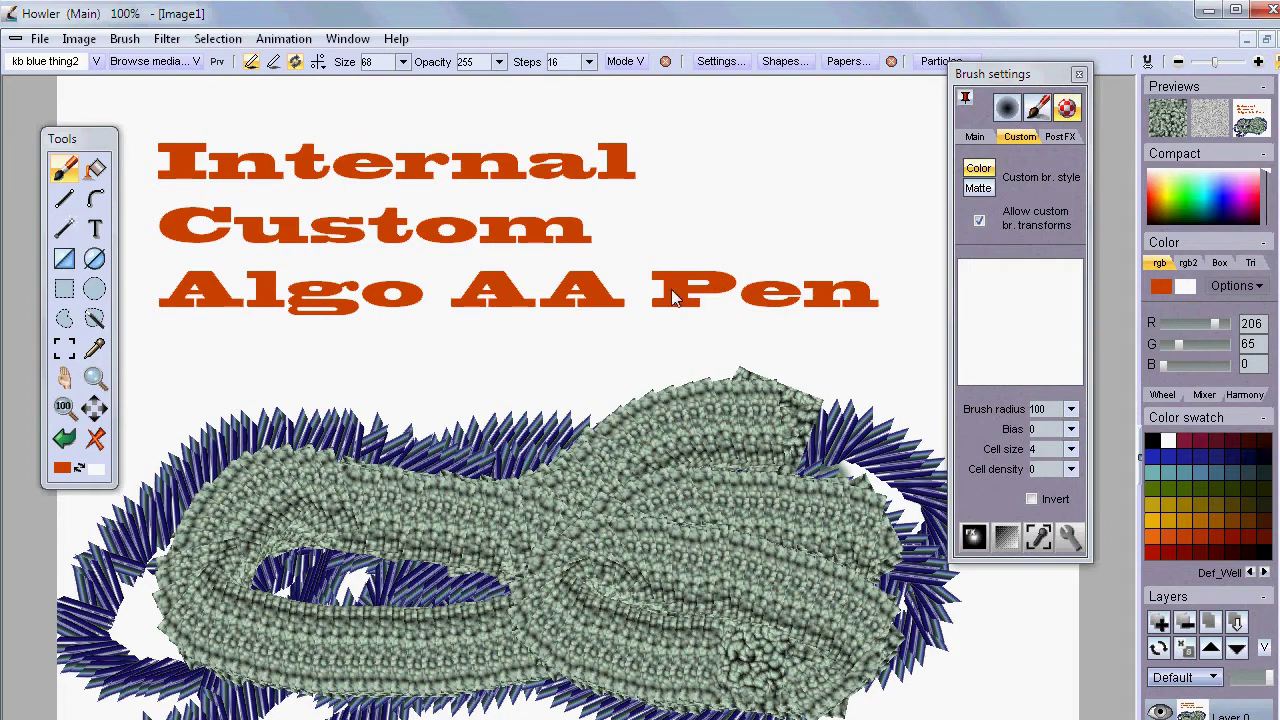
Grab the word 'Pen' as a custom brush, view it in Brush buffer, and open Brush selector key
{"action": "left_click", "coordinate": [65, 350]}
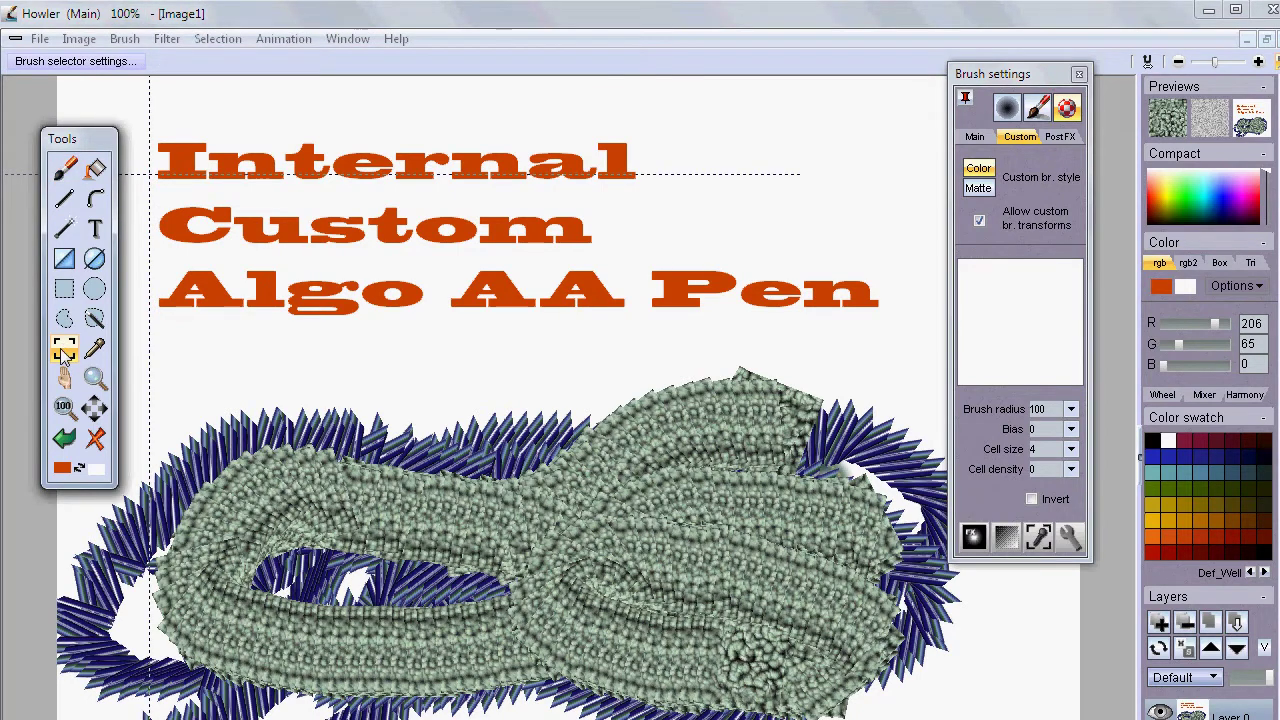
{"action": "mouse_move", "coordinate": [640, 263]}
{"action": "left_mouse_down"}
{"action": "mouse_move", "coordinate": [820, 346]}
{"action": "mouse_move", "coordinate": [914, 340]}
{"action": "mouse_move", "coordinate": [893, 333]}
{"action": "left_mouse_up"}
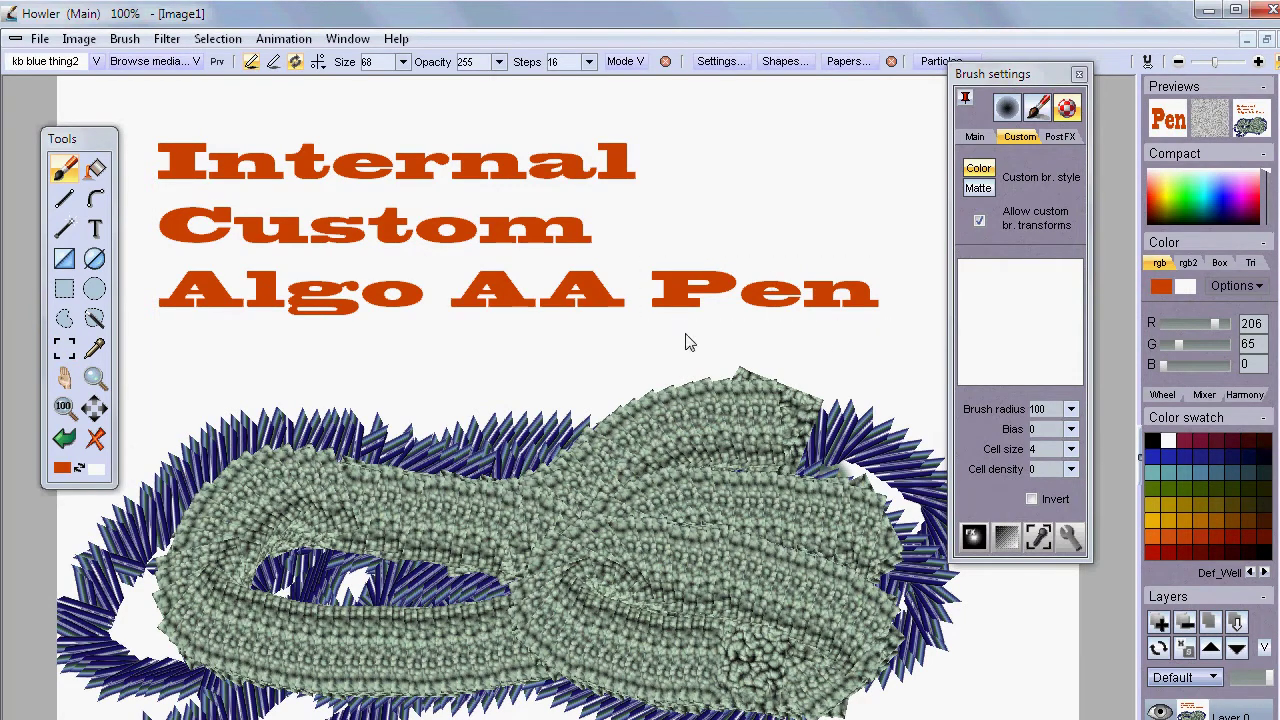
{"action": "left_click", "coordinate": [126, 40]}
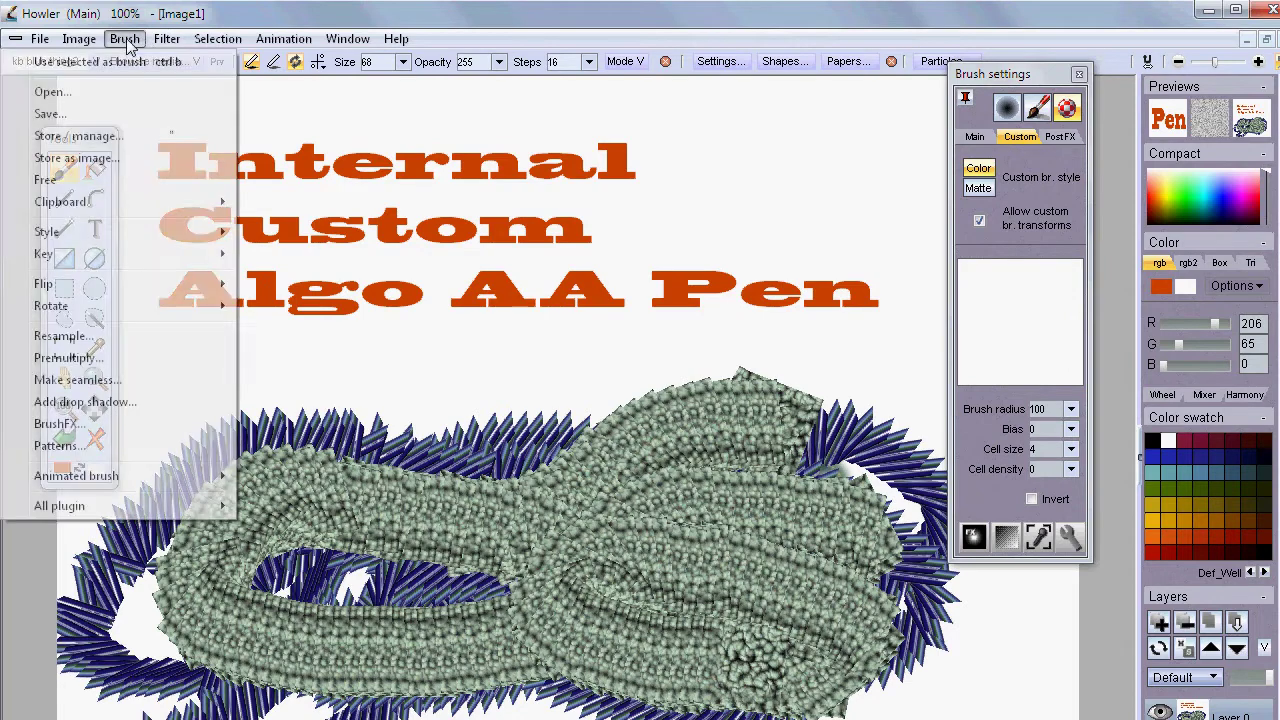
{"action": "left_click", "coordinate": [118, 138]}
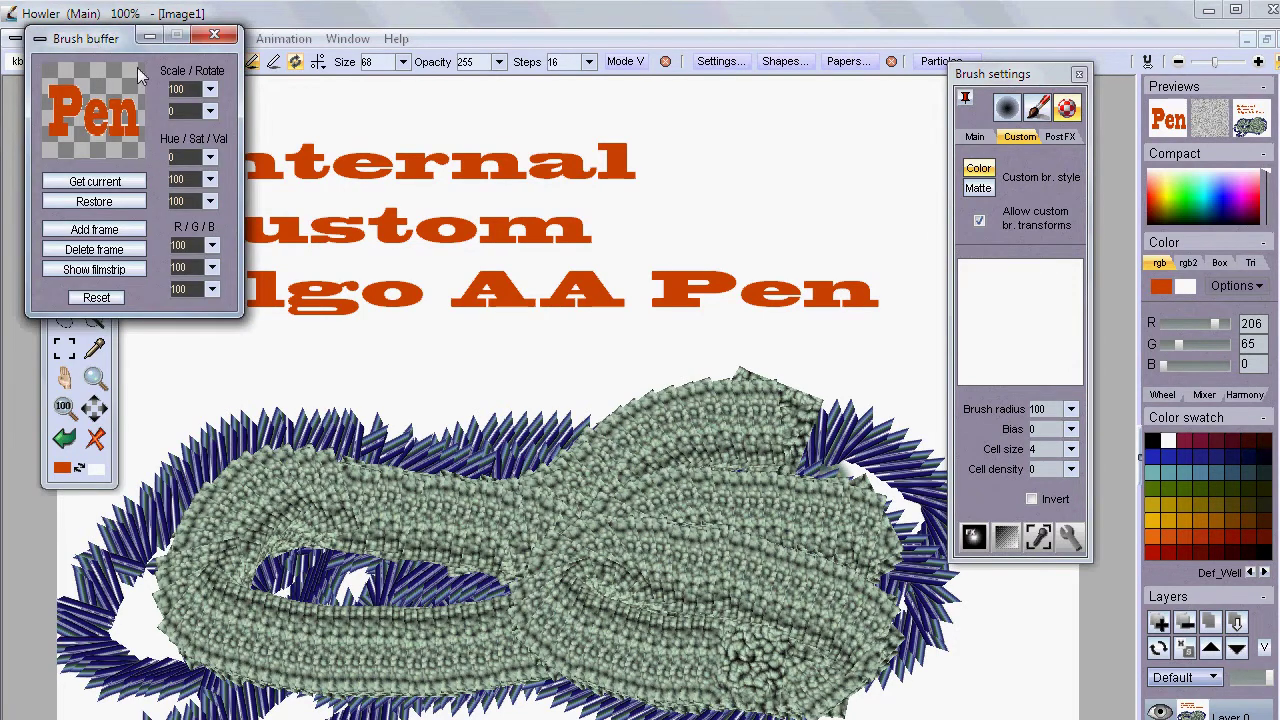
{"action": "left_click_drag", "start_coordinate": [120, 38], "coordinate": [315, 243]}
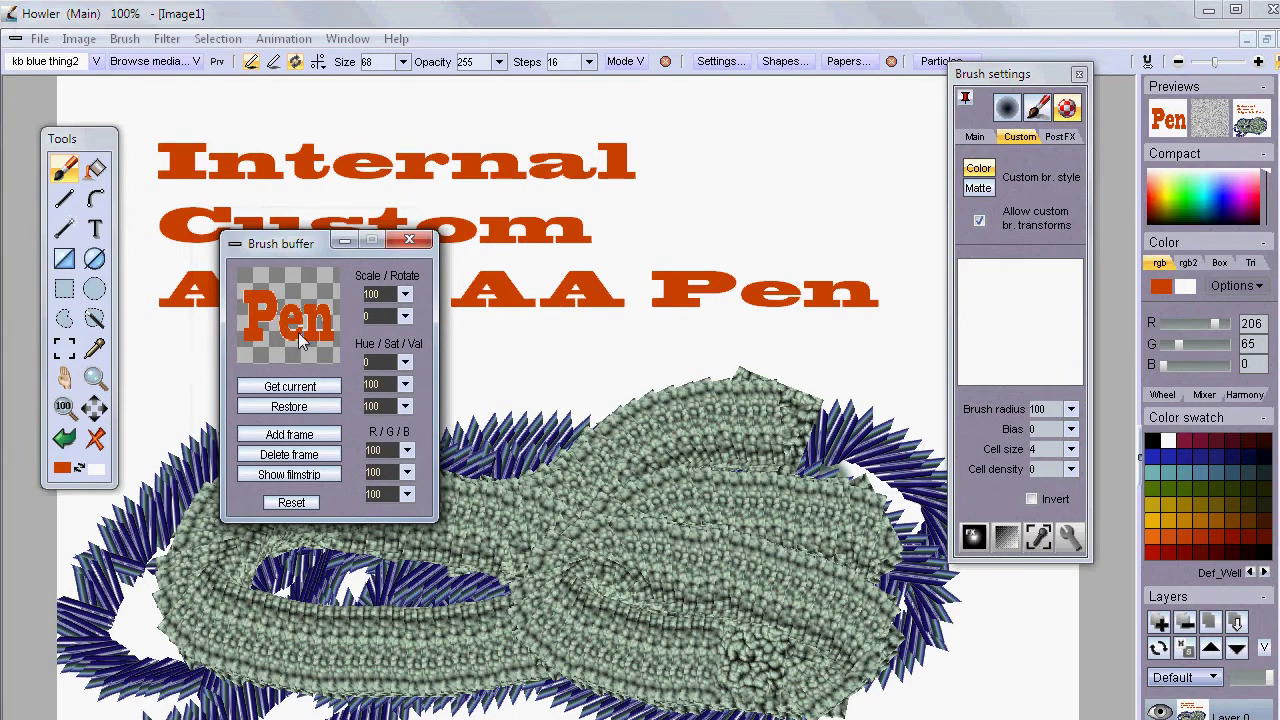
{"action": "mouse_move", "coordinate": [296, 250]}
{"action": "left_mouse_down"}
{"action": "mouse_move", "coordinate": [112, 698]}
{"action": "mouse_move", "coordinate": [107, 596]}
{"action": "left_mouse_up"}
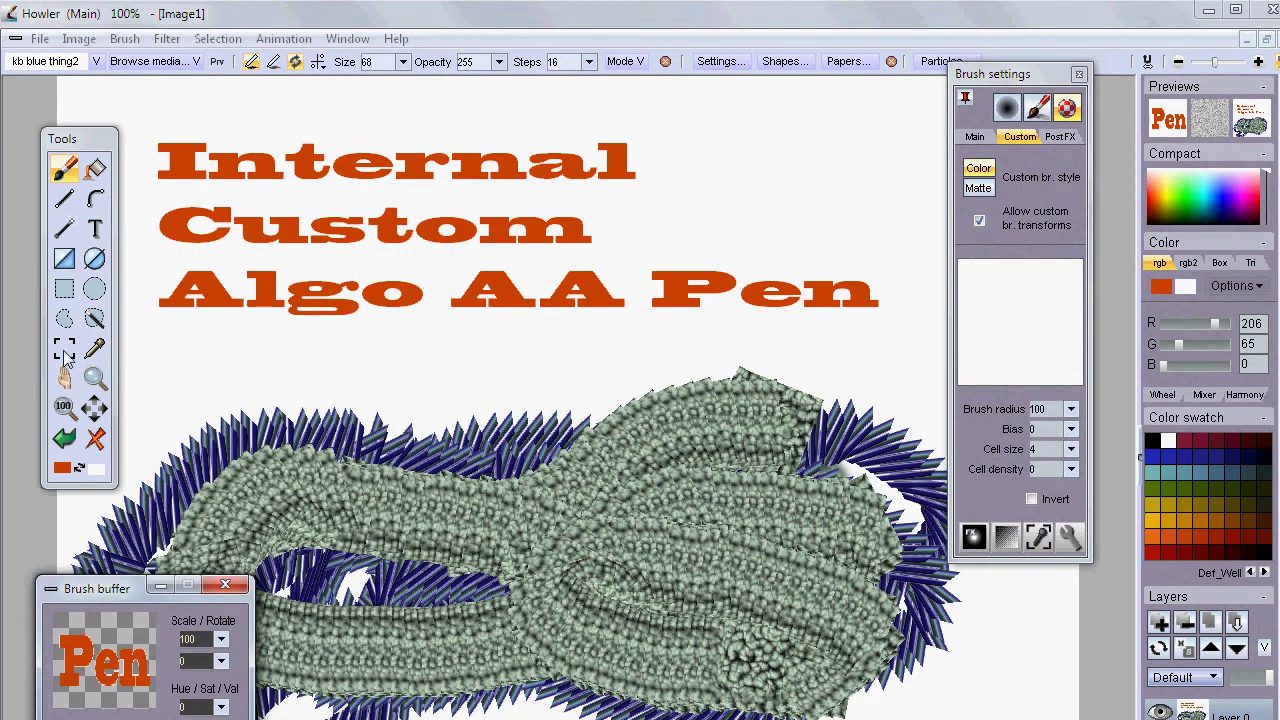
{"action": "left_click", "coordinate": [64, 348]}
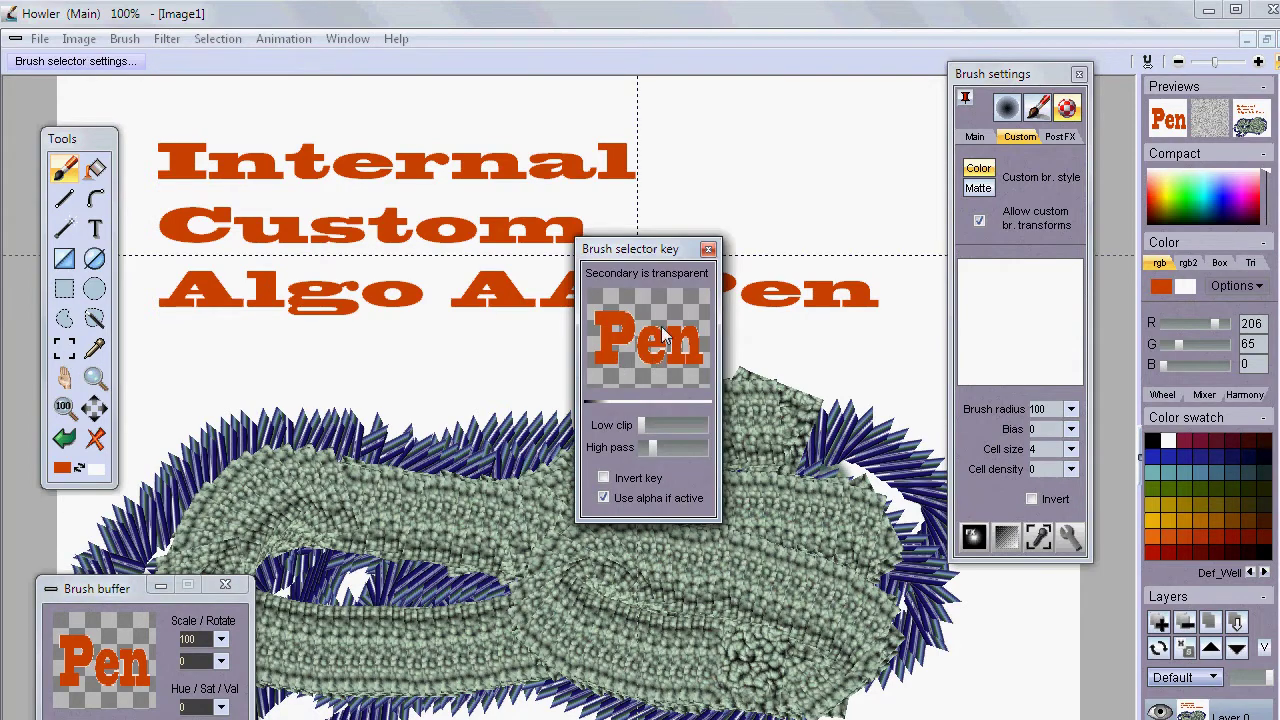
Make the Pen brush's secondary colour transparent and adjust its Low clip and High pass
{"action": "mouse_move", "coordinate": [650, 343]}
{"action": "left_mouse_down"}
{"action": "mouse_move", "coordinate": [612, 324]}
{"action": "mouse_move", "coordinate": [646, 310]}
{"action": "mouse_move", "coordinate": [630, 340]}
{"action": "left_mouse_up"}
{"action": "left_click", "coordinate": [643, 304]}
{"action": "left_click", "coordinate": [681, 426]}
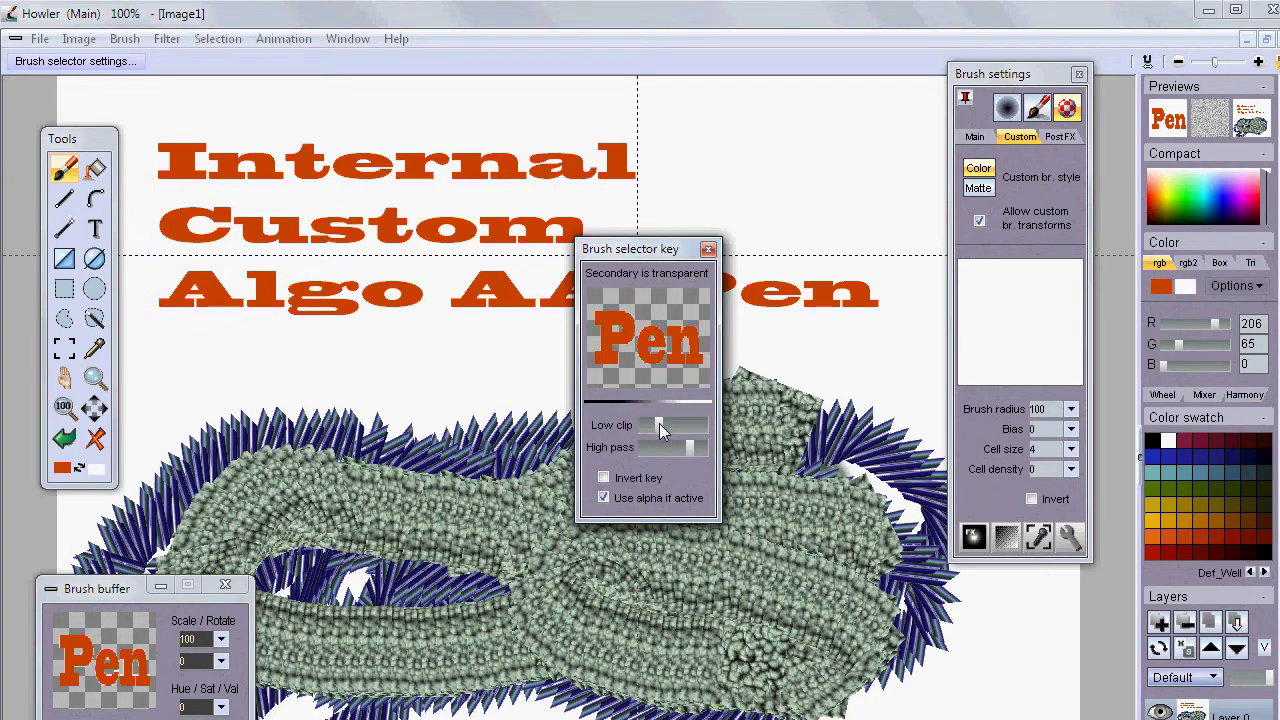
{"action": "left_click_drag", "start_coordinate": [690, 449], "coordinate": [681, 452]}
{"action": "left_click", "coordinate": [708, 249]}
Stamp several rotated Pen copies at top right and paint a dense trail of them
{"action": "left_click", "coordinate": [768, 200]}
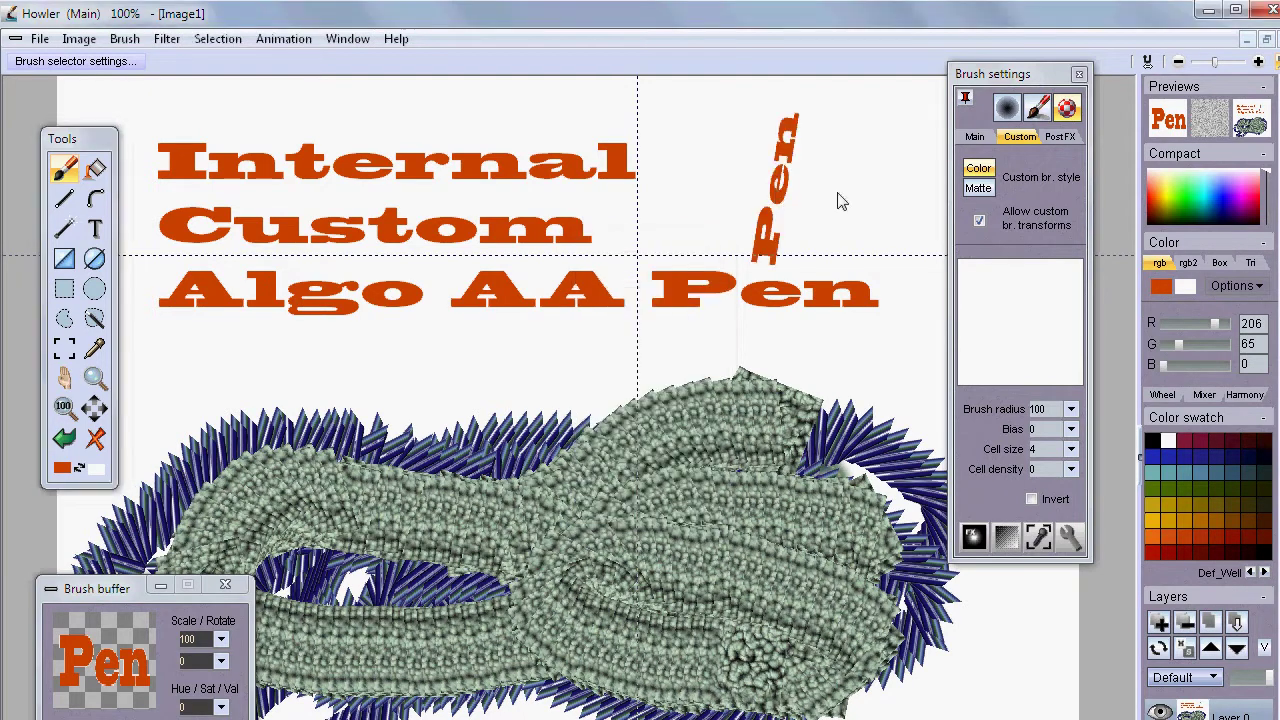
{"action": "left_click", "coordinate": [855, 192]}
{"action": "left_click", "coordinate": [780, 148]}
{"action": "left_click", "coordinate": [712, 200]}
{"action": "mouse_move", "coordinate": [728, 225]}
{"action": "left_mouse_down"}
{"action": "mouse_move", "coordinate": [757, 363]}
{"action": "mouse_move", "coordinate": [757, 612]}
{"action": "mouse_move", "coordinate": [743, 587]}
{"action": "left_mouse_up"}
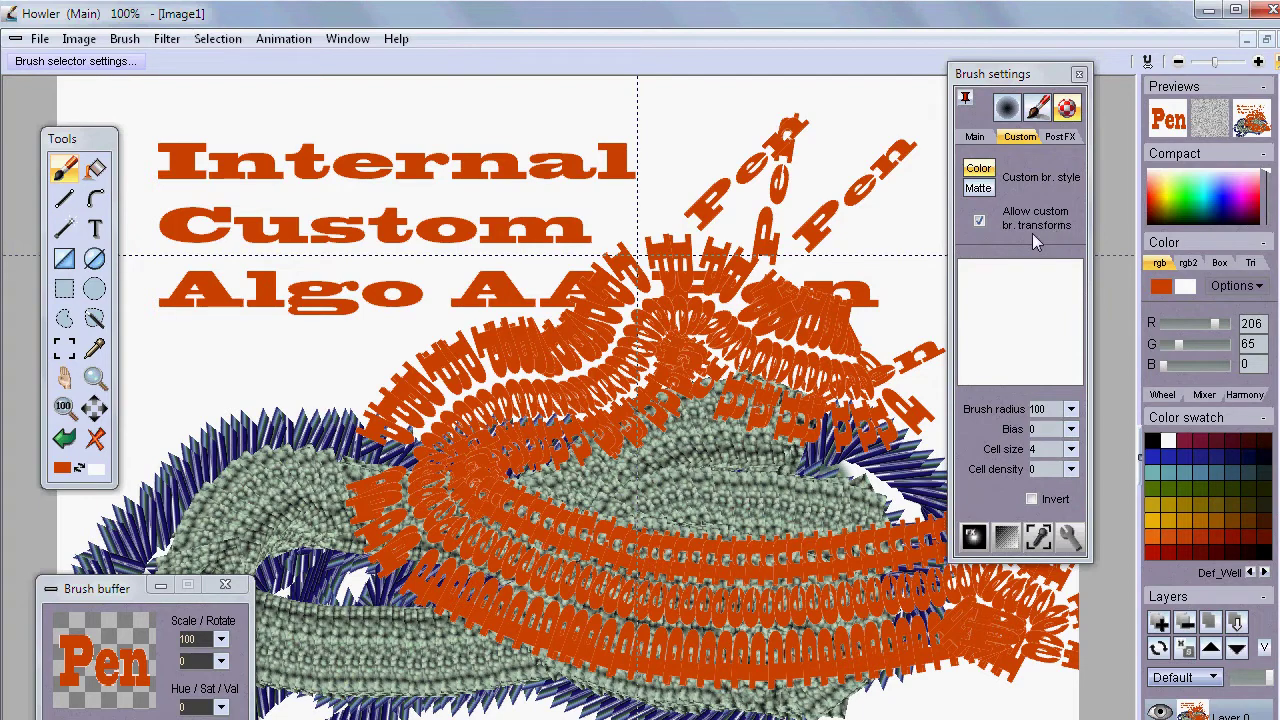
Turn off custom brush transforms, clear the canvas, and paint a long curved Pen stroke
{"action": "left_click", "coordinate": [981, 222]}
{"action": "mouse_move", "coordinate": [272, 450]}
{"action": "left_mouse_down"}
{"action": "mouse_move", "coordinate": [172, 466]}
{"action": "mouse_move", "coordinate": [277, 582]}
{"action": "mouse_move", "coordinate": [268, 618]}
{"action": "left_mouse_up"}
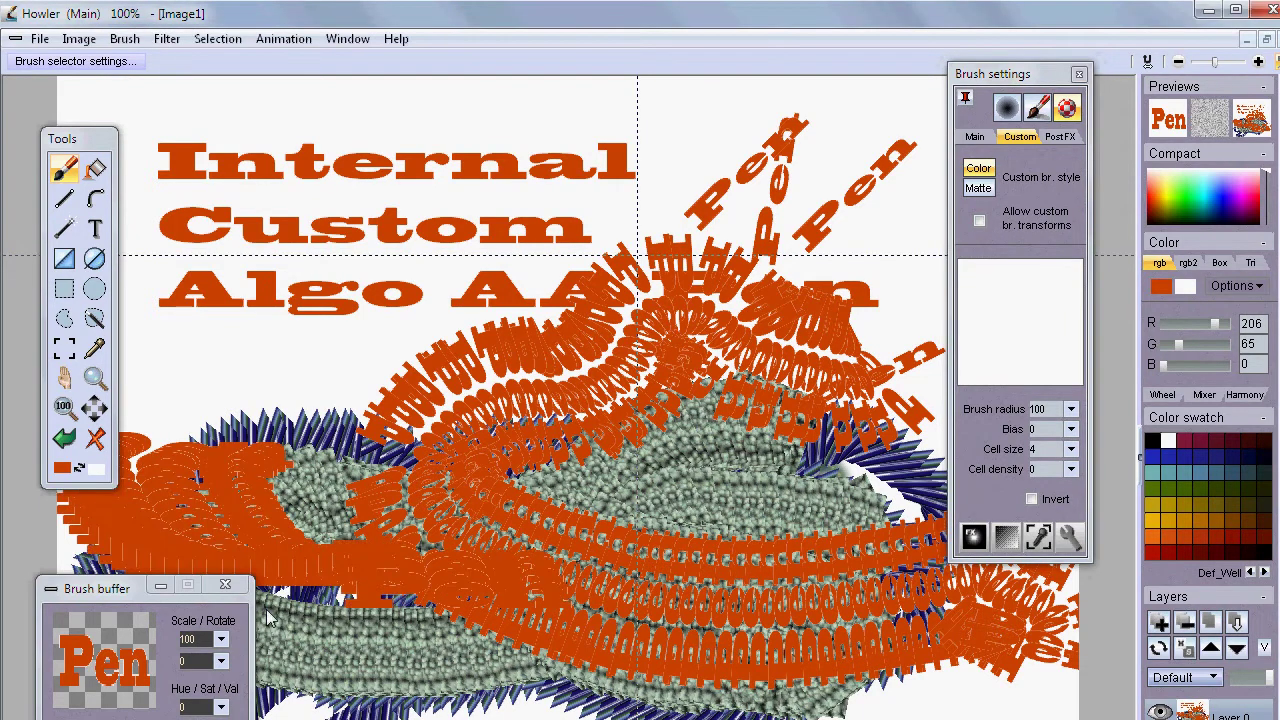
{"action": "left_click", "coordinate": [94, 443]}
{"action": "mouse_move", "coordinate": [490, 255]}
{"action": "left_mouse_down"}
{"action": "mouse_move", "coordinate": [371, 543]}
{"action": "mouse_move", "coordinate": [700, 598]}
{"action": "left_mouse_up"}
Place four upright Pen stamps around the right and top of the canvas
{"action": "left_click", "coordinate": [784, 346]}
{"action": "left_click", "coordinate": [808, 180]}
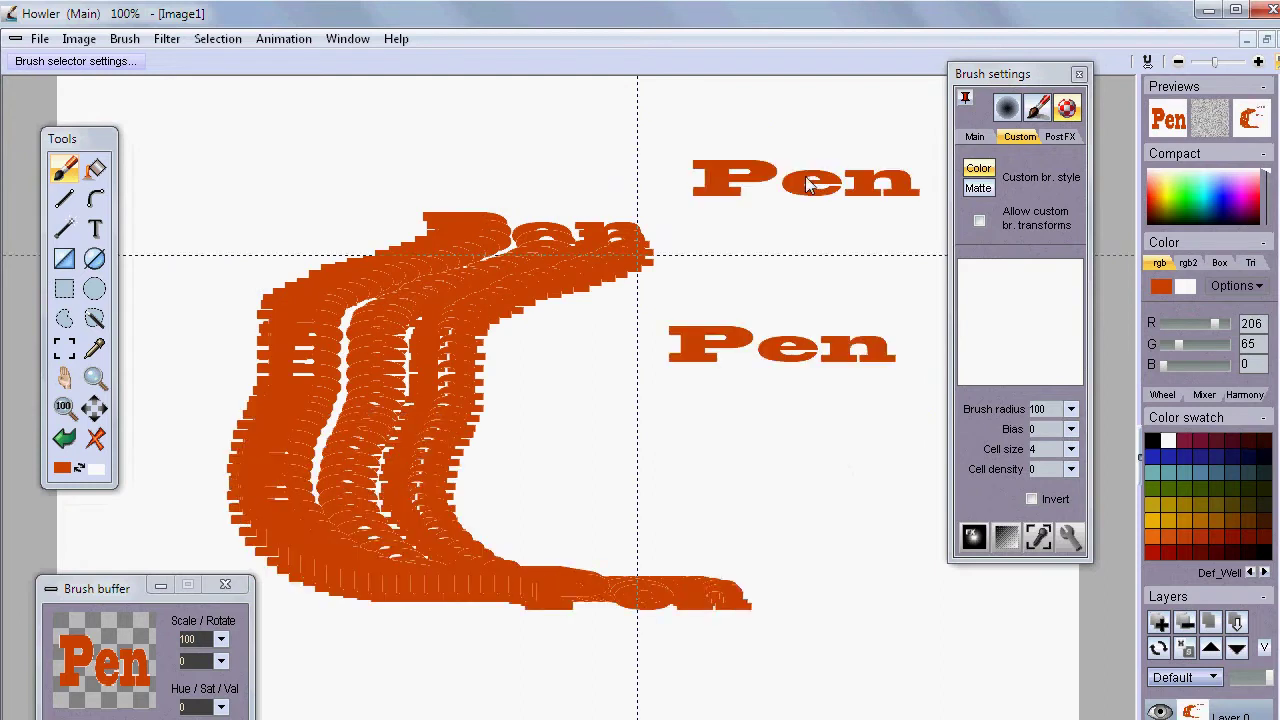
{"action": "left_click", "coordinate": [550, 118]}
{"action": "left_click", "coordinate": [812, 252]}
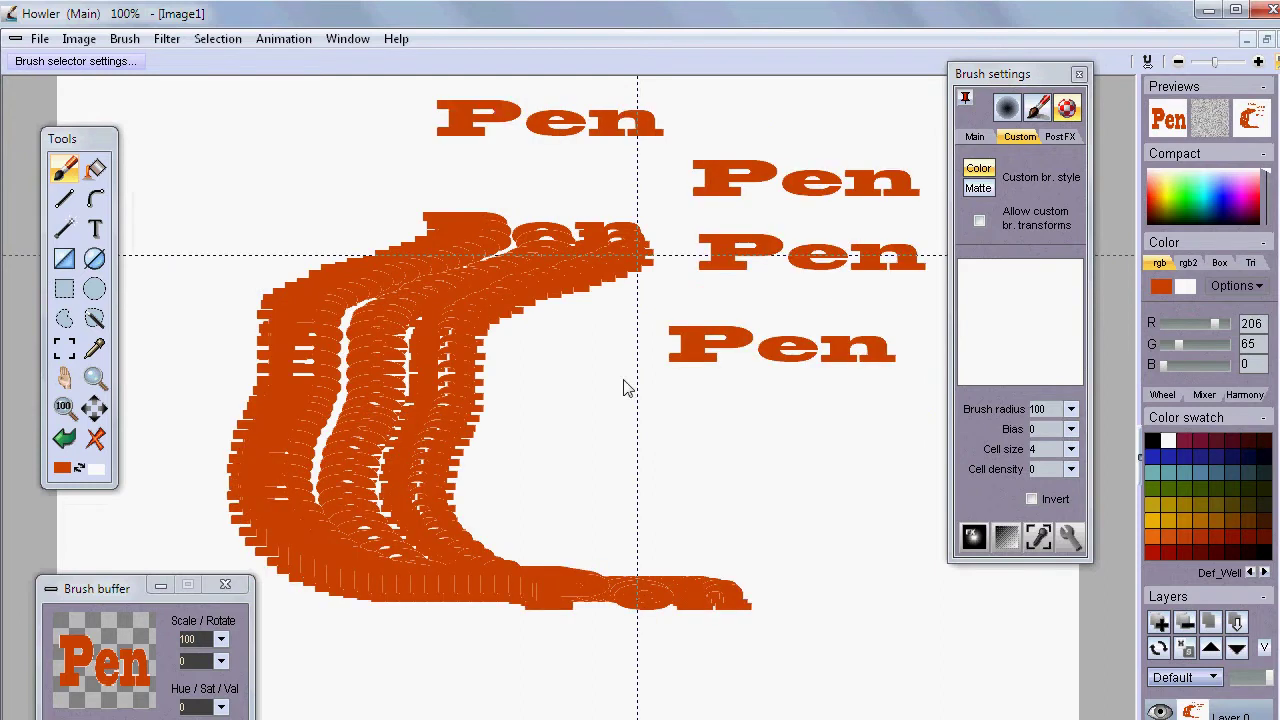
Enable the Prv live preview, stamp another Pen, and allow custom brush transforms again
{"action": "left_click", "coordinate": [64, 168]}
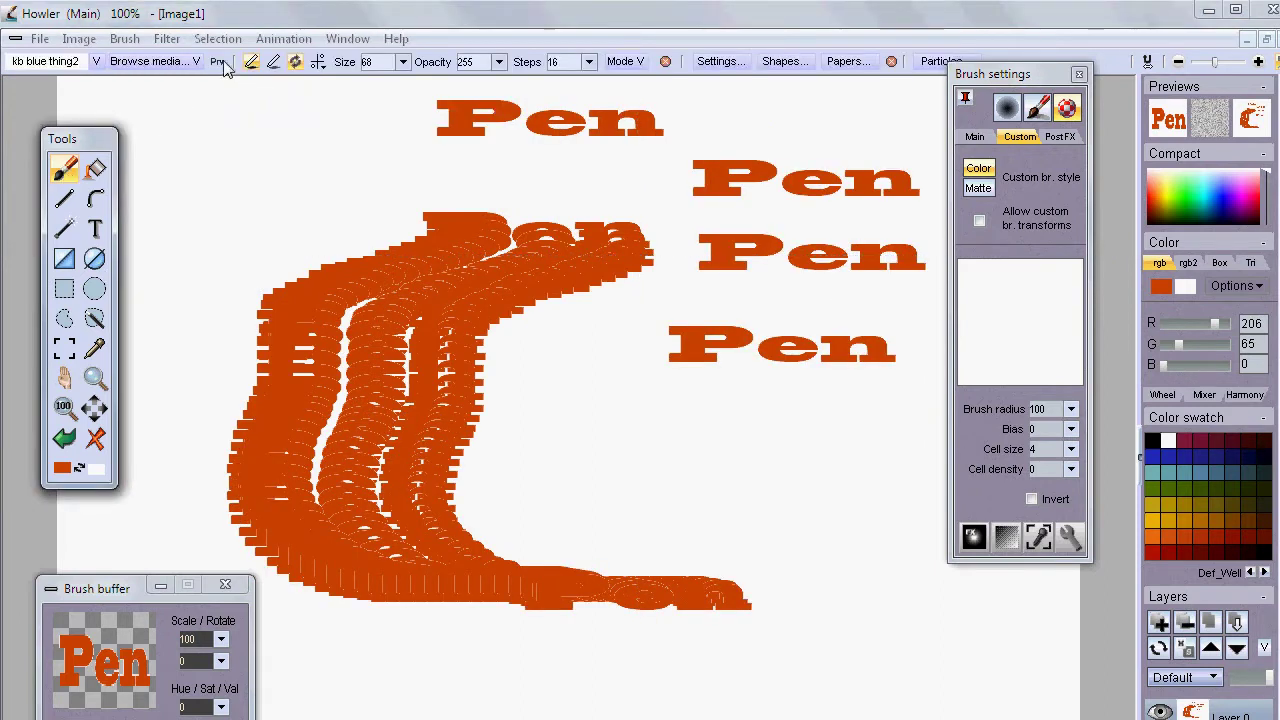
{"action": "left_click", "coordinate": [218, 62]}
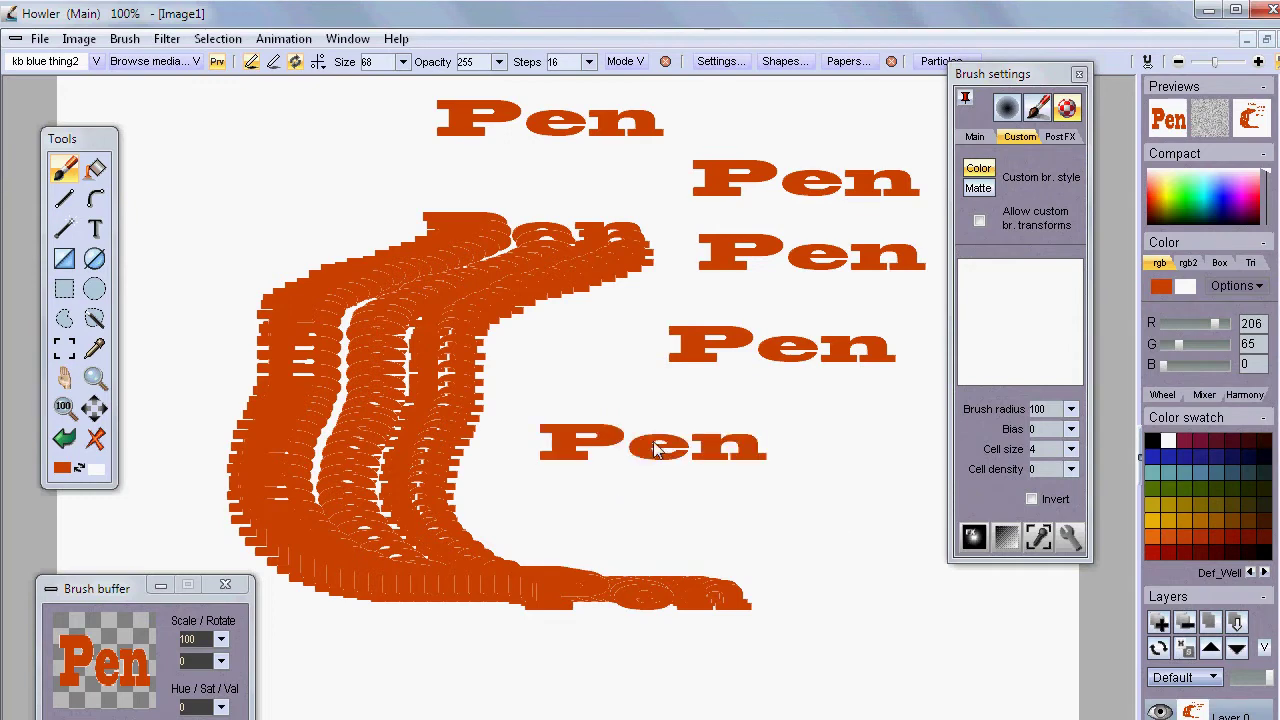
{"action": "left_click", "coordinate": [668, 424]}
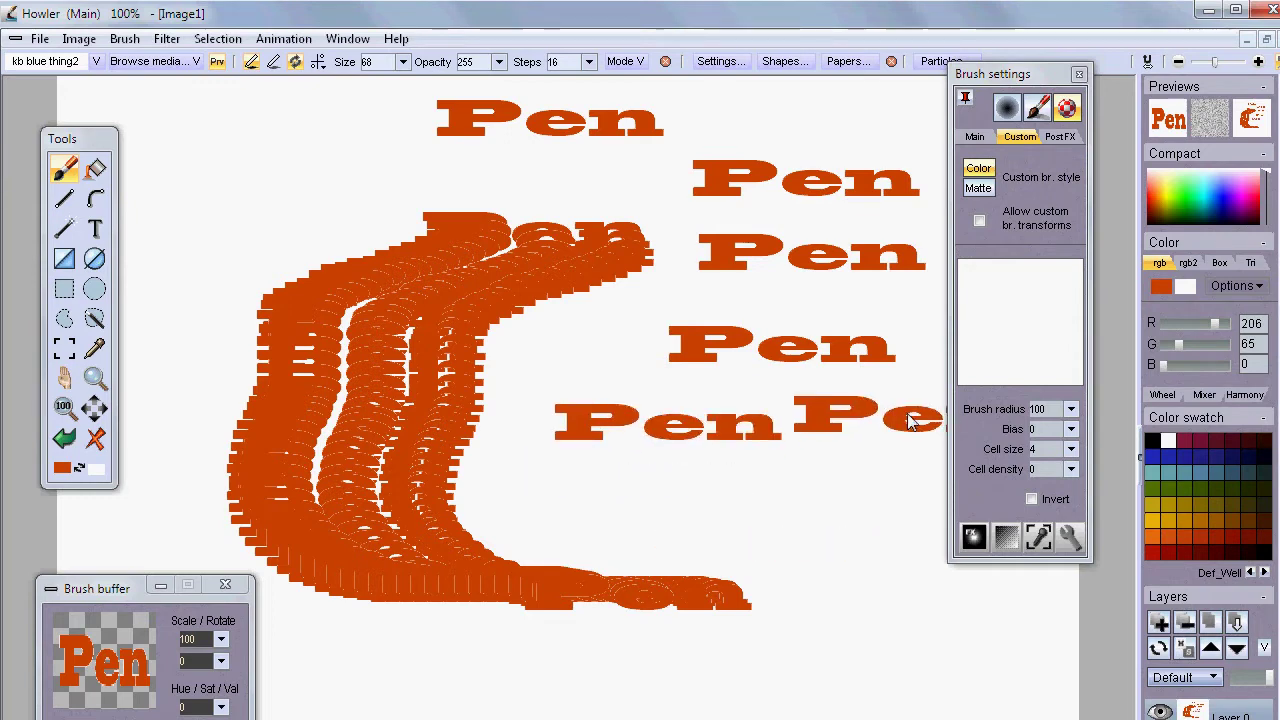
{"action": "left_click", "coordinate": [980, 221]}
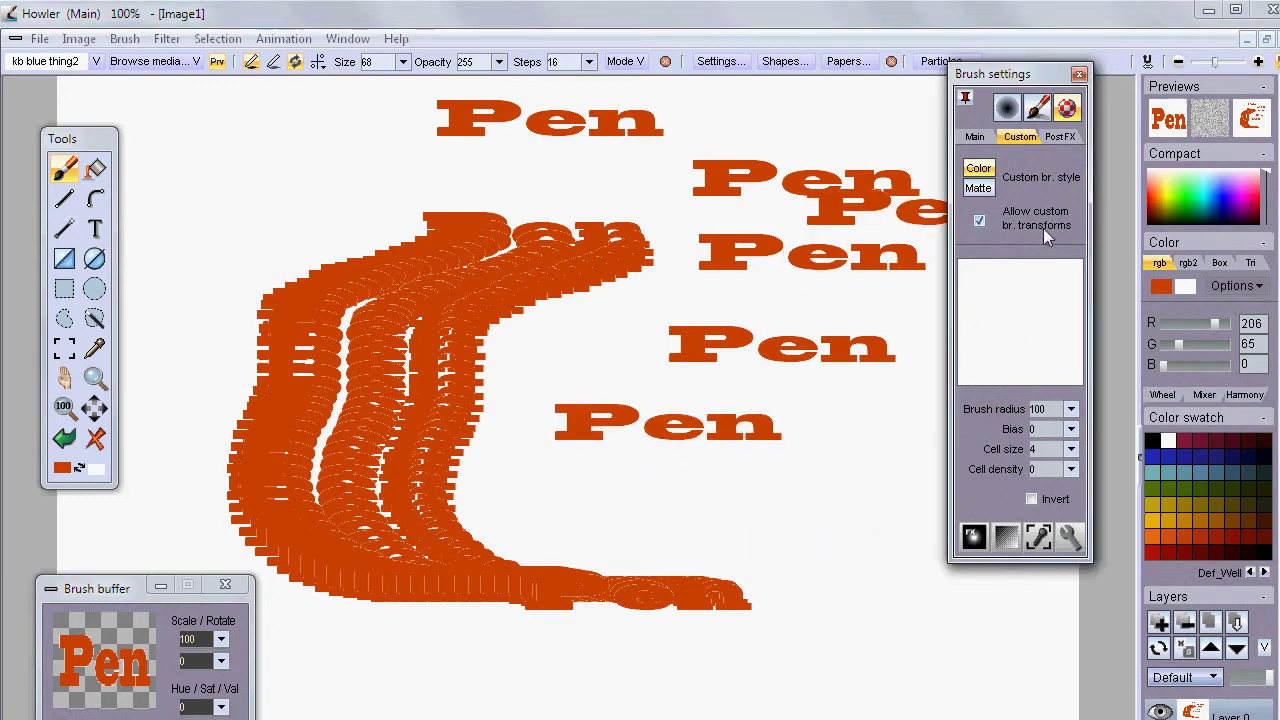
{"action": "left_click", "coordinate": [973, 135]}
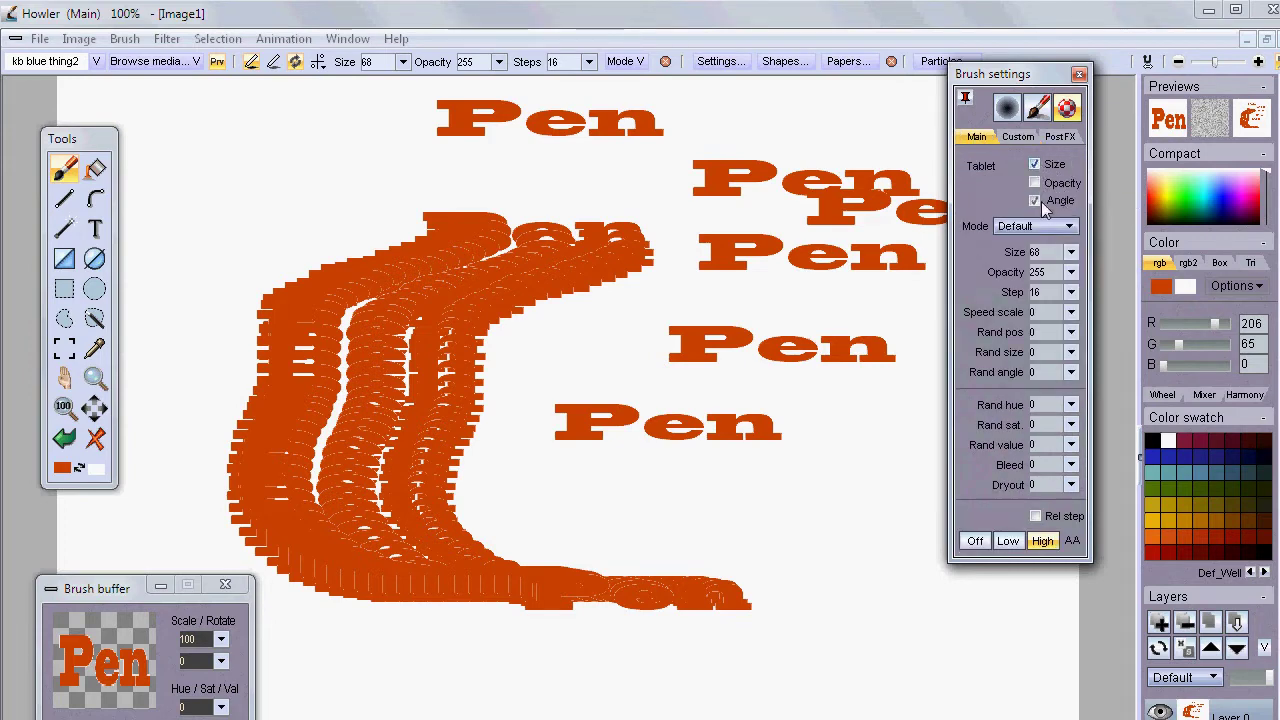
Set Rand pos to 34, Rand size to 20 and Rand angle to 60
{"action": "left_click", "coordinate": [1071, 351]}
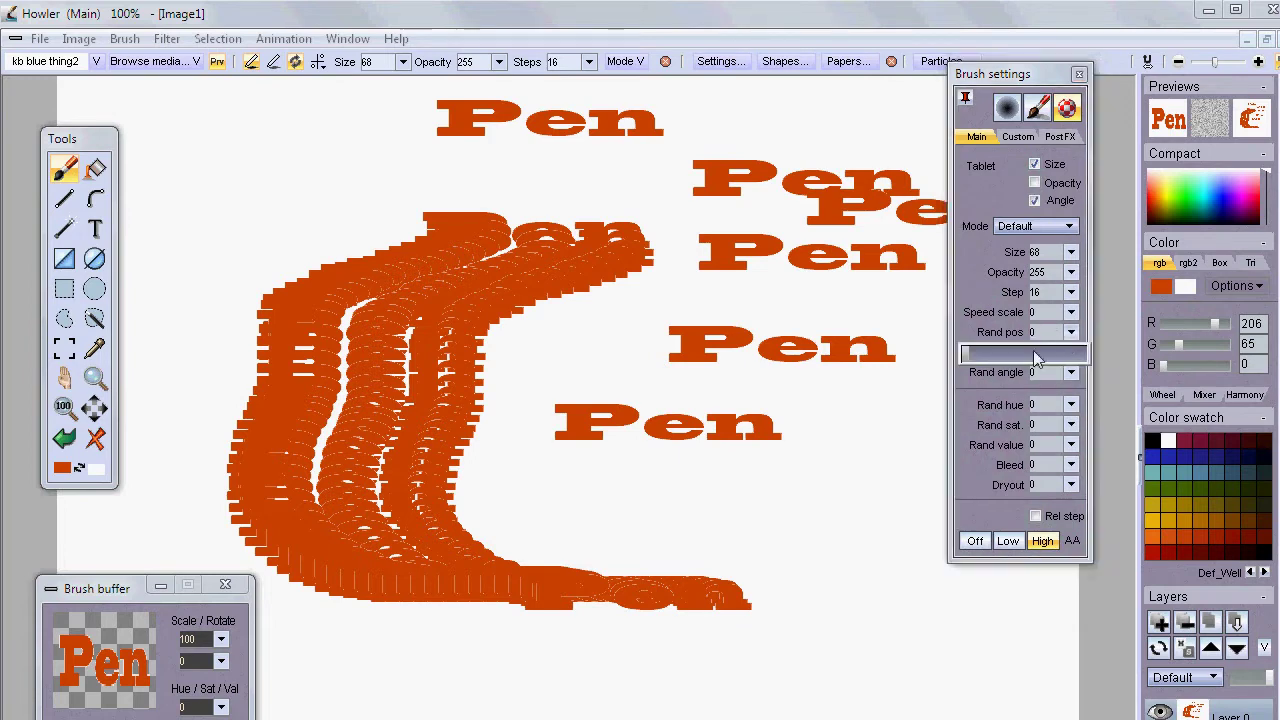
{"action": "left_click_drag", "start_coordinate": [990, 357], "coordinate": [1008, 350]}
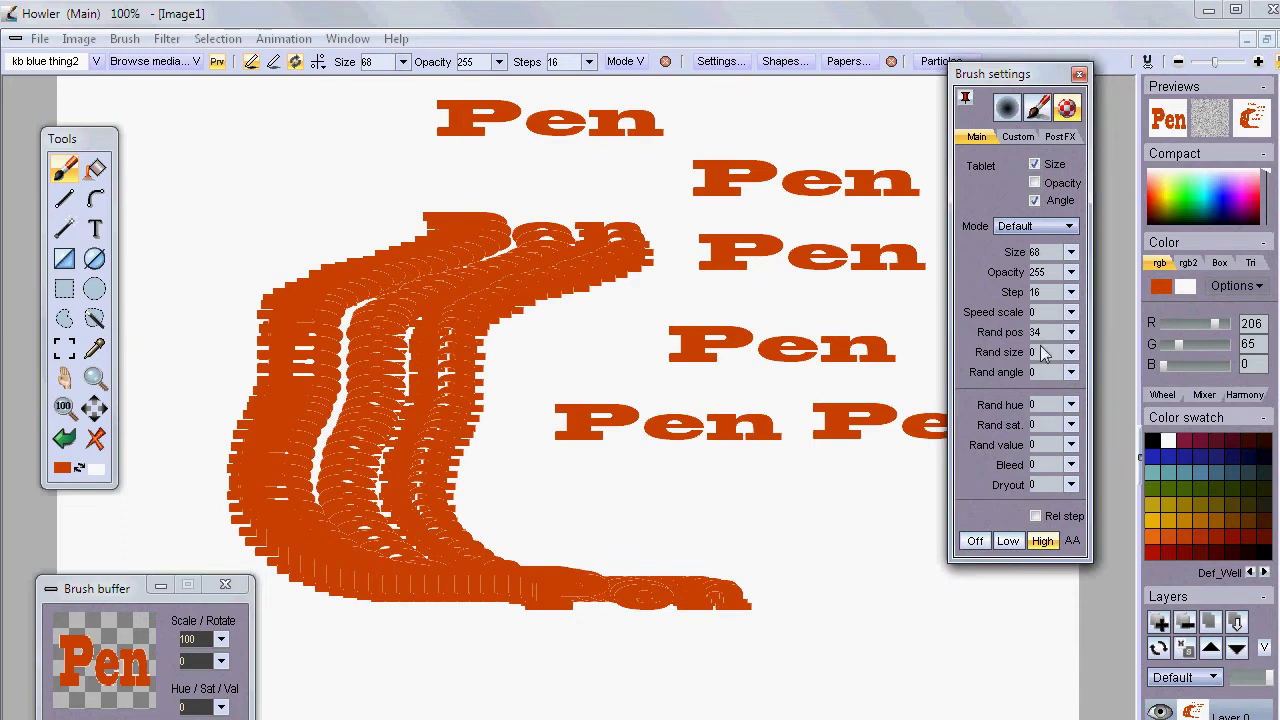
{"action": "left_click", "coordinate": [1015, 135]}
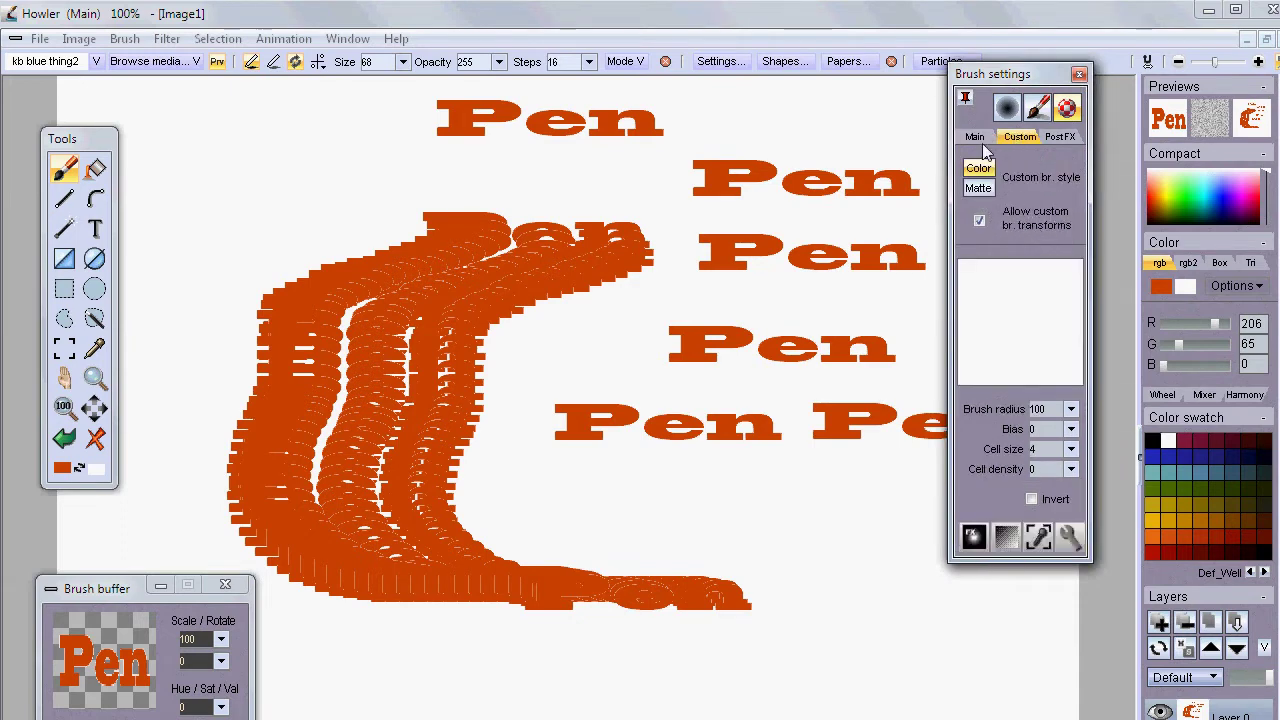
{"action": "left_click", "coordinate": [977, 137]}
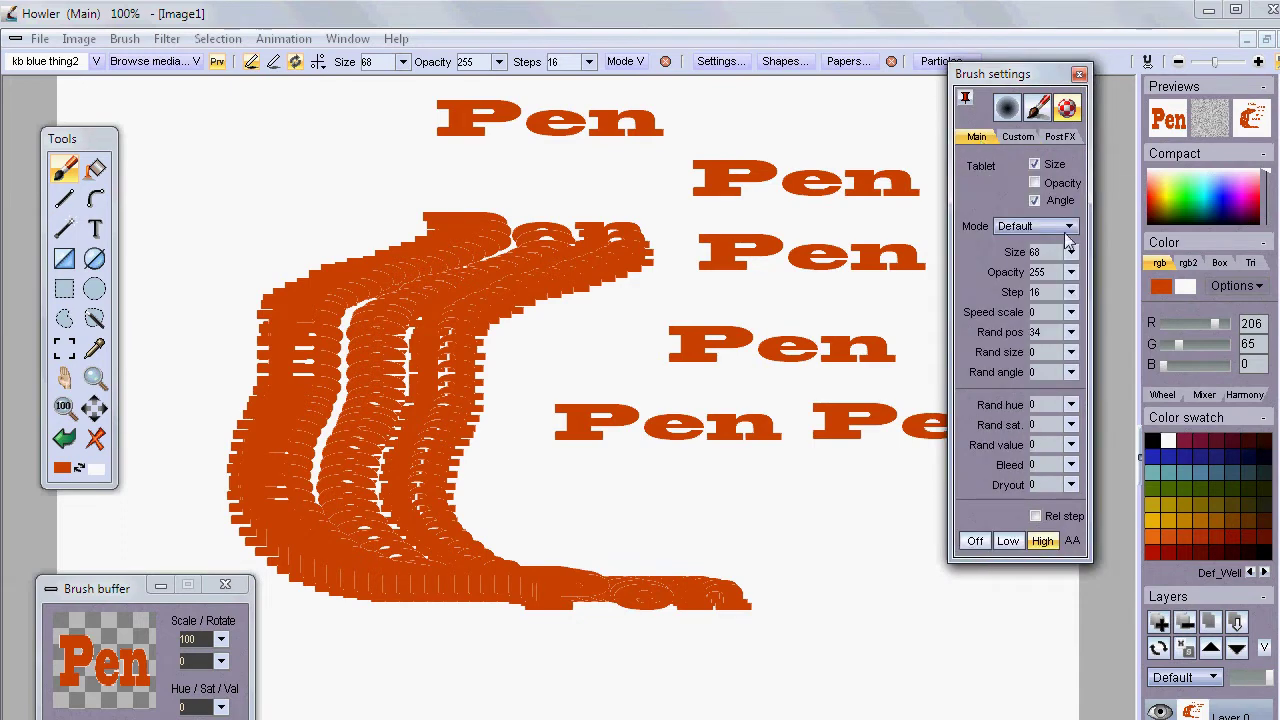
{"action": "left_click", "coordinate": [1071, 355]}
{"action": "left_click", "coordinate": [1052, 376]}
{"action": "left_click", "coordinate": [1071, 373]}
{"action": "mouse_move", "coordinate": [923, 423]}
{"action": "left_mouse_down"}
{"action": "mouse_move", "coordinate": [789, 517]}
{"action": "mouse_move", "coordinate": [620, 560]}
{"action": "mouse_move", "coordinate": [790, 695]}
{"action": "mouse_move", "coordinate": [995, 690]}
{"action": "left_mouse_up"}
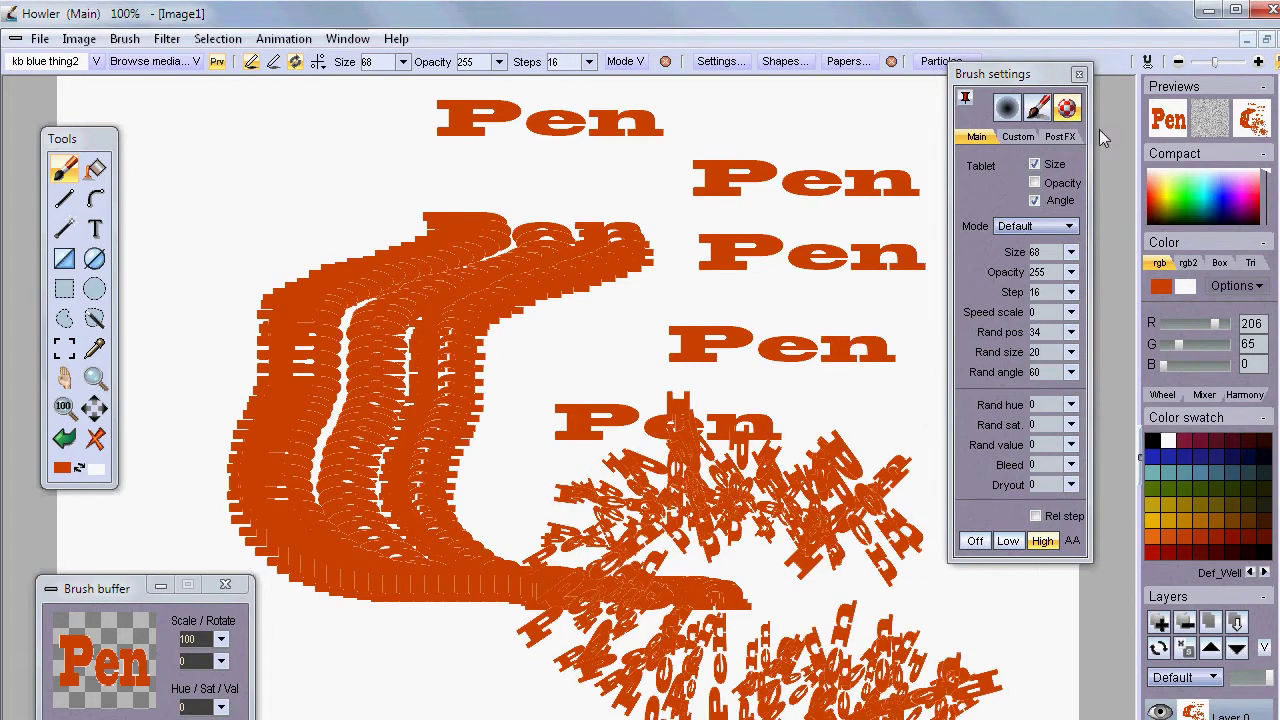
Paint test strokes of stacked Pen stamps, clearing the canvas between them
{"action": "left_click", "coordinate": [1018, 137]}
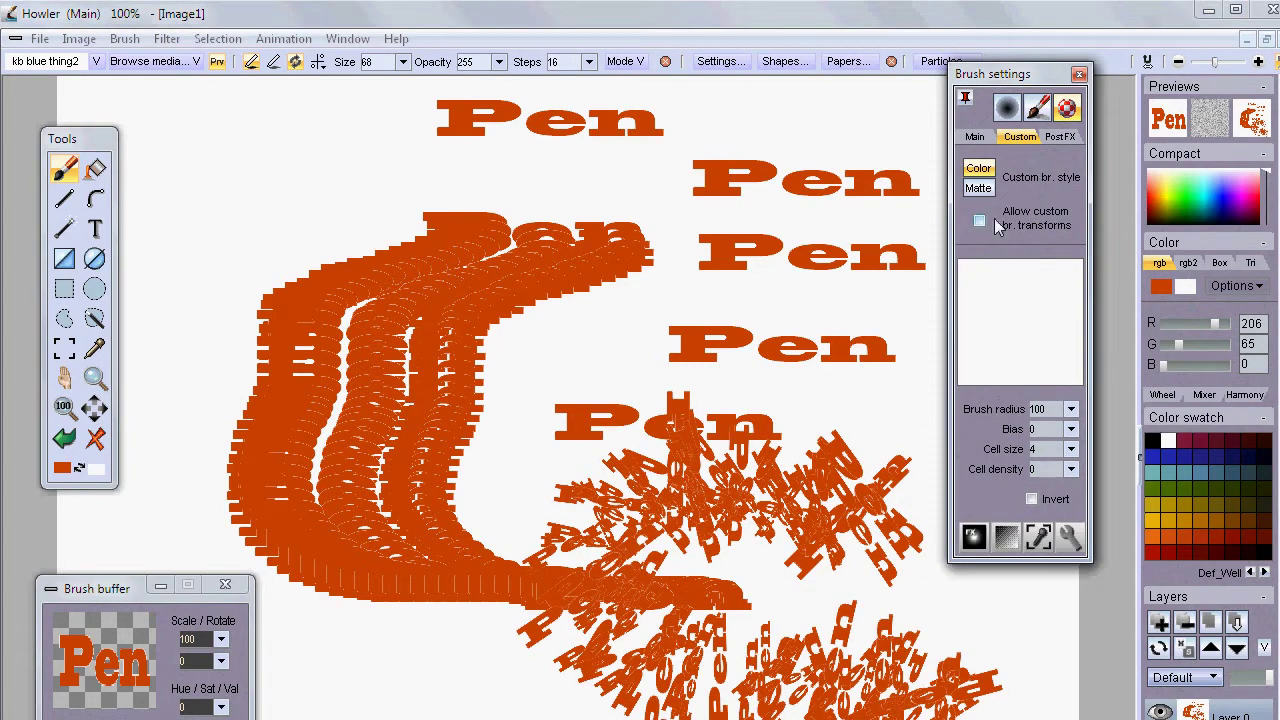
{"action": "mouse_move", "coordinate": [241, 161]}
{"action": "left_mouse_down"}
{"action": "mouse_move", "coordinate": [182, 290]}
{"action": "mouse_move", "coordinate": [147, 478]}
{"action": "left_mouse_up"}
{"action": "left_click", "coordinate": [95, 438]}
{"action": "mouse_move", "coordinate": [277, 392]}
{"action": "left_mouse_down"}
{"action": "mouse_move", "coordinate": [669, 657]}
{"action": "mouse_move", "coordinate": [995, 578]}
{"action": "left_mouse_up"}
Set Rand hue to 238, switch the custom brush to Matte, and paint multicoloured Pen strokes
{"action": "left_click", "coordinate": [975, 137]}
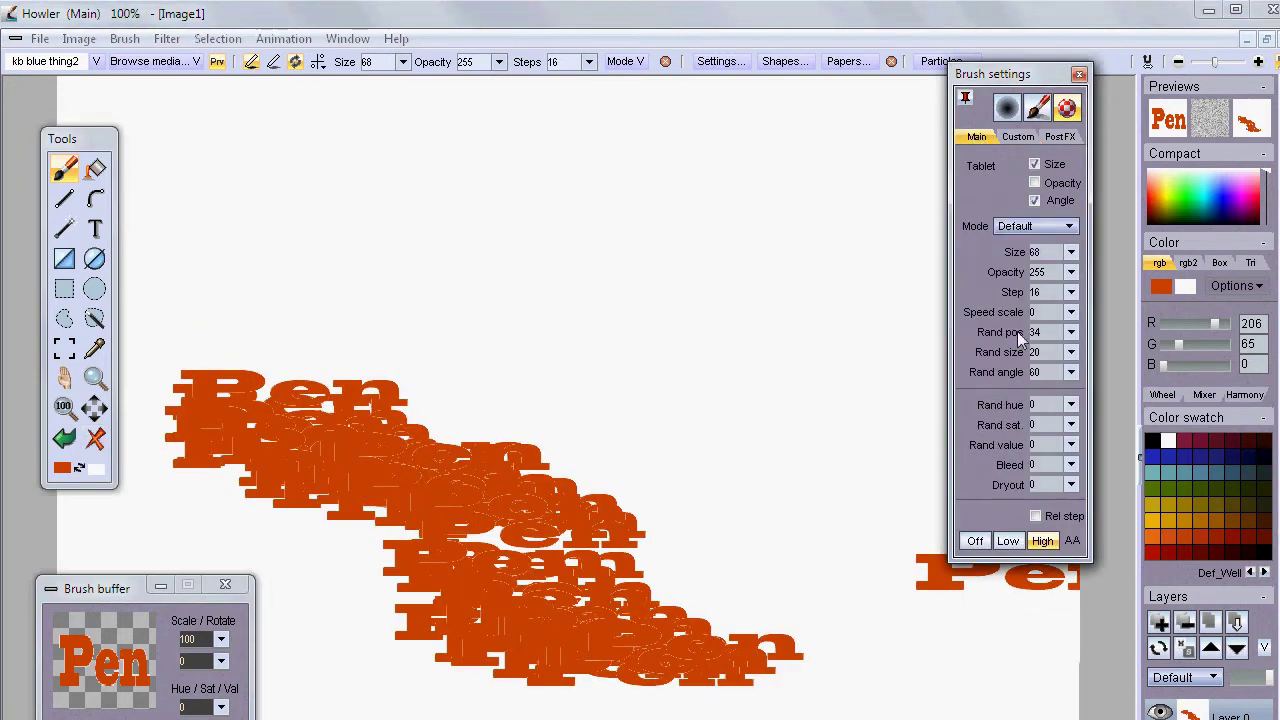
{"action": "left_click", "coordinate": [1071, 404]}
{"action": "left_click_drag", "start_coordinate": [1074, 403], "coordinate": [1060, 432]}
{"action": "mouse_move", "coordinate": [910, 305]}
{"action": "left_mouse_down"}
{"action": "mouse_move", "coordinate": [767, 290]}
{"action": "mouse_move", "coordinate": [301, 452]}
{"action": "mouse_move", "coordinate": [727, 320]}
{"action": "mouse_move", "coordinate": [900, 178]}
{"action": "left_mouse_up"}
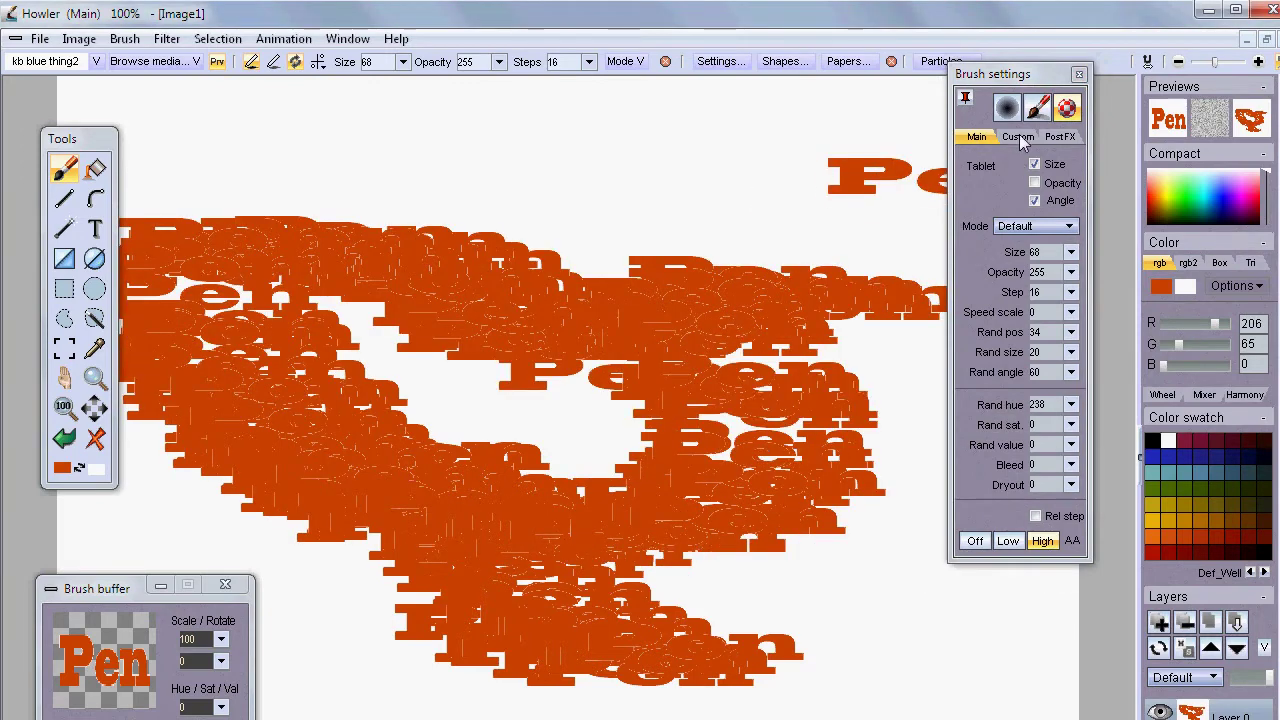
{"action": "left_click", "coordinate": [1019, 137]}
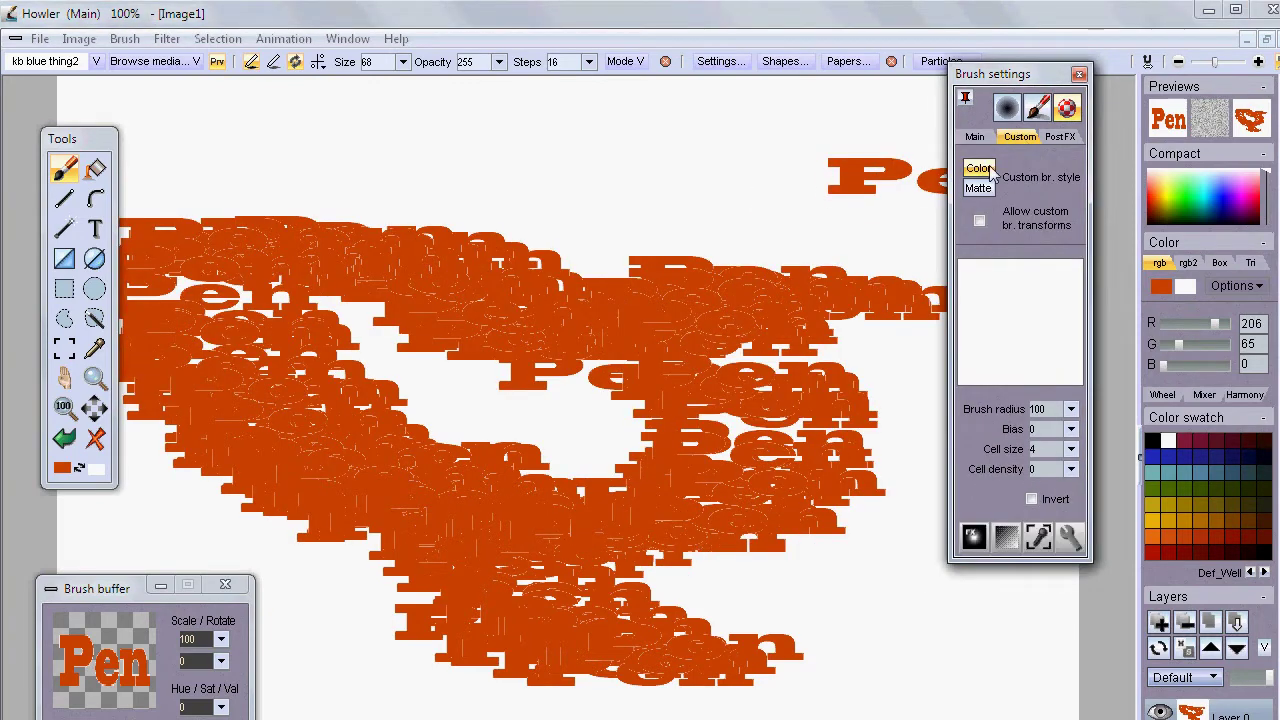
{"action": "left_click", "coordinate": [979, 188]}
{"action": "mouse_move", "coordinate": [600, 140]}
{"action": "left_mouse_down"}
{"action": "mouse_move", "coordinate": [534, 180]}
{"action": "mouse_move", "coordinate": [593, 526]}
{"action": "mouse_move", "coordinate": [745, 347]}
{"action": "mouse_move", "coordinate": [760, 290]}
{"action": "mouse_move", "coordinate": [700, 385]}
{"action": "mouse_move", "coordinate": [414, 700]}
{"action": "mouse_move", "coordinate": [810, 422]}
{"action": "mouse_move", "coordinate": [575, 395]}
{"action": "mouse_move", "coordinate": [530, 525]}
{"action": "mouse_move", "coordinate": [772, 262]}
{"action": "mouse_move", "coordinate": [310, 340]}
{"action": "mouse_move", "coordinate": [575, 478]}
{"action": "mouse_move", "coordinate": [600, 400]}
{"action": "mouse_move", "coordinate": [640, 395]}
{"action": "mouse_move", "coordinate": [113, 440]}
{"action": "left_mouse_up"}
Clear the canvas and stamp several multicoloured Pen words across it
{"action": "left_click", "coordinate": [96, 439]}
{"action": "left_click", "coordinate": [737, 194]}
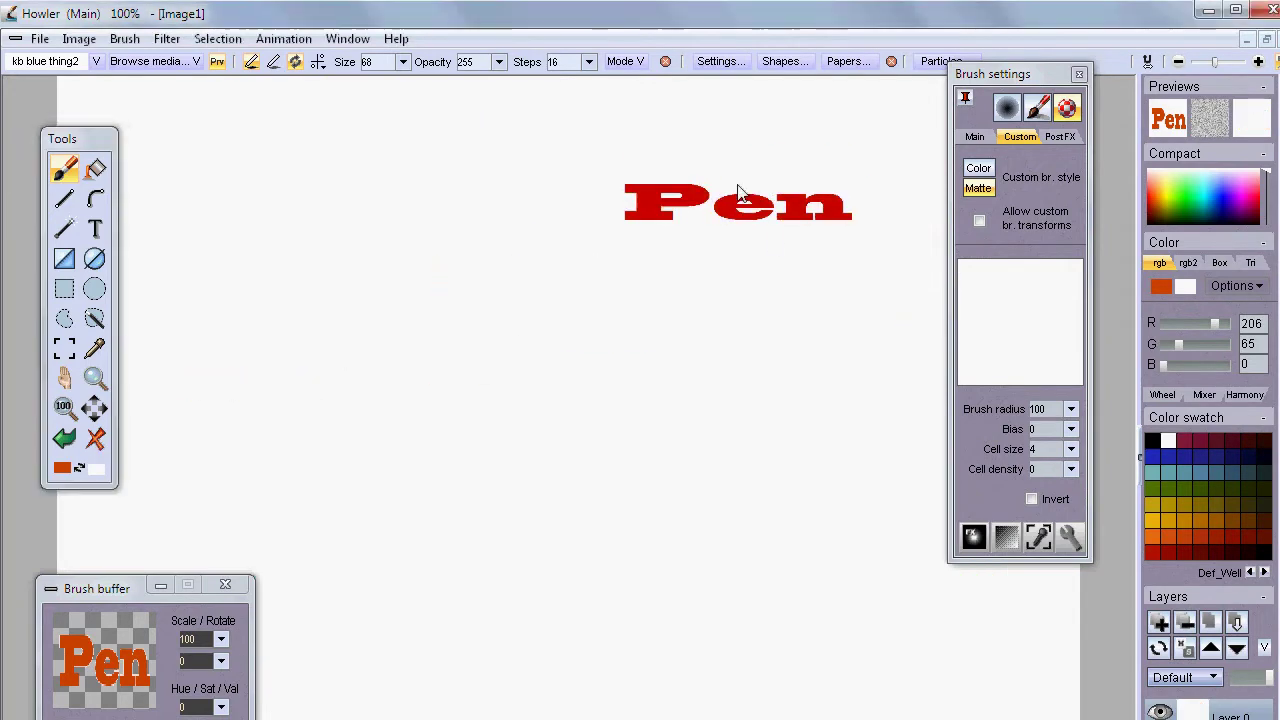
{"action": "left_click", "coordinate": [752, 152]}
{"action": "left_click", "coordinate": [740, 350]}
{"action": "mouse_move", "coordinate": [737, 385]}
{"action": "left_mouse_down"}
{"action": "mouse_move", "coordinate": [532, 387]}
{"action": "mouse_move", "coordinate": [388, 421]}
{"action": "mouse_move", "coordinate": [613, 590]}
{"action": "mouse_move", "coordinate": [585, 349]}
{"action": "mouse_move", "coordinate": [642, 335]}
{"action": "mouse_move", "coordinate": [749, 472]}
{"action": "mouse_move", "coordinate": [650, 485]}
{"action": "left_mouse_up"}
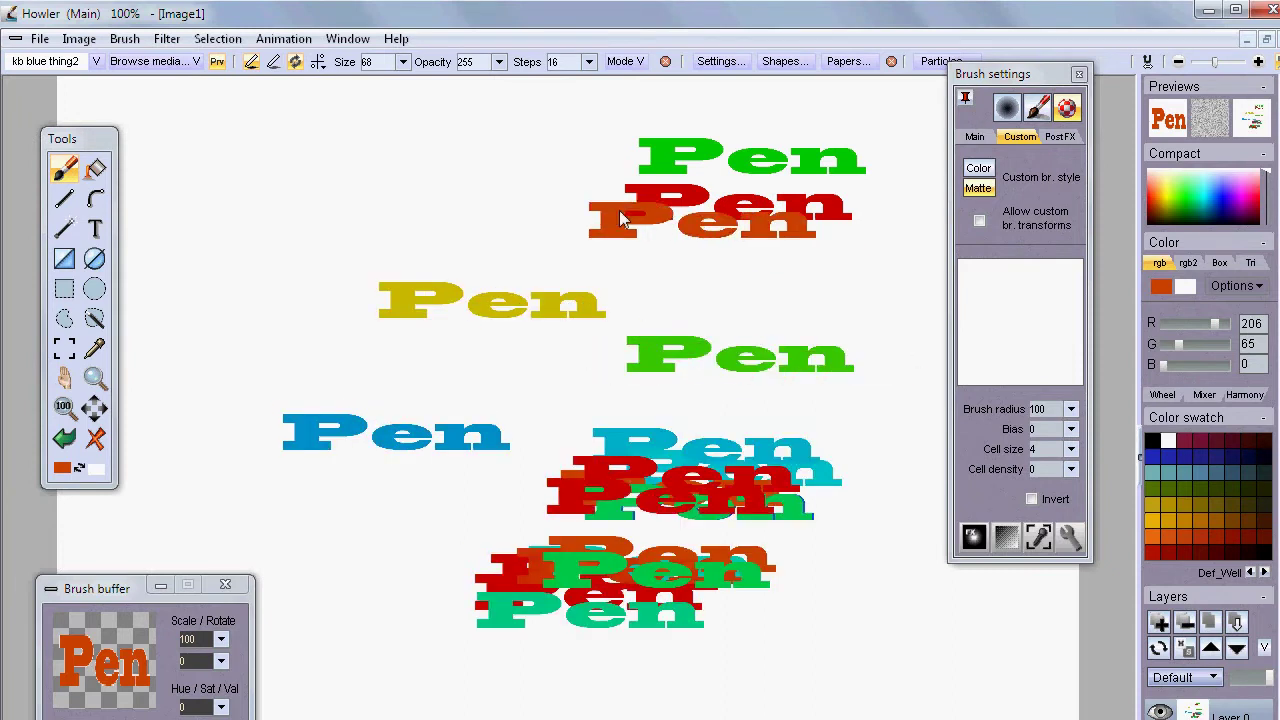
Draw a large soft round custom brush of radius 148 in the Custom preview
{"action": "left_click", "coordinate": [1021, 322]}
{"action": "left_click_drag", "start_coordinate": [1047, 310], "coordinate": [1075, 282]}
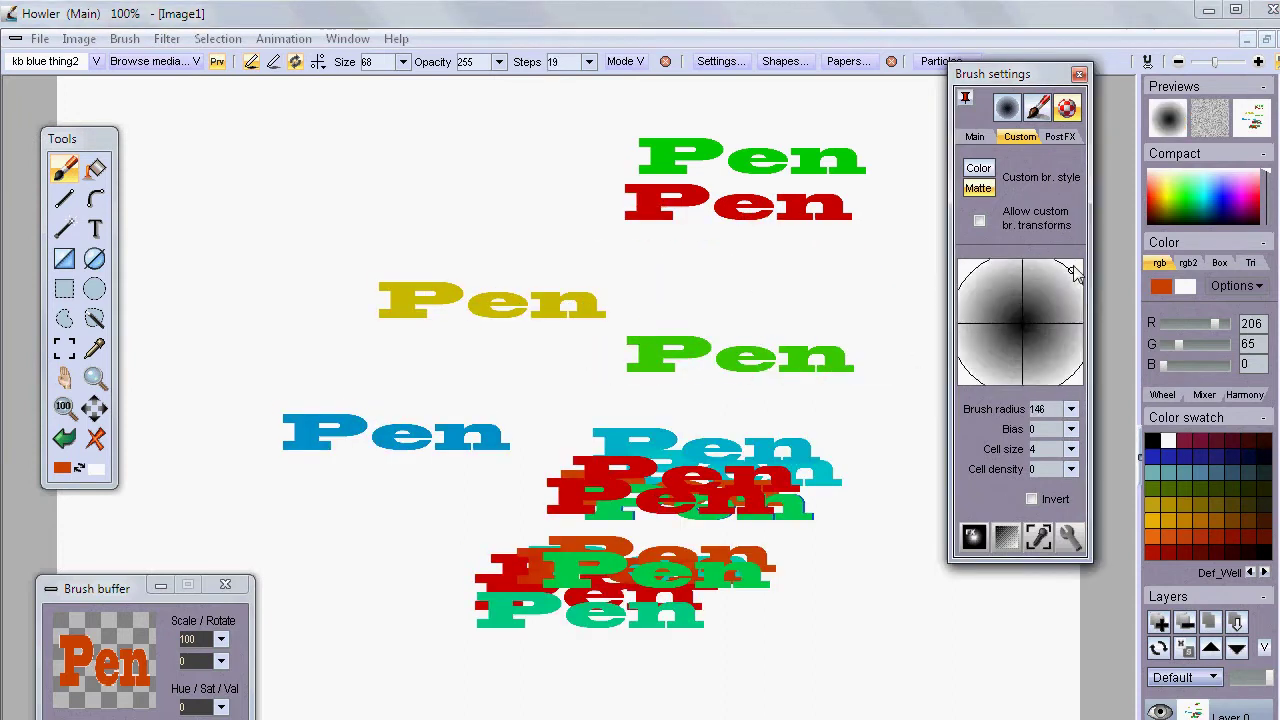
{"action": "left_click_drag", "start_coordinate": [1026, 323], "coordinate": [1075, 276]}
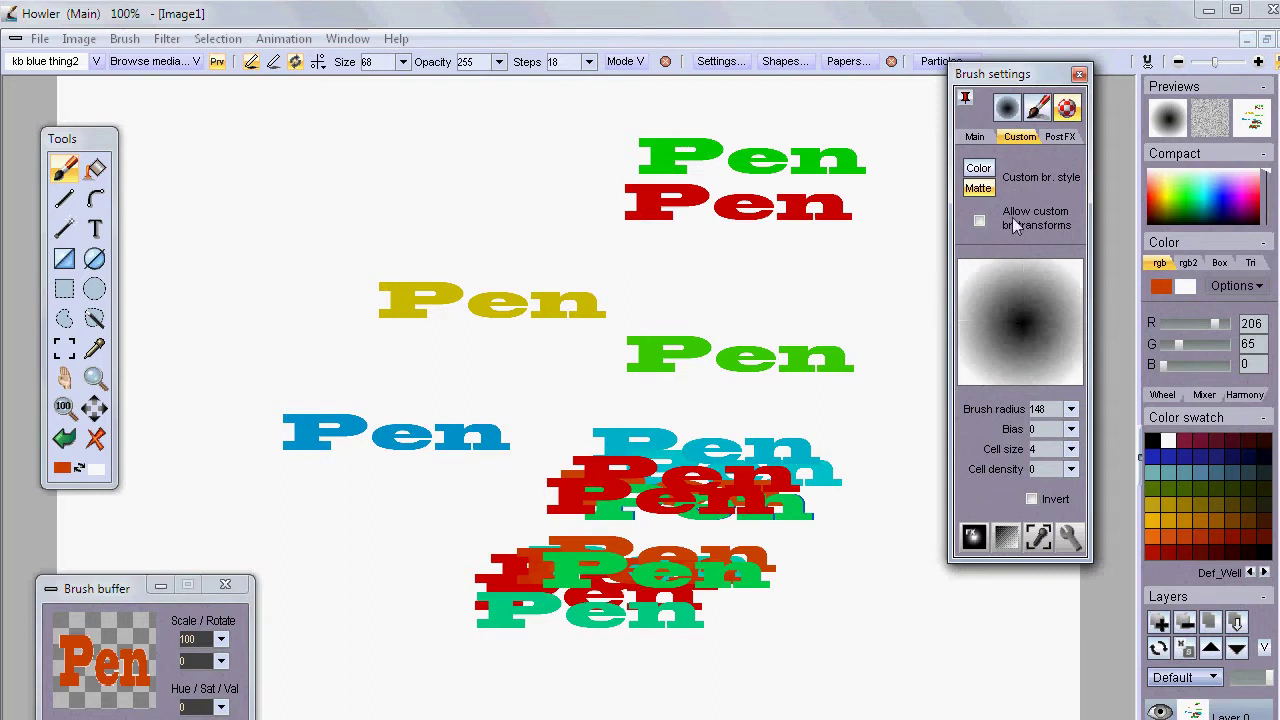
{"action": "left_click", "coordinate": [1072, 451]}
Set cell size 8 and cell density 26, then paint large multicoloured cellular strokes
{"action": "left_click", "coordinate": [1072, 469]}
{"action": "mouse_move", "coordinate": [1004, 483]}
{"action": "left_mouse_down"}
{"action": "mouse_move", "coordinate": [1043, 485]}
{"action": "mouse_move", "coordinate": [996, 493]}
{"action": "left_mouse_up"}
{"action": "mouse_move", "coordinate": [847, 364]}
{"action": "left_mouse_down"}
{"action": "mouse_move", "coordinate": [764, 324]}
{"action": "mouse_move", "coordinate": [621, 296]}
{"action": "mouse_move", "coordinate": [705, 580]}
{"action": "mouse_move", "coordinate": [842, 527]}
{"action": "mouse_move", "coordinate": [537, 390]}
{"action": "mouse_move", "coordinate": [310, 317]}
{"action": "mouse_move", "coordinate": [383, 578]}
{"action": "mouse_move", "coordinate": [629, 624]}
{"action": "mouse_move", "coordinate": [490, 268]}
{"action": "mouse_move", "coordinate": [601, 345]}
{"action": "mouse_move", "coordinate": [670, 505]}
{"action": "left_mouse_up"}
{"action": "mouse_move", "coordinate": [715, 352]}
{"action": "left_mouse_down"}
{"action": "mouse_move", "coordinate": [595, 420]}
{"action": "mouse_move", "coordinate": [502, 178]}
{"action": "mouse_move", "coordinate": [298, 201]}
{"action": "mouse_move", "coordinate": [494, 533]}
{"action": "mouse_move", "coordinate": [711, 391]}
{"action": "mouse_move", "coordinate": [940, 295]}
{"action": "left_mouse_up"}
Shrink the brush radius to 134 and paint two black blobs in colour mode
{"action": "left_click_drag", "start_coordinate": [1023, 303], "coordinate": [1051, 274]}
{"action": "left_click", "coordinate": [137, 37]}
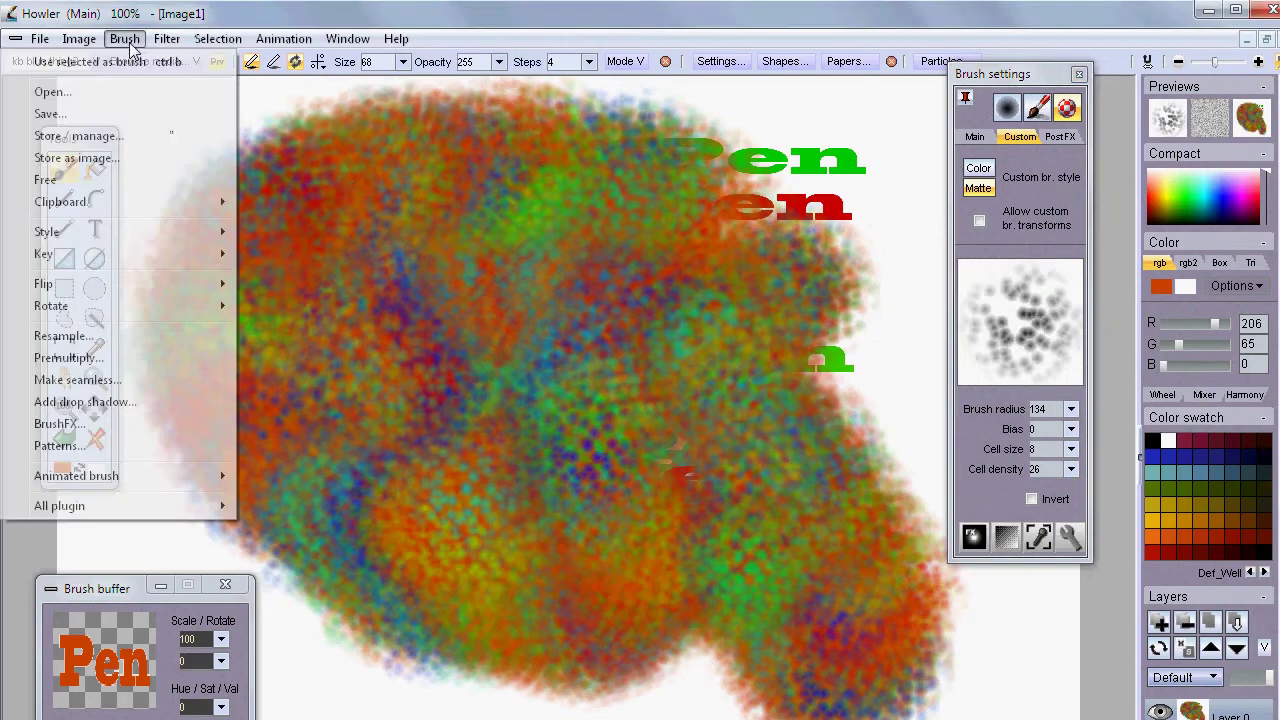
{"action": "left_click", "coordinate": [100, 134]}
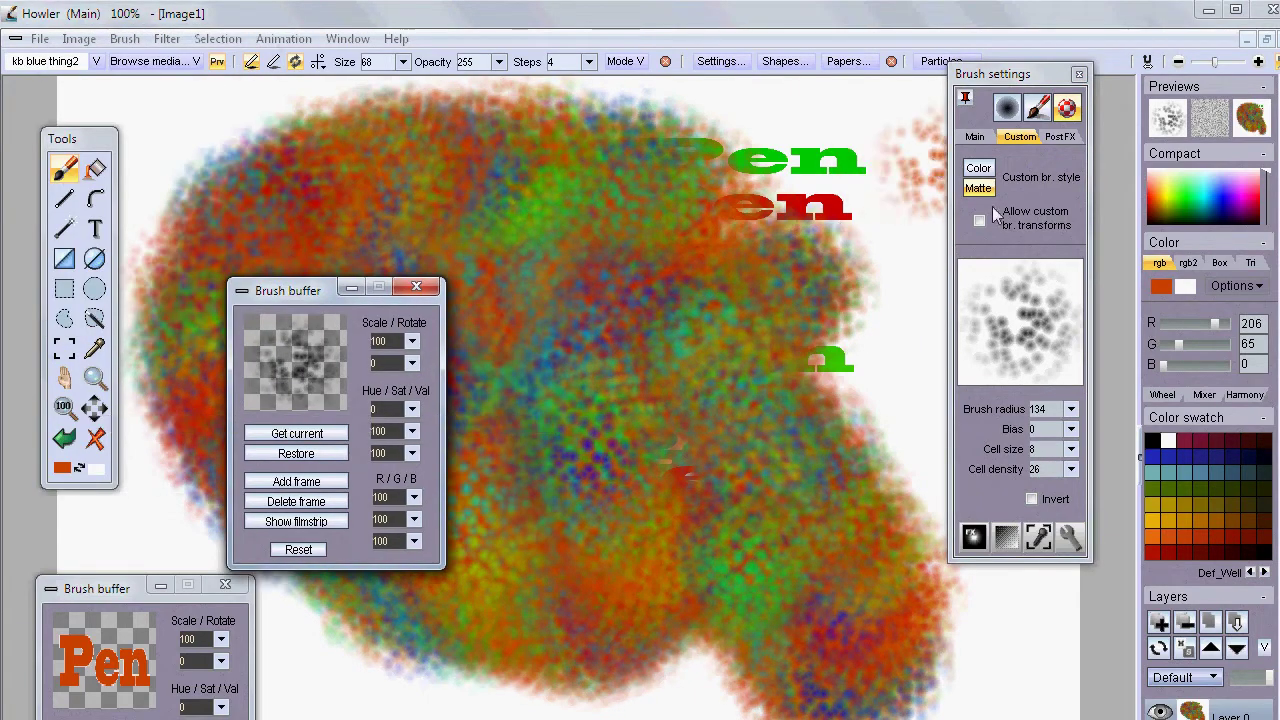
{"action": "left_click", "coordinate": [979, 168]}
{"action": "left_click", "coordinate": [848, 245]}
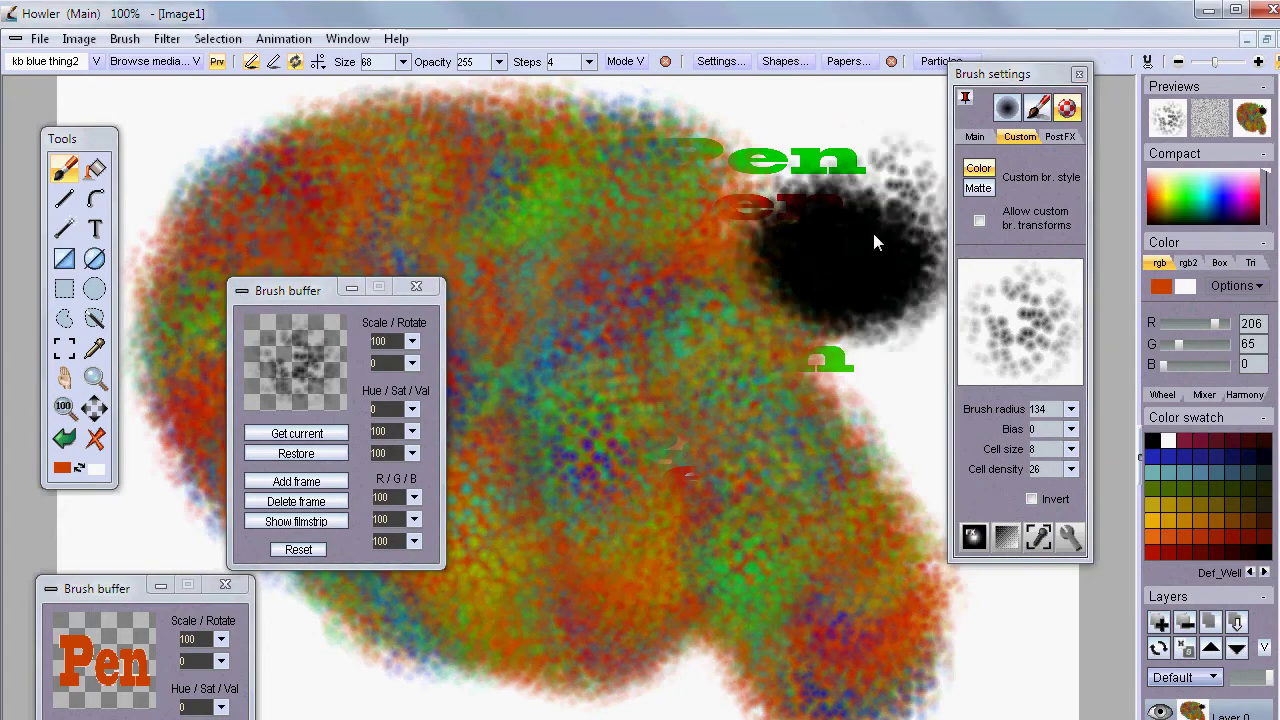
{"action": "left_click_drag", "start_coordinate": [820, 460], "coordinate": [805, 570]}
Paint multicoloured matte dabs, close the extra buffer window, and wipe the canvas white
{"action": "left_click", "coordinate": [979, 188]}
{"action": "mouse_move", "coordinate": [740, 231]}
{"action": "left_mouse_down"}
{"action": "mouse_move", "coordinate": [870, 129]}
{"action": "mouse_move", "coordinate": [787, 467]}
{"action": "left_mouse_up"}
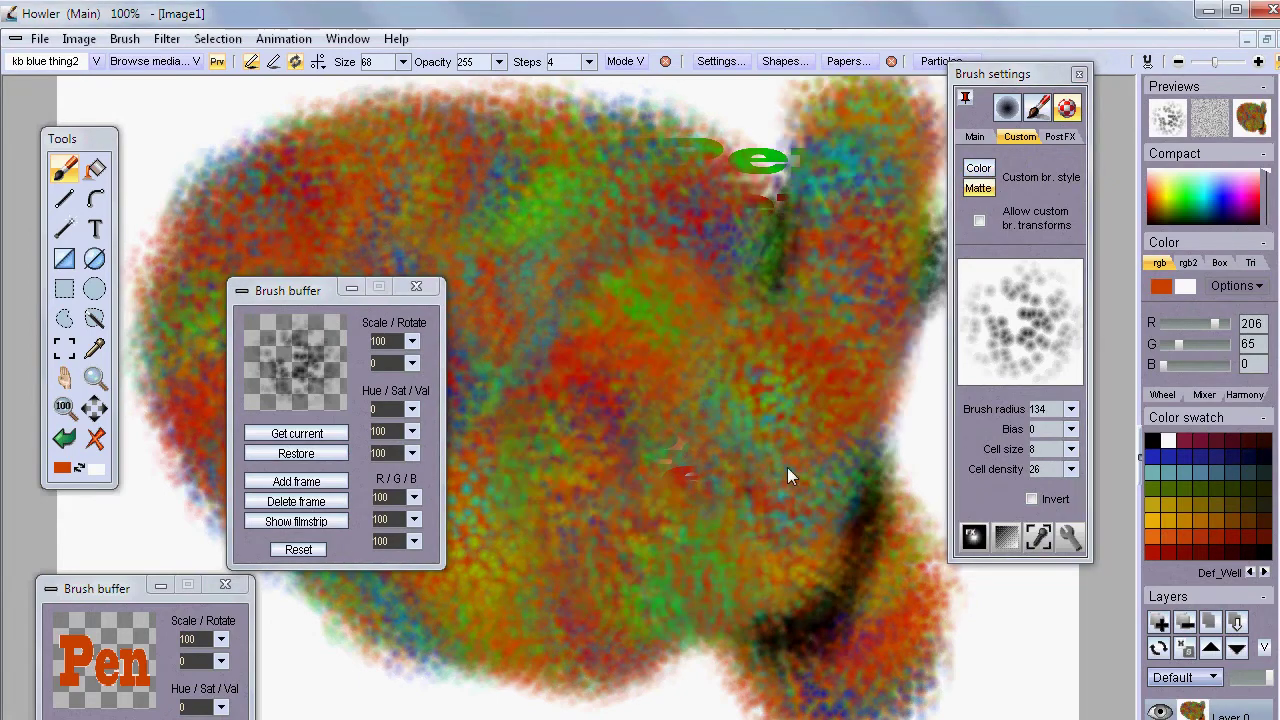
{"action": "left_click", "coordinate": [419, 288]}
{"action": "mouse_move", "coordinate": [560, 420]}
{"action": "left_mouse_down"}
{"action": "mouse_move", "coordinate": [390, 406]}
{"action": "mouse_move", "coordinate": [707, 393]}
{"action": "mouse_move", "coordinate": [842, 200]}
{"action": "mouse_move", "coordinate": [597, 543]}
{"action": "mouse_move", "coordinate": [140, 530]}
{"action": "mouse_move", "coordinate": [105, 470]}
{"action": "left_mouse_up"}
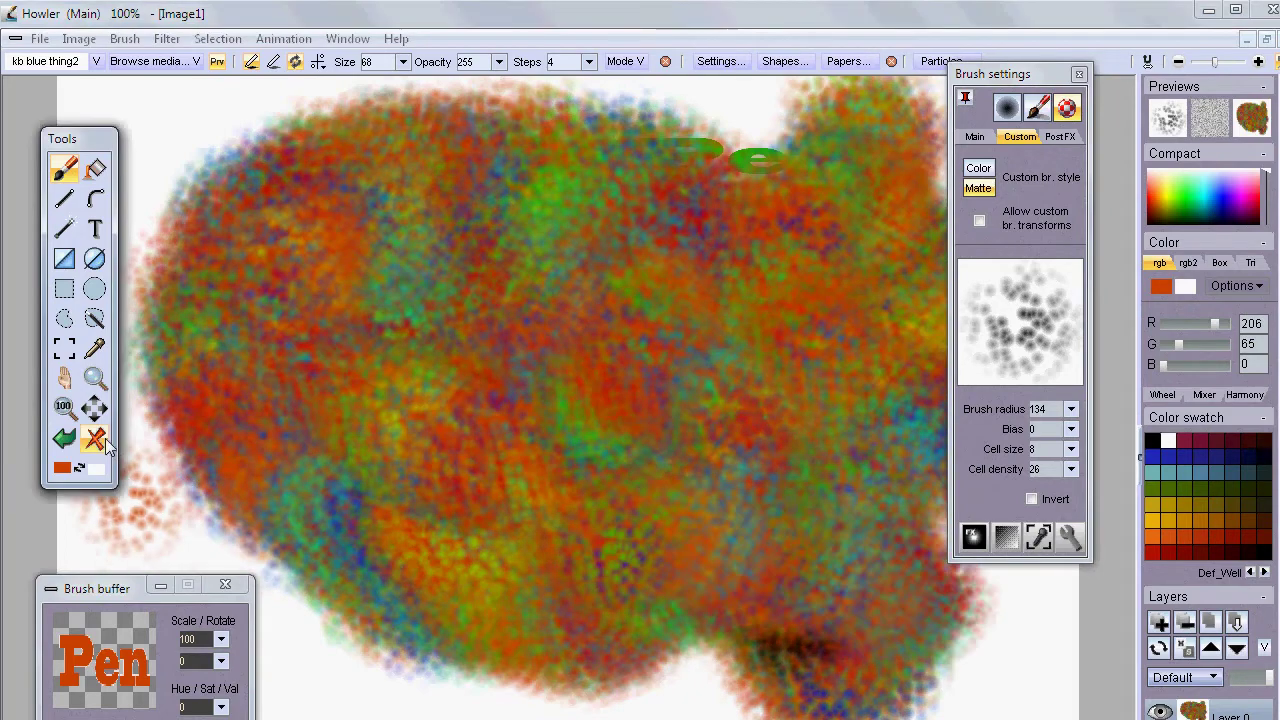
{"action": "left_click", "coordinate": [103, 440]}
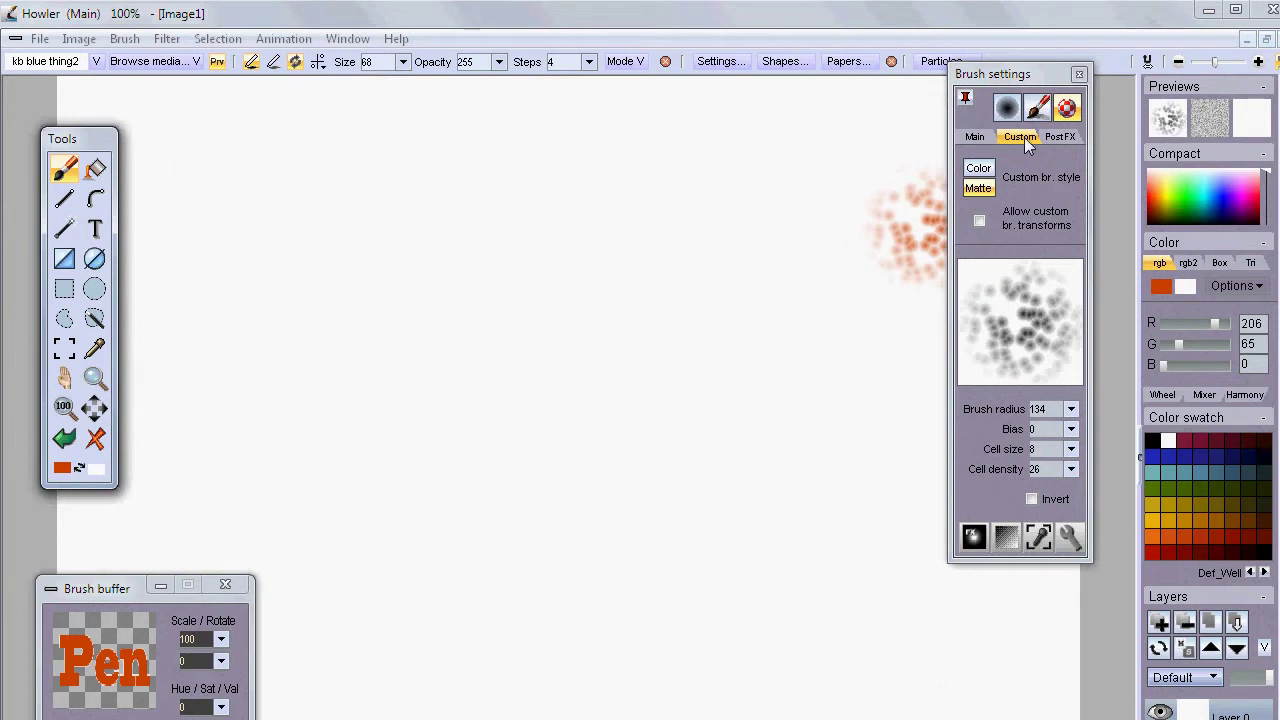
Select the Custom brush style with the antialiased pen
{"action": "left_click", "coordinate": [1039, 110]}
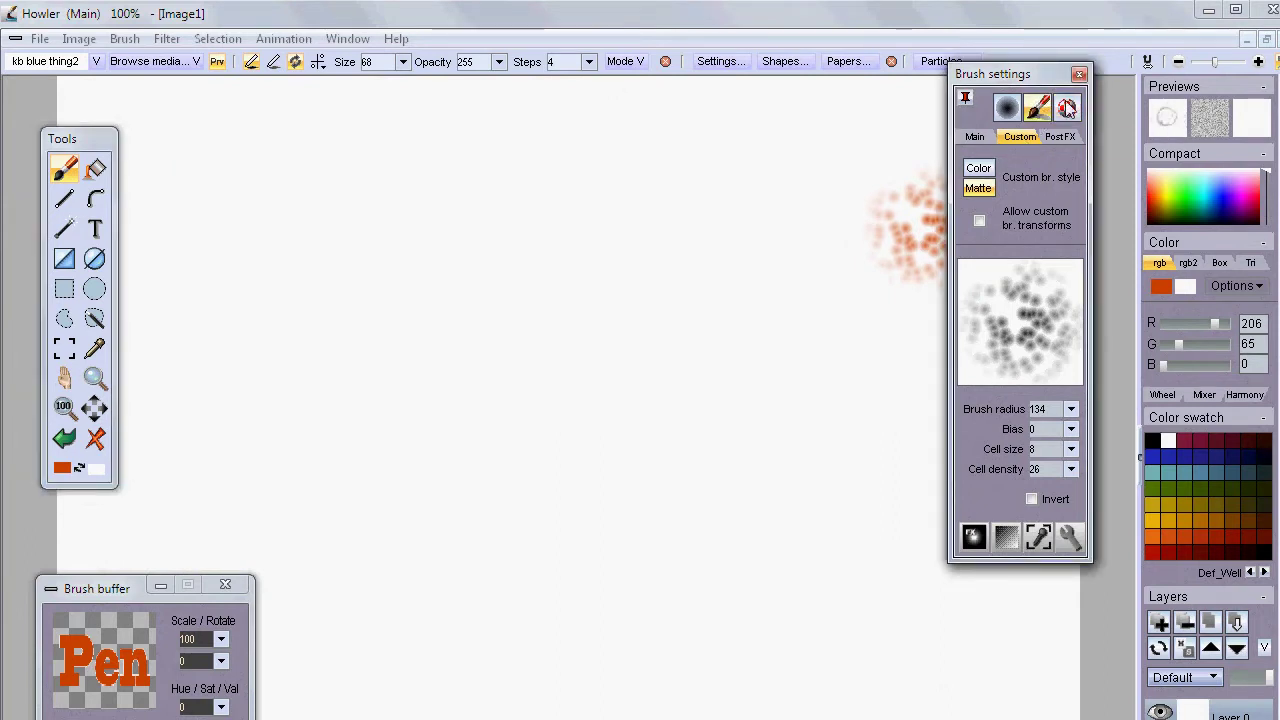
{"action": "left_click", "coordinate": [1068, 108]}
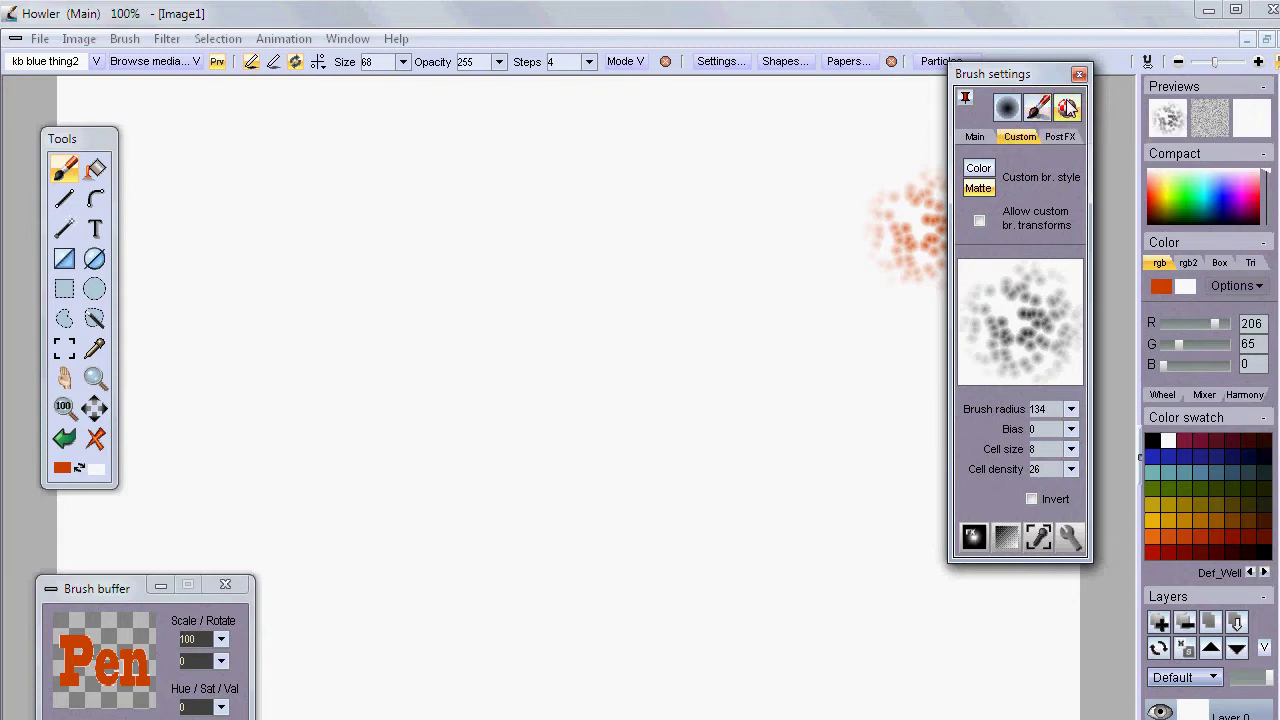
{"action": "left_click", "coordinate": [1008, 112]}
Paint two looping multicoloured test strokes, then bring up the brush library
{"action": "mouse_move", "coordinate": [228, 268]}
{"action": "left_mouse_down"}
{"action": "mouse_move", "coordinate": [428, 199]}
{"action": "mouse_move", "coordinate": [653, 372]}
{"action": "mouse_move", "coordinate": [709, 196]}
{"action": "mouse_move", "coordinate": [435, 344]}
{"action": "mouse_move", "coordinate": [484, 645]}
{"action": "mouse_move", "coordinate": [668, 510]}
{"action": "left_mouse_up"}
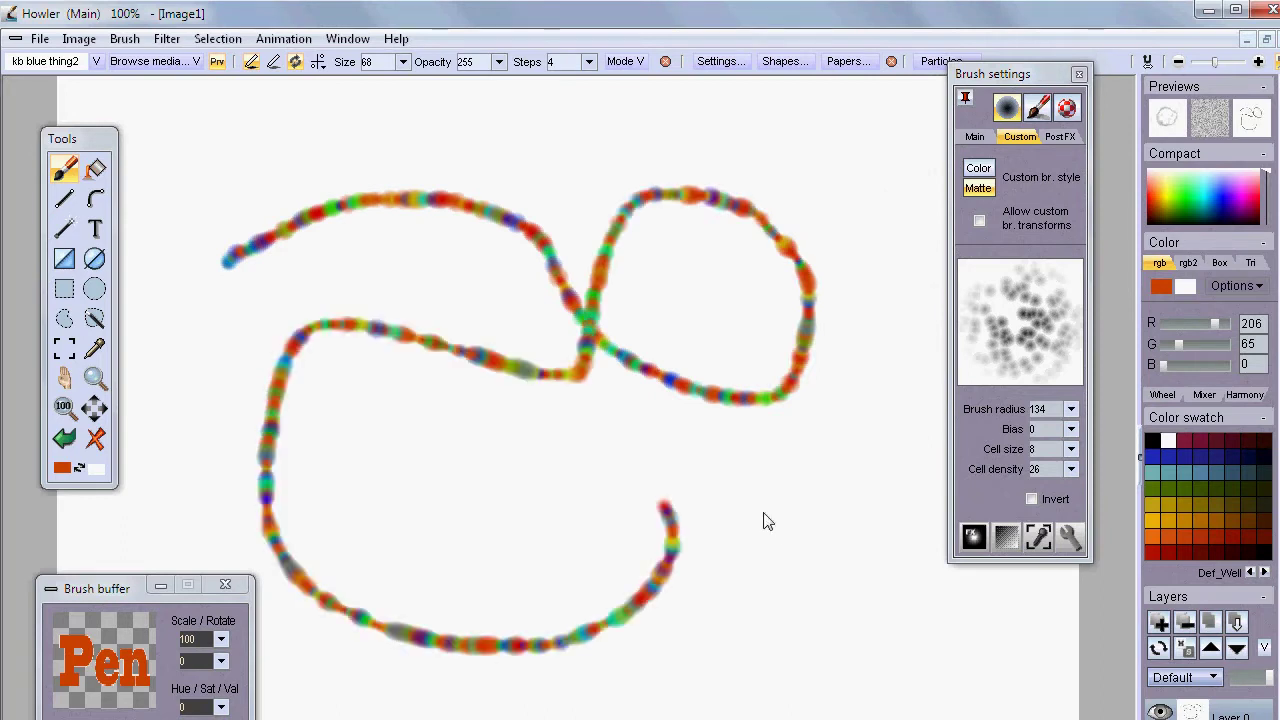
{"action": "mouse_move", "coordinate": [404, 386]}
{"action": "left_mouse_down"}
{"action": "mouse_move", "coordinate": [623, 604]}
{"action": "mouse_move", "coordinate": [590, 502]}
{"action": "left_mouse_up"}
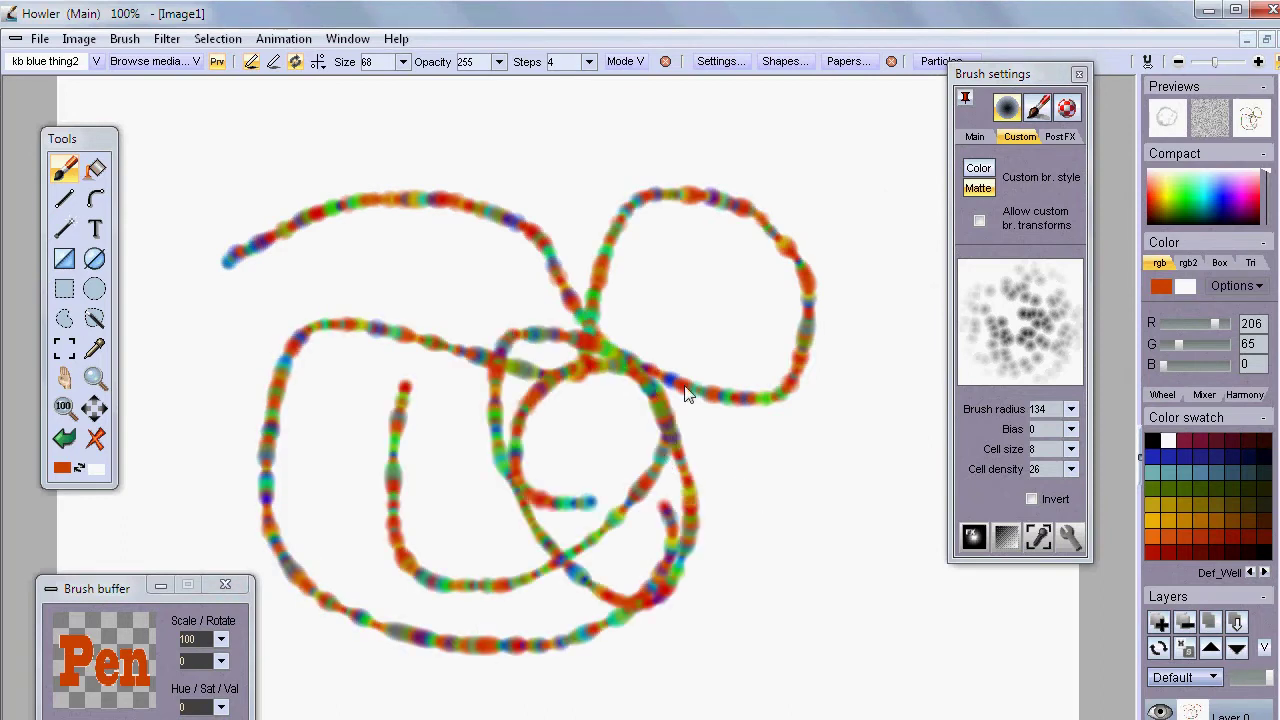
{"action": "left_click", "coordinate": [1079, 75]}
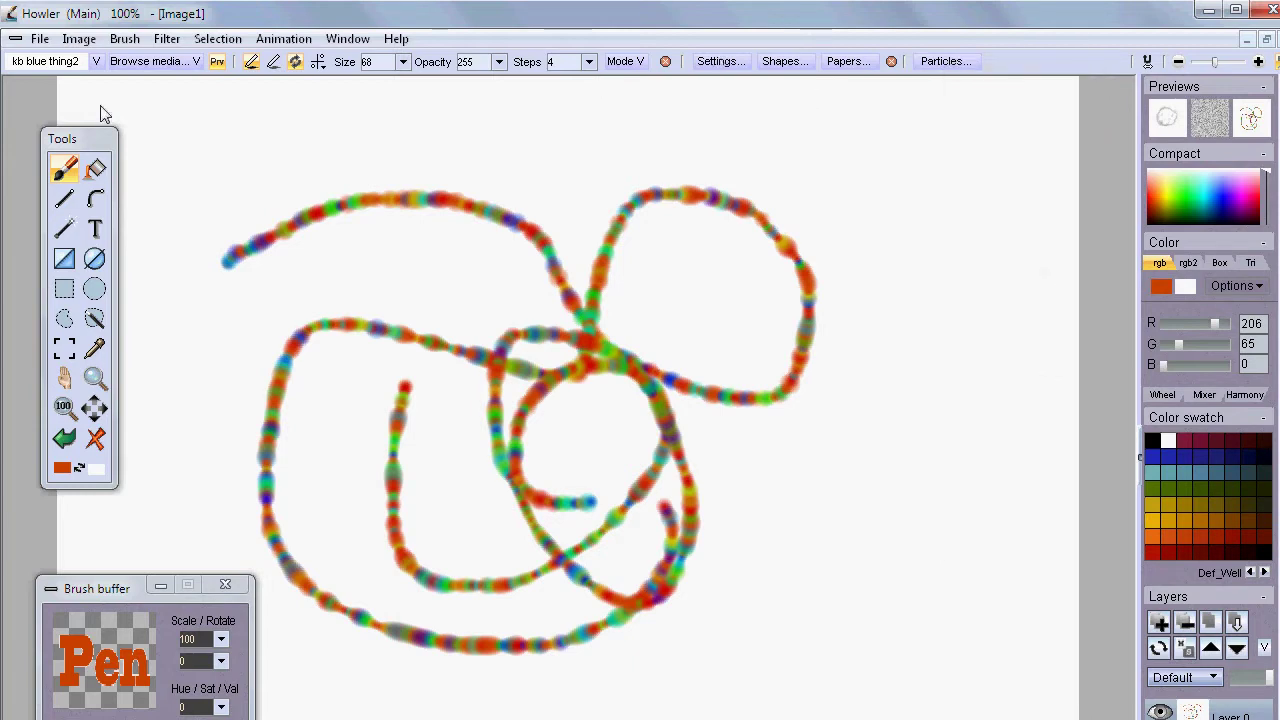
{"action": "left_click", "coordinate": [150, 62]}
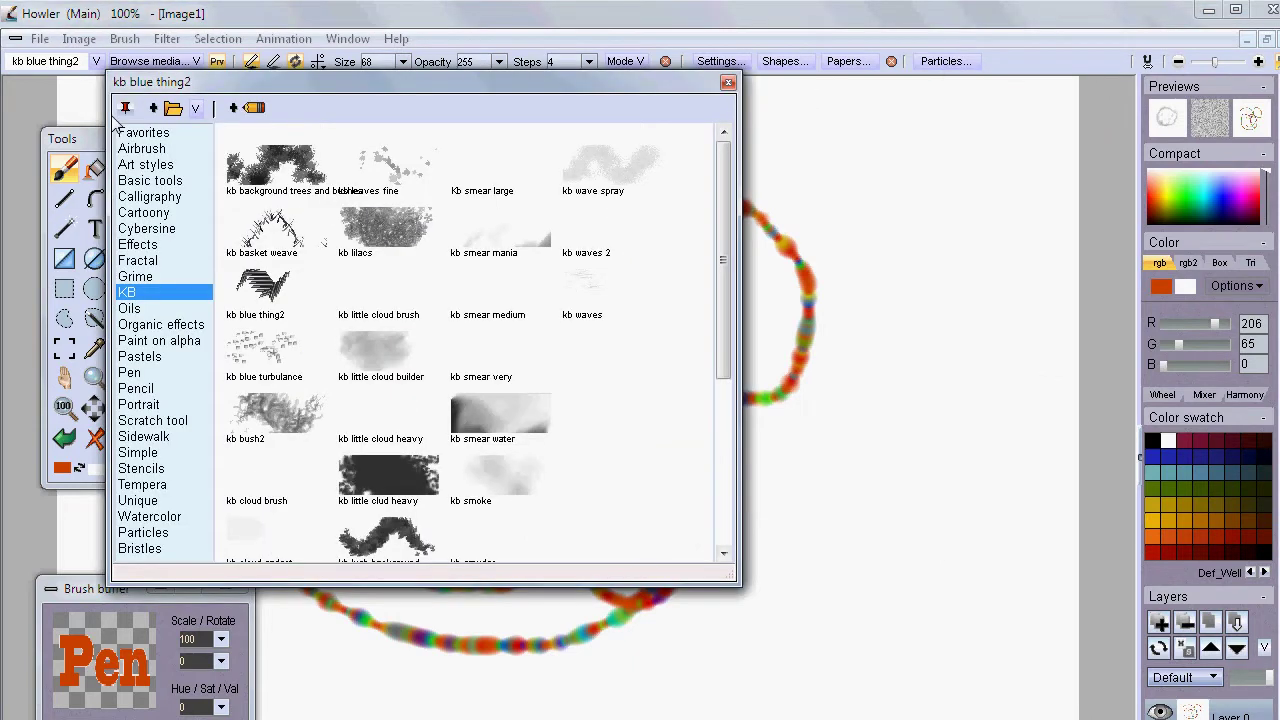
Stamp a winding path of Portrait 'Cats eye small pupil' brush strokes
{"action": "left_click", "coordinate": [148, 405]}
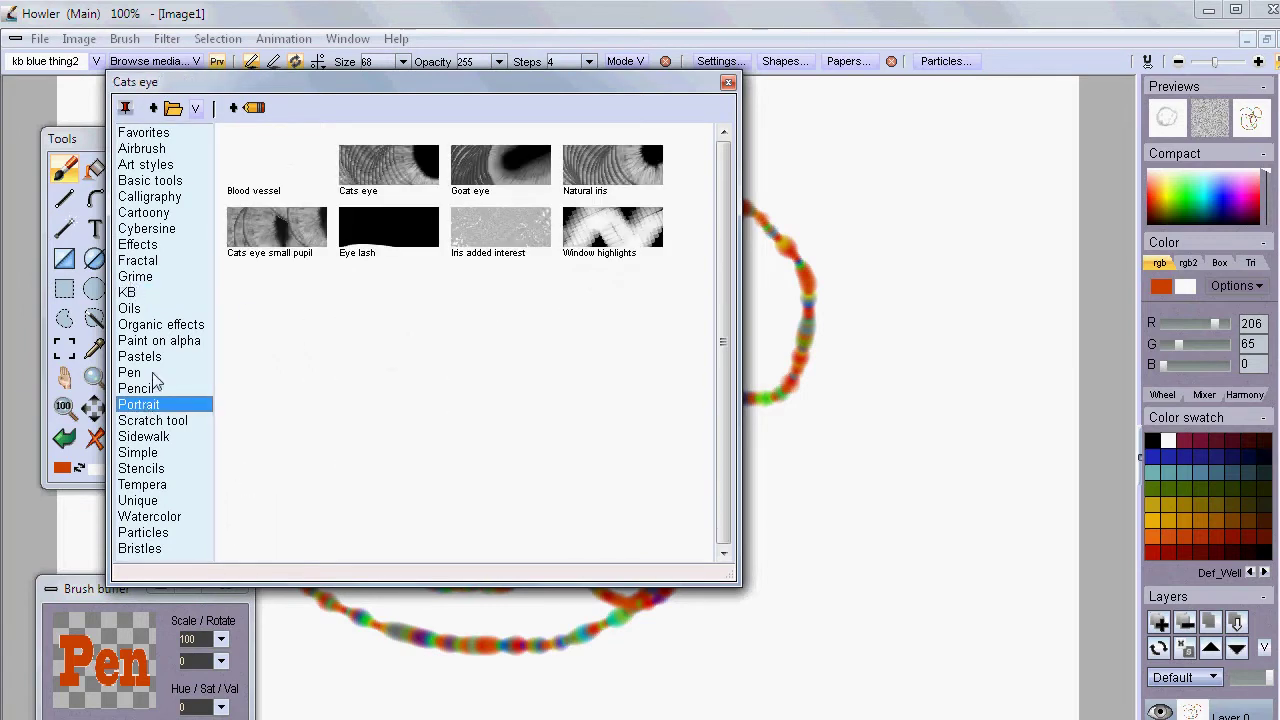
{"action": "left_click_drag", "start_coordinate": [257, 86], "coordinate": [1007, 124]}
{"action": "left_click", "coordinate": [995, 300]}
{"action": "mouse_move", "coordinate": [615, 310]}
{"action": "left_mouse_down"}
{"action": "mouse_move", "coordinate": [215, 345]}
{"action": "mouse_move", "coordinate": [502, 587]}
{"action": "mouse_move", "coordinate": [466, 309]}
{"action": "mouse_move", "coordinate": [635, 565]}
{"action": "mouse_move", "coordinate": [630, 433]}
{"action": "mouse_move", "coordinate": [830, 320]}
{"action": "left_mouse_up"}
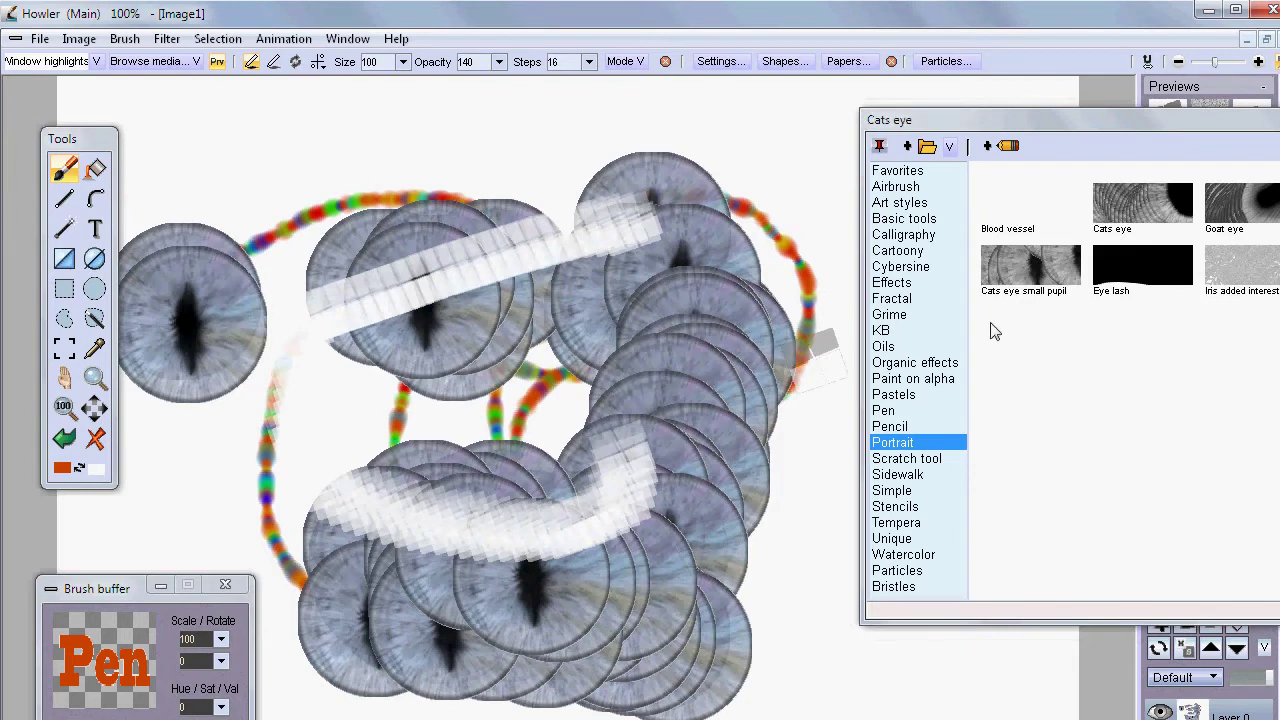
Paint test strokes with Grime_PhazerScoring and Grime_BurnZone brushes, then clear the canvas
{"action": "left_click", "coordinate": [908, 316]}
{"action": "left_click", "coordinate": [1240, 330]}
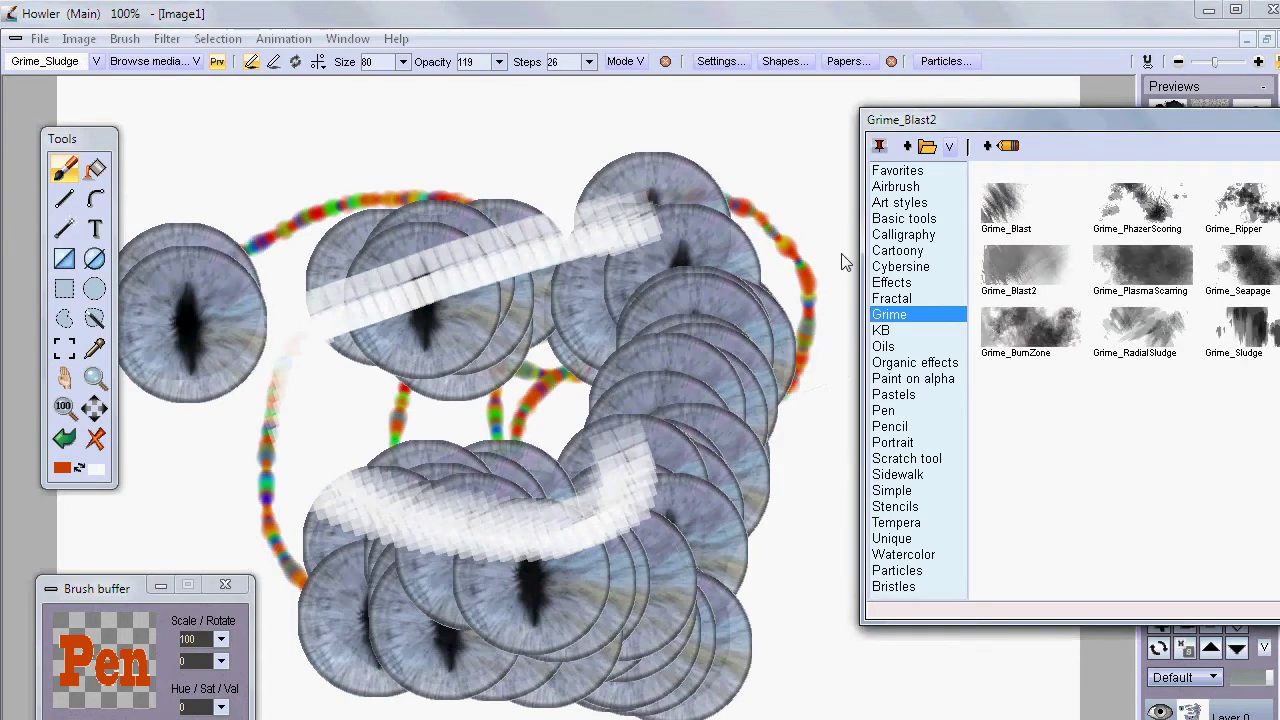
{"action": "left_click", "coordinate": [1137, 208]}
{"action": "mouse_move", "coordinate": [640, 100]}
{"action": "left_mouse_down"}
{"action": "mouse_move", "coordinate": [420, 150]}
{"action": "mouse_move", "coordinate": [336, 199]}
{"action": "left_mouse_up"}
{"action": "left_click_drag", "start_coordinate": [589, 376], "coordinate": [650, 500]}
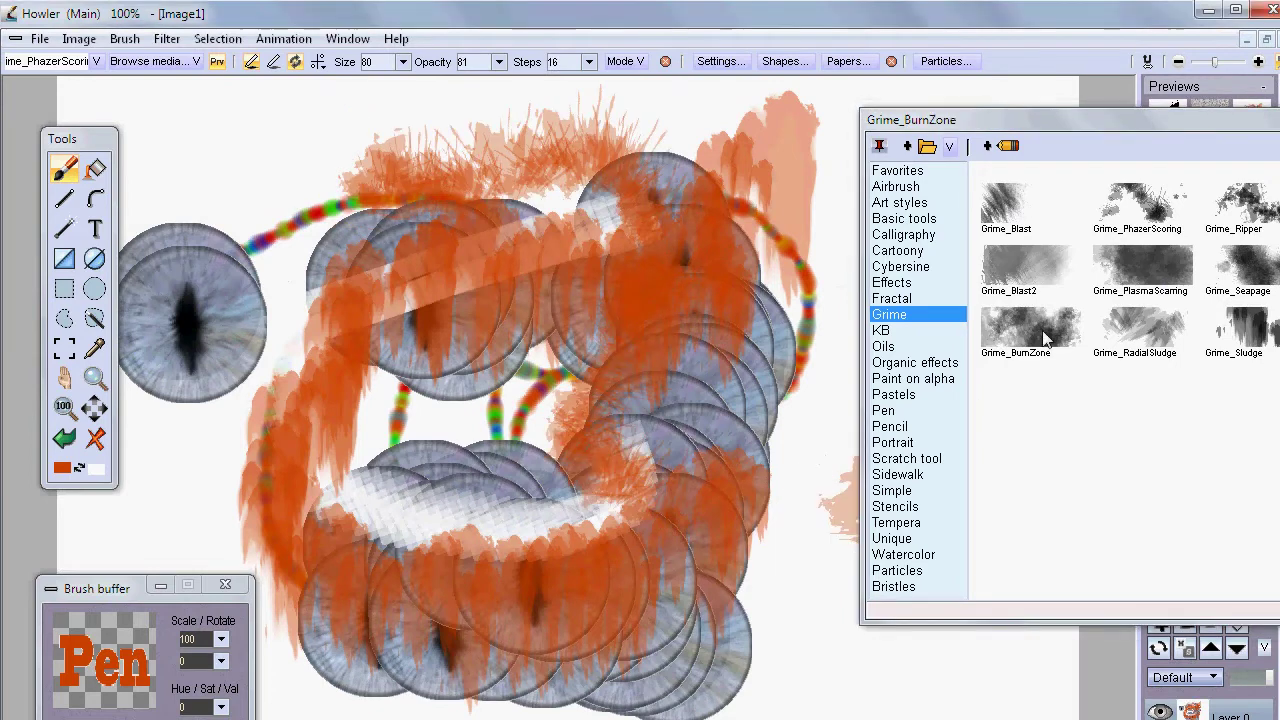
{"action": "left_click", "coordinate": [1015, 330]}
{"action": "left_click_drag", "start_coordinate": [780, 290], "coordinate": [500, 360]}
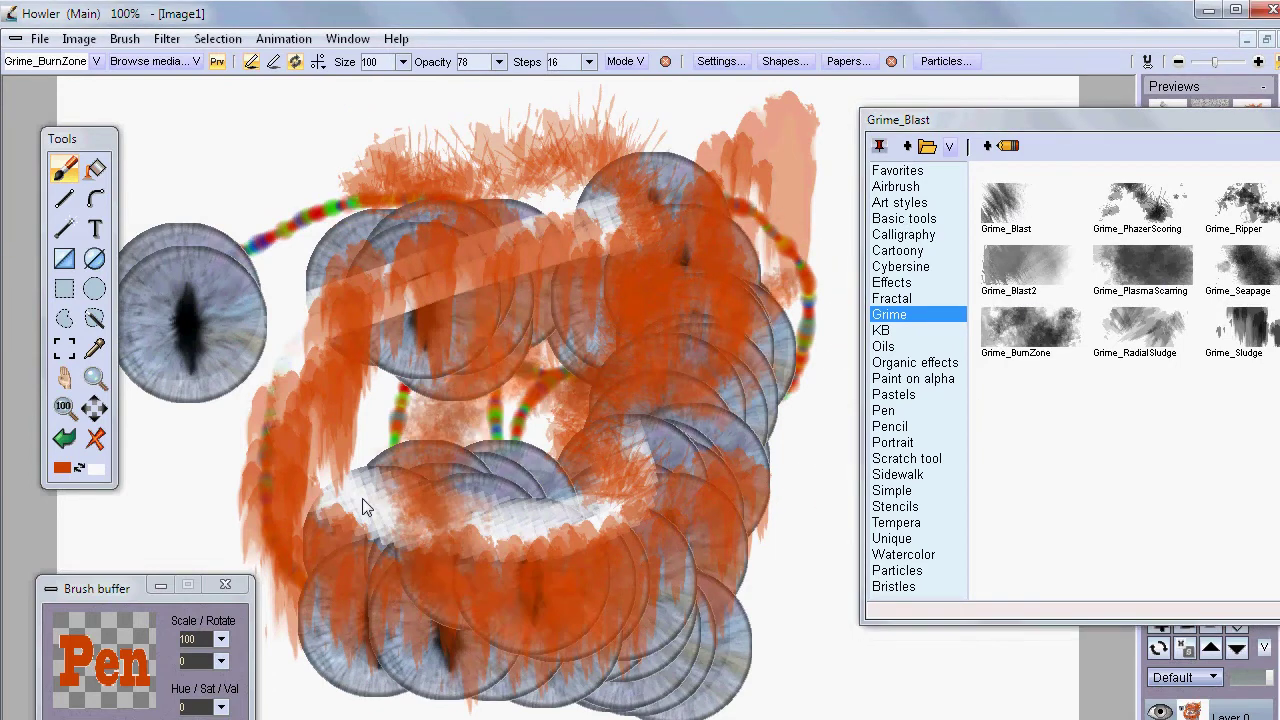
{"action": "left_click", "coordinate": [95, 438]}
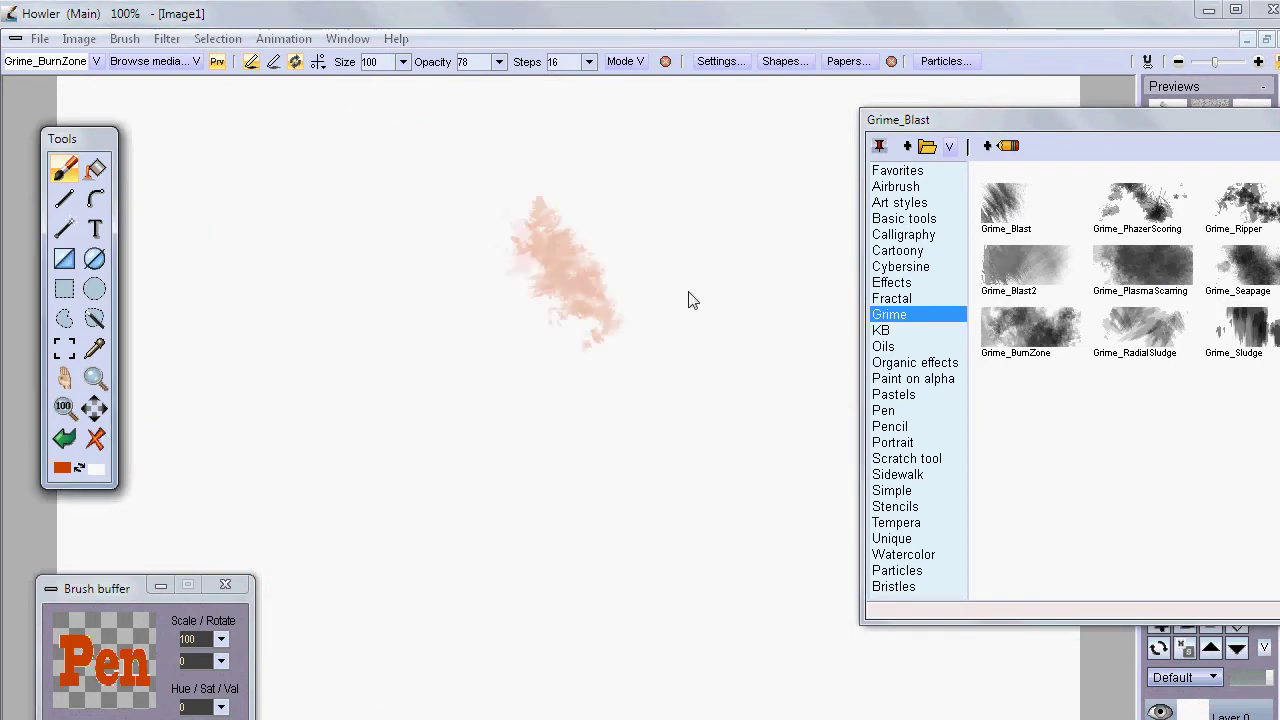
Browse the KB brushes and stamp paper tiles with kb tile mania
{"action": "left_click", "coordinate": [909, 266]}
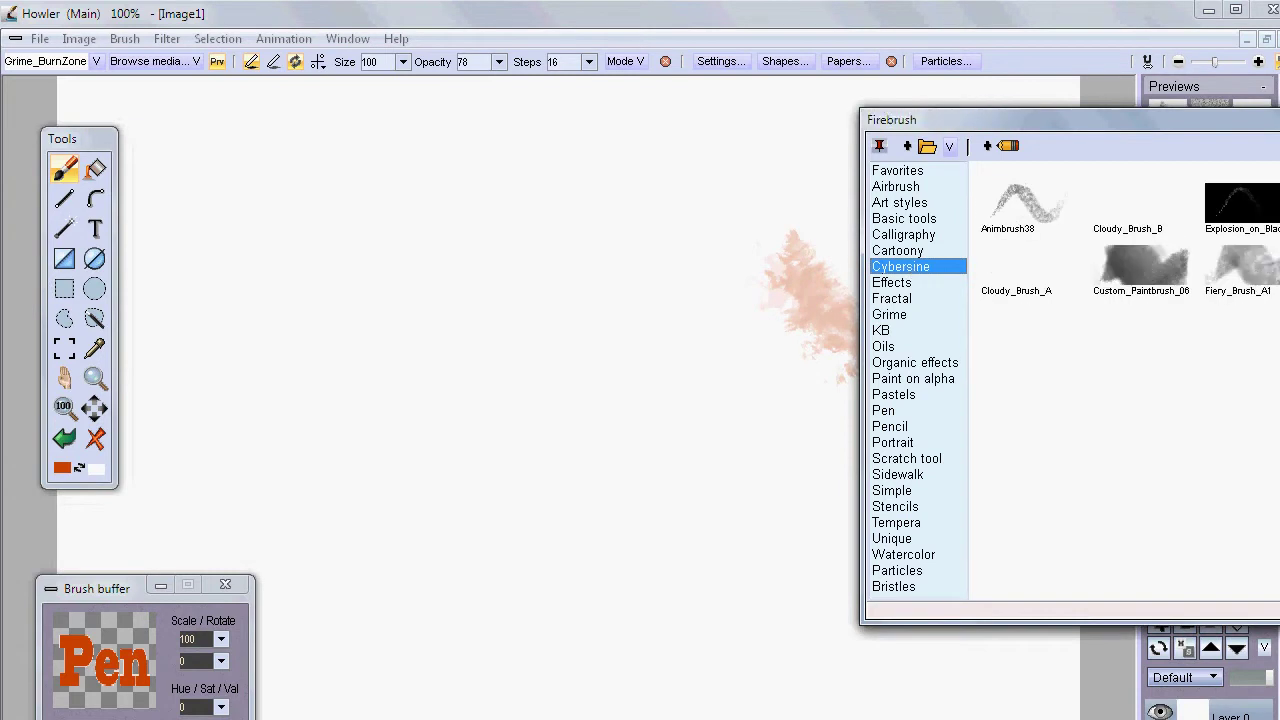
{"action": "left_click", "coordinate": [889, 331]}
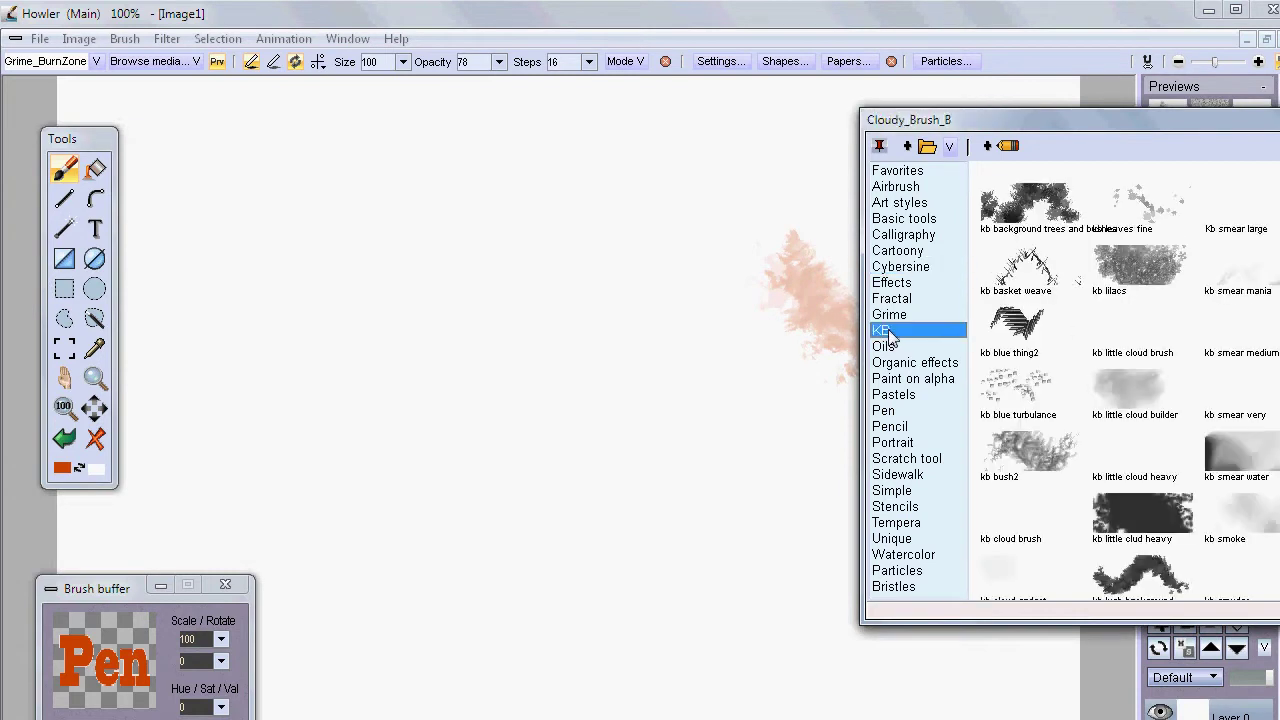
{"action": "left_click", "coordinate": [1150, 515]}
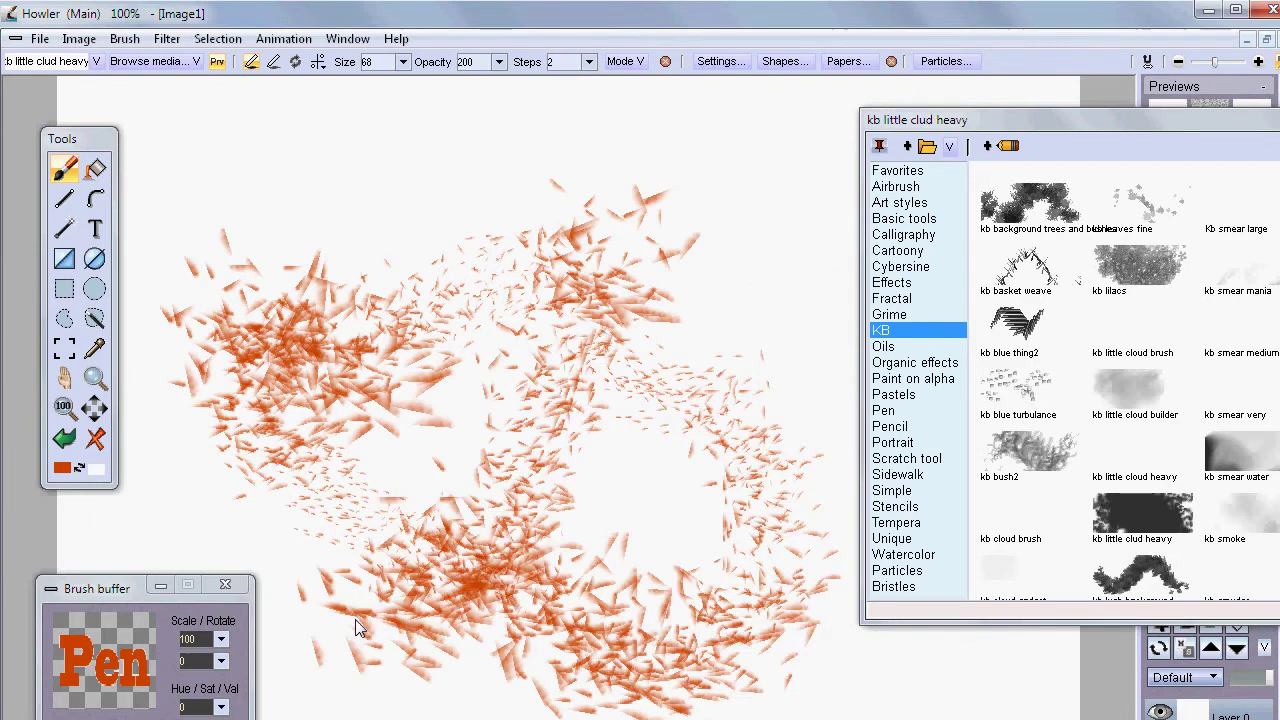
{"action": "left_click", "coordinate": [1106, 598]}
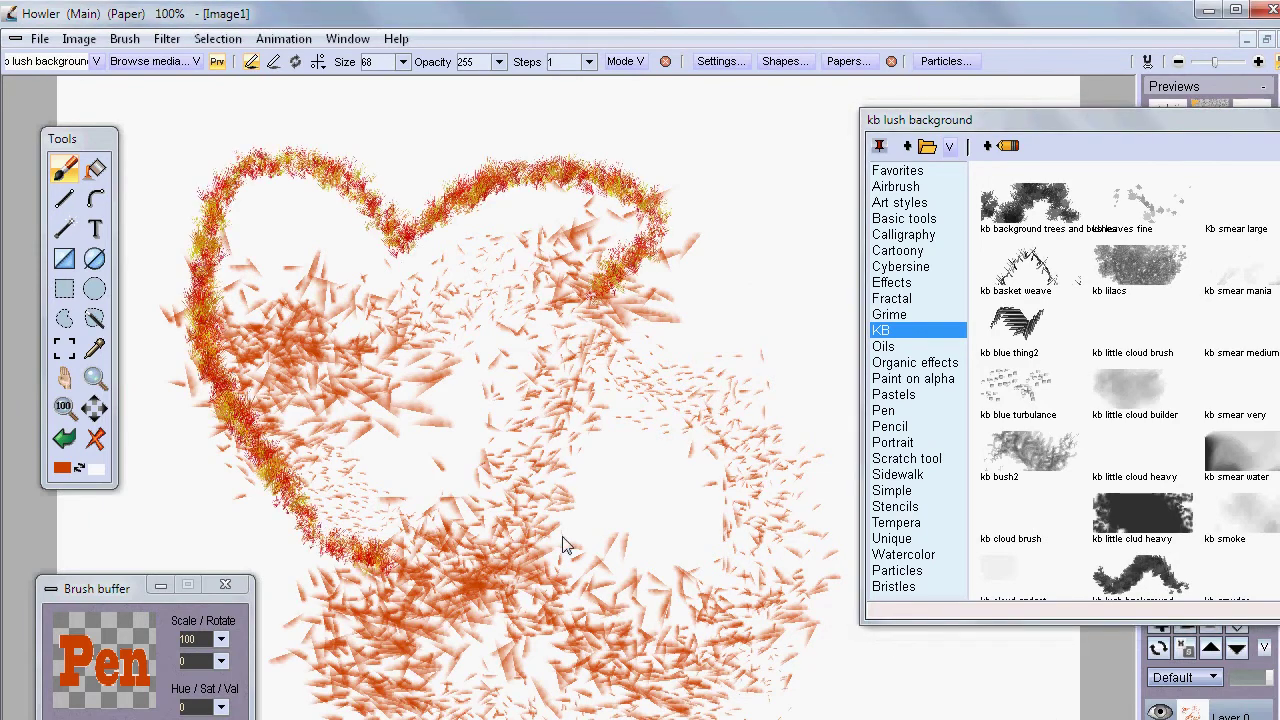
{"action": "left_click", "coordinate": [1068, 208]}
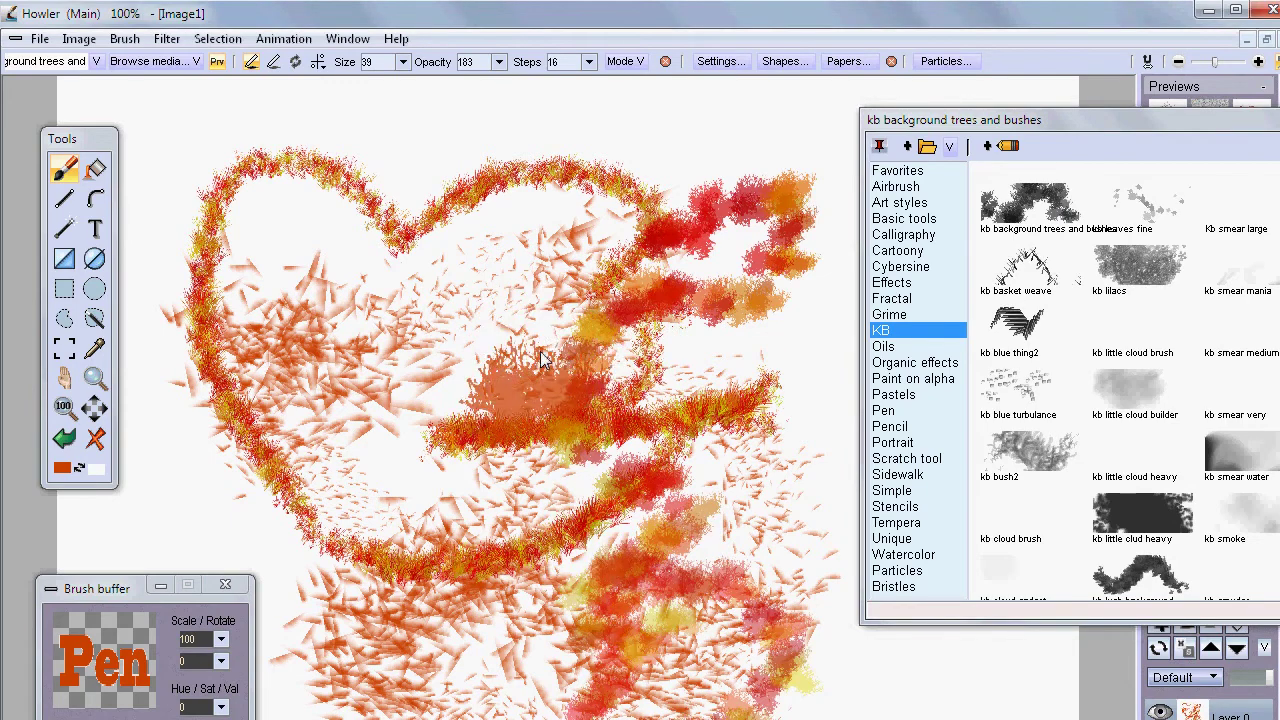
{"action": "left_click", "coordinate": [1060, 452]}
{"action": "left_click", "coordinate": [1276, 330]}
{"action": "scroll", "coordinate": [1078, 281], "scroll_direction": "down", "scroll_amount": 5}
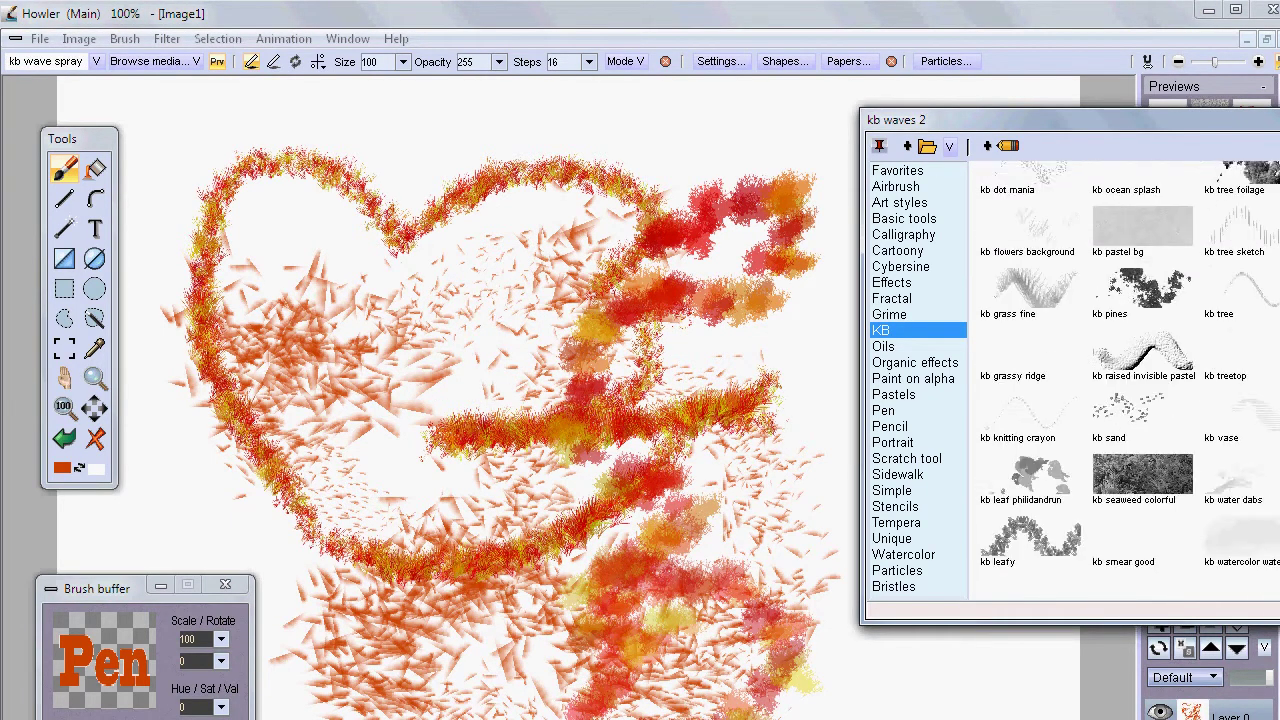
{"action": "left_click", "coordinate": [1252, 422]}
{"action": "left_click", "coordinate": [725, 376]}
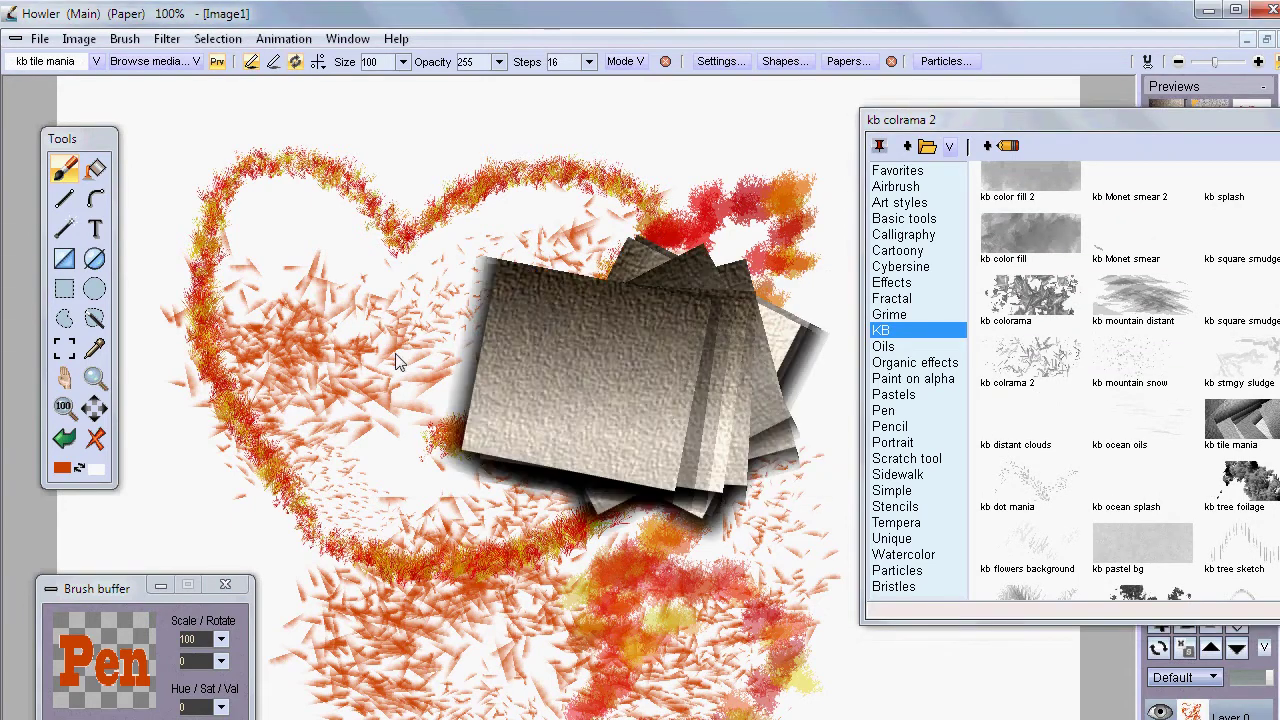
Paint large multicolour plant strokes with the kb leaf philidandrun brush
{"action": "left_click", "coordinate": [1140, 295]}
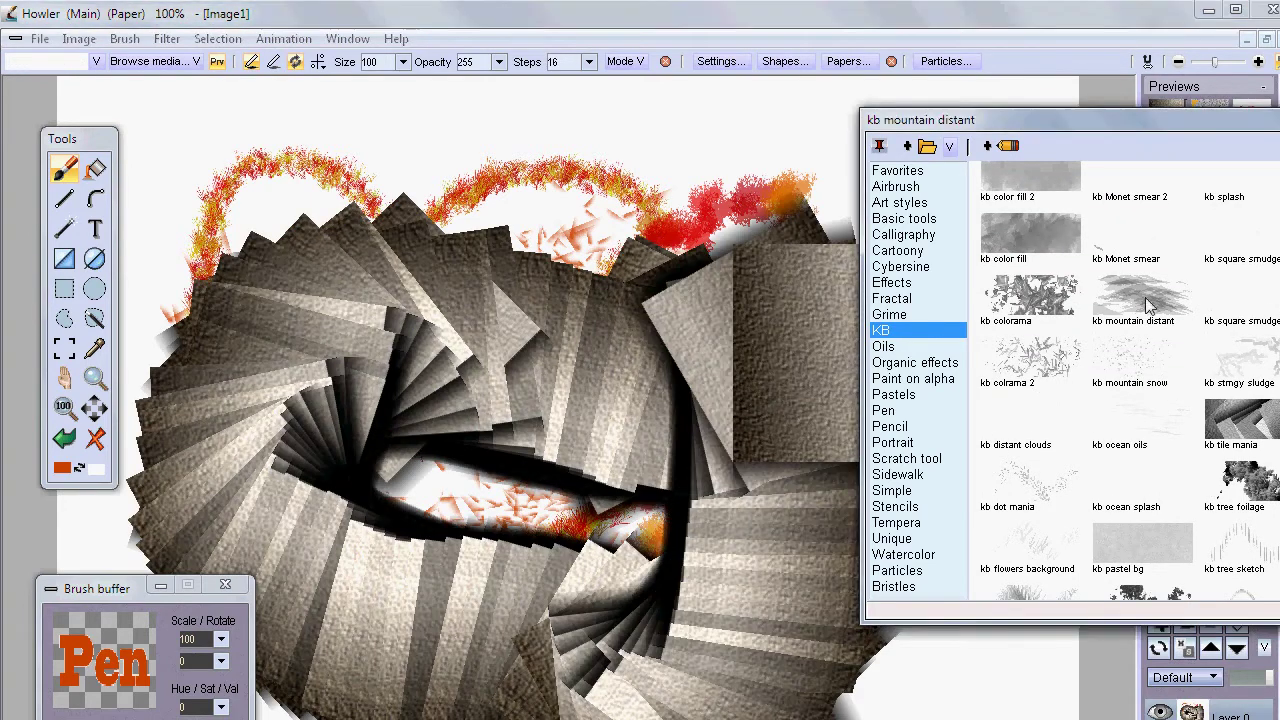
{"action": "left_click", "coordinate": [1270, 360]}
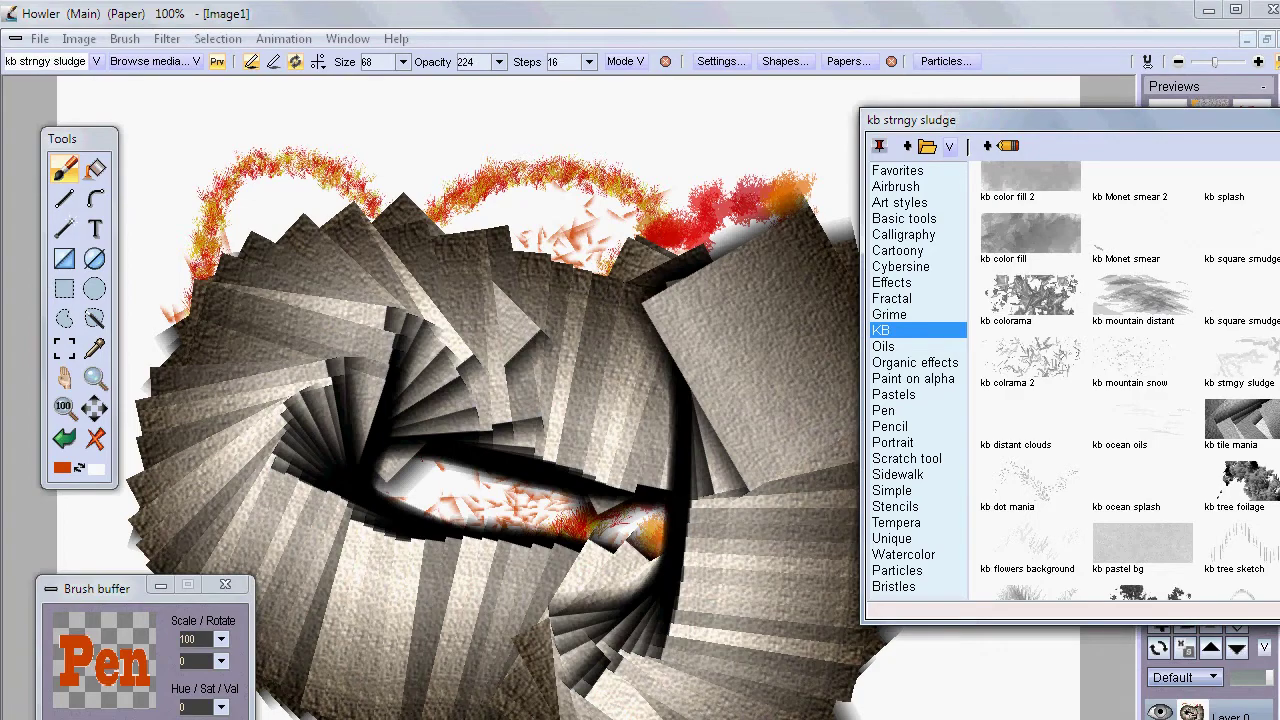
{"action": "scroll", "coordinate": [1125, 380], "scroll_direction": "down", "scroll_amount": 3}
{"action": "left_click", "coordinate": [1142, 473]}
{"action": "left_click", "coordinate": [1240, 540]}
{"action": "left_click", "coordinate": [1030, 475]}
{"action": "mouse_move", "coordinate": [760, 200]}
{"action": "left_mouse_down"}
{"action": "mouse_move", "coordinate": [685, 338]}
{"action": "mouse_move", "coordinate": [479, 303]}
{"action": "mouse_move", "coordinate": [430, 320]}
{"action": "mouse_move", "coordinate": [300, 300]}
{"action": "mouse_move", "coordinate": [140, 365]}
{"action": "left_mouse_up"}
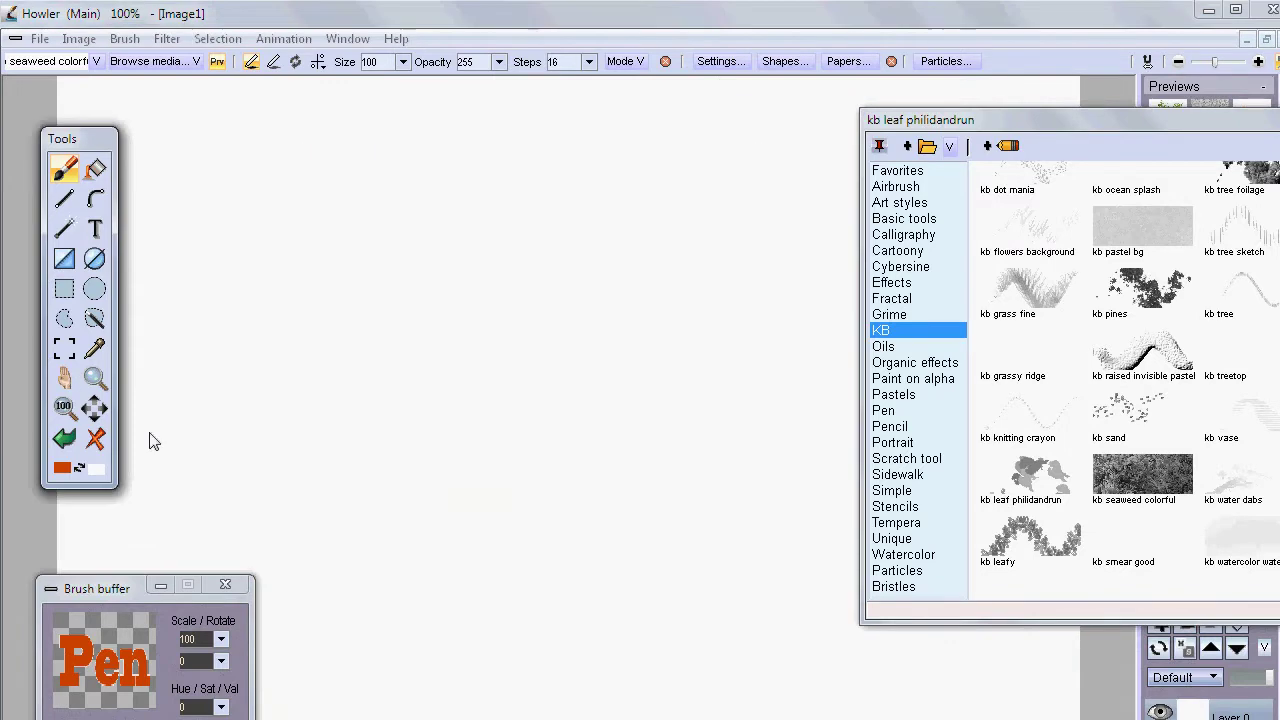
Clear the canvas and stamp a green pine plant mid-canvas
{"action": "left_click", "coordinate": [95, 438]}
{"action": "left_click", "coordinate": [440, 380]}
{"action": "mouse_move", "coordinate": [440, 381]}
{"action": "left_mouse_down"}
{"action": "mouse_move", "coordinate": [420, 394]}
{"action": "mouse_move", "coordinate": [655, 440]}
{"action": "mouse_move", "coordinate": [528, 288]}
{"action": "mouse_move", "coordinate": [357, 288]}
{"action": "mouse_move", "coordinate": [500, 490]}
{"action": "mouse_move", "coordinate": [480, 470]}
{"action": "mouse_move", "coordinate": [340, 440]}
{"action": "mouse_move", "coordinate": [613, 276]}
{"action": "mouse_move", "coordinate": [600, 330]}
{"action": "mouse_move", "coordinate": [652, 327]}
{"action": "mouse_move", "coordinate": [546, 462]}
{"action": "mouse_move", "coordinate": [420, 450]}
{"action": "mouse_move", "coordinate": [659, 517]}
{"action": "mouse_move", "coordinate": [640, 340]}
{"action": "mouse_move", "coordinate": [319, 308]}
{"action": "mouse_move", "coordinate": [260, 400]}
{"action": "left_mouse_up"}
Paint pine stamps and a green plant stroke while checking the Main brush settings
{"action": "left_click_drag", "start_coordinate": [1072, 136], "coordinate": [344, 285]}
{"action": "mouse_move", "coordinate": [850, 480]}
{"action": "left_mouse_down"}
{"action": "mouse_move", "coordinate": [900, 250]}
{"action": "mouse_move", "coordinate": [760, 120]}
{"action": "left_mouse_up"}
{"action": "left_click", "coordinate": [718, 61]}
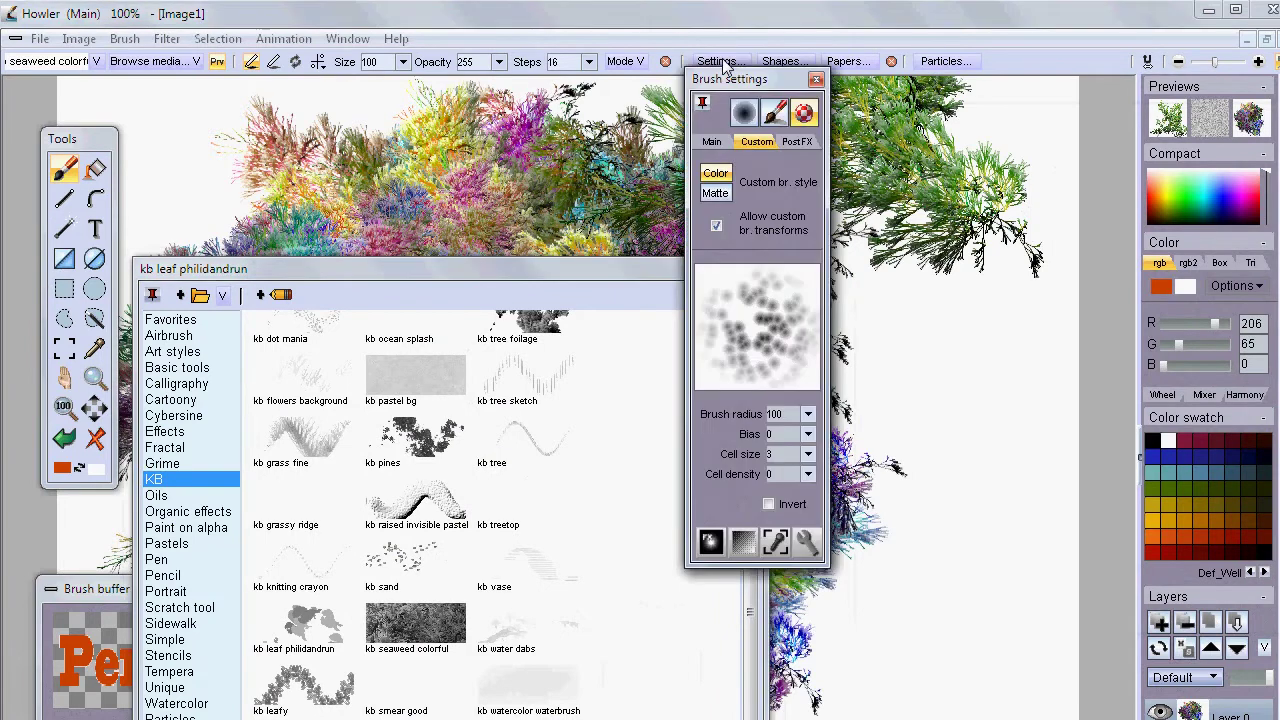
{"action": "left_click", "coordinate": [711, 142]}
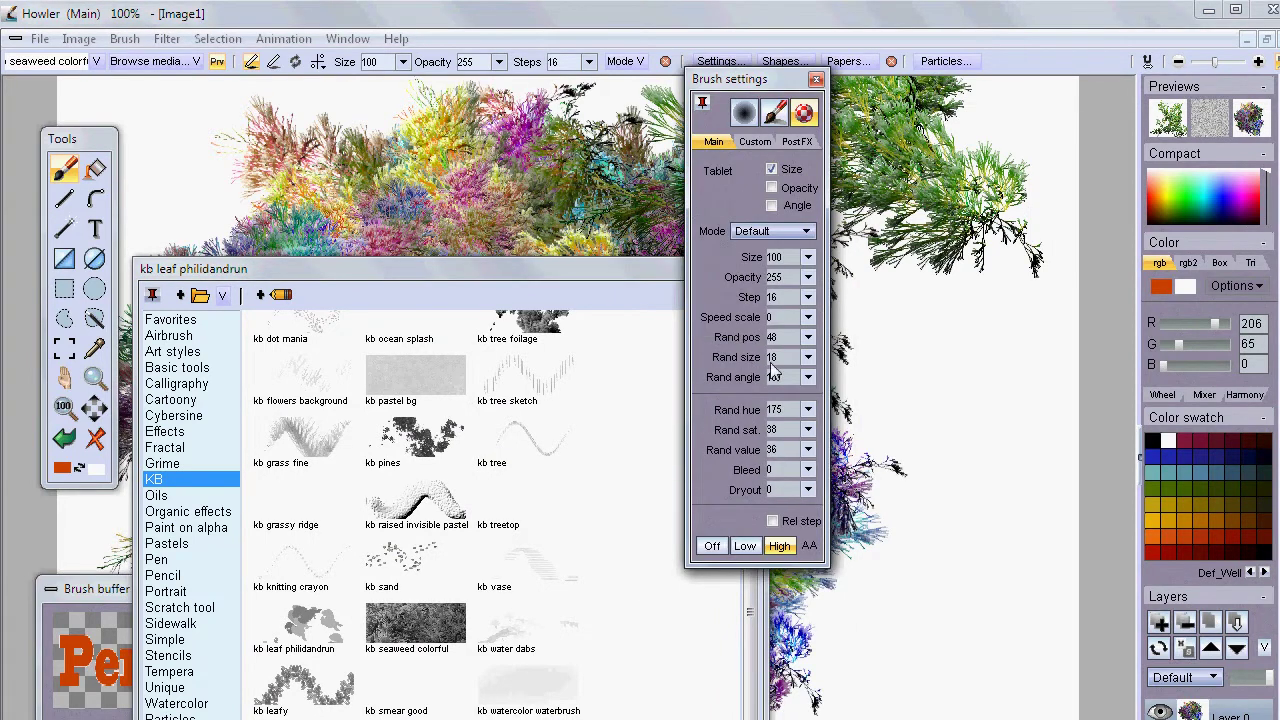
{"action": "left_click", "coordinate": [836, 515]}
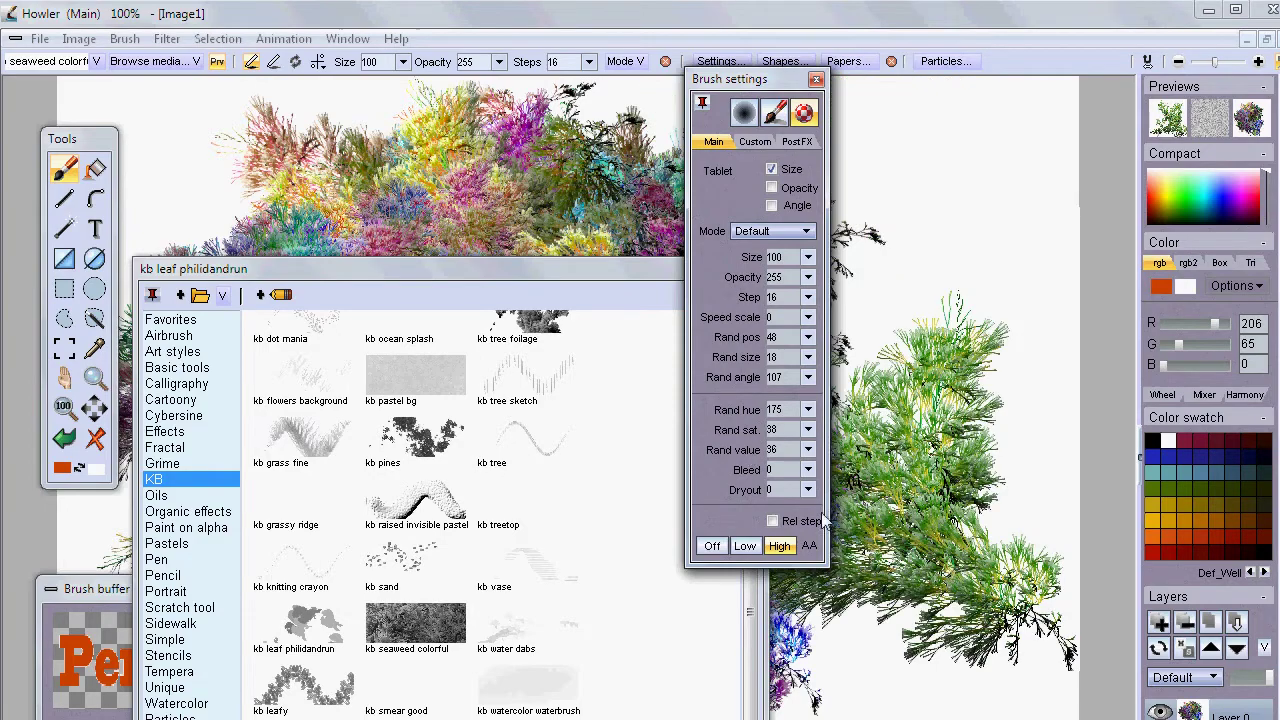
{"action": "left_click", "coordinate": [816, 79]}
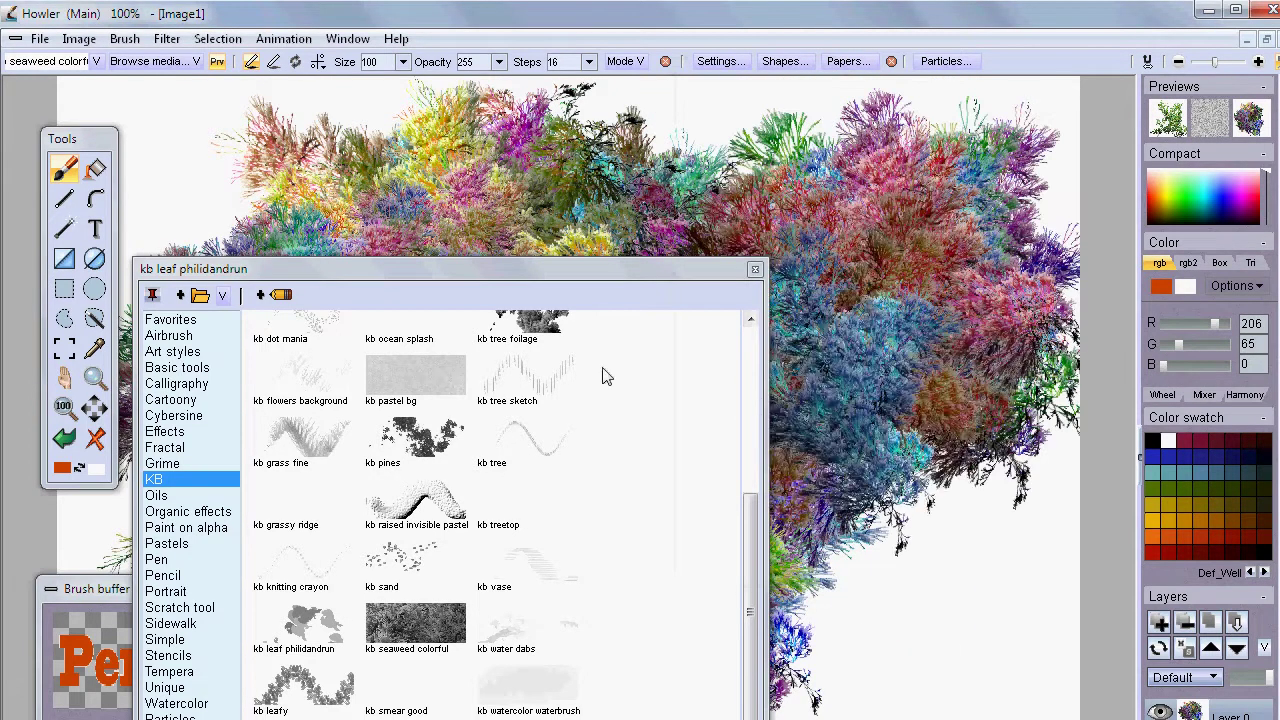
Store the kb grass fine brush in the brush buffer
{"action": "mouse_move", "coordinate": [587, 269]}
{"action": "left_mouse_down"}
{"action": "mouse_move", "coordinate": [1211, 358]}
{"action": "mouse_move", "coordinate": [1263, 201]}
{"action": "mouse_move", "coordinate": [1279, 196]}
{"action": "left_mouse_up"}
{"action": "left_click", "coordinate": [1022, 368]}
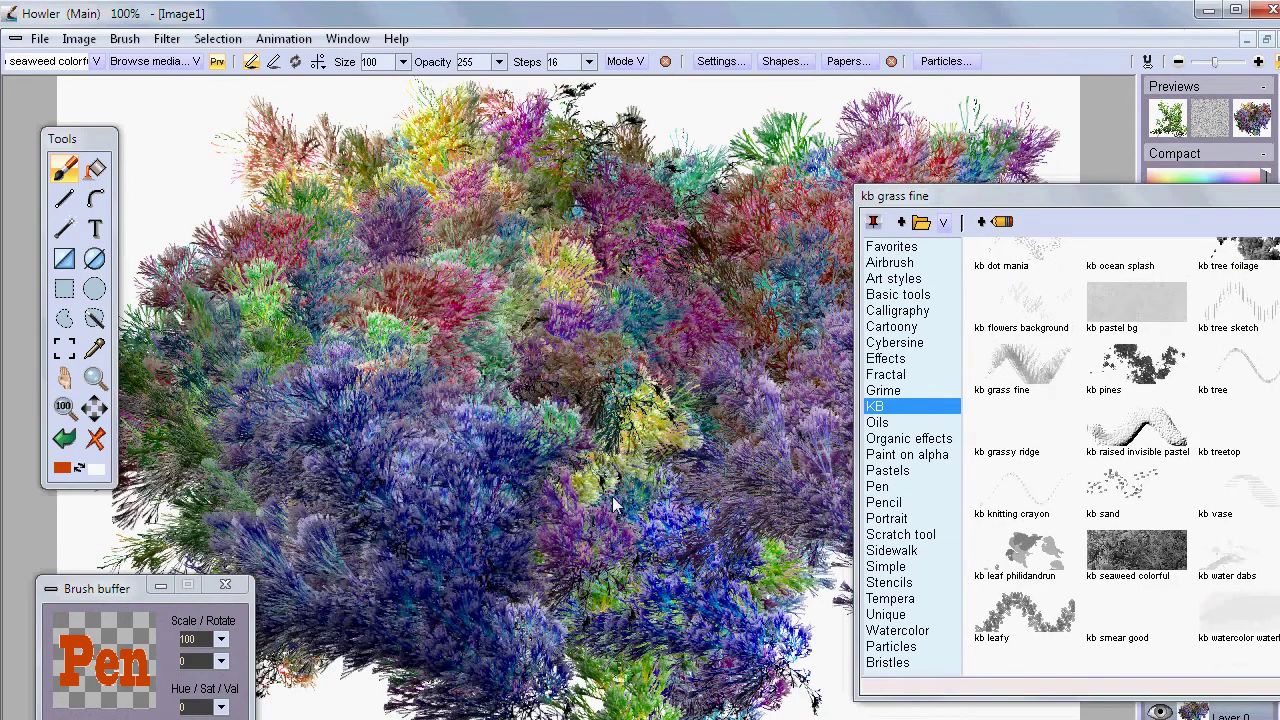
{"action": "left_click", "coordinate": [125, 39]}
{"action": "left_click", "coordinate": [92, 137]}
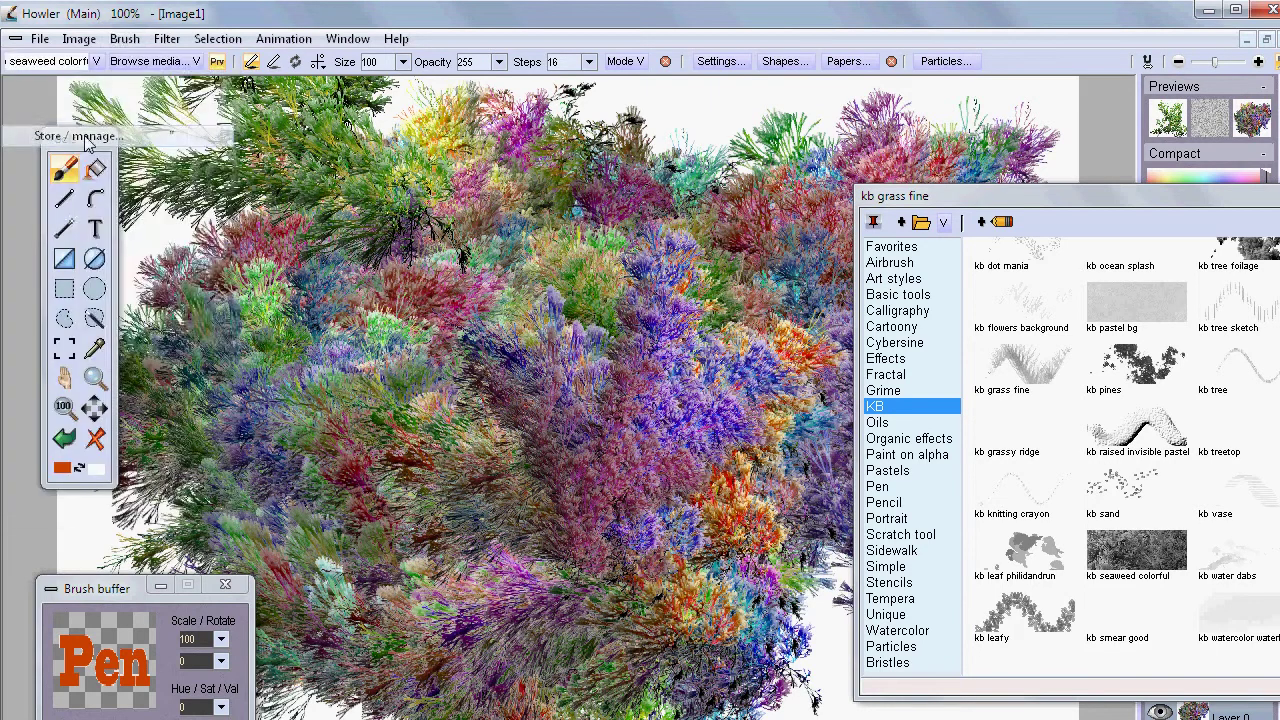
{"action": "left_click", "coordinate": [155, 320]}
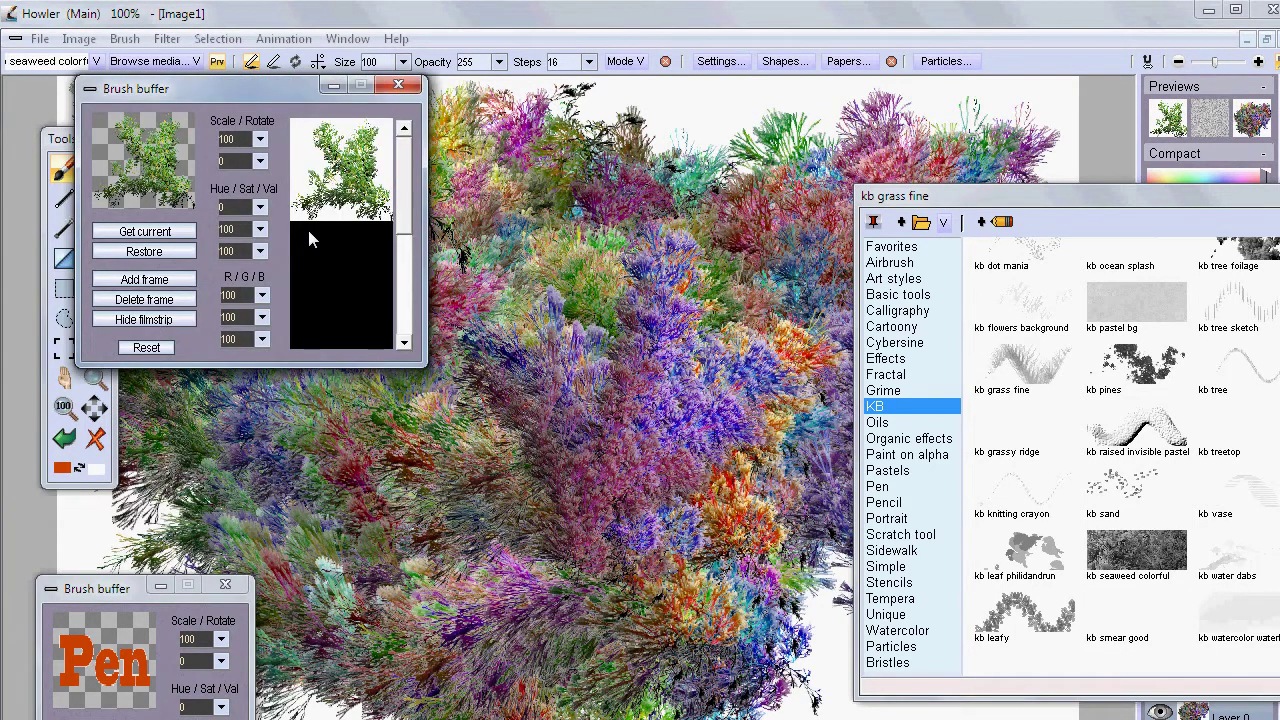
Paint grass strokes, close the brush buffer, pick kb tree foilage, and close the library
{"action": "mouse_move", "coordinate": [466, 426]}
{"action": "left_mouse_down"}
{"action": "mouse_move", "coordinate": [520, 380]}
{"action": "mouse_move", "coordinate": [480, 300]}
{"action": "mouse_move", "coordinate": [398, 487]}
{"action": "mouse_move", "coordinate": [606, 485]}
{"action": "mouse_move", "coordinate": [410, 648]}
{"action": "mouse_move", "coordinate": [680, 585]}
{"action": "mouse_move", "coordinate": [645, 684]}
{"action": "mouse_move", "coordinate": [840, 480]}
{"action": "left_mouse_up"}
{"action": "mouse_move", "coordinate": [710, 690]}
{"action": "left_mouse_down"}
{"action": "mouse_move", "coordinate": [770, 550]}
{"action": "mouse_move", "coordinate": [600, 450]}
{"action": "mouse_move", "coordinate": [462, 545]}
{"action": "mouse_move", "coordinate": [640, 245]}
{"action": "mouse_move", "coordinate": [415, 520]}
{"action": "mouse_move", "coordinate": [430, 575]}
{"action": "mouse_move", "coordinate": [840, 430]}
{"action": "left_mouse_up"}
{"action": "left_click", "coordinate": [398, 84]}
{"action": "left_click", "coordinate": [1240, 255]}
{"action": "left_click_drag", "start_coordinate": [1248, 205], "coordinate": [1111, 251]}
{"action": "left_click", "coordinate": [553, 300]}
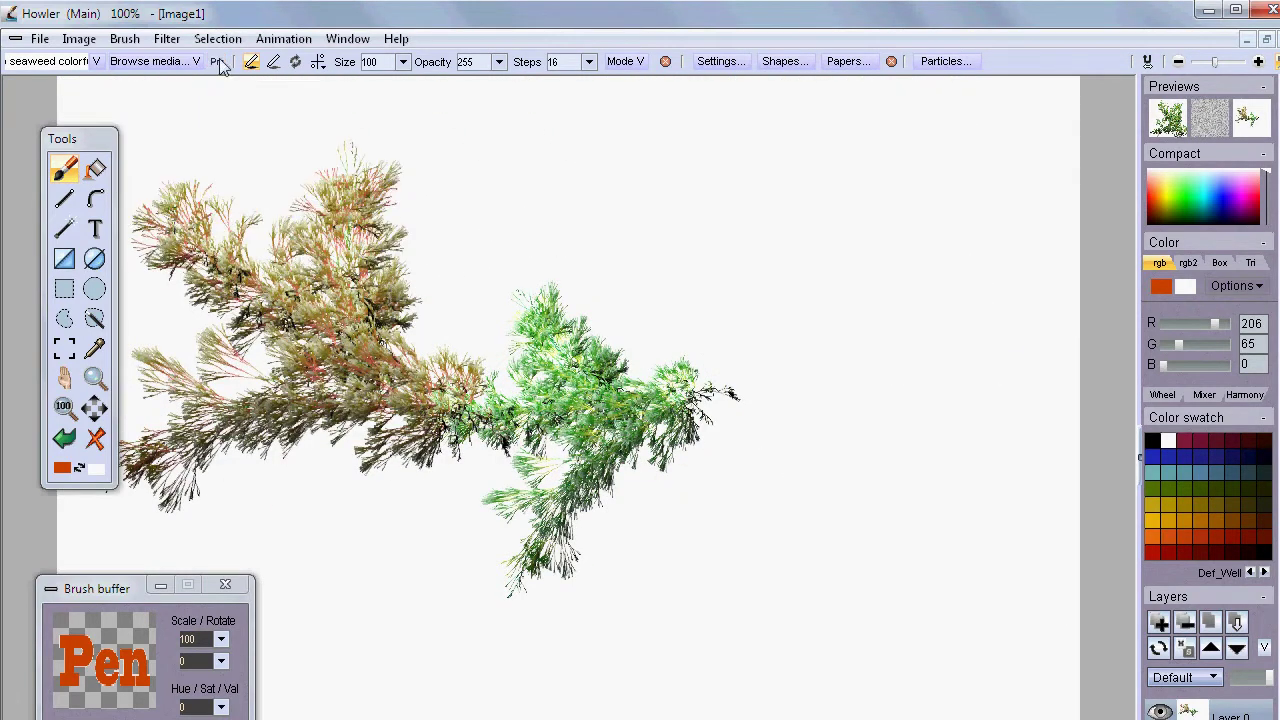
Enable Optipuss particles and paint a few test particle strokes
{"action": "left_click", "coordinate": [945, 63]}
{"action": "left_click_drag", "start_coordinate": [933, 79], "coordinate": [1050, 101]}
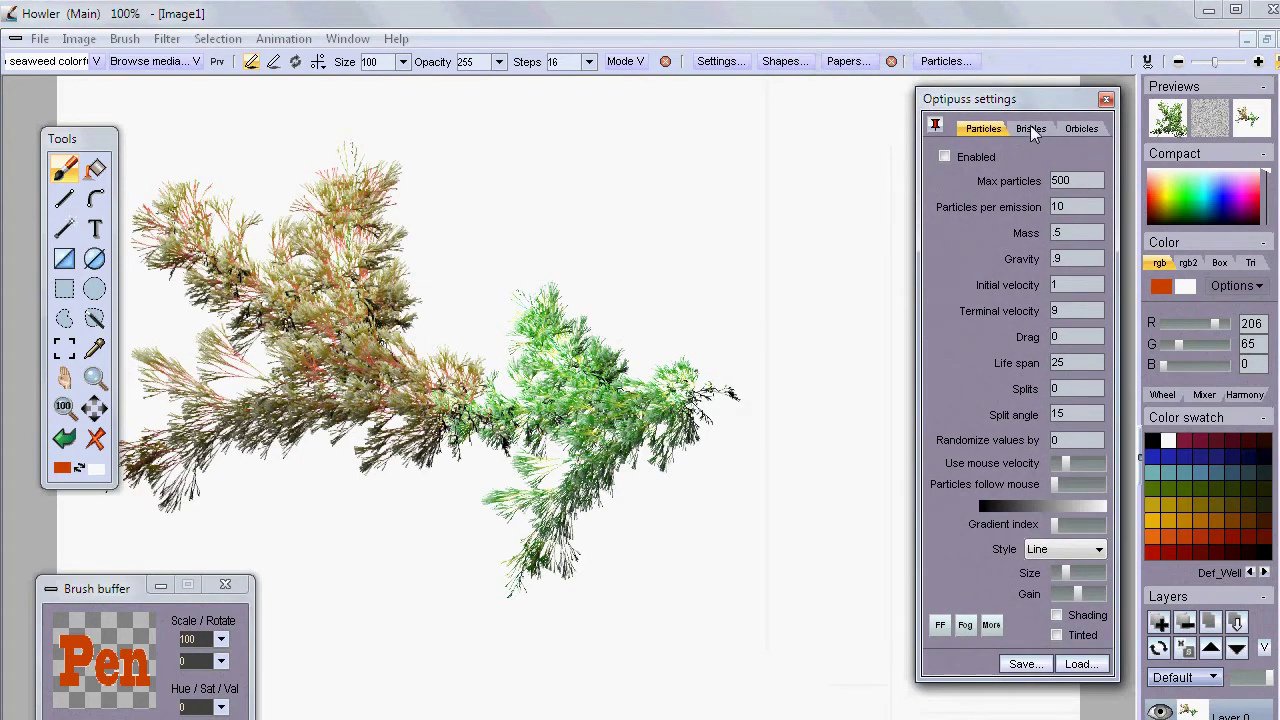
{"action": "left_click", "coordinate": [1031, 129]}
{"action": "left_click", "coordinate": [1086, 129]}
{"action": "left_click", "coordinate": [999, 131]}
{"action": "left_click", "coordinate": [945, 157]}
{"action": "mouse_move", "coordinate": [768, 238]}
{"action": "left_mouse_down"}
{"action": "mouse_move", "coordinate": [734, 221]}
{"action": "mouse_move", "coordinate": [392, 230]}
{"action": "mouse_move", "coordinate": [118, 382]}
{"action": "left_mouse_up"}
{"action": "mouse_move", "coordinate": [146, 547]}
{"action": "left_mouse_down"}
{"action": "mouse_move", "coordinate": [527, 243]}
{"action": "mouse_move", "coordinate": [586, 477]}
{"action": "mouse_move", "coordinate": [539, 362]}
{"action": "mouse_move", "coordinate": [568, 313]}
{"action": "mouse_move", "coordinate": [592, 309]}
{"action": "mouse_move", "coordinate": [684, 347]}
{"action": "mouse_move", "coordinate": [790, 310]}
{"action": "left_mouse_up"}
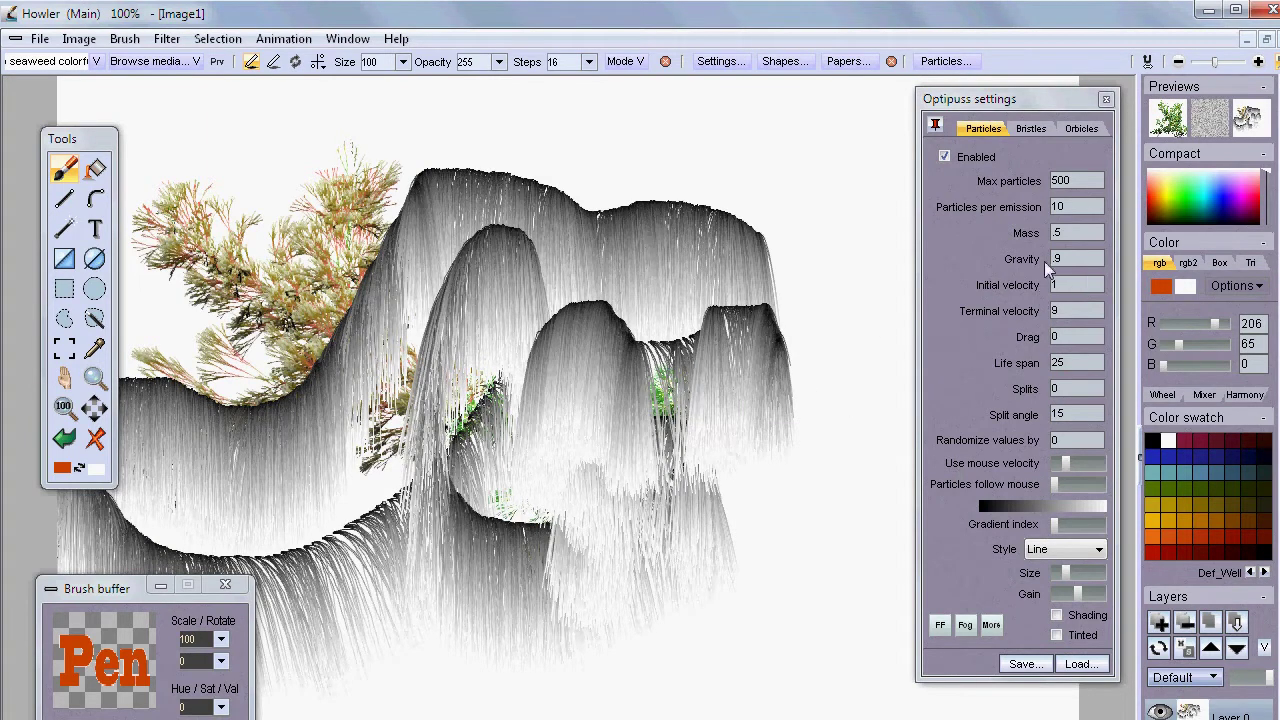
{"action": "mouse_move", "coordinate": [518, 445]}
{"action": "left_mouse_down"}
{"action": "mouse_move", "coordinate": [420, 280]}
{"action": "mouse_move", "coordinate": [300, 200]}
{"action": "mouse_move", "coordinate": [600, 330]}
{"action": "mouse_move", "coordinate": [866, 305]}
{"action": "left_mouse_up"}
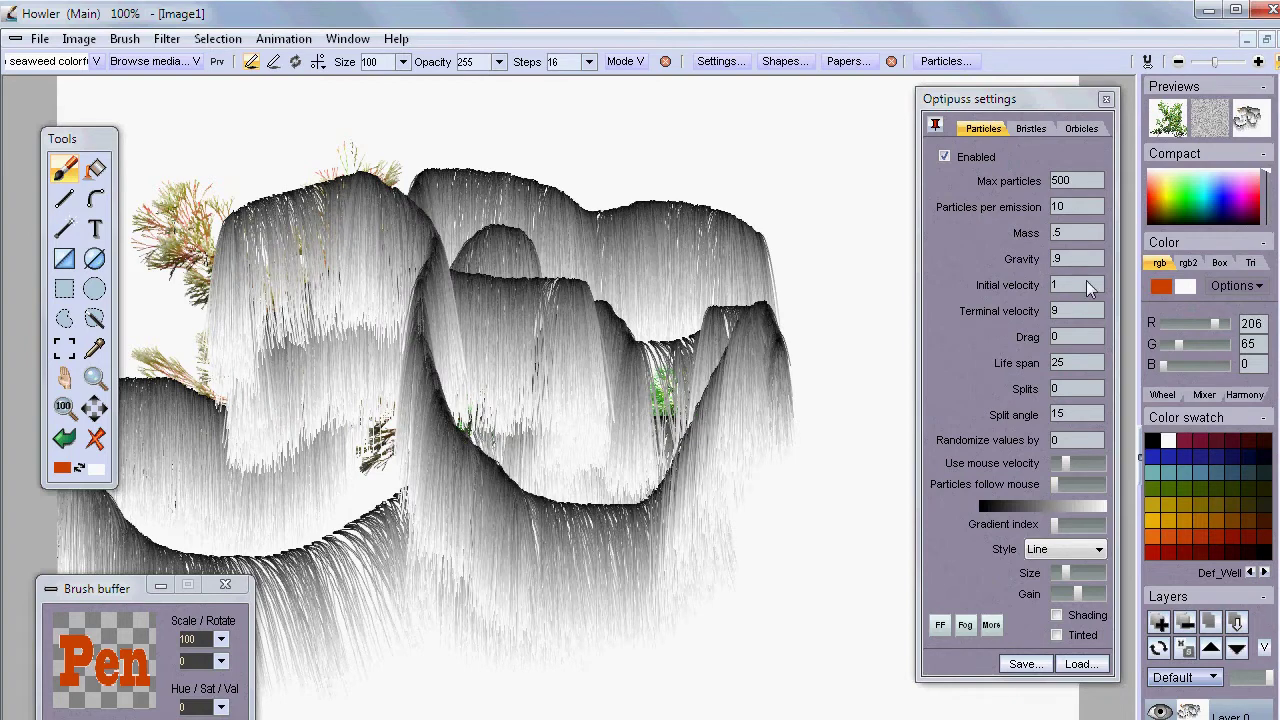
Set particle Initial velocity to 7 and Gravity to -5, testing each with a stroke
{"action": "left_click_drag", "start_coordinate": [1070, 289], "coordinate": [1005, 289]}
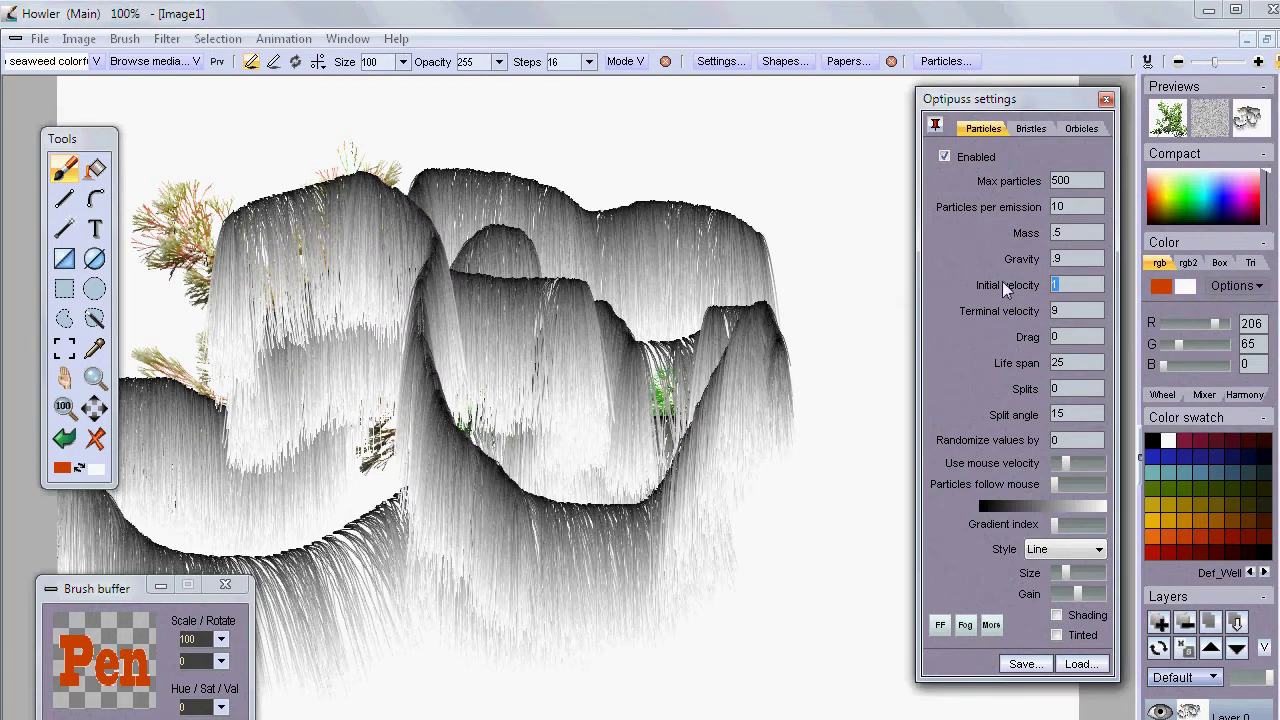
{"action": "type", "text": "7"}
{"action": "mouse_move", "coordinate": [615, 298]}
{"action": "left_mouse_down"}
{"action": "mouse_move", "coordinate": [727, 395]}
{"action": "mouse_move", "coordinate": [600, 360]}
{"action": "mouse_move", "coordinate": [380, 440]}
{"action": "mouse_move", "coordinate": [486, 277]}
{"action": "mouse_move", "coordinate": [612, 437]}
{"action": "mouse_move", "coordinate": [645, 528]}
{"action": "left_mouse_up"}
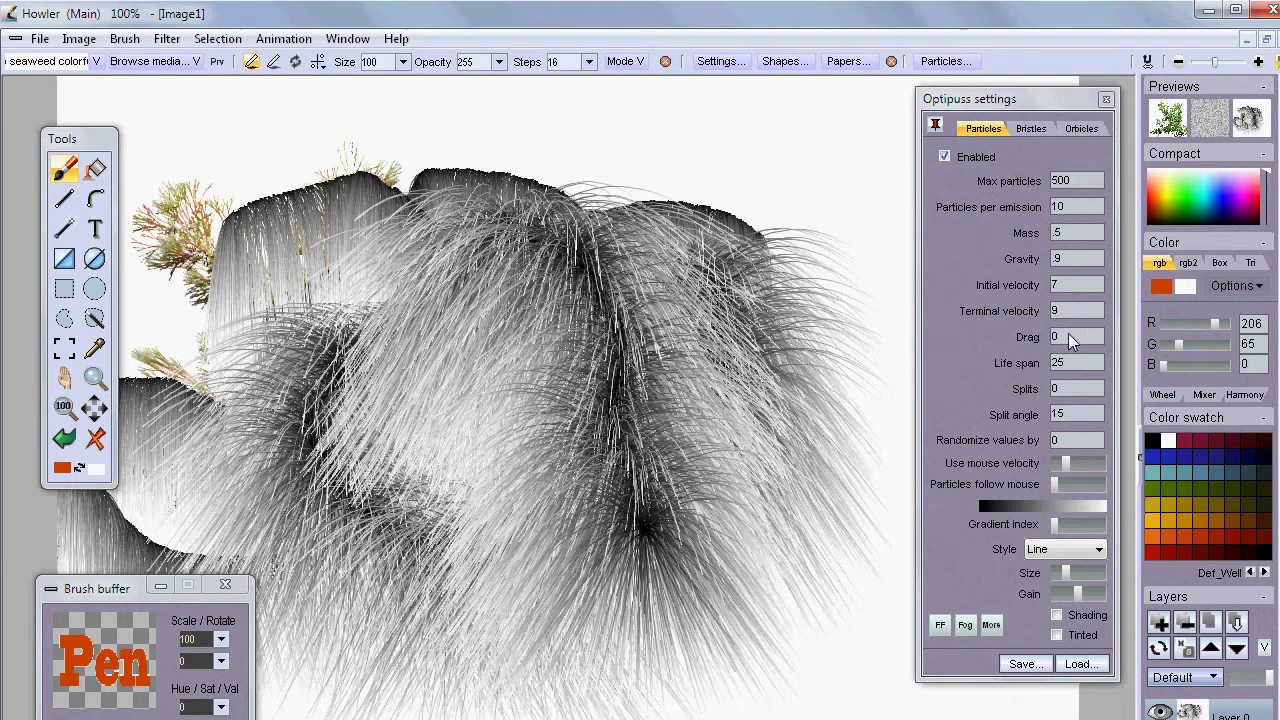
{"action": "double_click", "coordinate": [1076, 261]}
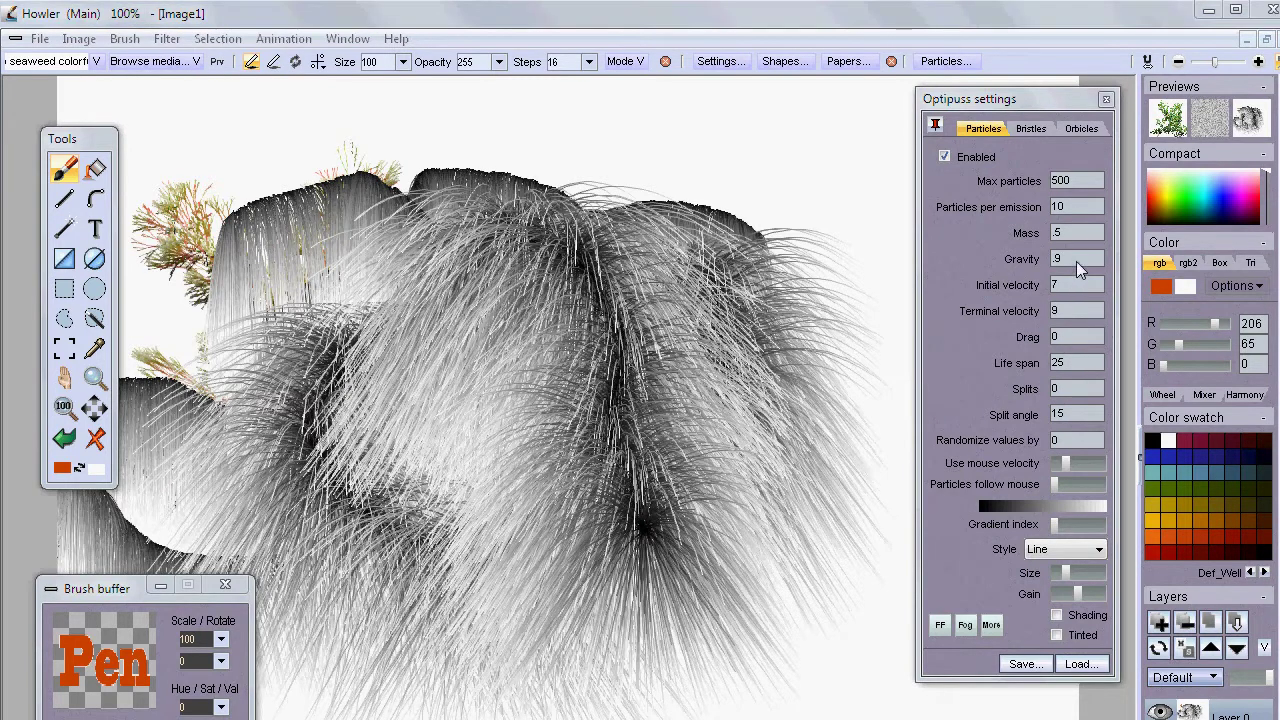
{"action": "type", "text": "-5"}
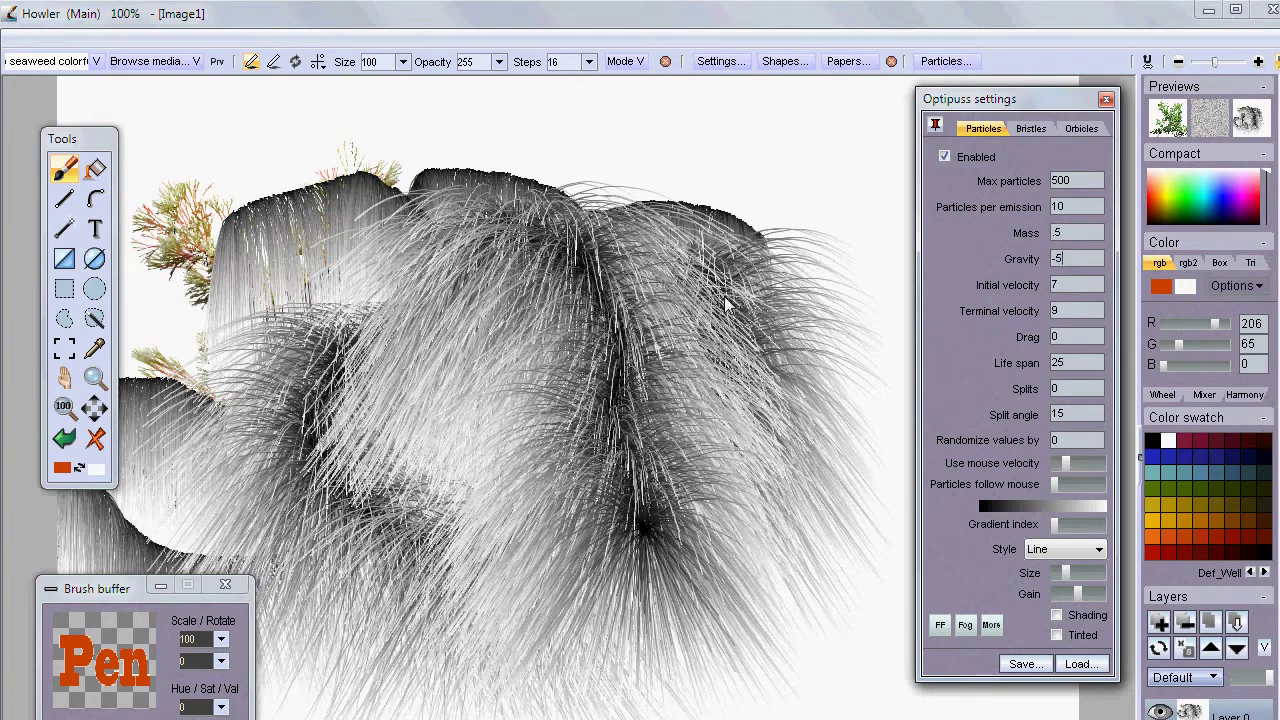
{"action": "mouse_move", "coordinate": [728, 305]}
{"action": "left_mouse_down"}
{"action": "mouse_move", "coordinate": [614, 400]}
{"action": "mouse_move", "coordinate": [766, 634]}
{"action": "left_mouse_up"}
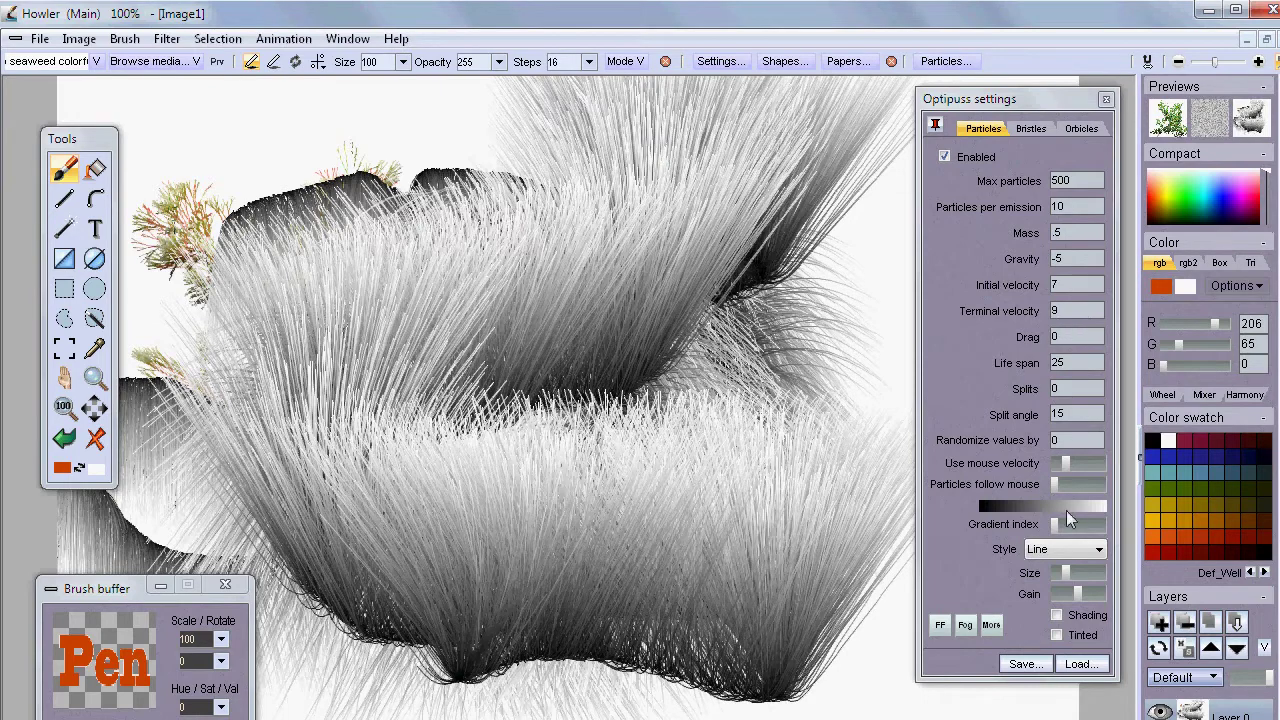
Shift the gradient to yellow-teal and use thicker Shrinking lines particles
{"action": "left_click_drag", "start_coordinate": [1069, 528], "coordinate": [1102, 525]}
{"action": "mouse_move", "coordinate": [790, 390]}
{"action": "left_mouse_down"}
{"action": "mouse_move", "coordinate": [530, 365]}
{"action": "mouse_move", "coordinate": [560, 560]}
{"action": "mouse_move", "coordinate": [780, 690]}
{"action": "left_mouse_up"}
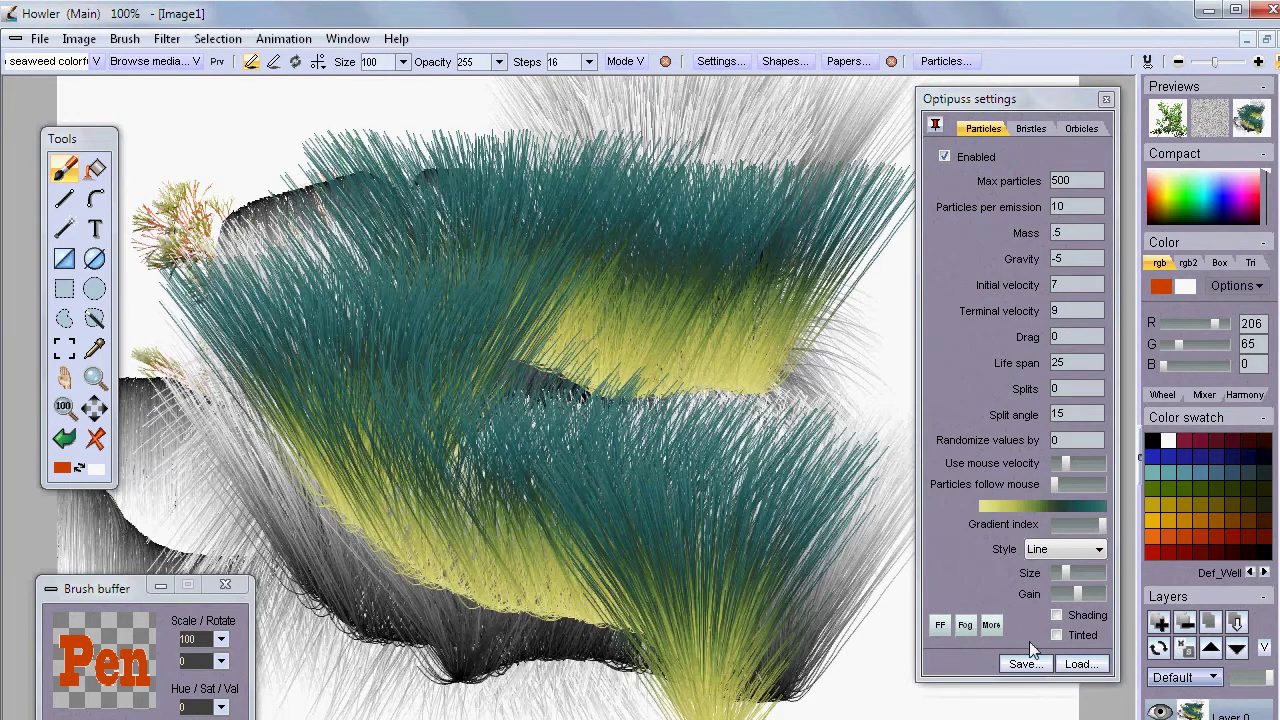
{"action": "left_click", "coordinate": [1099, 553]}
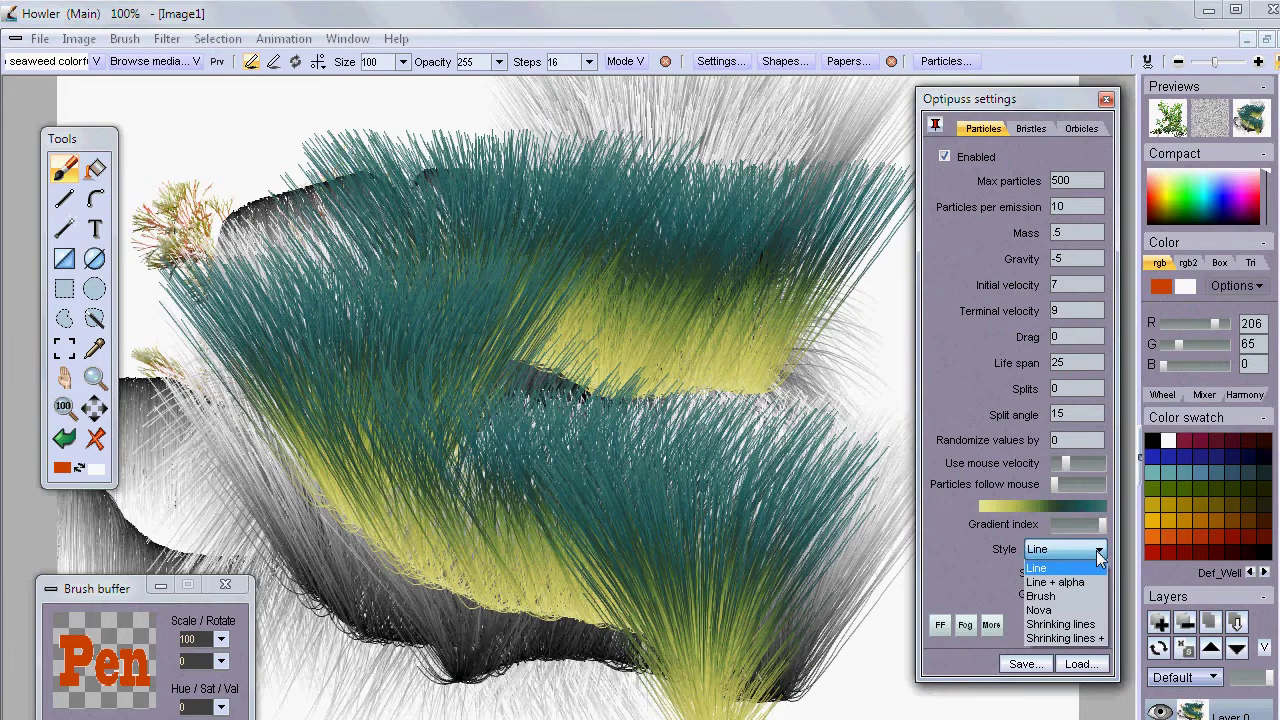
{"action": "left_click", "coordinate": [1065, 624]}
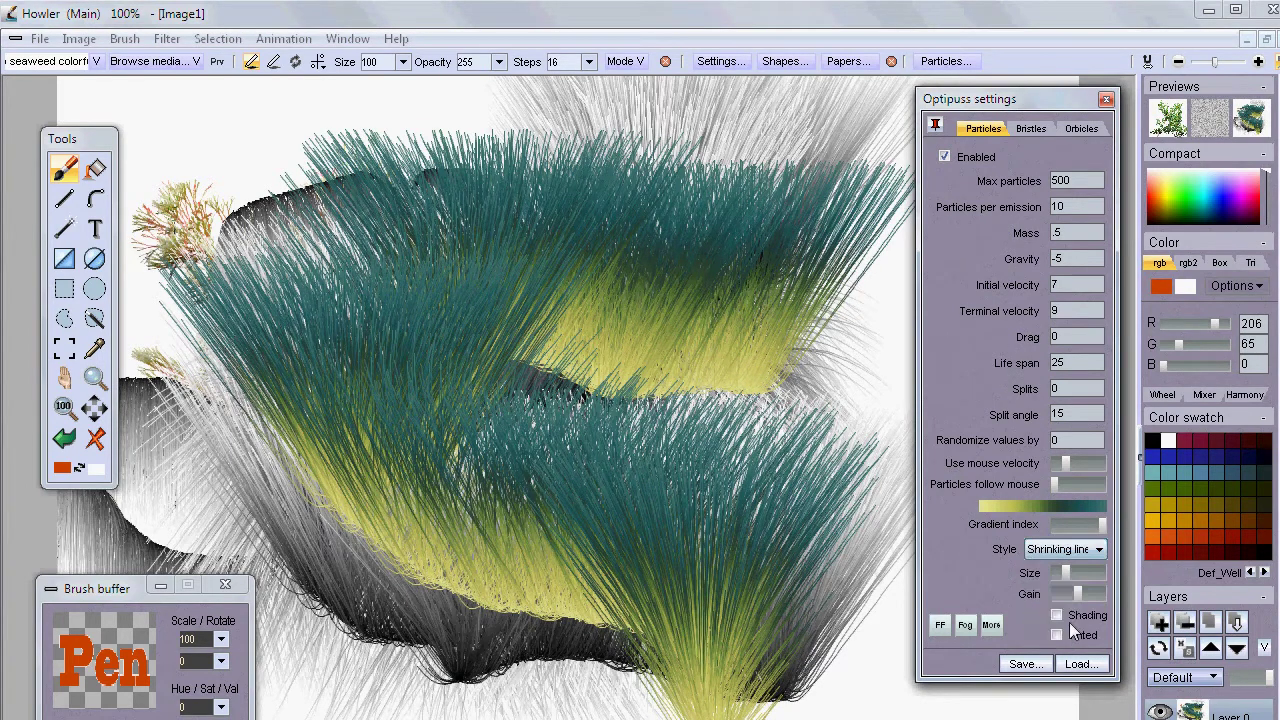
{"action": "mouse_move", "coordinate": [800, 390]}
{"action": "left_mouse_down"}
{"action": "mouse_move", "coordinate": [576, 516]}
{"action": "mouse_move", "coordinate": [378, 570]}
{"action": "mouse_move", "coordinate": [365, 590]}
{"action": "left_mouse_up"}
{"action": "left_click", "coordinate": [1093, 576]}
{"action": "mouse_move", "coordinate": [770, 340]}
{"action": "left_mouse_down"}
{"action": "mouse_move", "coordinate": [499, 594]}
{"action": "mouse_move", "coordinate": [330, 660]}
{"action": "left_mouse_up"}
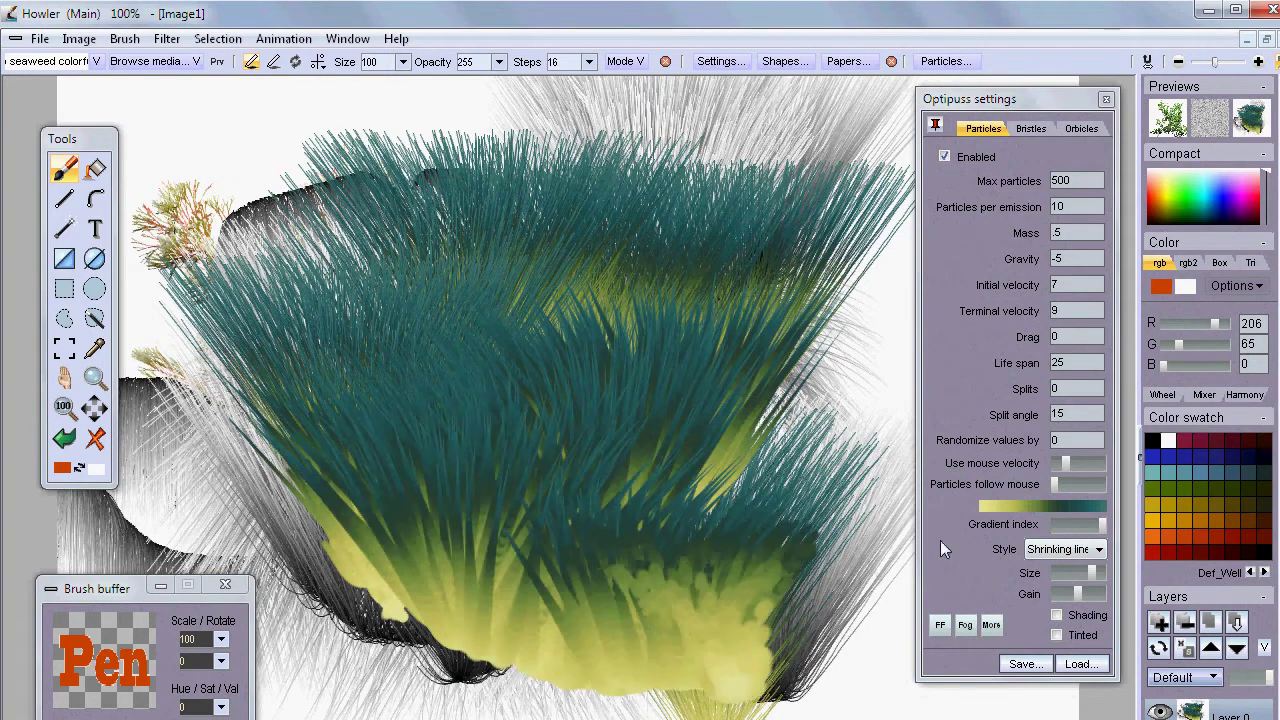
Set randomize to 3, clear the canvas, and paint a teal-yellow grass stroke
{"action": "double_click", "coordinate": [1074, 443]}
{"action": "type", "text": "3"}
{"action": "mouse_move", "coordinate": [748, 422]}
{"action": "left_mouse_down"}
{"action": "mouse_move", "coordinate": [558, 643]}
{"action": "mouse_move", "coordinate": [392, 588]}
{"action": "mouse_move", "coordinate": [337, 597]}
{"action": "mouse_move", "coordinate": [343, 651]}
{"action": "mouse_move", "coordinate": [557, 705]}
{"action": "mouse_move", "coordinate": [600, 700]}
{"action": "left_mouse_up"}
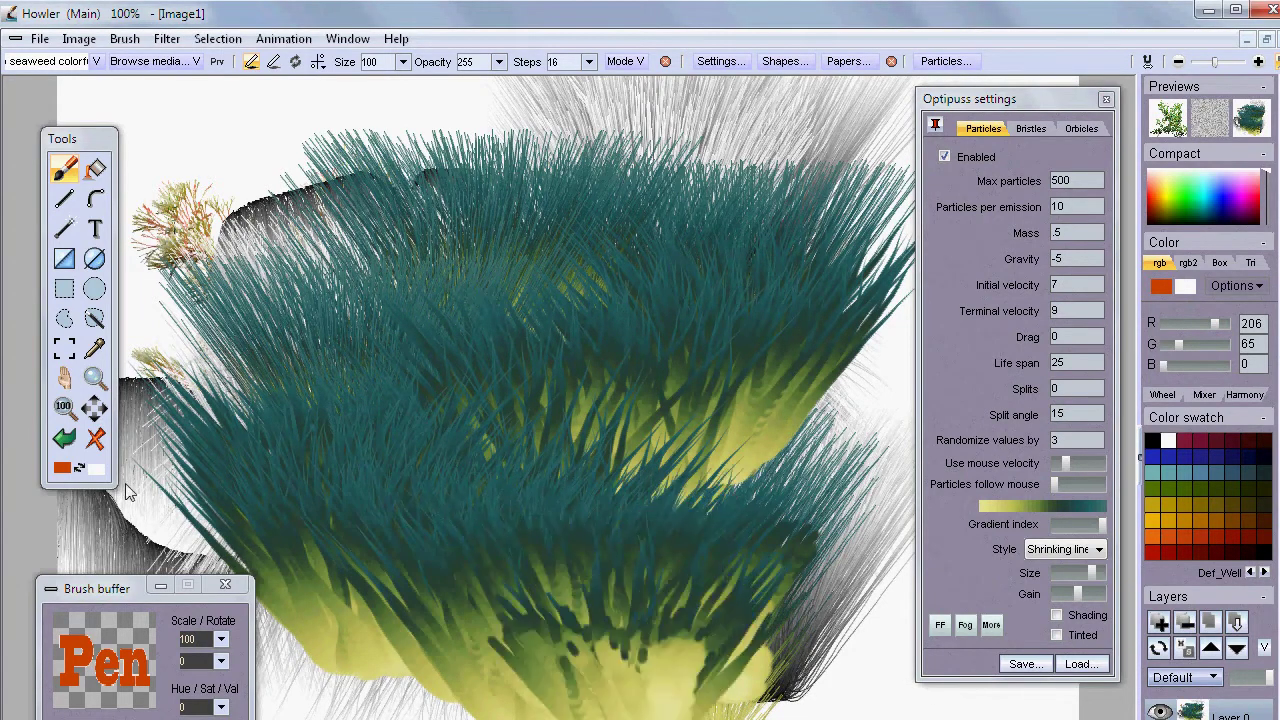
{"action": "left_click", "coordinate": [97, 441]}
{"action": "mouse_move", "coordinate": [610, 455]}
{"action": "left_mouse_down"}
{"action": "mouse_move", "coordinate": [677, 491]}
{"action": "mouse_move", "coordinate": [548, 672]}
{"action": "mouse_move", "coordinate": [749, 489]}
{"action": "left_mouse_up"}
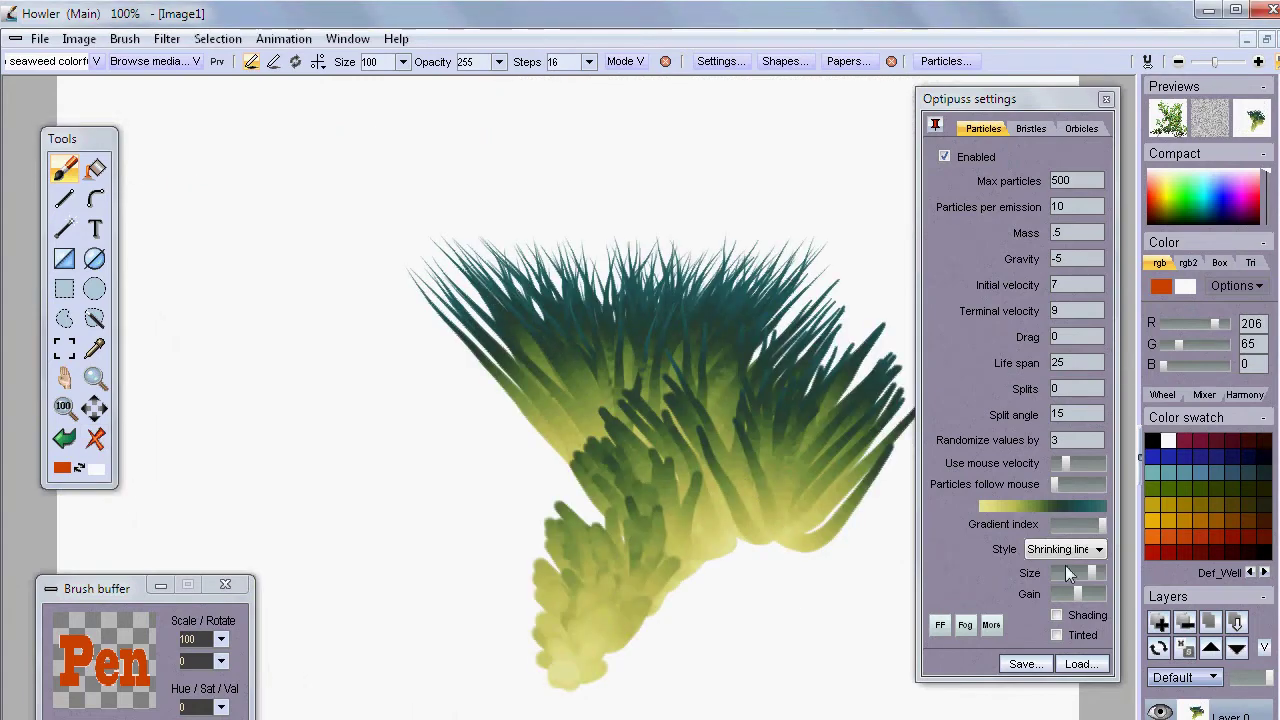
Load the Pine_Branches particle preset and paint two pine-branch strokes
{"action": "left_click", "coordinate": [1082, 664]}
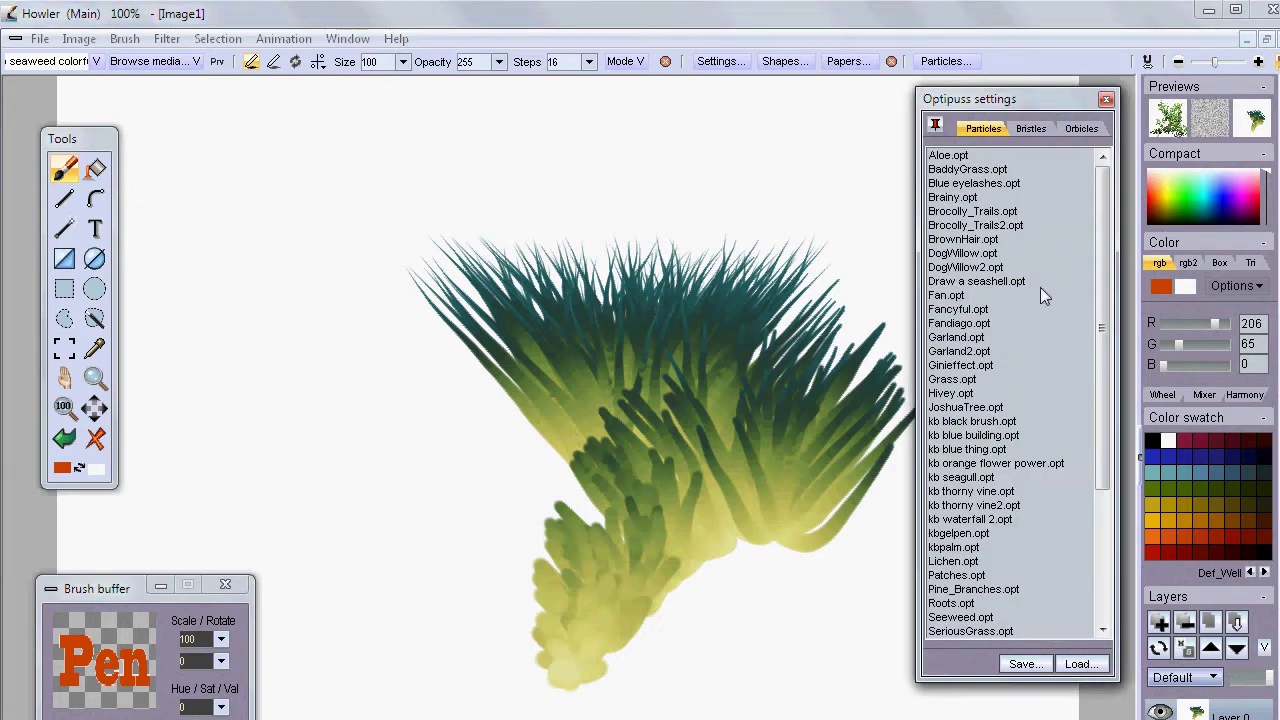
{"action": "left_click_drag", "start_coordinate": [1093, 312], "coordinate": [1100, 526]}
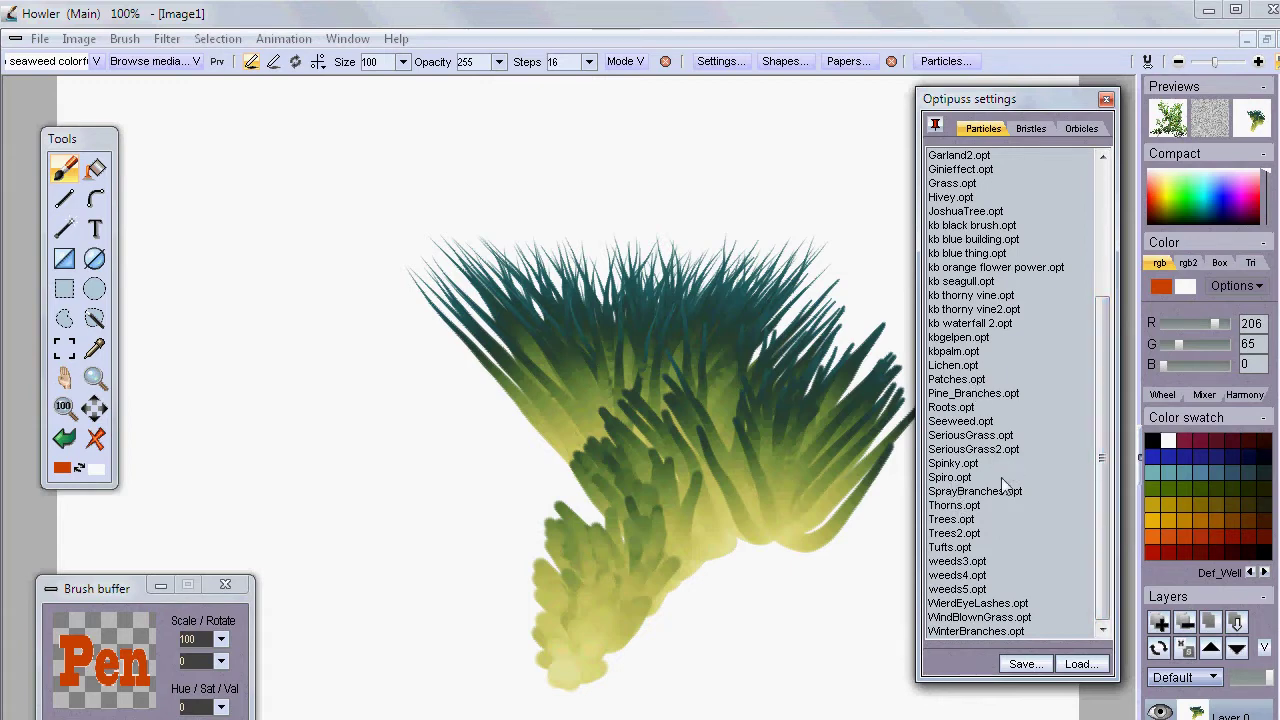
{"action": "left_click", "coordinate": [964, 396]}
{"action": "mouse_move", "coordinate": [543, 284]}
{"action": "left_mouse_down"}
{"action": "mouse_move", "coordinate": [286, 262]}
{"action": "mouse_move", "coordinate": [125, 262]}
{"action": "left_mouse_up"}
{"action": "left_click_drag", "start_coordinate": [780, 300], "coordinate": [195, 458]}
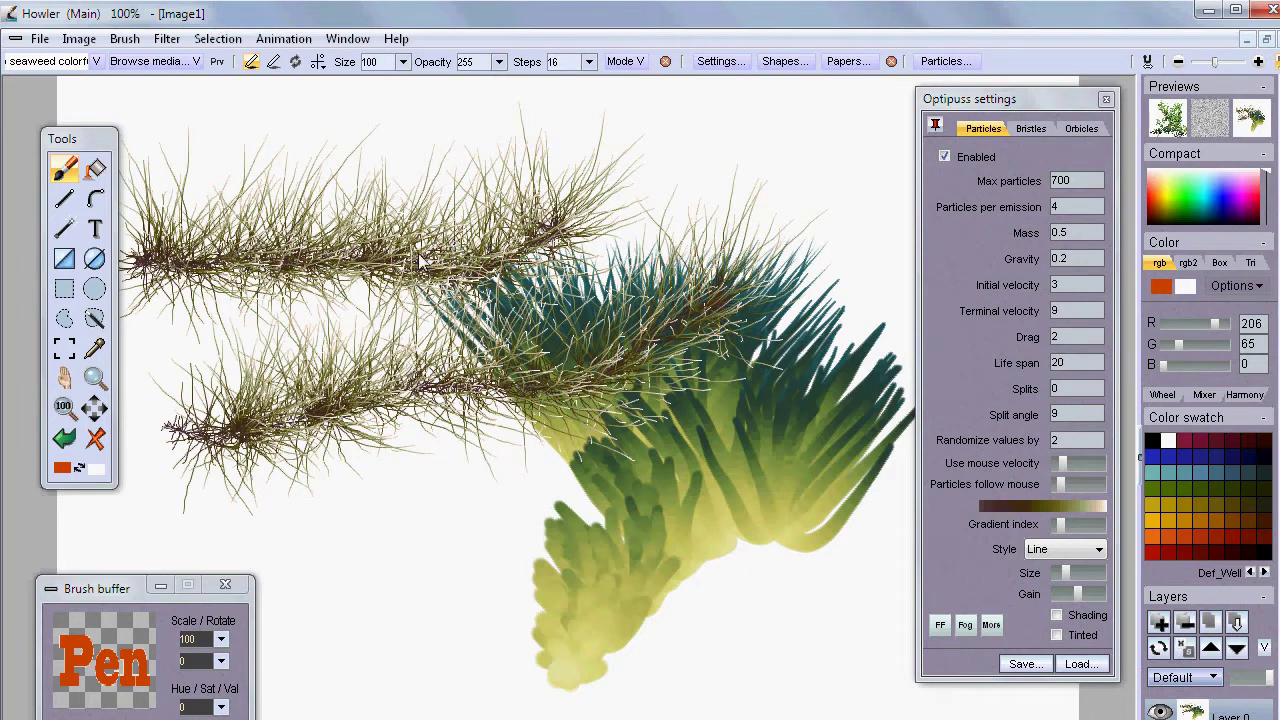
Switch the particle style to Shrinking lines with larger size and paint olive strokes
{"action": "left_click", "coordinate": [1040, 556]}
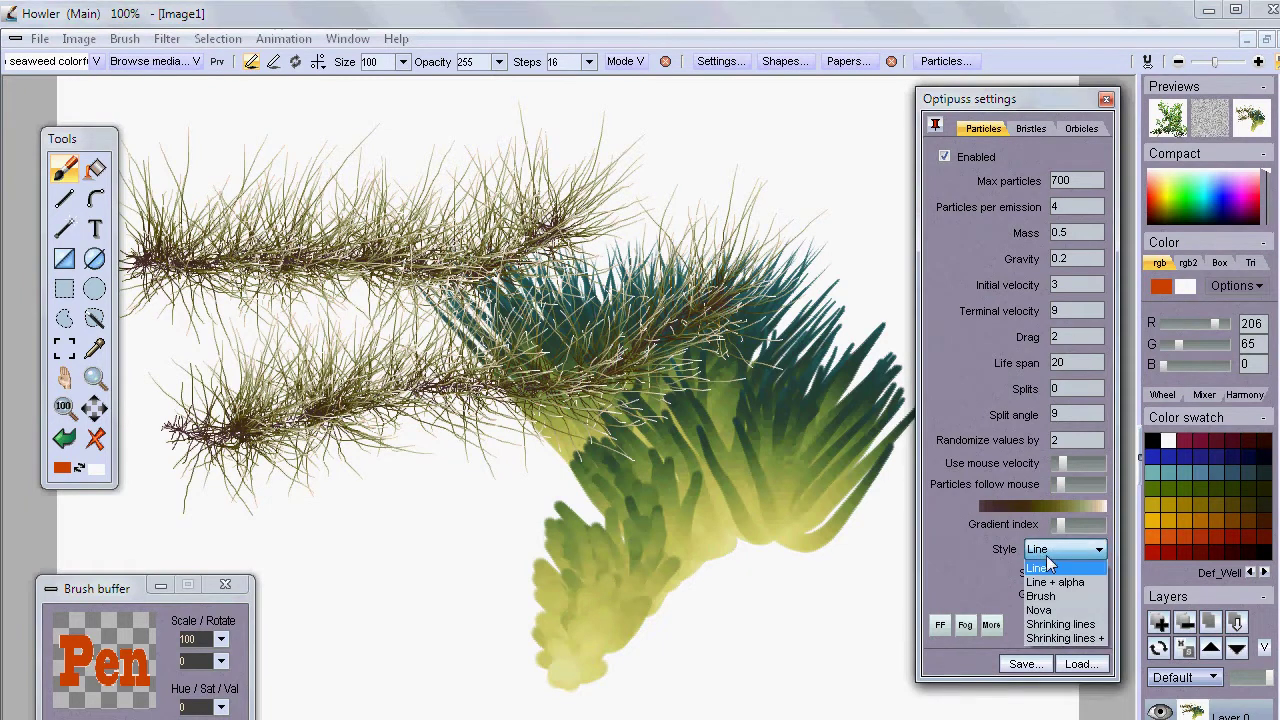
{"action": "left_click", "coordinate": [1058, 624]}
{"action": "mouse_move", "coordinate": [720, 526]}
{"action": "left_mouse_down"}
{"action": "mouse_move", "coordinate": [439, 527]}
{"action": "mouse_move", "coordinate": [260, 455]}
{"action": "left_mouse_up"}
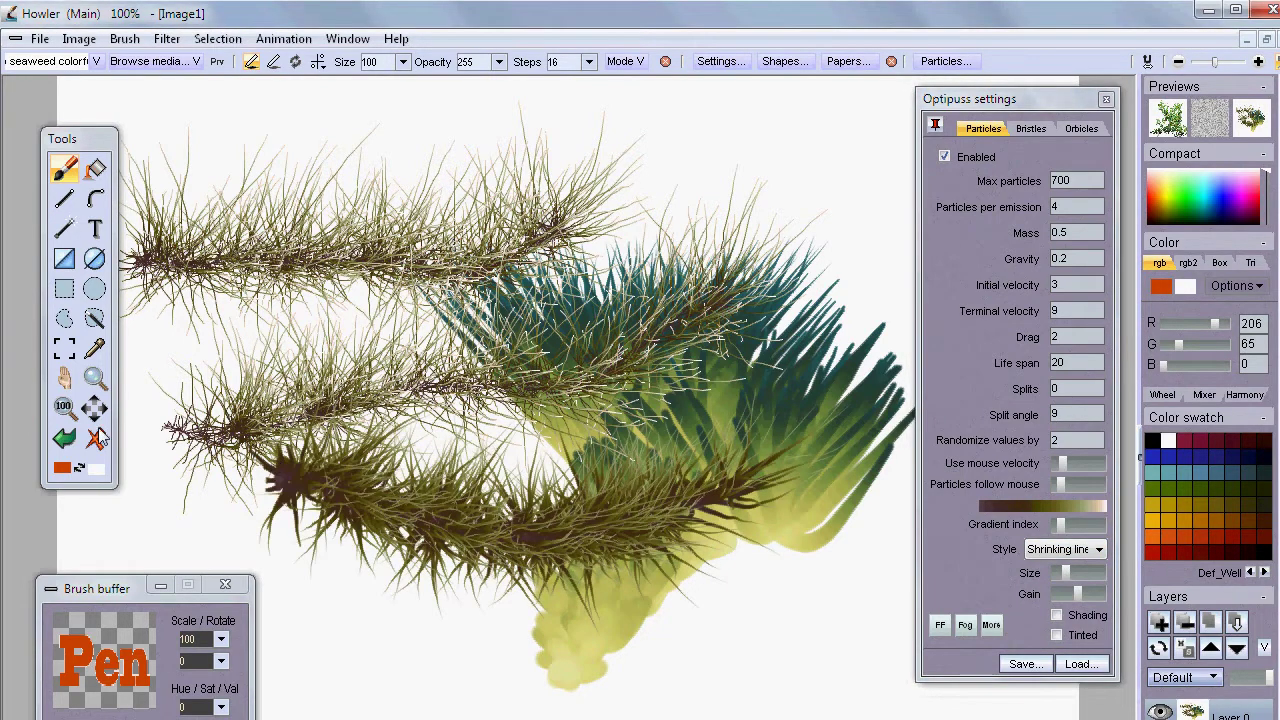
{"action": "left_click", "coordinate": [97, 440]}
{"action": "mouse_move", "coordinate": [234, 229]}
{"action": "left_mouse_down"}
{"action": "mouse_move", "coordinate": [448, 308]}
{"action": "mouse_move", "coordinate": [683, 296]}
{"action": "mouse_move", "coordinate": [820, 265]}
{"action": "mouse_move", "coordinate": [826, 298]}
{"action": "left_mouse_up"}
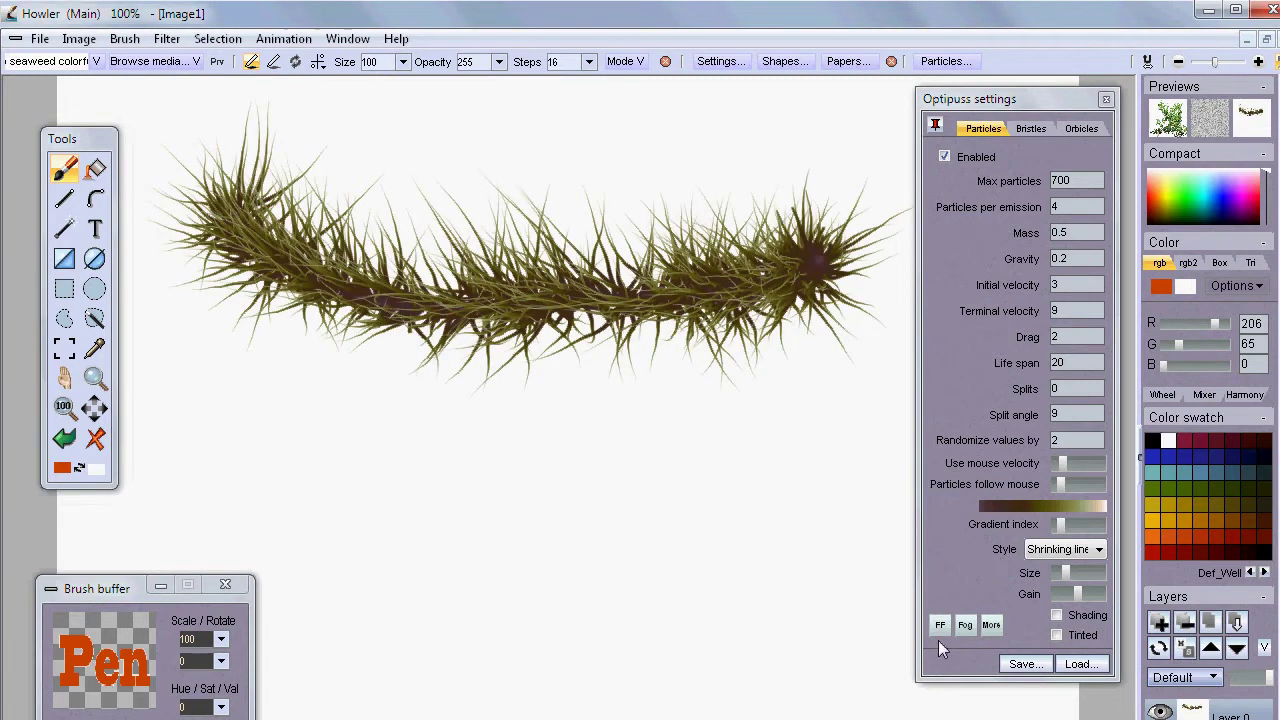
{"action": "left_click_drag", "start_coordinate": [1070, 575], "coordinate": [1089, 578]}
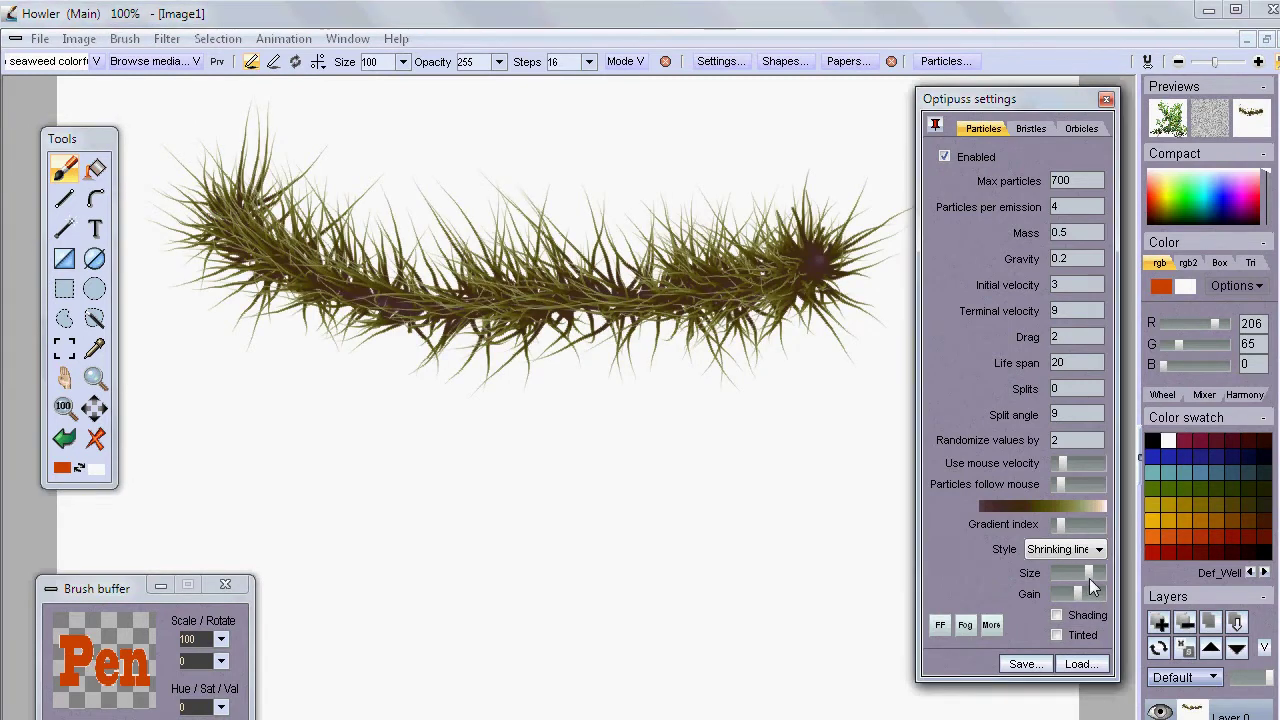
{"action": "mouse_move", "coordinate": [260, 430]}
{"action": "left_mouse_down"}
{"action": "mouse_move", "coordinate": [391, 463]}
{"action": "mouse_move", "coordinate": [686, 486]}
{"action": "mouse_move", "coordinate": [760, 470]}
{"action": "left_mouse_up"}
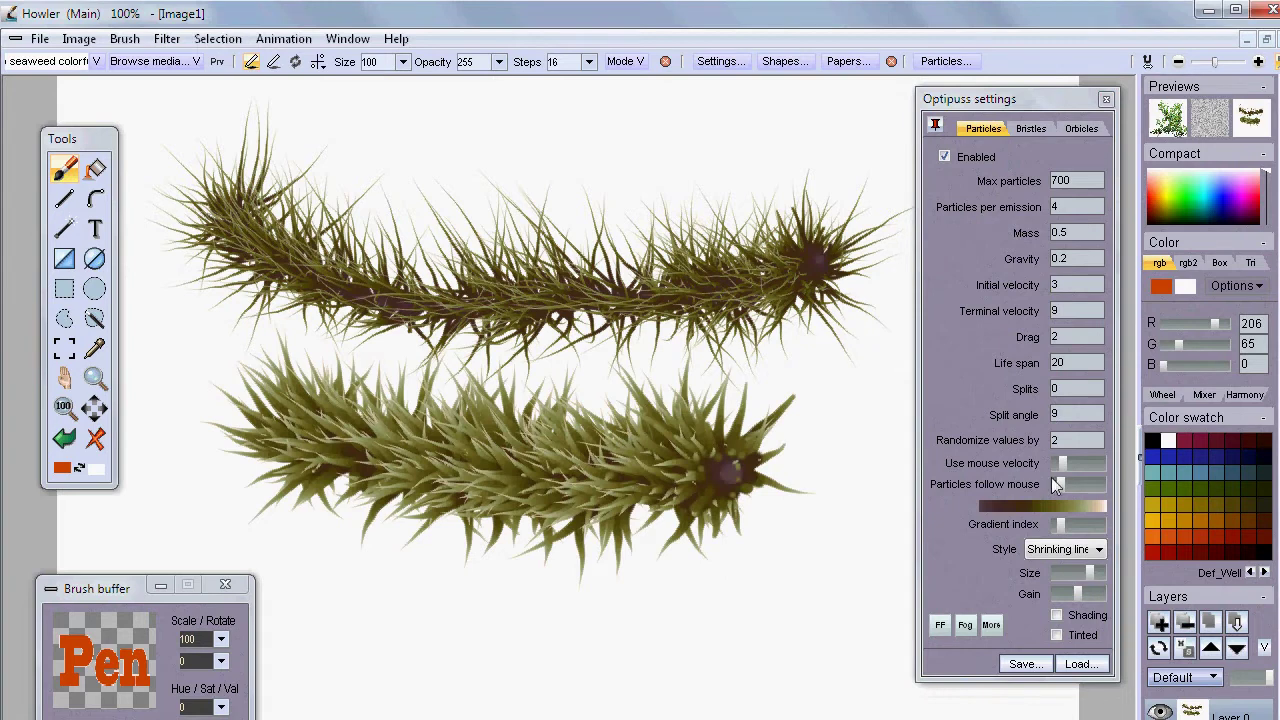
Set Life span to 11, test a branching olive stroke, then clear the canvas
{"action": "left_click_drag", "start_coordinate": [1079, 365], "coordinate": [997, 372]}
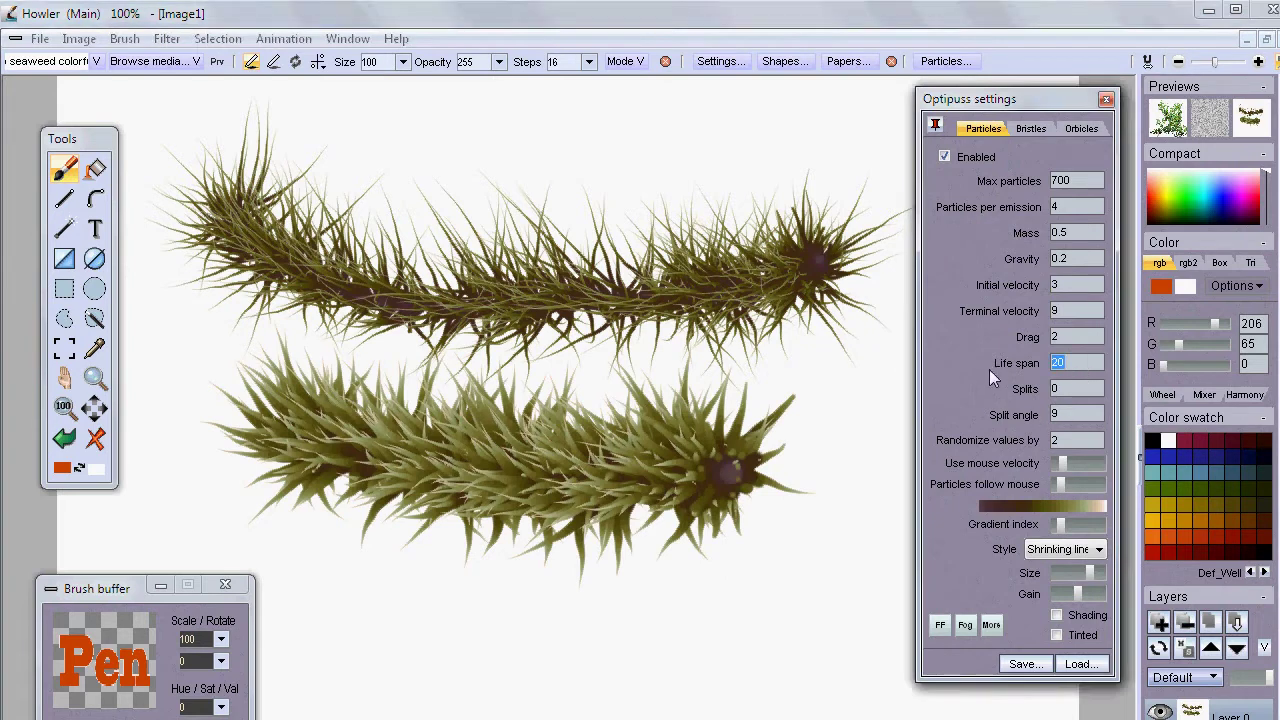
{"action": "type", "text": "11"}
{"action": "mouse_move", "coordinate": [405, 184]}
{"action": "left_mouse_down"}
{"action": "mouse_move", "coordinate": [692, 278]}
{"action": "mouse_move", "coordinate": [643, 614]}
{"action": "mouse_move", "coordinate": [500, 616]}
{"action": "left_mouse_up"}
{"action": "left_click", "coordinate": [95, 438]}
{"action": "mouse_move", "coordinate": [750, 190]}
{"action": "left_mouse_down"}
{"action": "mouse_move", "coordinate": [523, 286]}
{"action": "mouse_move", "coordinate": [366, 206]}
{"action": "mouse_move", "coordinate": [437, 333]}
{"action": "mouse_move", "coordinate": [414, 543]}
{"action": "mouse_move", "coordinate": [482, 612]}
{"action": "left_mouse_up"}
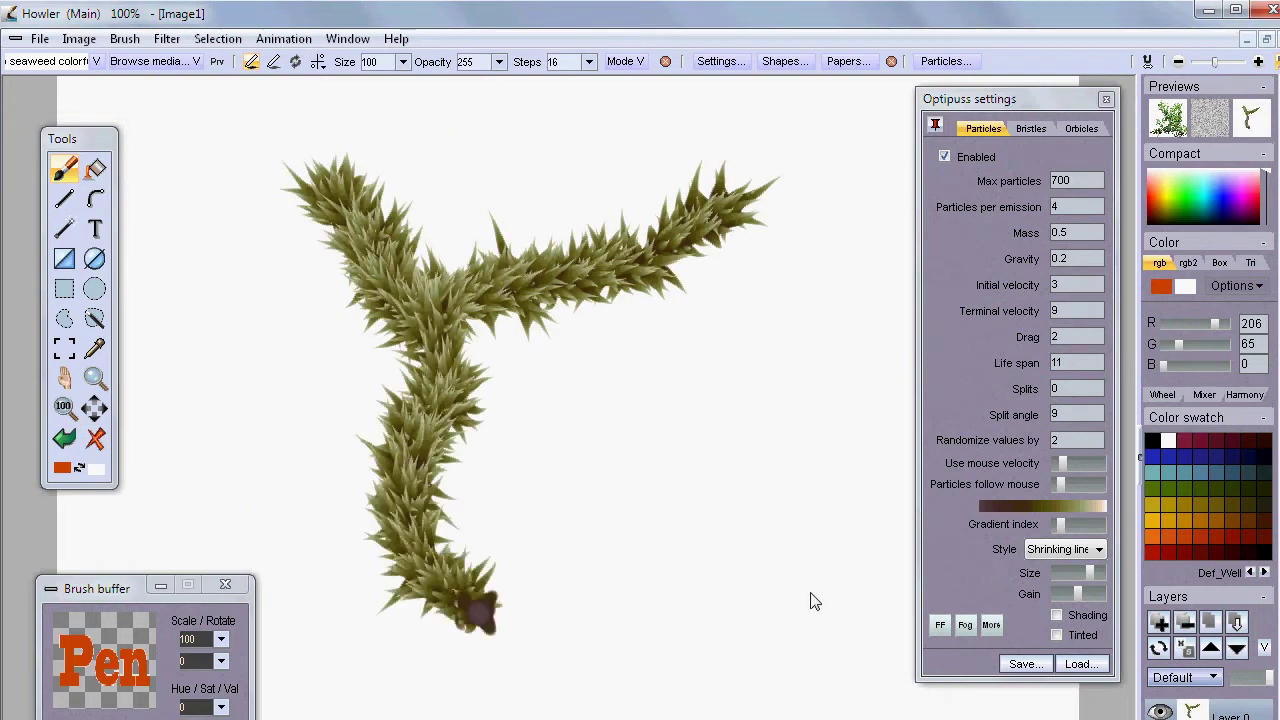
{"action": "left_click", "coordinate": [1080, 664]}
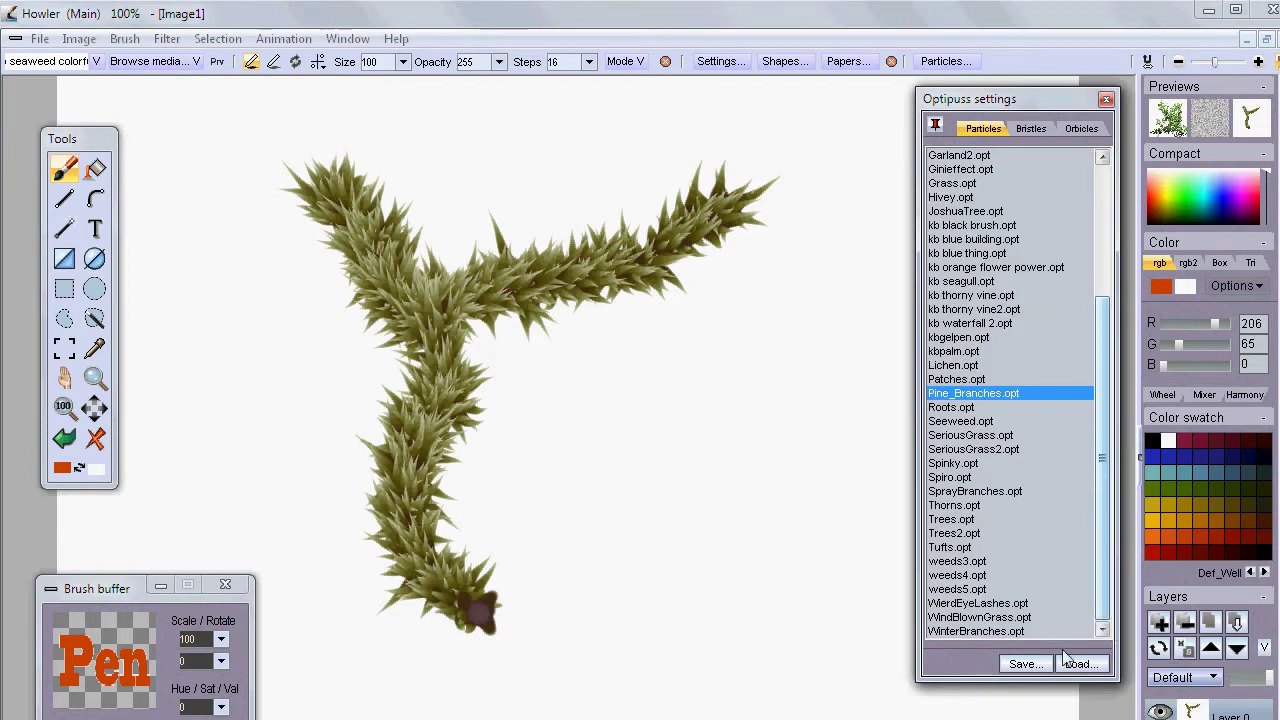
{"action": "left_click", "coordinate": [95, 438]}
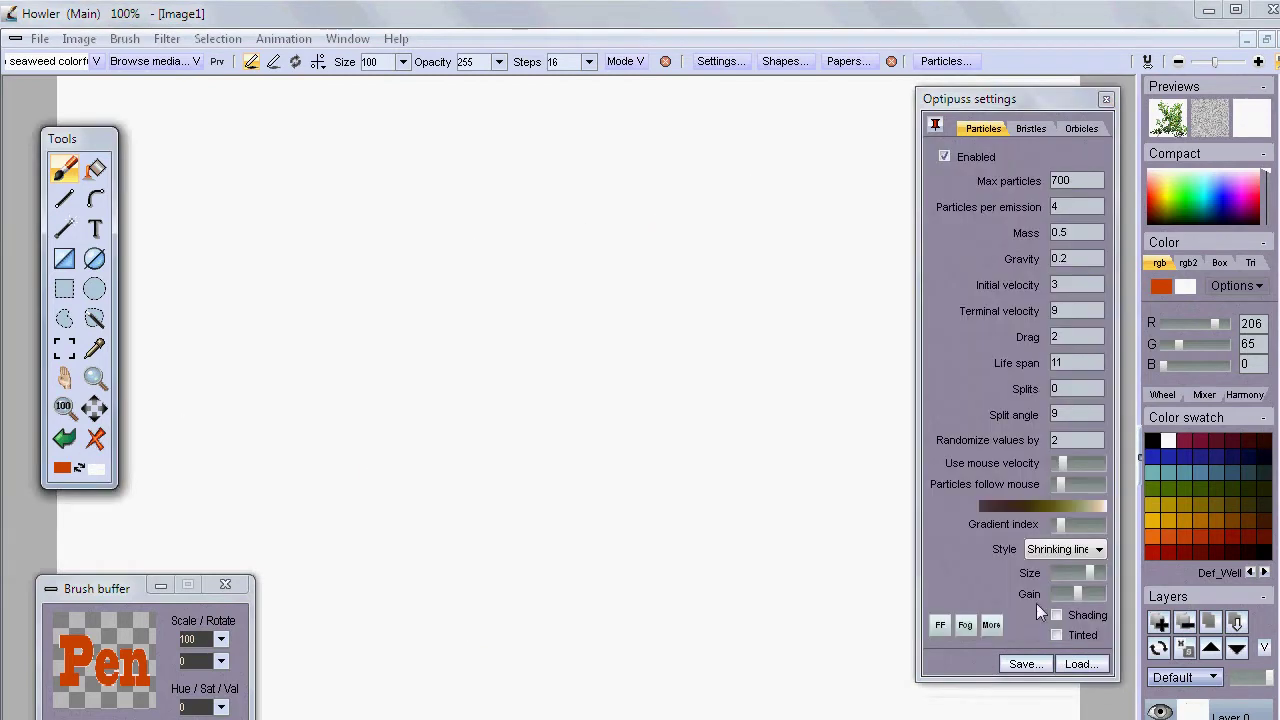
Load the WinterBranches particle preset and paint dark branch strokes across the canvas
{"action": "left_click", "coordinate": [1080, 664]}
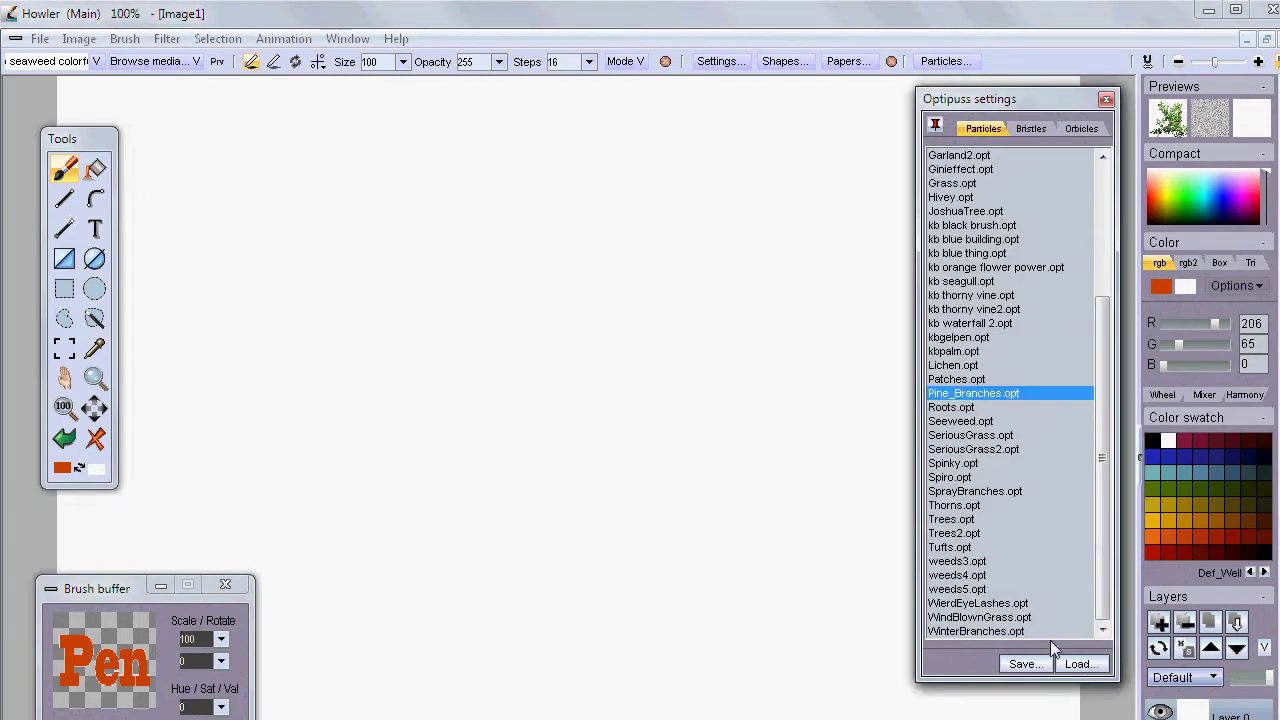
{"action": "double_click", "coordinate": [968, 630]}
{"action": "mouse_move", "coordinate": [820, 534]}
{"action": "left_mouse_down"}
{"action": "mouse_move", "coordinate": [569, 534]}
{"action": "mouse_move", "coordinate": [216, 604]}
{"action": "mouse_move", "coordinate": [594, 441]}
{"action": "mouse_move", "coordinate": [695, 532]}
{"action": "mouse_move", "coordinate": [230, 558]}
{"action": "mouse_move", "coordinate": [823, 494]}
{"action": "mouse_move", "coordinate": [533, 521]}
{"action": "mouse_move", "coordinate": [302, 601]}
{"action": "mouse_move", "coordinate": [720, 660]}
{"action": "mouse_move", "coordinate": [880, 650]}
{"action": "left_mouse_up"}
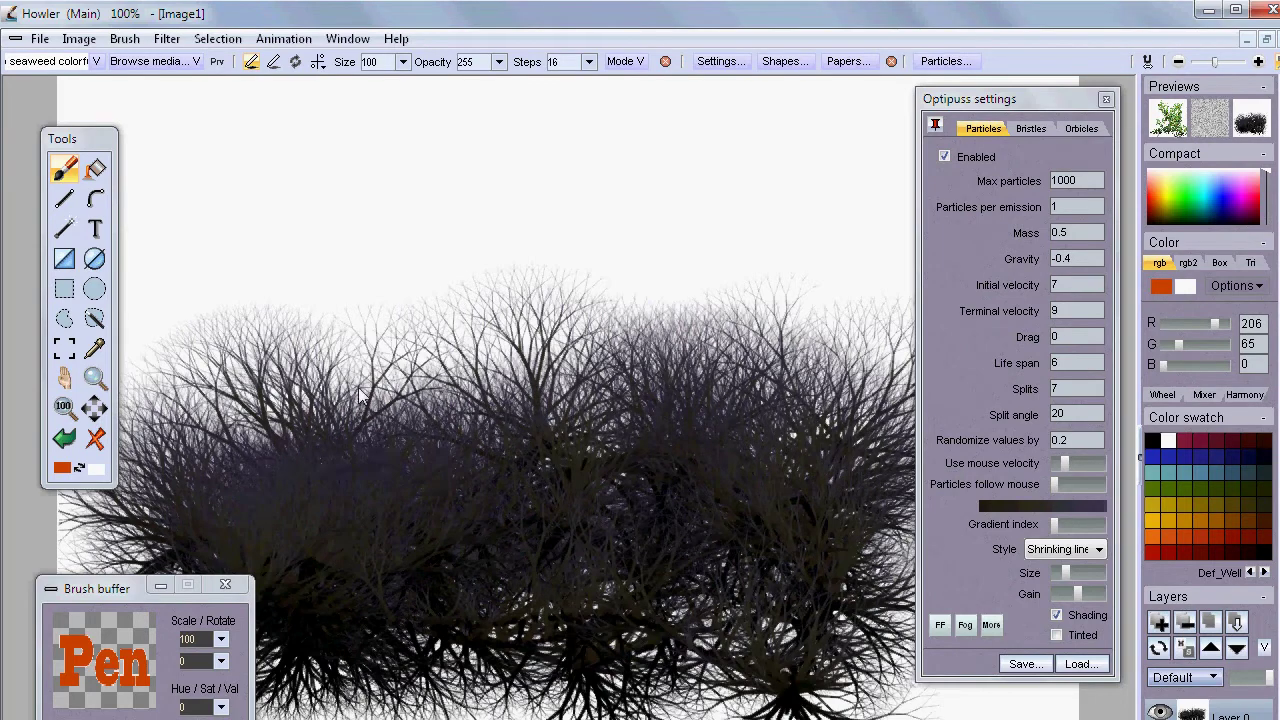
{"action": "left_click", "coordinate": [405, 335]}
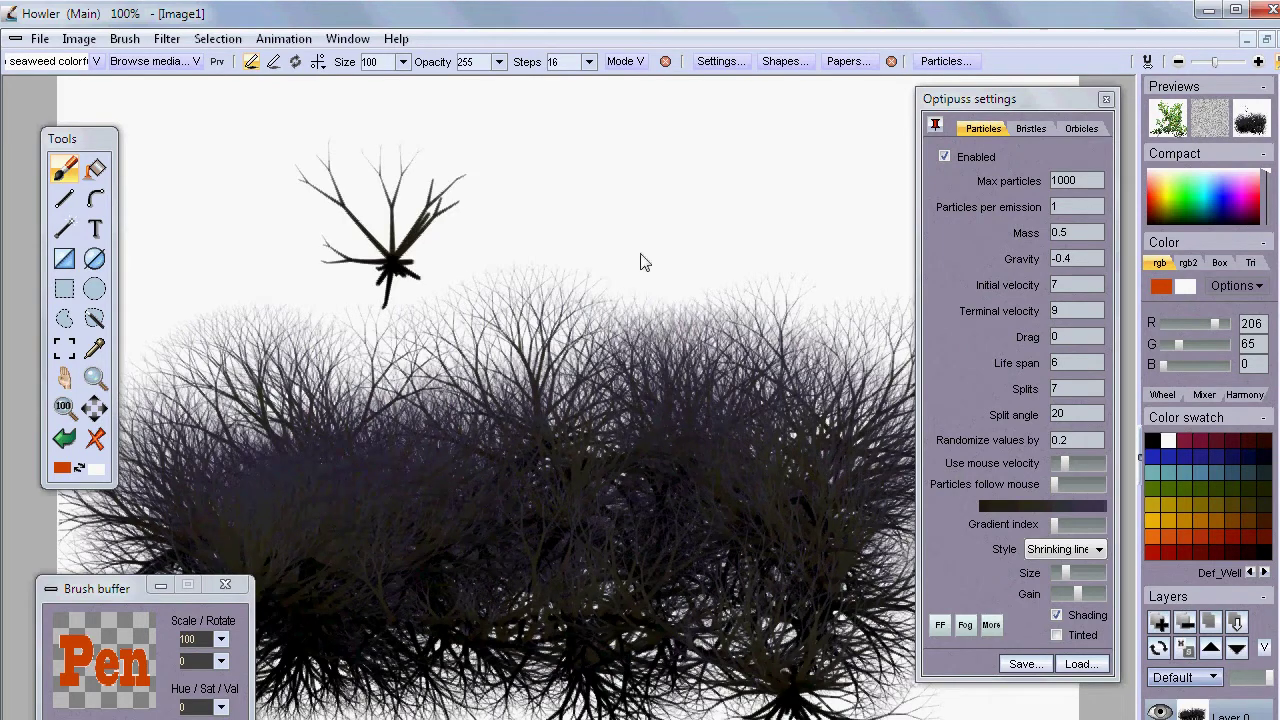
{"action": "mouse_move", "coordinate": [641, 255]}
{"action": "left_mouse_down"}
{"action": "mouse_move", "coordinate": [546, 328]}
{"action": "mouse_move", "coordinate": [686, 518]}
{"action": "left_mouse_up"}
Set Randomize to 7, clear the canvas, and repaint dark branch clusters across it
{"action": "left_click", "coordinate": [1064, 444]}
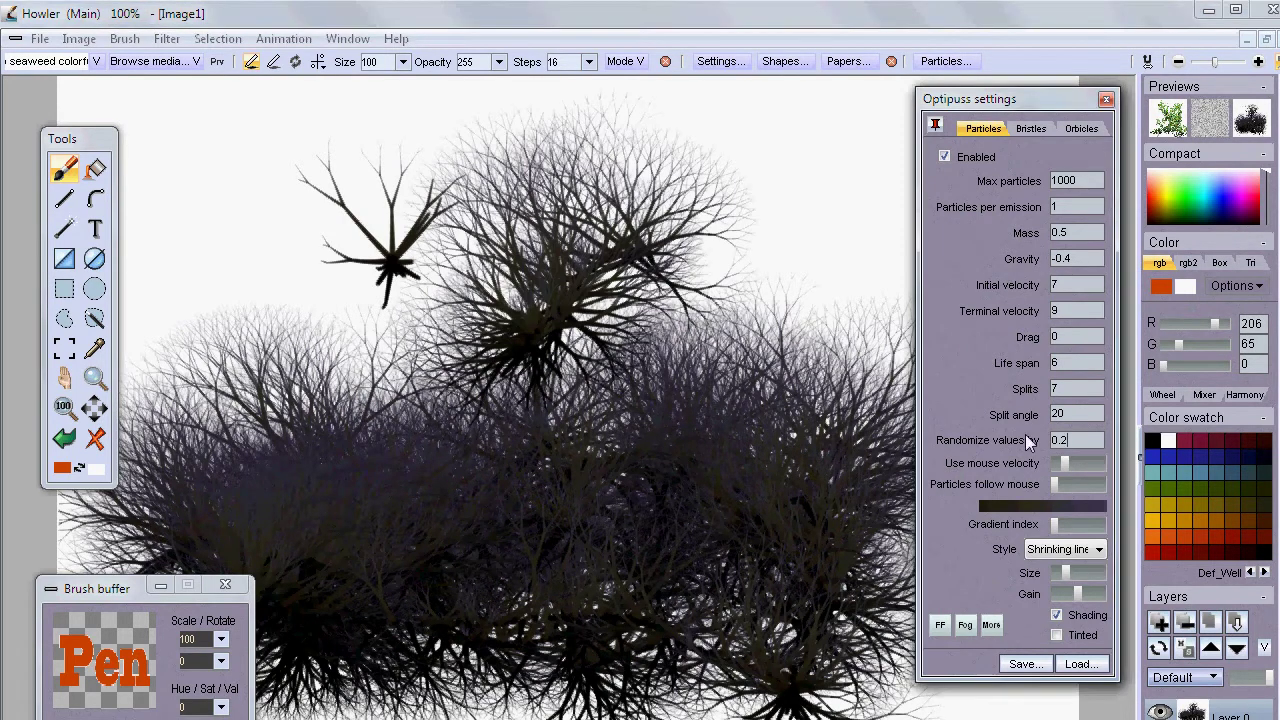
{"action": "type", "text": "7"}
{"action": "left_click", "coordinate": [95, 438]}
{"action": "mouse_move", "coordinate": [180, 420]}
{"action": "left_mouse_down"}
{"action": "mouse_move", "coordinate": [250, 560]}
{"action": "mouse_move", "coordinate": [586, 457]}
{"action": "mouse_move", "coordinate": [398, 513]}
{"action": "mouse_move", "coordinate": [760, 500]}
{"action": "mouse_move", "coordinate": [643, 542]}
{"action": "mouse_move", "coordinate": [720, 560]}
{"action": "mouse_move", "coordinate": [597, 673]}
{"action": "mouse_move", "coordinate": [930, 677]}
{"action": "left_mouse_up"}
Load the BaddyGrass.opt preset and paint green grass strokes along the lower canvas
{"action": "left_click", "coordinate": [1085, 665]}
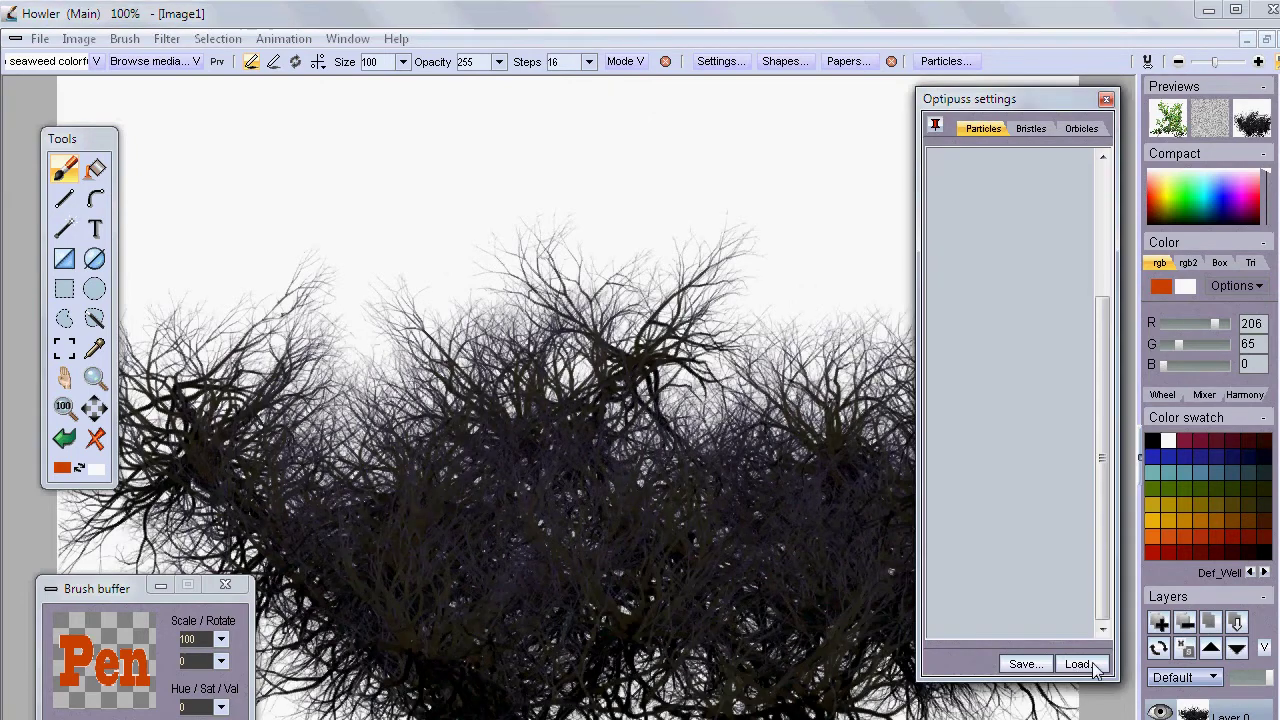
{"action": "left_click", "coordinate": [1101, 205]}
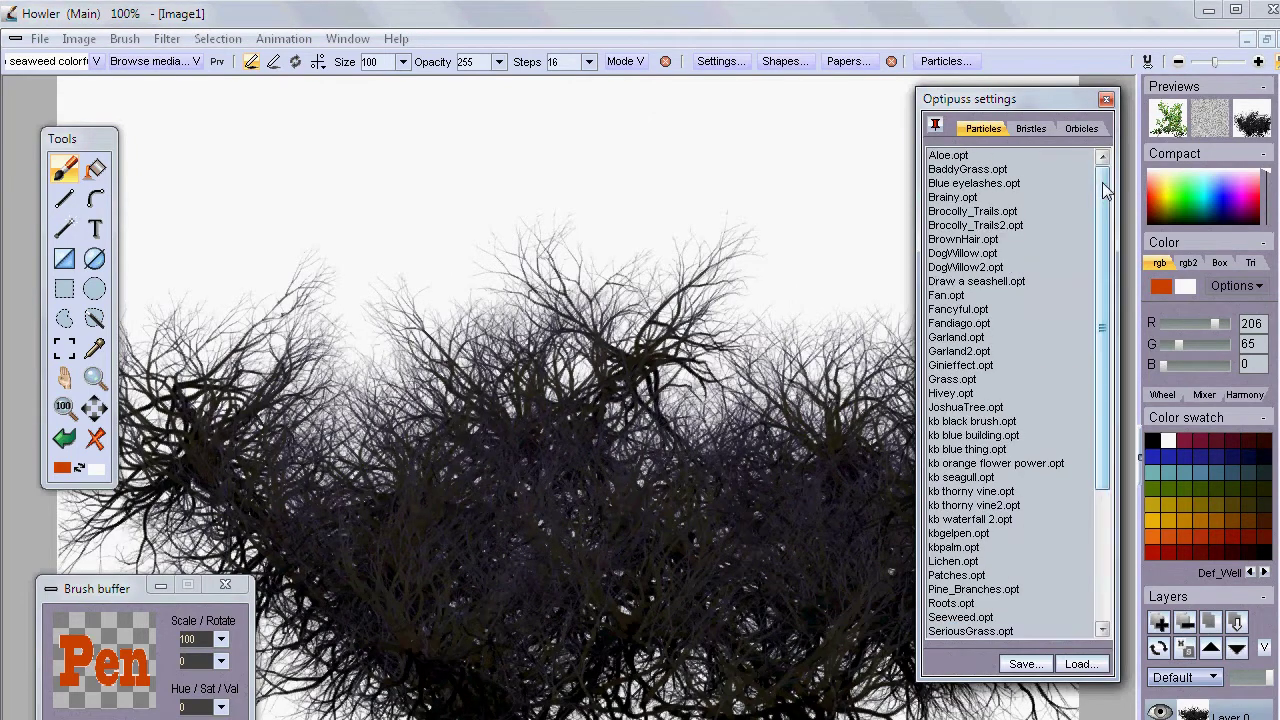
{"action": "double_click", "coordinate": [963, 172]}
{"action": "mouse_move", "coordinate": [826, 574]}
{"action": "left_mouse_down"}
{"action": "mouse_move", "coordinate": [719, 606]}
{"action": "mouse_move", "coordinate": [589, 561]}
{"action": "mouse_move", "coordinate": [300, 595]}
{"action": "mouse_move", "coordinate": [560, 645]}
{"action": "mouse_move", "coordinate": [826, 644]}
{"action": "mouse_move", "coordinate": [856, 626]}
{"action": "mouse_move", "coordinate": [952, 700]}
{"action": "mouse_move", "coordinate": [806, 690]}
{"action": "mouse_move", "coordinate": [513, 619]}
{"action": "mouse_move", "coordinate": [362, 633]}
{"action": "mouse_move", "coordinate": [180, 560]}
{"action": "mouse_move", "coordinate": [350, 712]}
{"action": "mouse_move", "coordinate": [610, 700]}
{"action": "mouse_move", "coordinate": [920, 710]}
{"action": "left_mouse_up"}
{"action": "mouse_move", "coordinate": [560, 700]}
{"action": "left_mouse_down"}
{"action": "mouse_move", "coordinate": [659, 565]}
{"action": "mouse_move", "coordinate": [695, 605]}
{"action": "mouse_move", "coordinate": [515, 623]}
{"action": "mouse_move", "coordinate": [748, 618]}
{"action": "mouse_move", "coordinate": [738, 637]}
{"action": "mouse_move", "coordinate": [483, 648]}
{"action": "mouse_move", "coordinate": [450, 700]}
{"action": "mouse_move", "coordinate": [577, 668]}
{"action": "mouse_move", "coordinate": [486, 700]}
{"action": "mouse_move", "coordinate": [300, 710]}
{"action": "mouse_move", "coordinate": [750, 712]}
{"action": "left_mouse_up"}
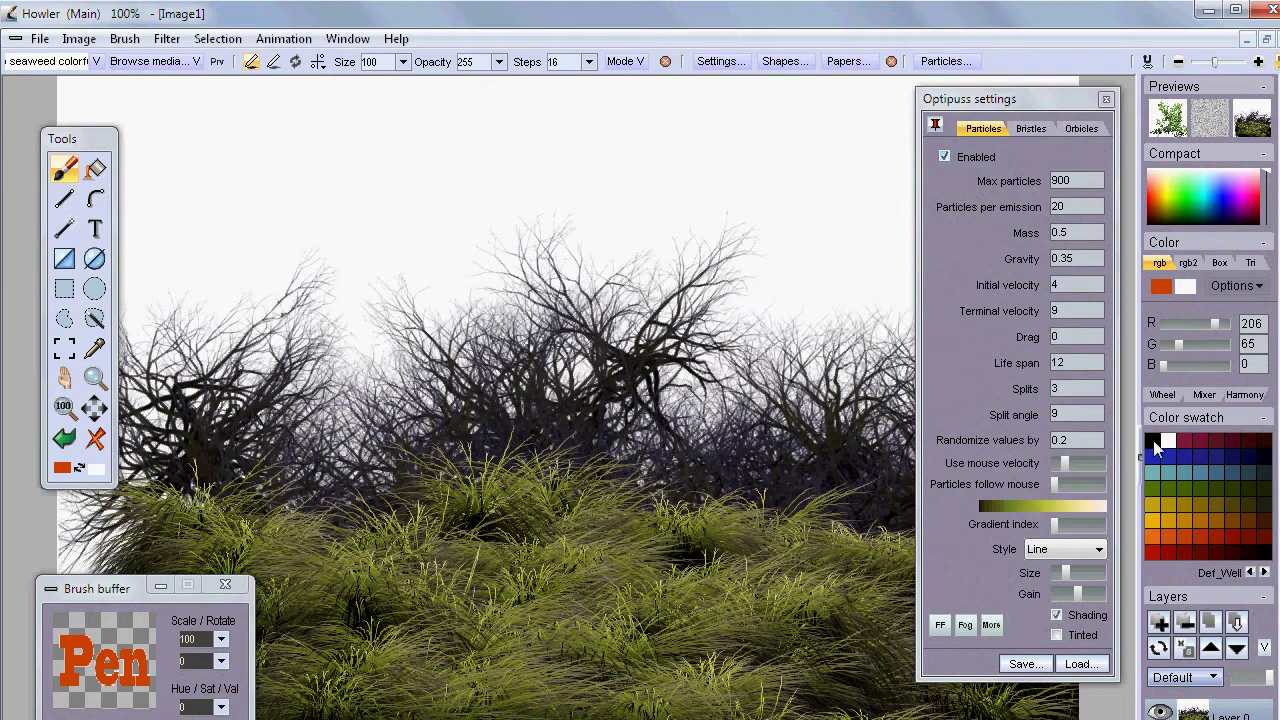
{"action": "left_click_drag", "start_coordinate": [1043, 99], "coordinate": [244, 125]}
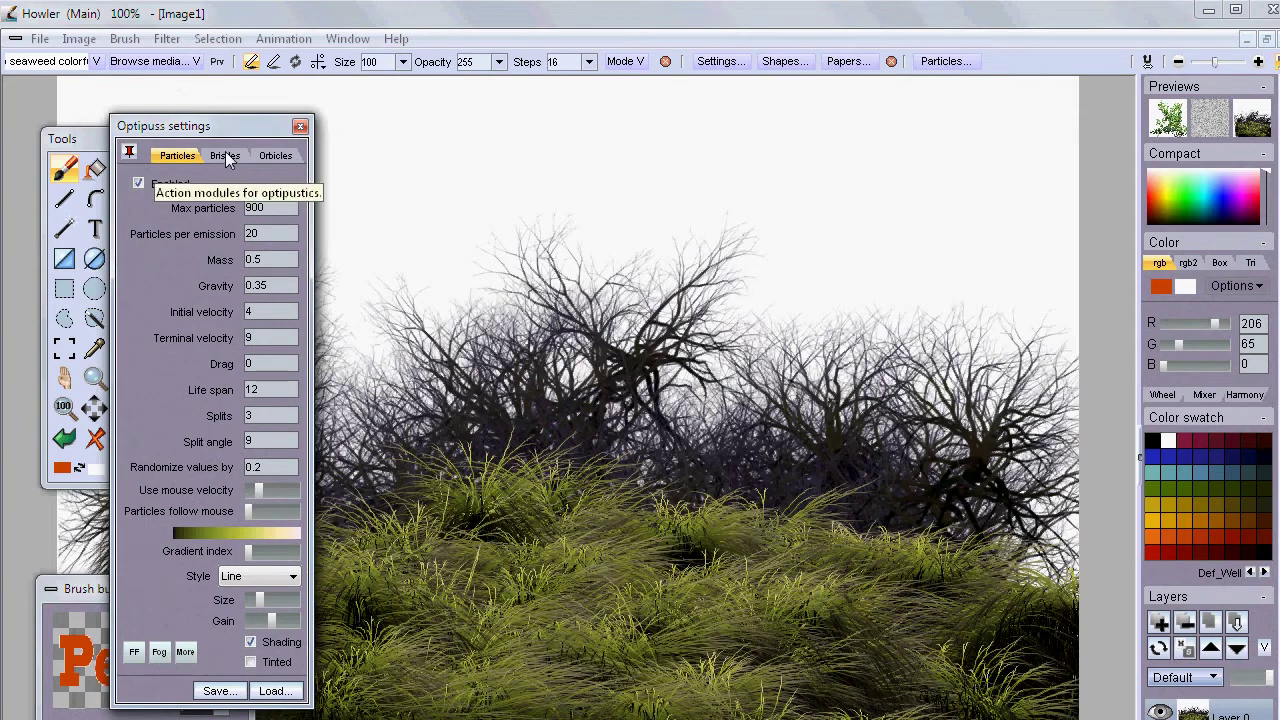
Enable bristle brushes, choosing the fan brush and the third stroke preset
{"action": "left_click", "coordinate": [227, 157]}
{"action": "left_click", "coordinate": [139, 184]}
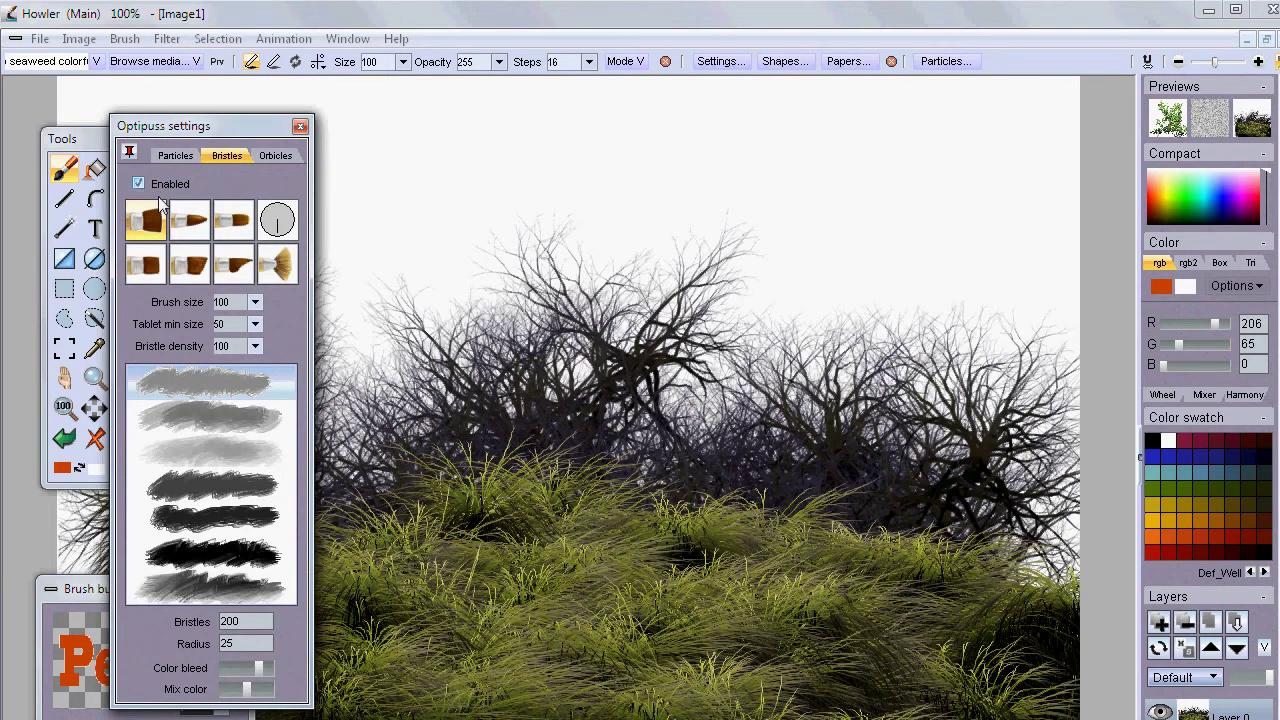
{"action": "left_click", "coordinate": [280, 270]}
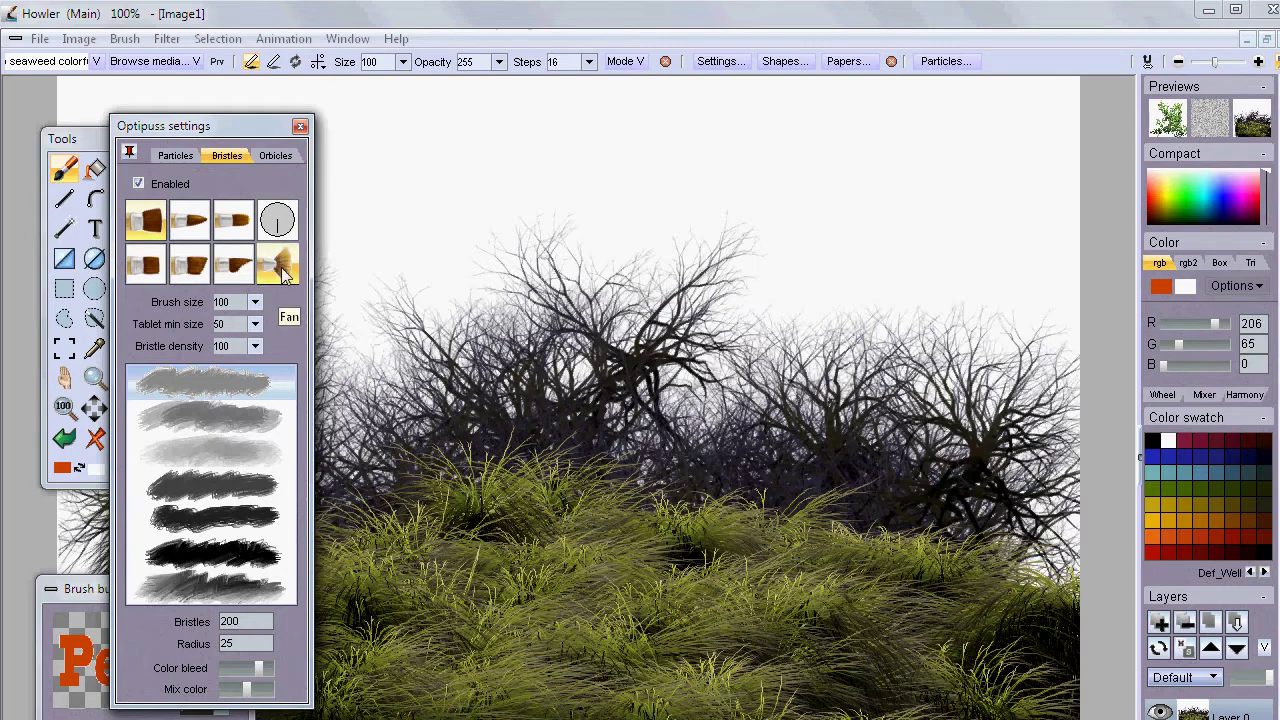
{"action": "left_click", "coordinate": [215, 451]}
{"action": "left_click", "coordinate": [205, 380]}
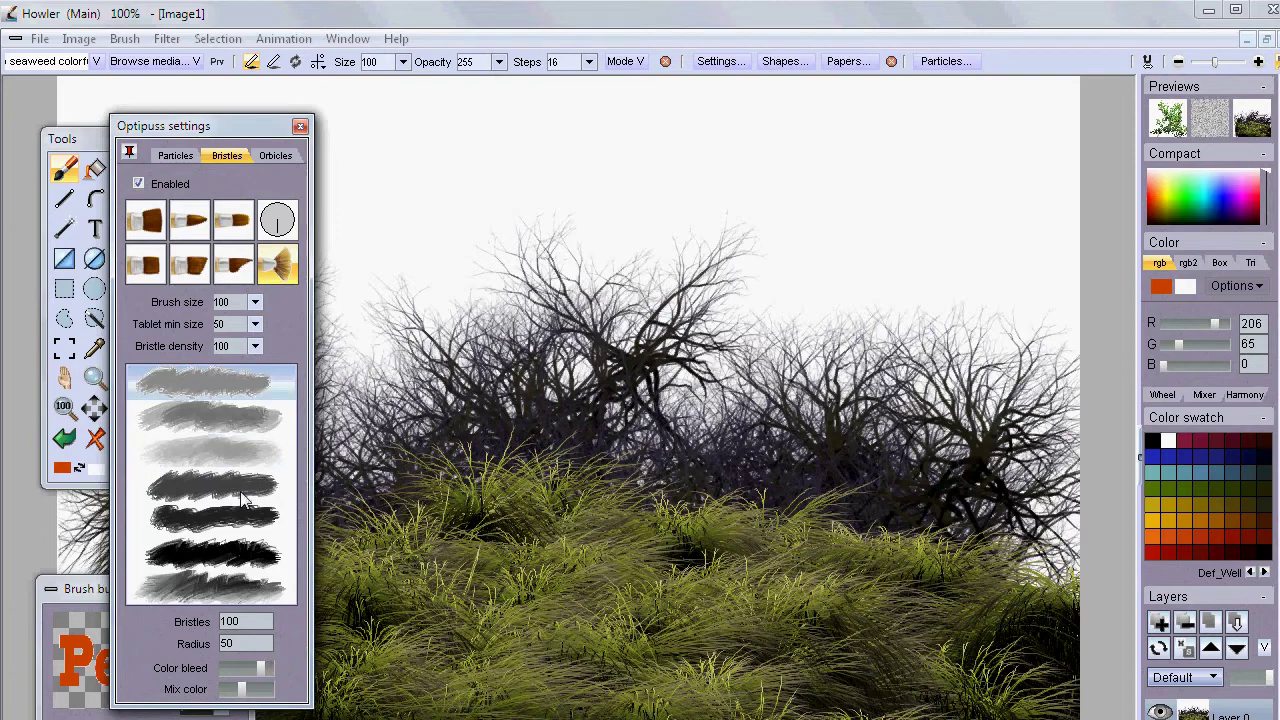
{"action": "left_click", "coordinate": [225, 460]}
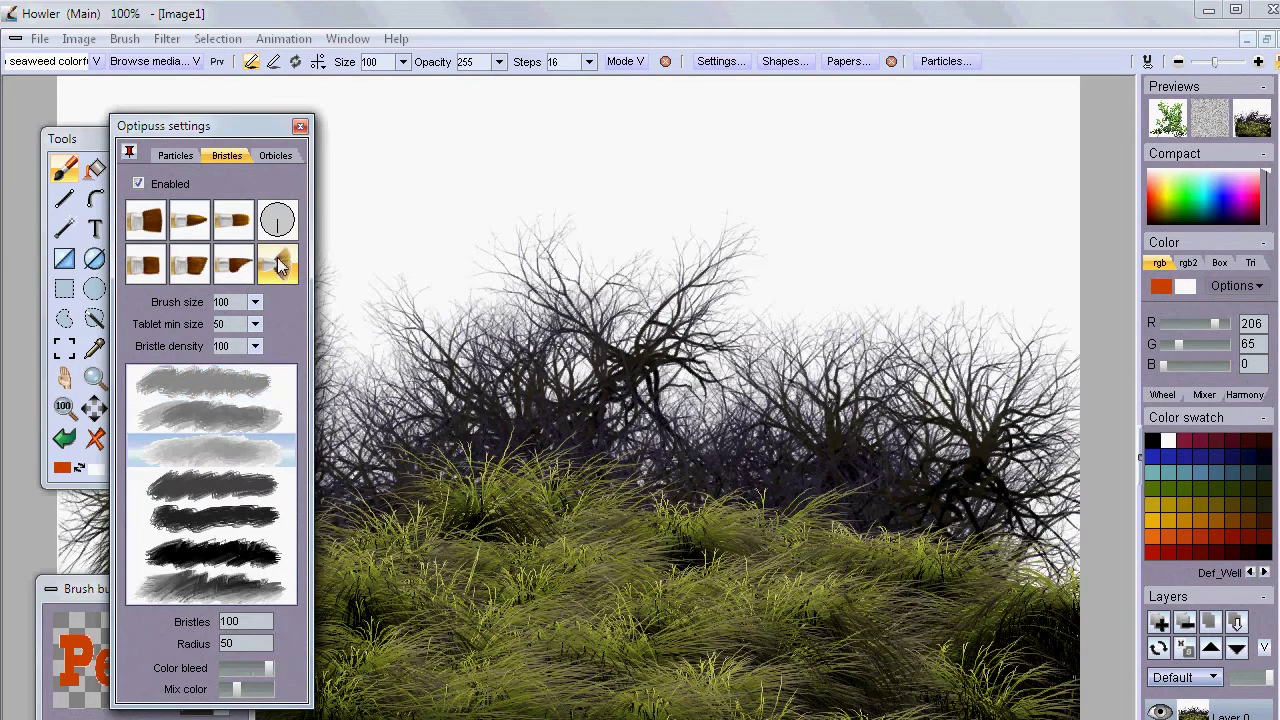
Scrub whitish haze over the trees and grass, then switch to the first bristle brush for more strokes
{"action": "mouse_move", "coordinate": [437, 362]}
{"action": "left_mouse_down"}
{"action": "mouse_move", "coordinate": [906, 211]}
{"action": "mouse_move", "coordinate": [507, 327]}
{"action": "mouse_move", "coordinate": [969, 260]}
{"action": "mouse_move", "coordinate": [584, 314]}
{"action": "mouse_move", "coordinate": [692, 404]}
{"action": "mouse_move", "coordinate": [653, 522]}
{"action": "mouse_move", "coordinate": [581, 496]}
{"action": "mouse_move", "coordinate": [606, 370]}
{"action": "mouse_move", "coordinate": [410, 214]}
{"action": "mouse_move", "coordinate": [568, 317]}
{"action": "mouse_move", "coordinate": [622, 311]}
{"action": "mouse_move", "coordinate": [557, 234]}
{"action": "mouse_move", "coordinate": [782, 292]}
{"action": "mouse_move", "coordinate": [548, 203]}
{"action": "mouse_move", "coordinate": [527, 216]}
{"action": "mouse_move", "coordinate": [884, 439]}
{"action": "mouse_move", "coordinate": [874, 323]}
{"action": "mouse_move", "coordinate": [1055, 583]}
{"action": "mouse_move", "coordinate": [1029, 465]}
{"action": "mouse_move", "coordinate": [753, 397]}
{"action": "mouse_move", "coordinate": [936, 297]}
{"action": "mouse_move", "coordinate": [1055, 279]}
{"action": "mouse_move", "coordinate": [990, 388]}
{"action": "mouse_move", "coordinate": [1060, 420]}
{"action": "left_mouse_up"}
{"action": "mouse_move", "coordinate": [644, 475]}
{"action": "left_mouse_down"}
{"action": "mouse_move", "coordinate": [803, 584]}
{"action": "mouse_move", "coordinate": [770, 560]}
{"action": "mouse_move", "coordinate": [453, 452]}
{"action": "mouse_move", "coordinate": [623, 612]}
{"action": "mouse_move", "coordinate": [360, 425]}
{"action": "left_mouse_up"}
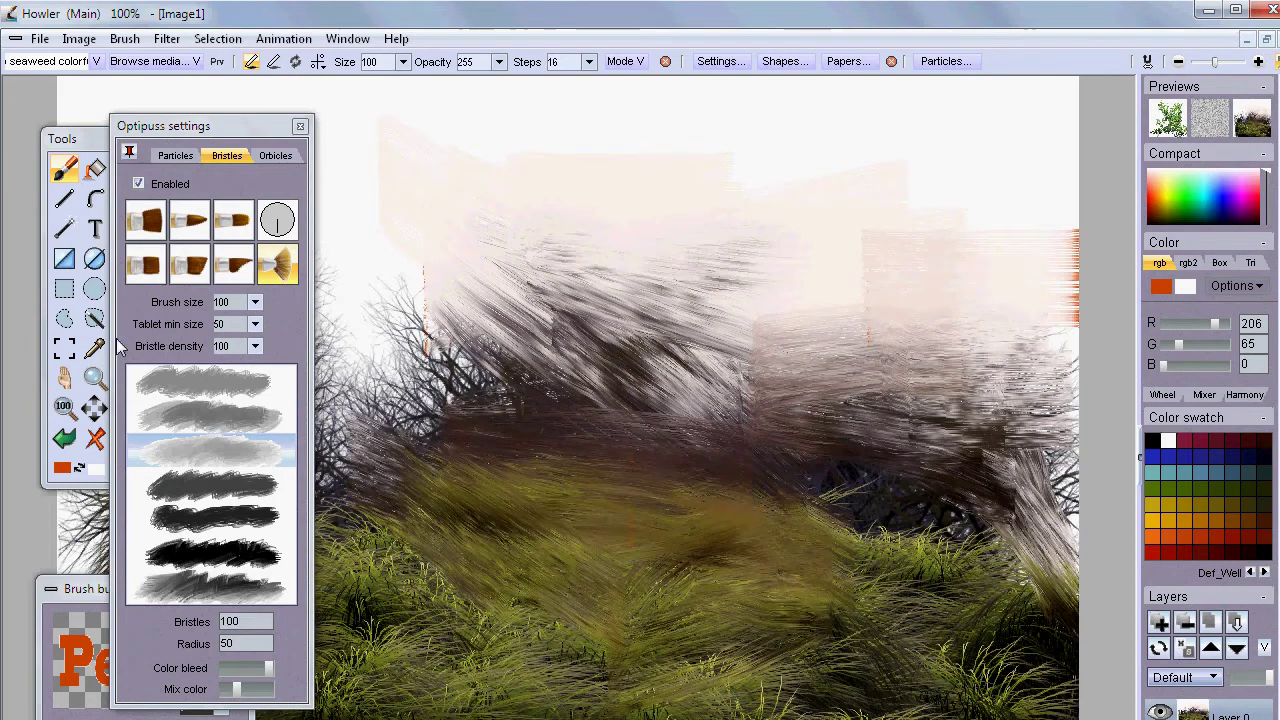
{"action": "left_click", "coordinate": [150, 222]}
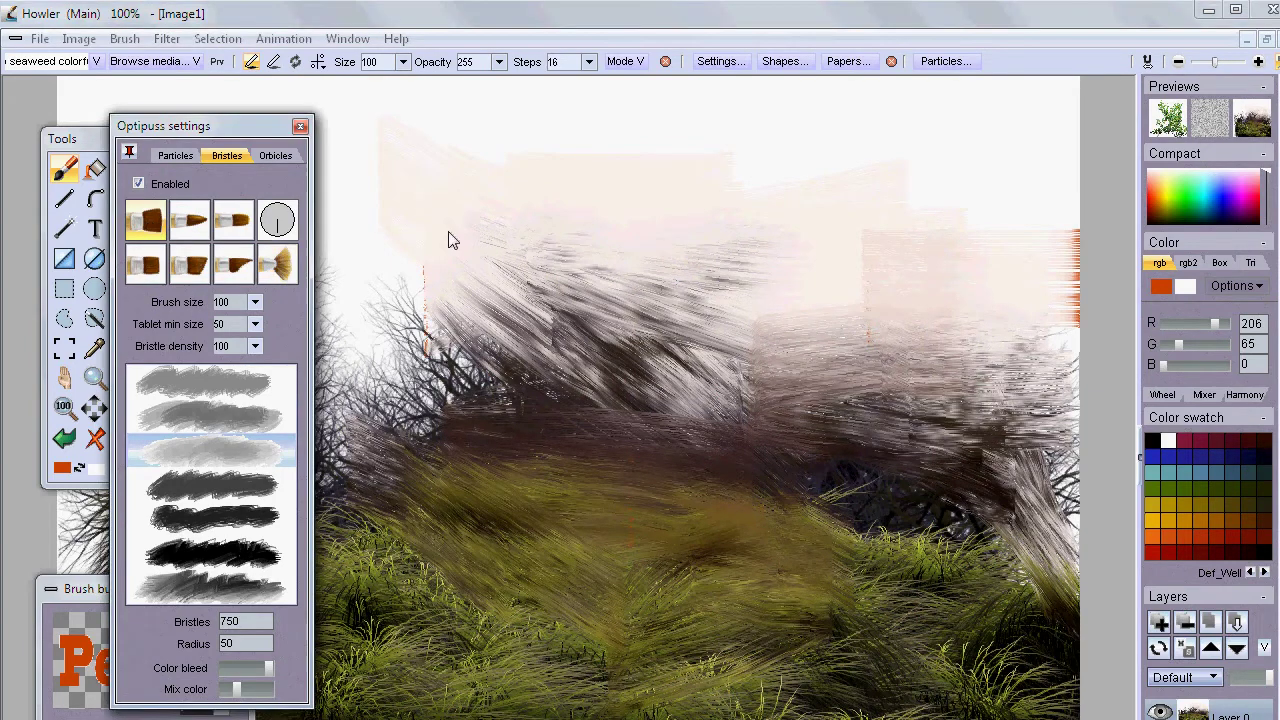
{"action": "mouse_move", "coordinate": [514, 300]}
{"action": "left_mouse_down"}
{"action": "mouse_move", "coordinate": [464, 379]}
{"action": "mouse_move", "coordinate": [572, 411]}
{"action": "mouse_move", "coordinate": [528, 307]}
{"action": "mouse_move", "coordinate": [789, 409]}
{"action": "mouse_move", "coordinate": [786, 374]}
{"action": "mouse_move", "coordinate": [827, 285]}
{"action": "mouse_move", "coordinate": [815, 351]}
{"action": "mouse_move", "coordinate": [873, 449]}
{"action": "mouse_move", "coordinate": [588, 571]}
{"action": "mouse_move", "coordinate": [803, 647]}
{"action": "mouse_move", "coordinate": [771, 627]}
{"action": "mouse_move", "coordinate": [764, 517]}
{"action": "mouse_move", "coordinate": [943, 565]}
{"action": "mouse_move", "coordinate": [832, 424]}
{"action": "mouse_move", "coordinate": [855, 470]}
{"action": "left_mouse_up"}
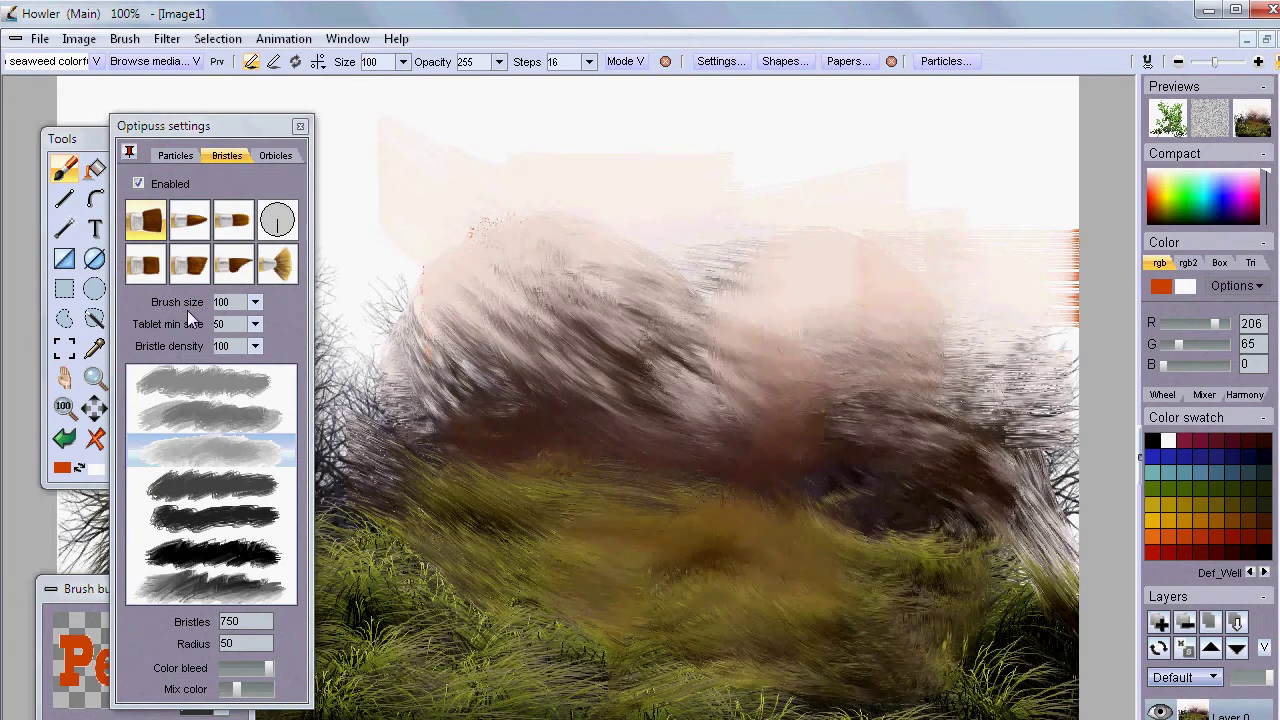
{"action": "left_click_drag", "start_coordinate": [226, 126], "coordinate": [172, 176]}
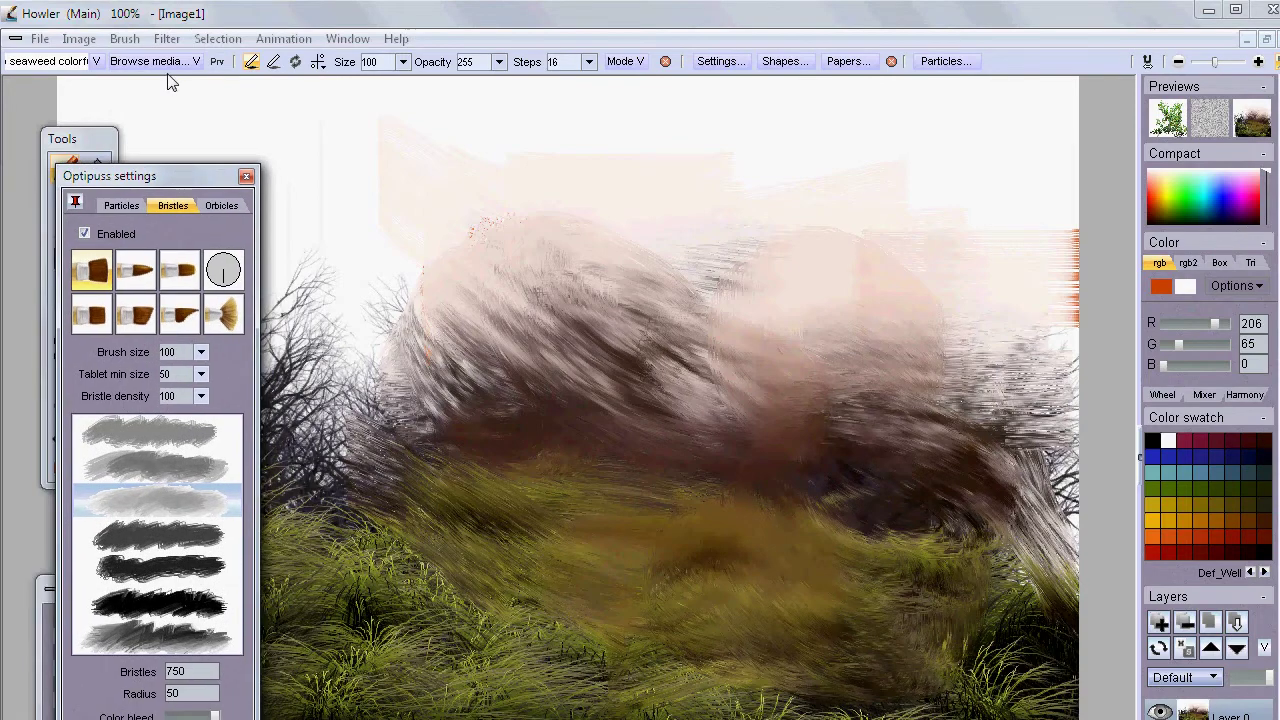
Apply Filter > Convolve > Color emboss at level 255 to the painting
{"action": "left_click", "coordinate": [165, 38]}
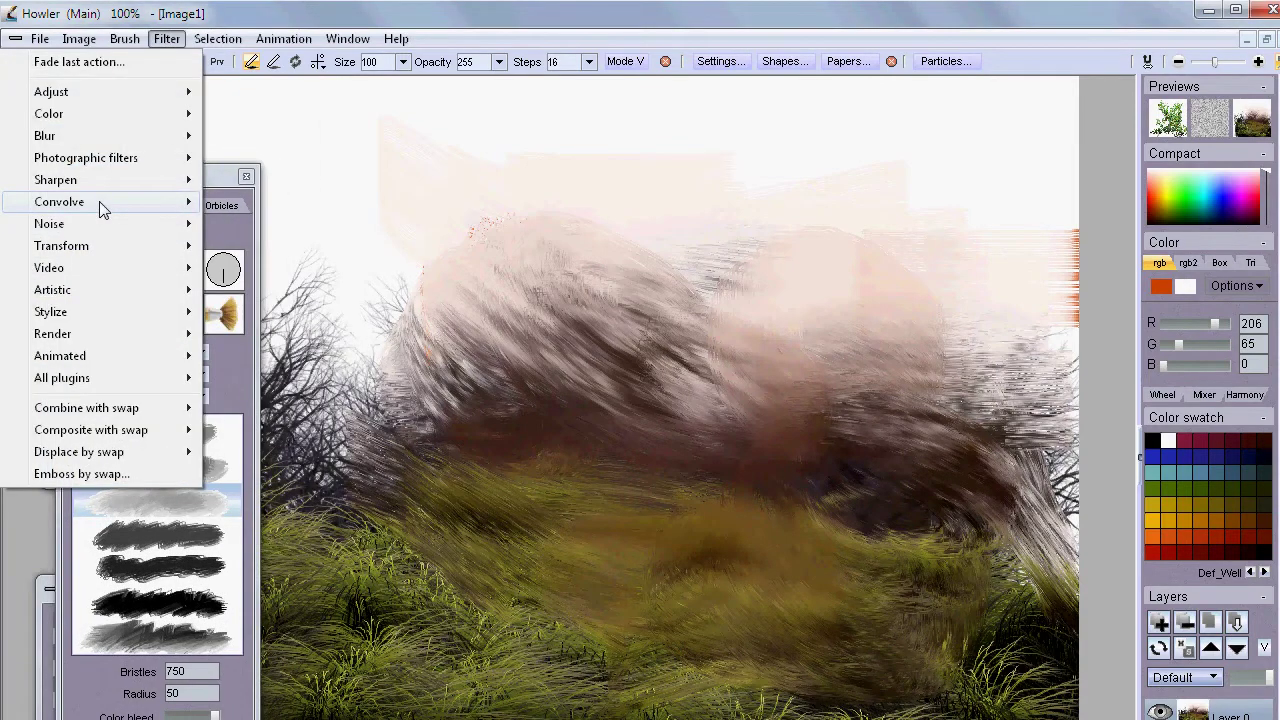
{"action": "mouse_move", "coordinate": [103, 202]}
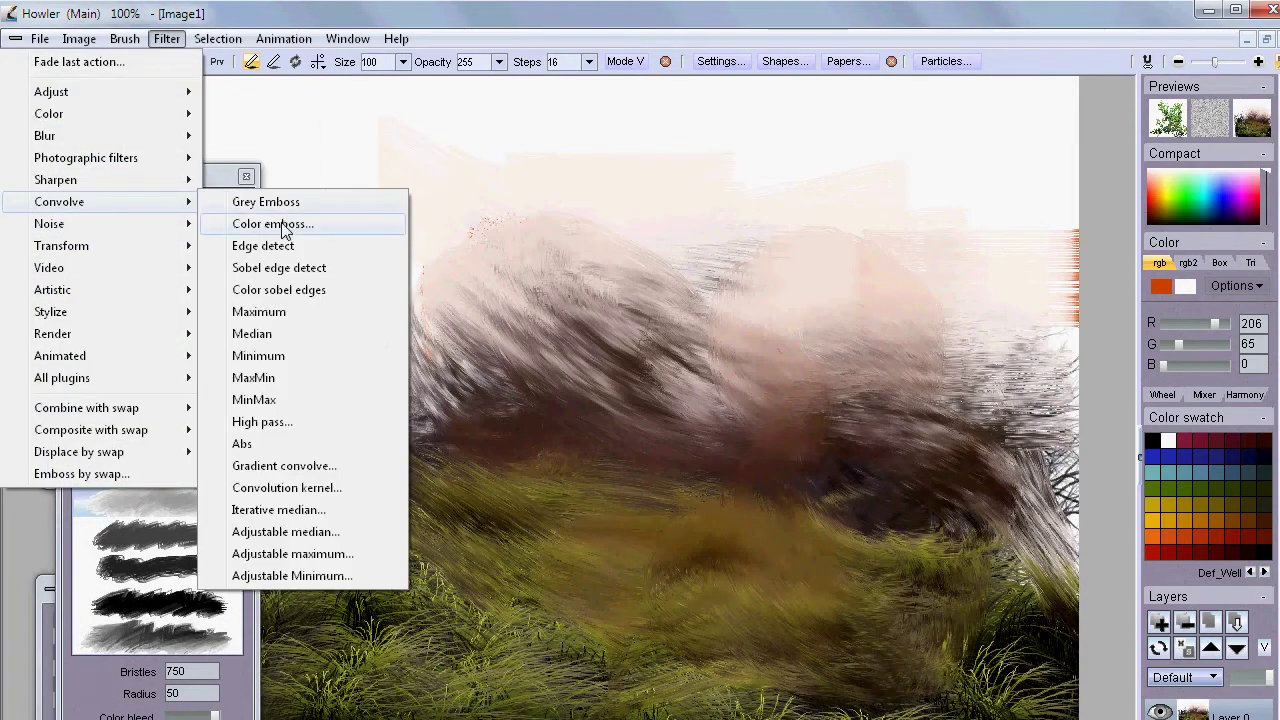
{"action": "left_click", "coordinate": [285, 226]}
{"action": "left_click_drag", "start_coordinate": [600, 306], "coordinate": [336, 263]}
{"action": "left_click_drag", "start_coordinate": [406, 330], "coordinate": [436, 339]}
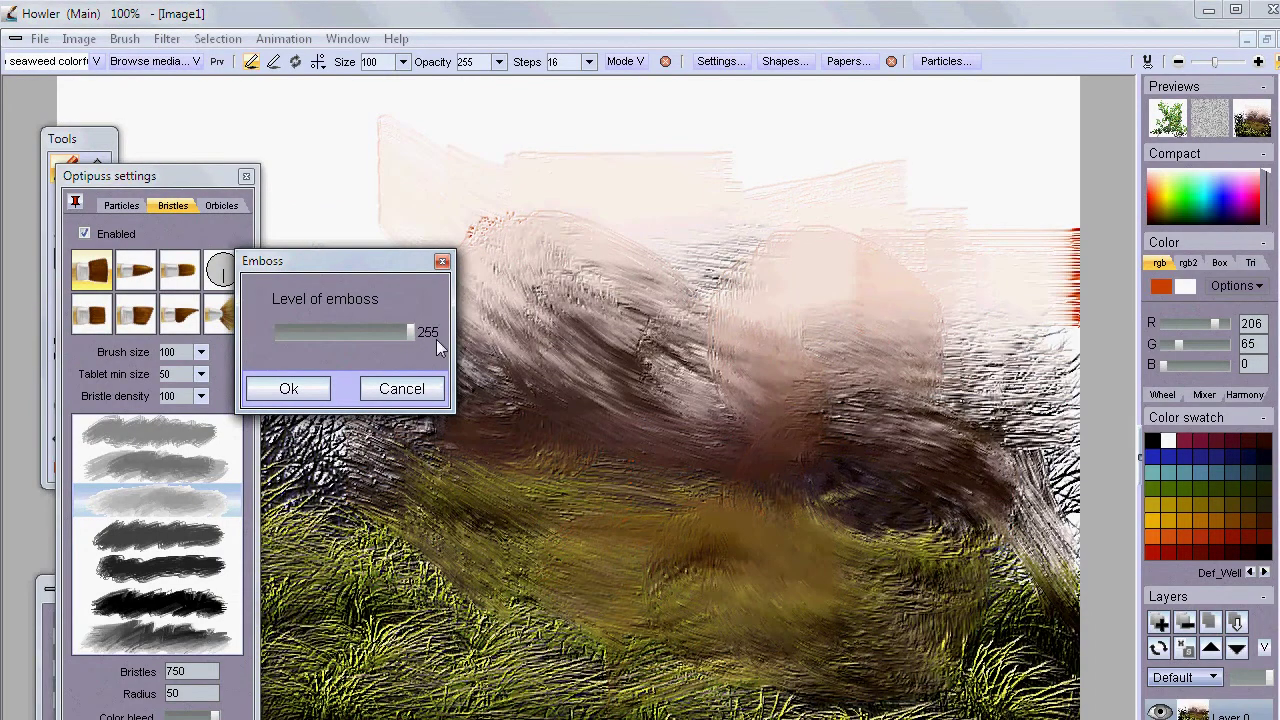
{"action": "left_click", "coordinate": [288, 388]}
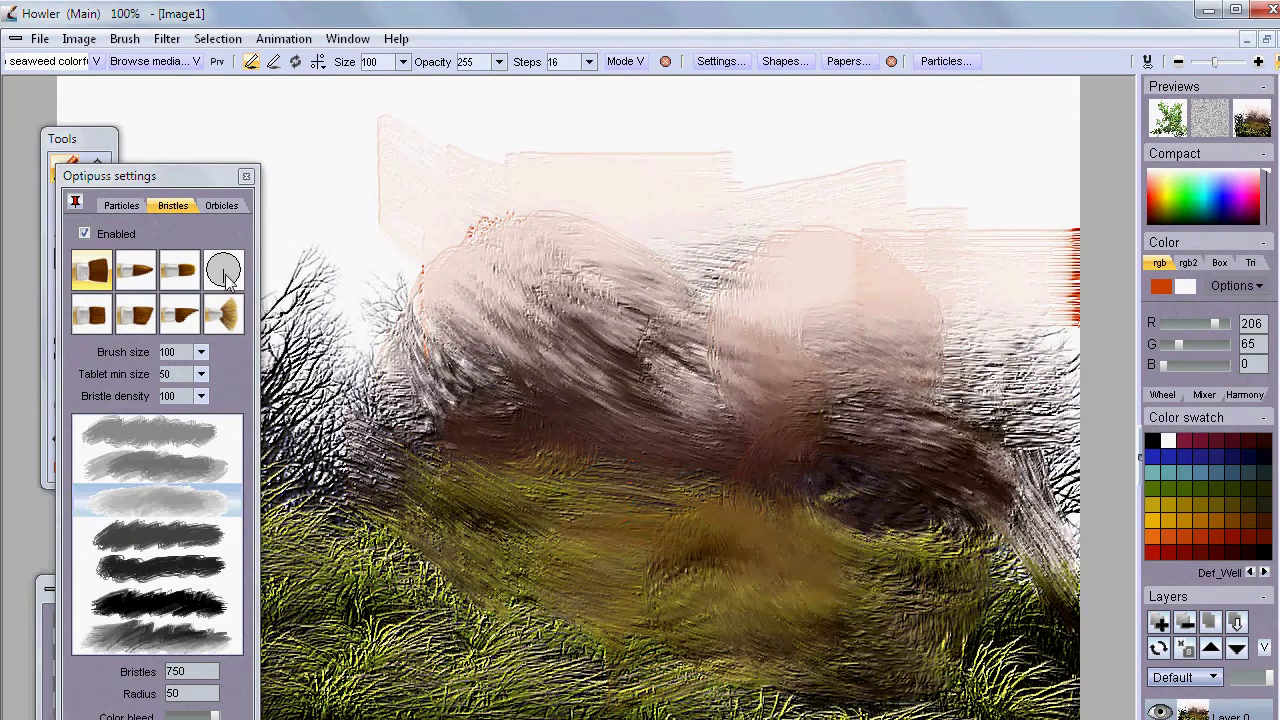
With the fan brush, paint pink and orange strokes, raise Color bleed, and blend the orange into the grass
{"action": "left_click", "coordinate": [228, 315]}
{"action": "mouse_move", "coordinate": [320, 300]}
{"action": "left_mouse_down"}
{"action": "mouse_move", "coordinate": [479, 443]}
{"action": "mouse_move", "coordinate": [480, 252]}
{"action": "mouse_move", "coordinate": [548, 166]}
{"action": "mouse_move", "coordinate": [751, 169]}
{"action": "left_mouse_up"}
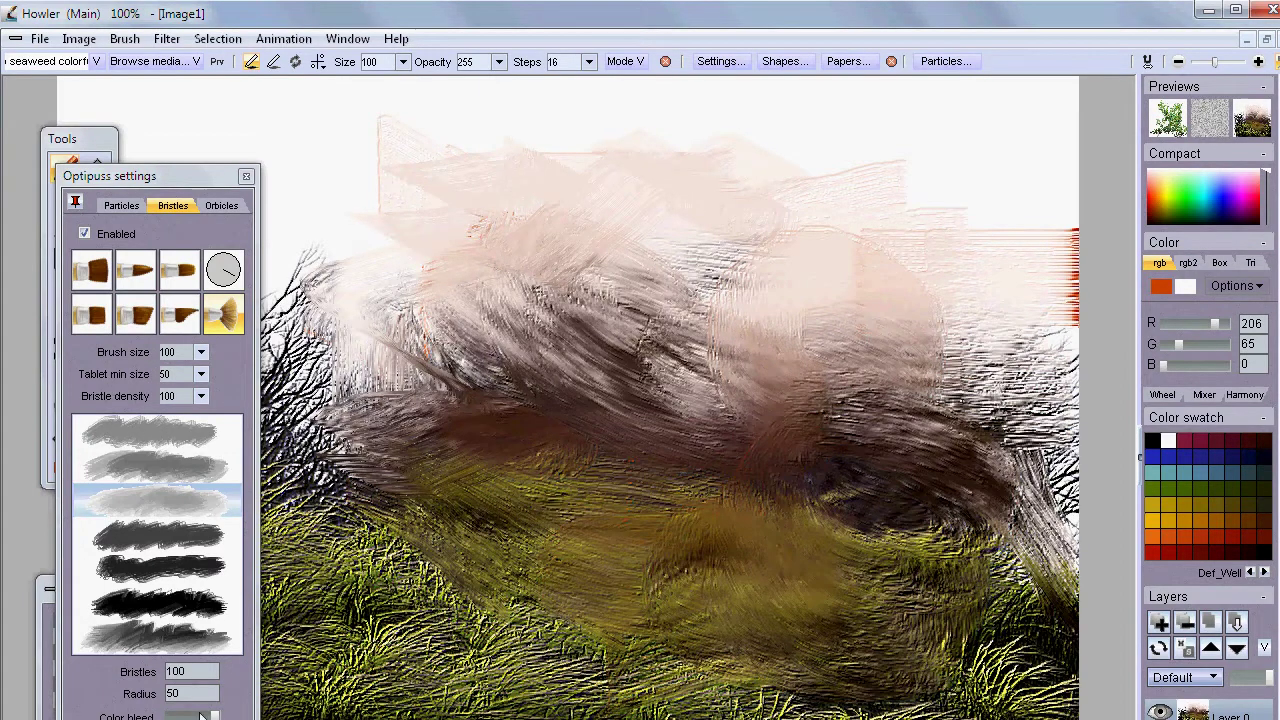
{"action": "mouse_move", "coordinate": [482, 510]}
{"action": "left_mouse_down"}
{"action": "mouse_move", "coordinate": [600, 635]}
{"action": "mouse_move", "coordinate": [665, 660]}
{"action": "left_mouse_up"}
{"action": "left_click_drag", "start_coordinate": [181, 716], "coordinate": [198, 716]}
{"action": "mouse_move", "coordinate": [640, 482]}
{"action": "left_mouse_down"}
{"action": "mouse_move", "coordinate": [520, 569]}
{"action": "mouse_move", "coordinate": [324, 588]}
{"action": "left_mouse_up"}
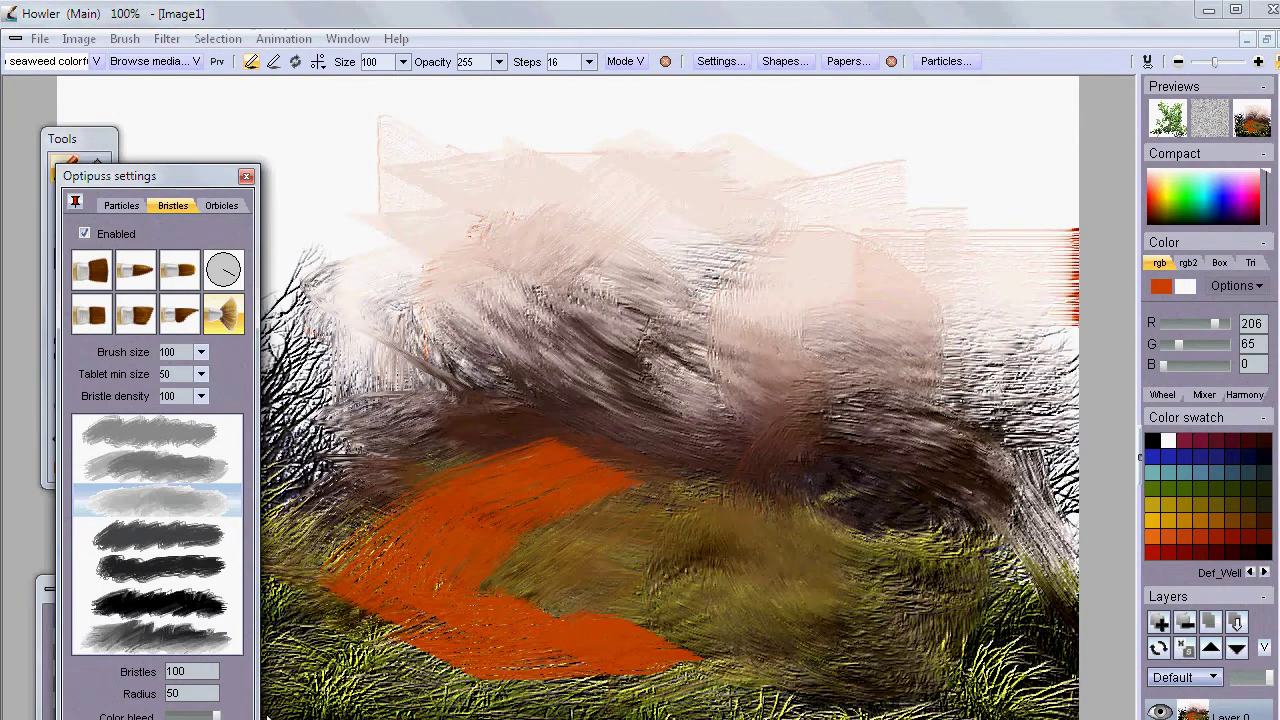
Smudge dark streaks through the orange patch using the fifth and bottom stroke presets
{"action": "mouse_move", "coordinate": [343, 142]}
{"action": "left_mouse_down"}
{"action": "mouse_move", "coordinate": [425, 295]}
{"action": "mouse_move", "coordinate": [362, 421]}
{"action": "mouse_move", "coordinate": [420, 458]}
{"action": "mouse_move", "coordinate": [474, 544]}
{"action": "mouse_move", "coordinate": [704, 635]}
{"action": "mouse_move", "coordinate": [743, 664]}
{"action": "mouse_move", "coordinate": [835, 639]}
{"action": "mouse_move", "coordinate": [850, 612]}
{"action": "left_mouse_up"}
{"action": "left_click", "coordinate": [161, 570]}
{"action": "left_click", "coordinate": [230, 628]}
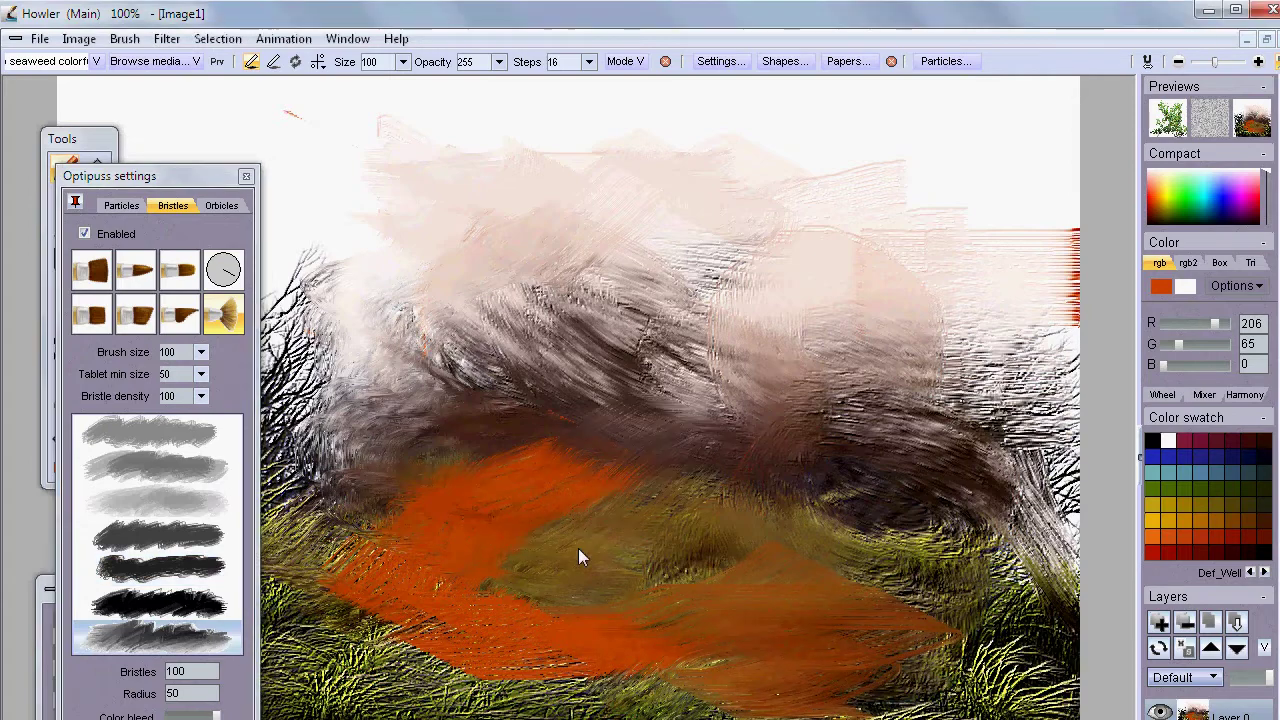
{"action": "mouse_move", "coordinate": [610, 389]}
{"action": "left_mouse_down"}
{"action": "mouse_move", "coordinate": [415, 503]}
{"action": "mouse_move", "coordinate": [337, 714]}
{"action": "left_mouse_up"}
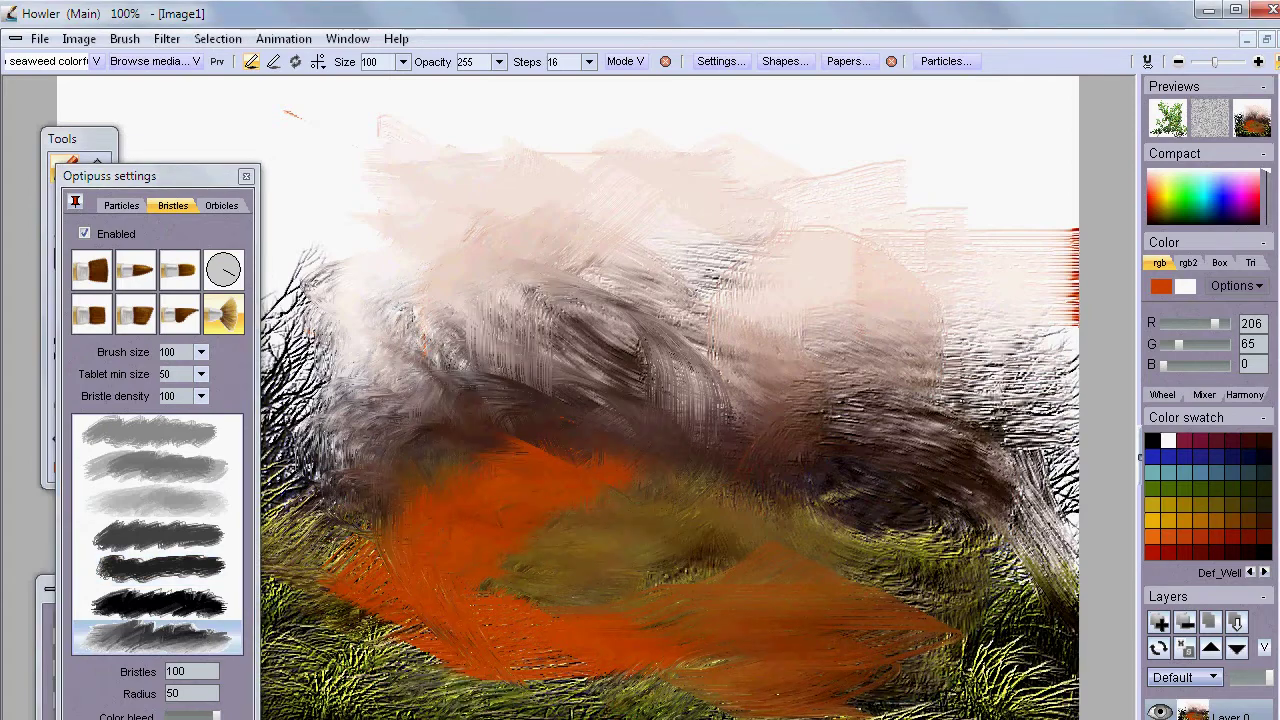
{"action": "left_click_drag", "start_coordinate": [600, 445], "coordinate": [370, 690]}
{"action": "mouse_move", "coordinate": [300, 660]}
{"action": "left_mouse_down"}
{"action": "mouse_move", "coordinate": [390, 282]}
{"action": "mouse_move", "coordinate": [440, 340]}
{"action": "mouse_move", "coordinate": [774, 280]}
{"action": "mouse_move", "coordinate": [675, 456]}
{"action": "mouse_move", "coordinate": [750, 412]}
{"action": "left_mouse_up"}
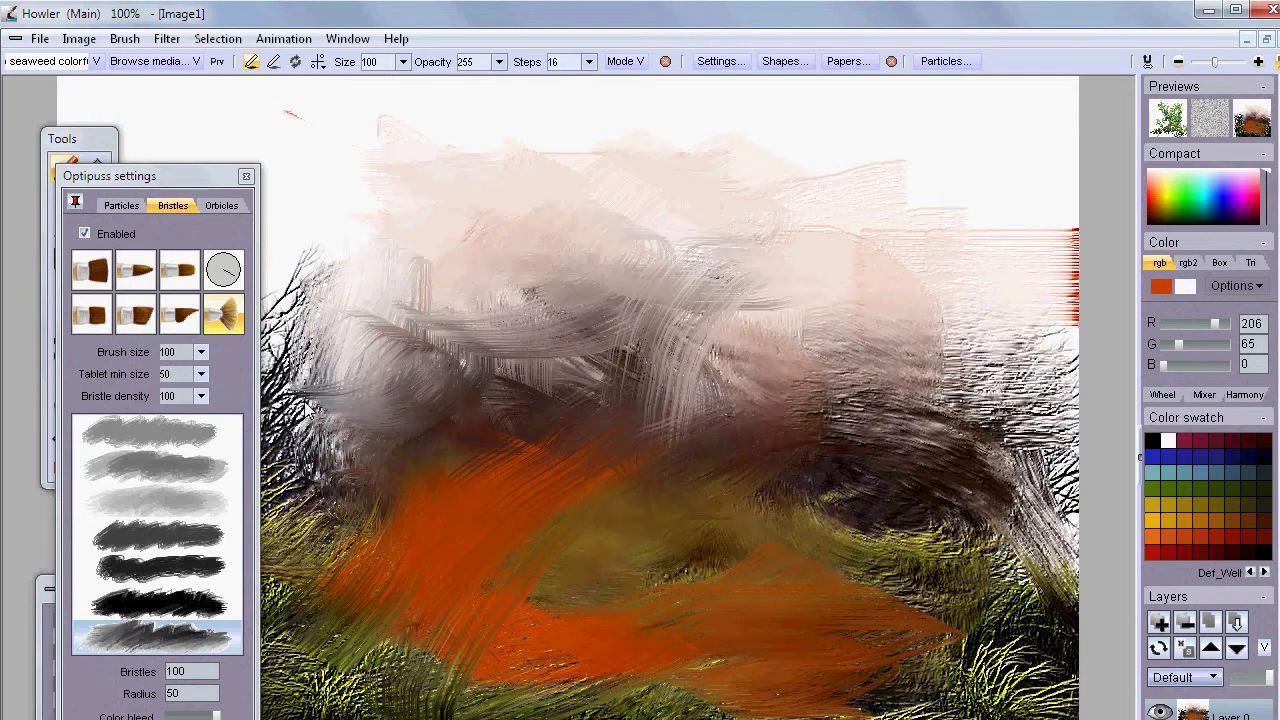
{"action": "mouse_move", "coordinate": [464, 372]}
{"action": "left_mouse_down"}
{"action": "mouse_move", "coordinate": [676, 418]}
{"action": "mouse_move", "coordinate": [629, 454]}
{"action": "mouse_move", "coordinate": [656, 454]}
{"action": "mouse_move", "coordinate": [596, 584]}
{"action": "mouse_move", "coordinate": [497, 500]}
{"action": "left_mouse_up"}
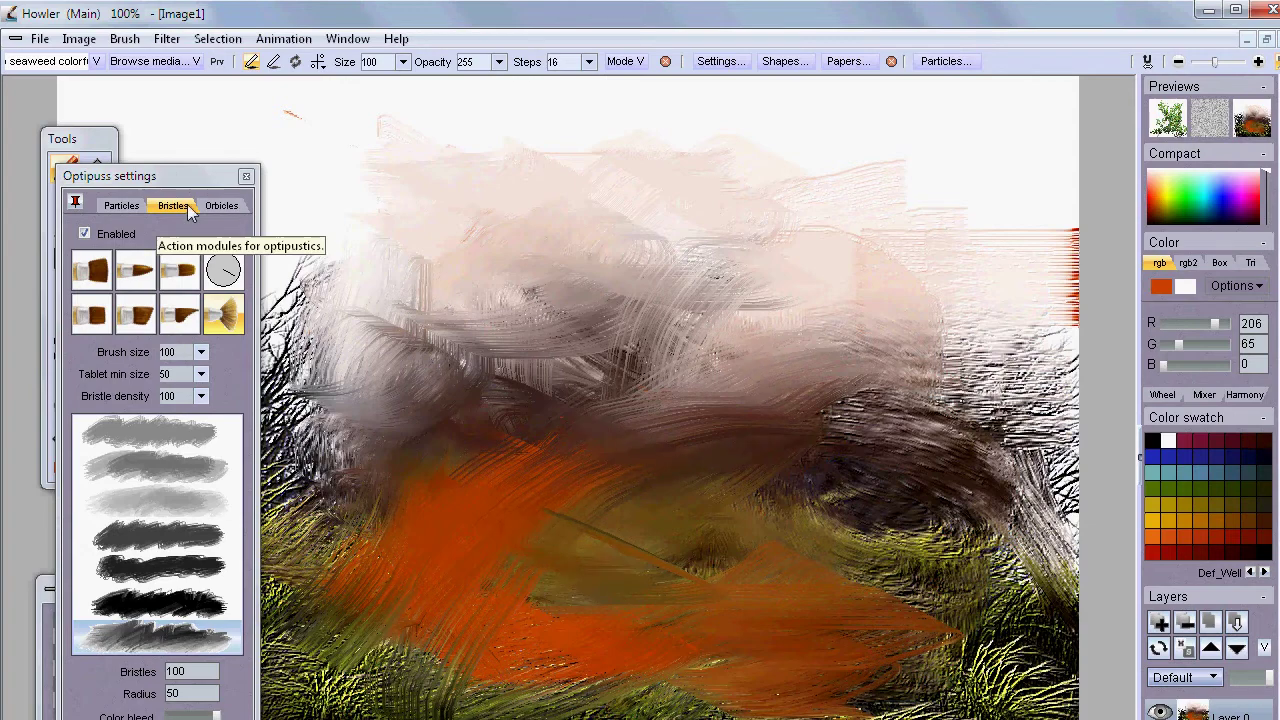
{"action": "left_click", "coordinate": [222, 206]}
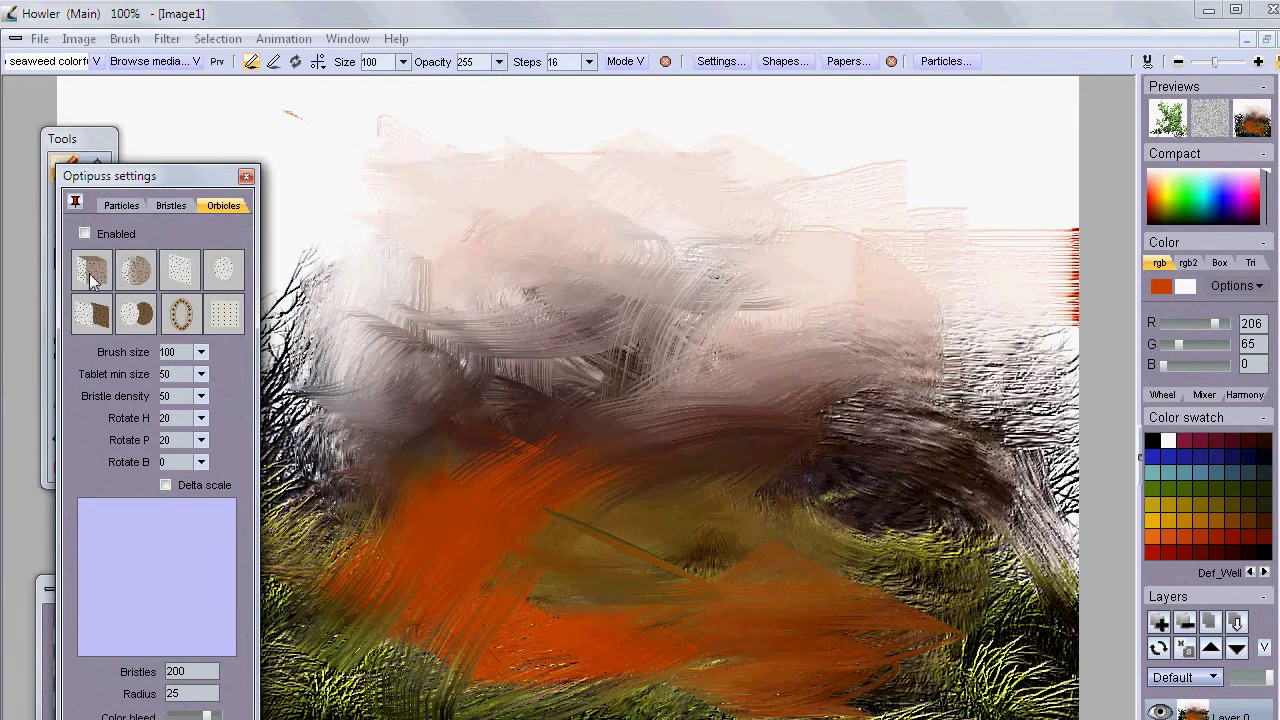
Clear the canvas, enable Orbicles with the second brush, and set its Radius to 123
{"action": "left_click_drag", "start_coordinate": [70, 145], "coordinate": [1052, 135]}
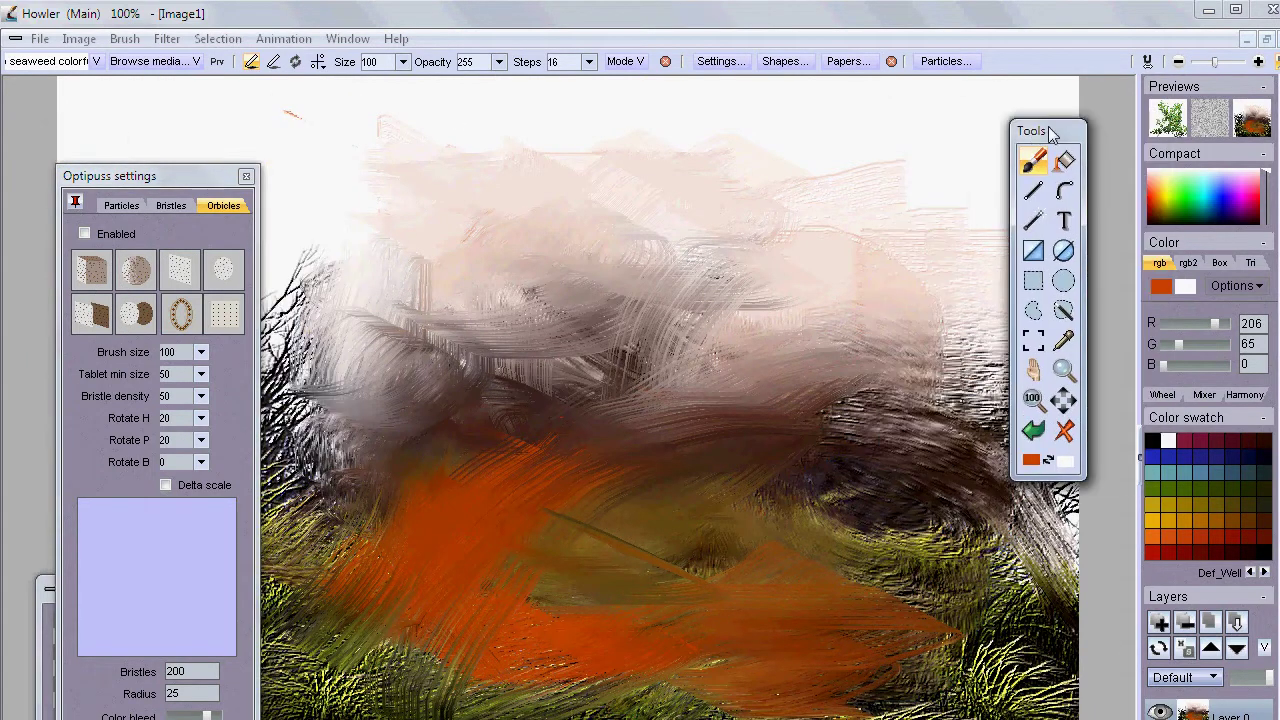
{"action": "left_click", "coordinate": [1064, 436]}
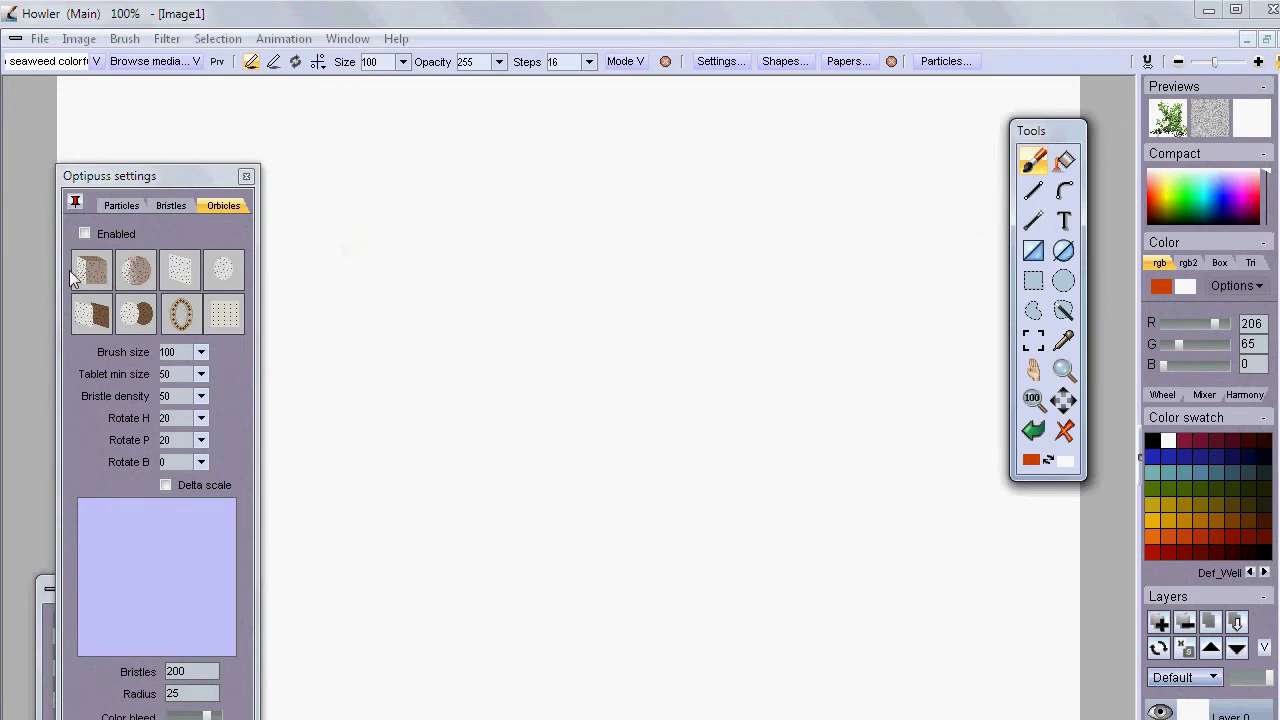
{"action": "left_click", "coordinate": [76, 270]}
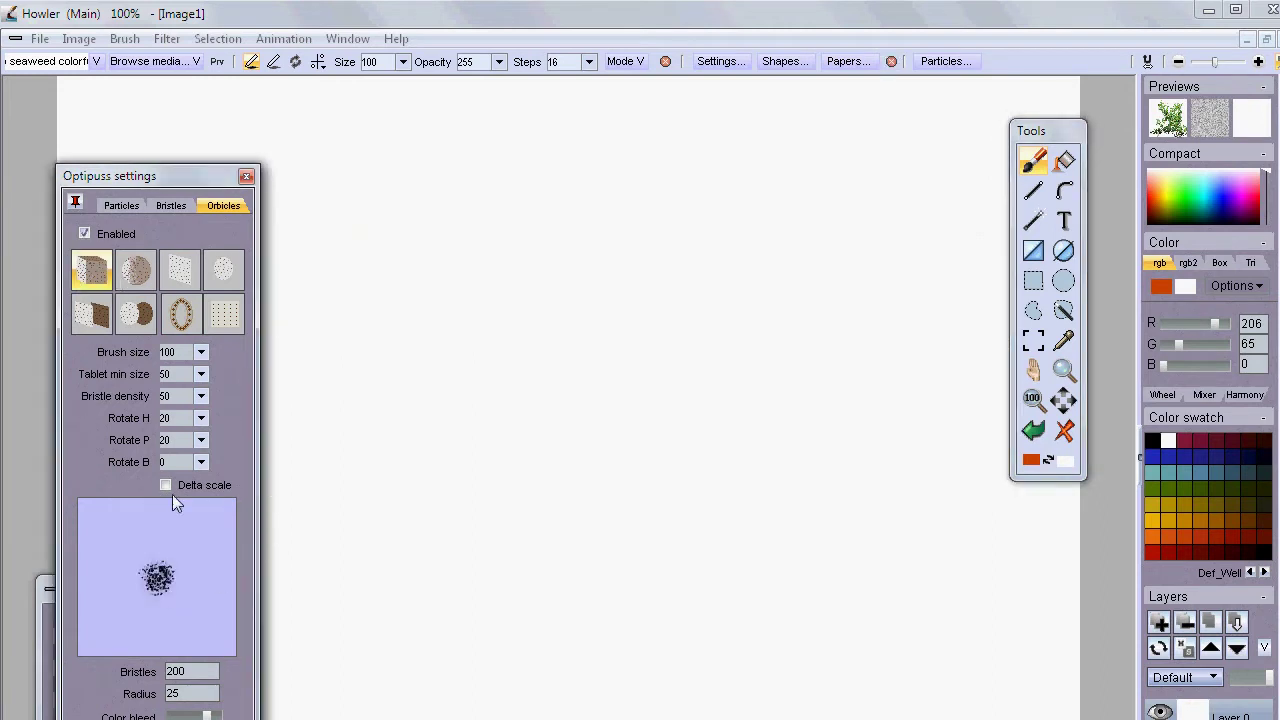
{"action": "left_click", "coordinate": [128, 287]}
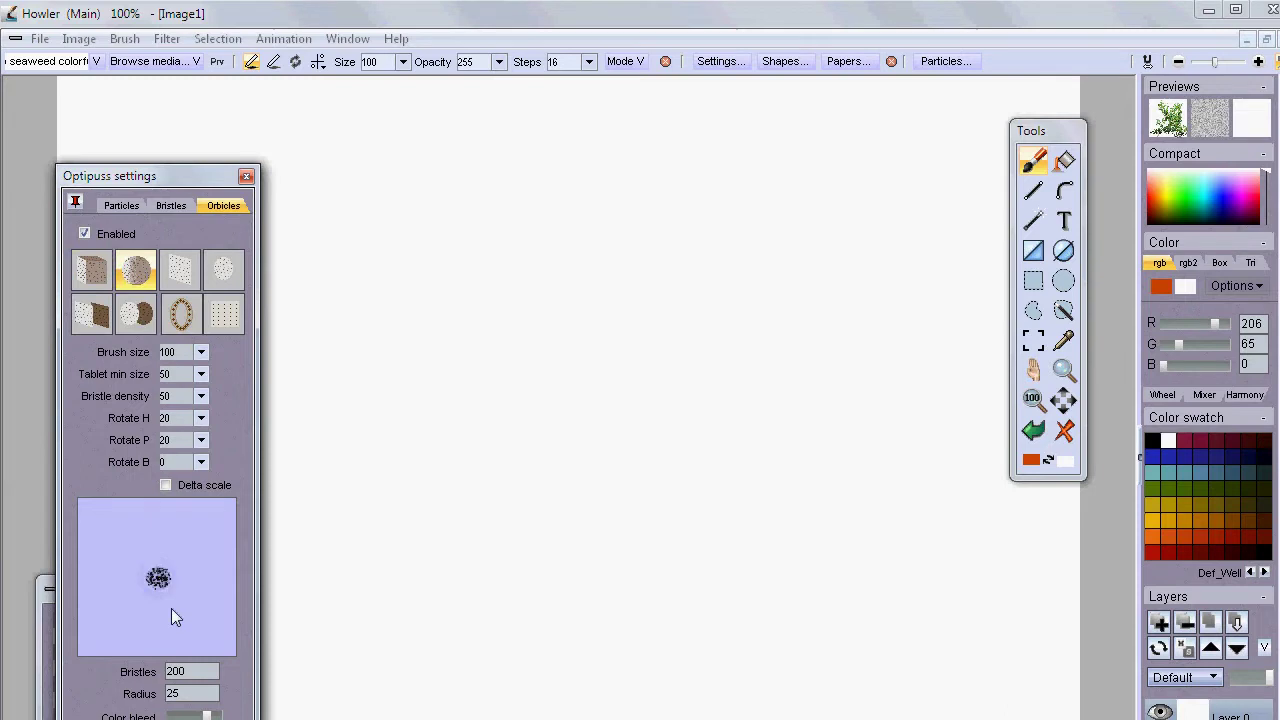
{"action": "left_click_drag", "start_coordinate": [195, 693], "coordinate": [157, 692]}
{"action": "type", "text": "123"}
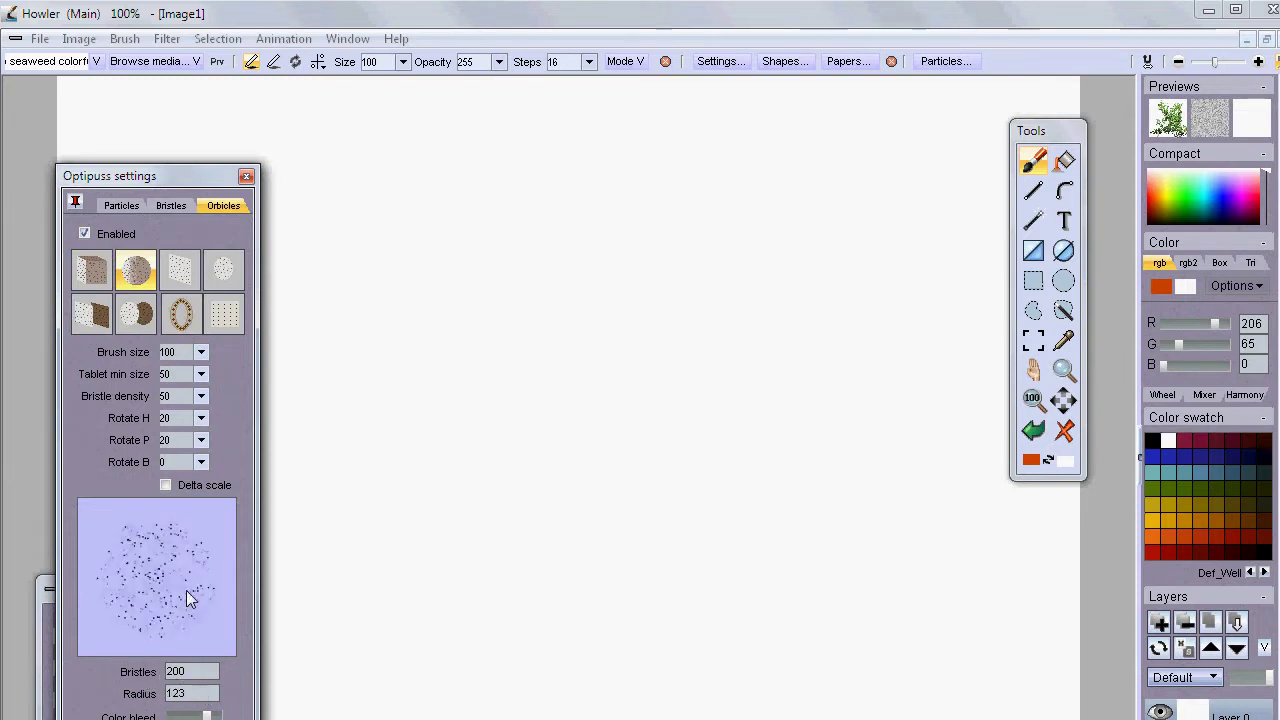
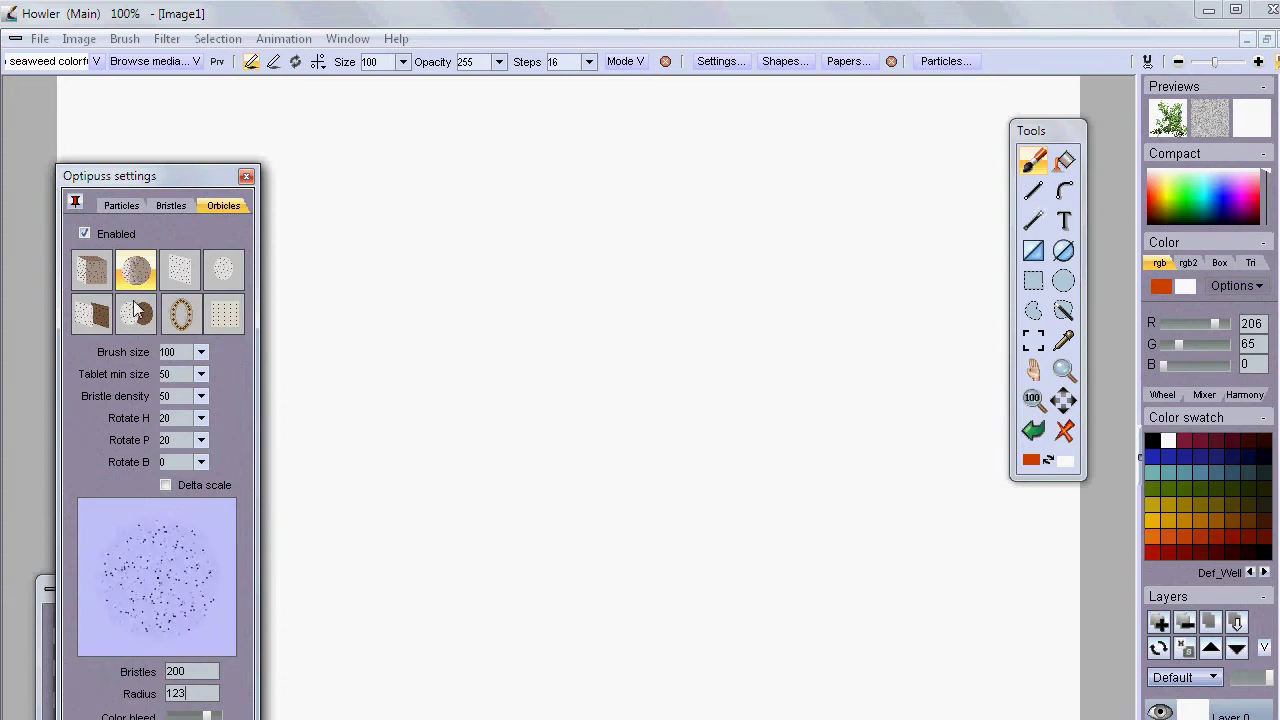
Try several Orbicles shapes, then paint a peach test blob with the scattered-dot shape
{"action": "left_click", "coordinate": [92, 272]}
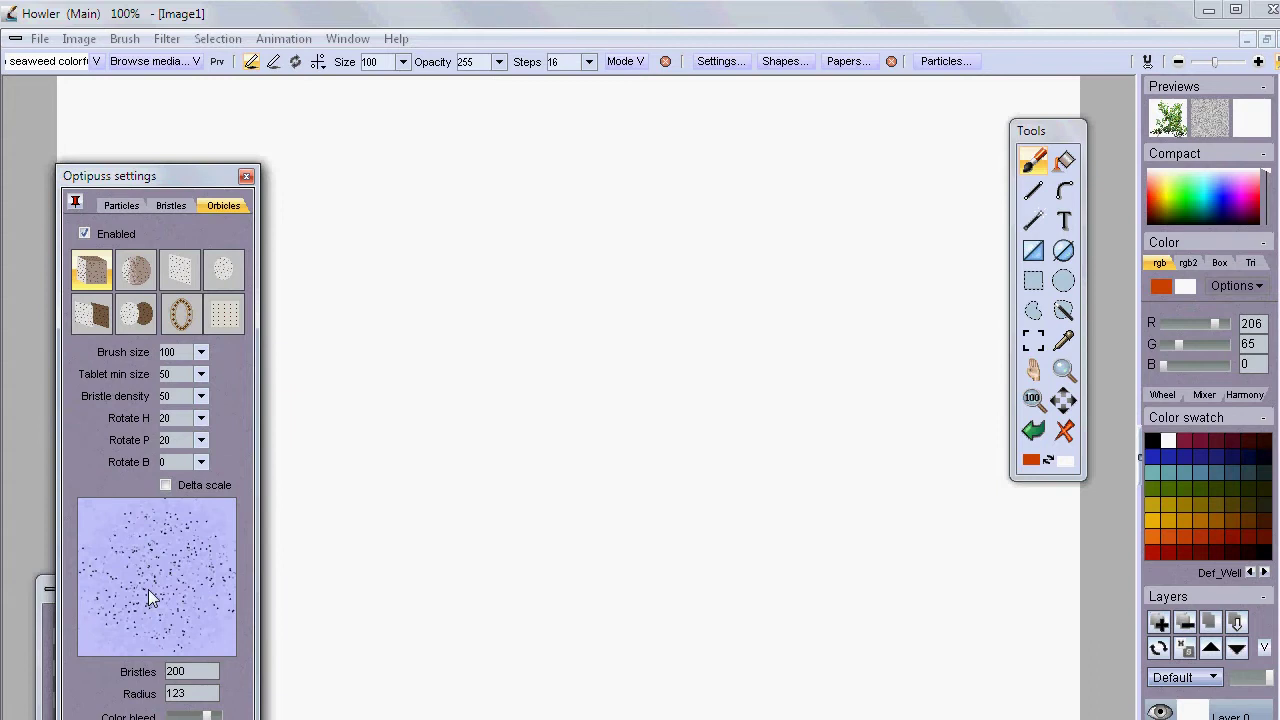
{"action": "left_click", "coordinate": [186, 272]}
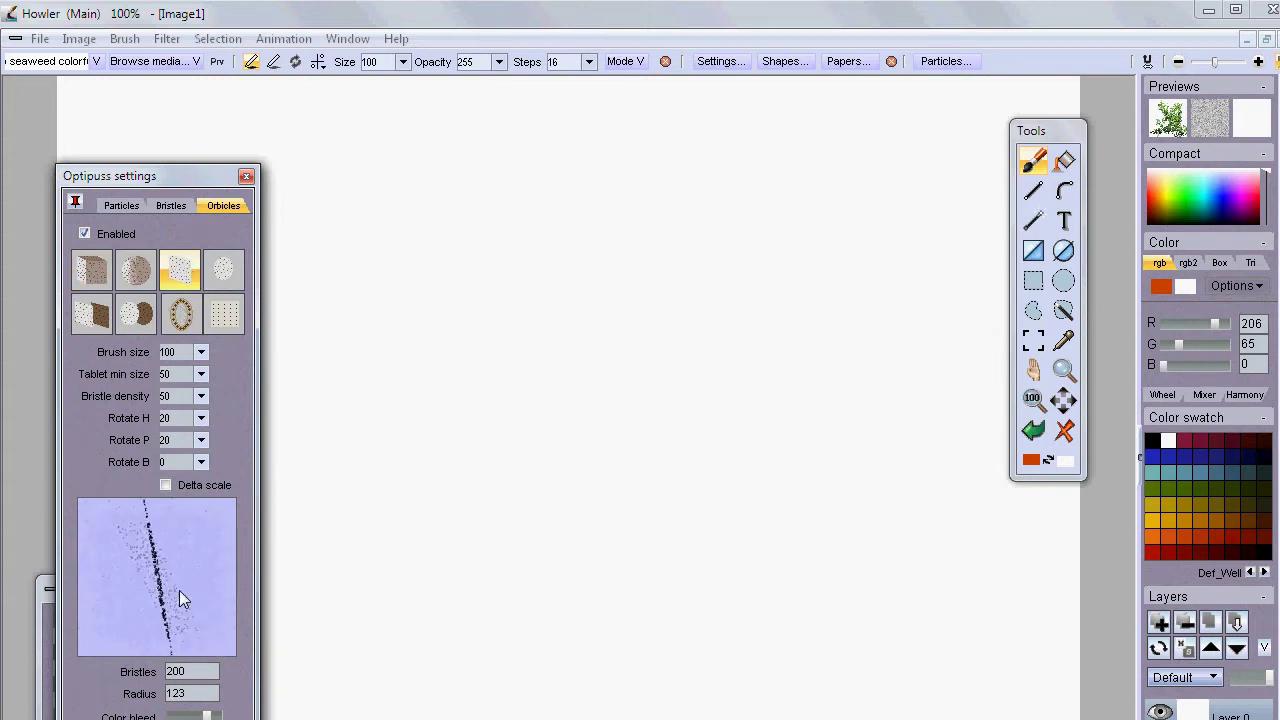
{"action": "left_click", "coordinate": [226, 278]}
{"action": "left_click", "coordinate": [138, 312]}
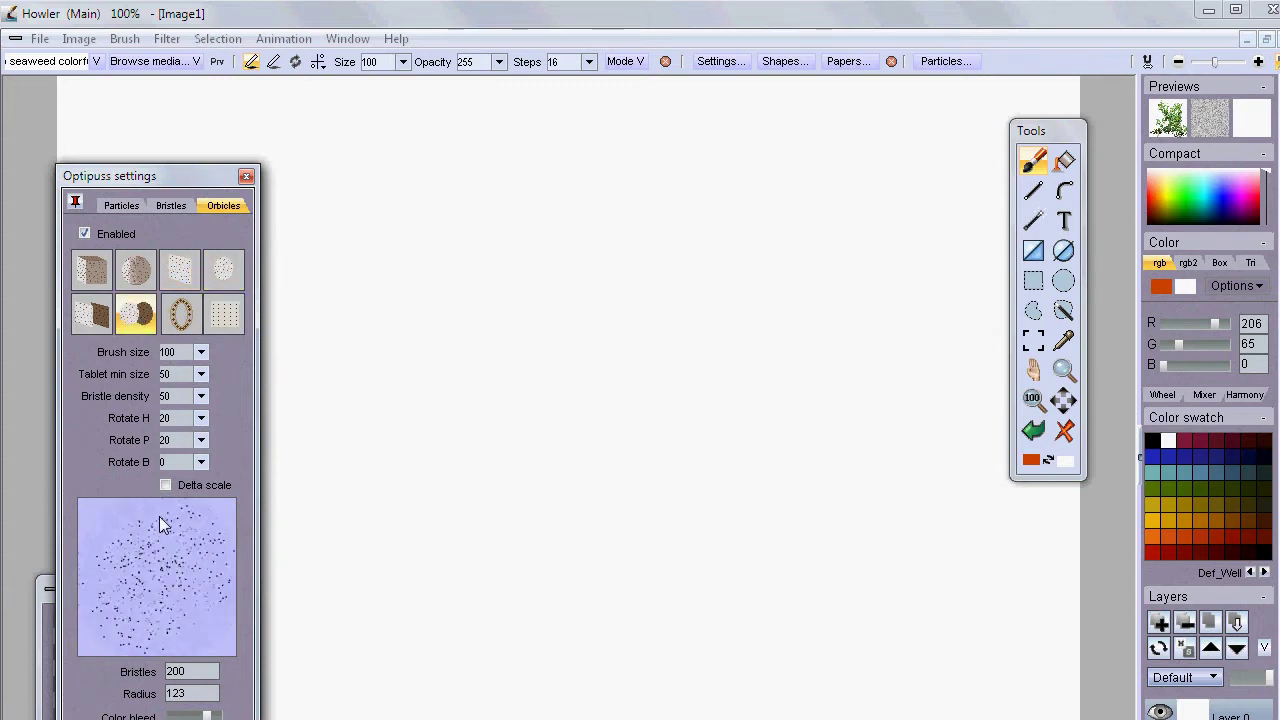
{"action": "mouse_move", "coordinate": [500, 400]}
{"action": "left_mouse_down"}
{"action": "mouse_move", "coordinate": [619, 377]}
{"action": "mouse_move", "coordinate": [627, 421]}
{"action": "mouse_move", "coordinate": [600, 531]}
{"action": "left_mouse_up"}
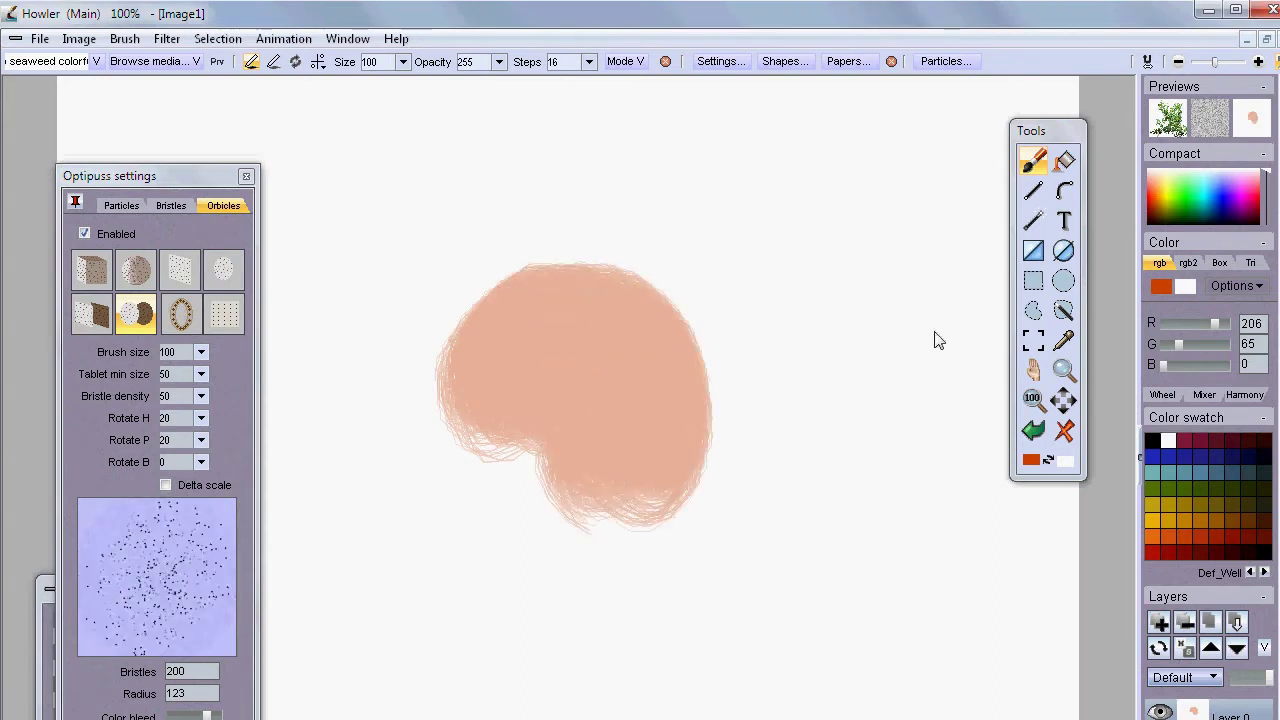
Set Bristles to 3 and paint loose scribbles below the peach blob
{"action": "double_click", "coordinate": [205, 678]}
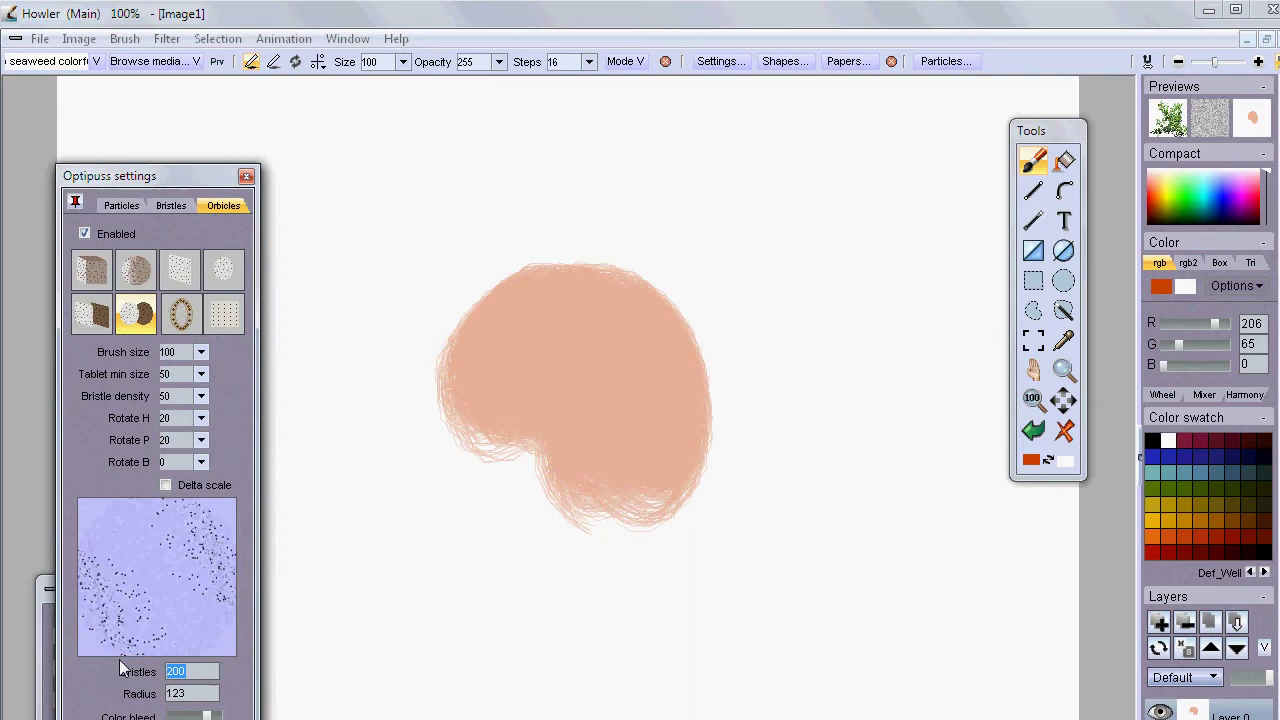
{"action": "type", "text": "3"}
{"action": "mouse_move", "coordinate": [400, 650]}
{"action": "left_mouse_down"}
{"action": "mouse_move", "coordinate": [520, 643]}
{"action": "mouse_move", "coordinate": [740, 425]}
{"action": "left_mouse_up"}
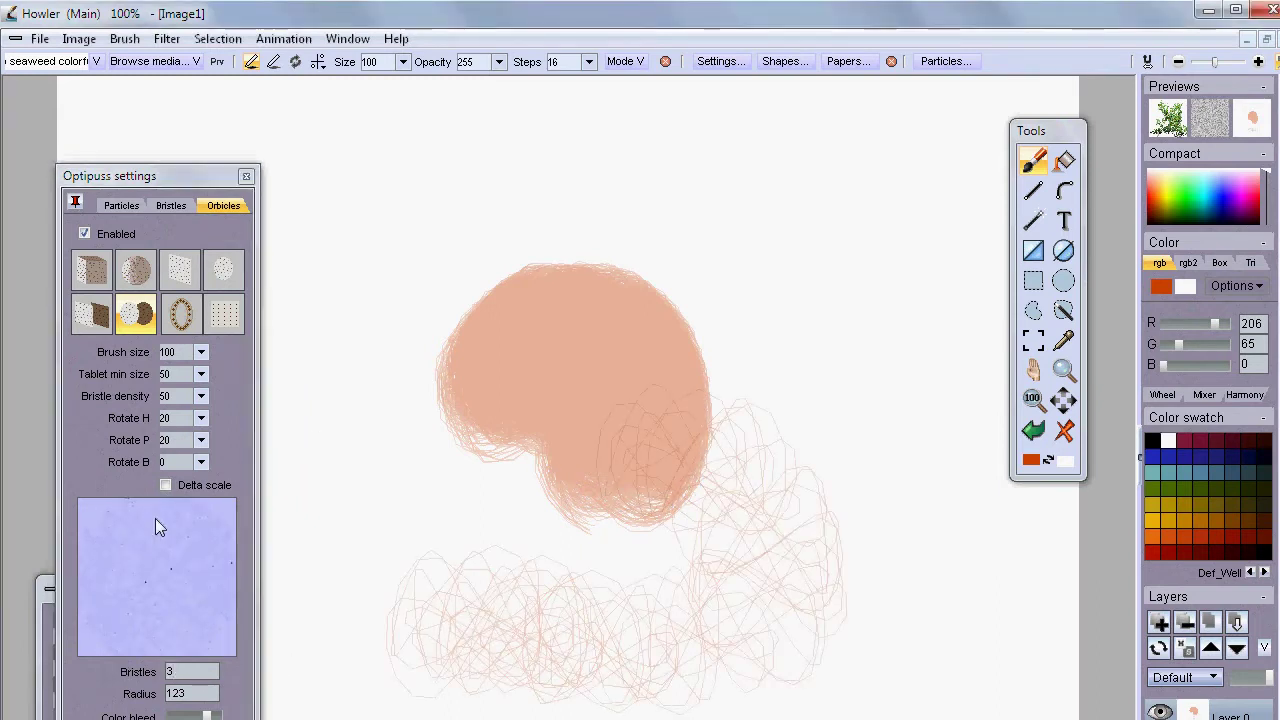
Clear the canvas and paint dark blue orbicle loops using several orbicle shapes
{"action": "left_click", "coordinate": [1064, 430]}
{"action": "left_click", "coordinate": [1222, 212]}
{"action": "mouse_move", "coordinate": [840, 310]}
{"action": "left_mouse_down"}
{"action": "mouse_move", "coordinate": [371, 391]}
{"action": "mouse_move", "coordinate": [466, 563]}
{"action": "mouse_move", "coordinate": [731, 606]}
{"action": "mouse_move", "coordinate": [623, 507]}
{"action": "mouse_move", "coordinate": [489, 451]}
{"action": "mouse_move", "coordinate": [450, 400]}
{"action": "left_mouse_up"}
{"action": "left_click", "coordinate": [131, 276]}
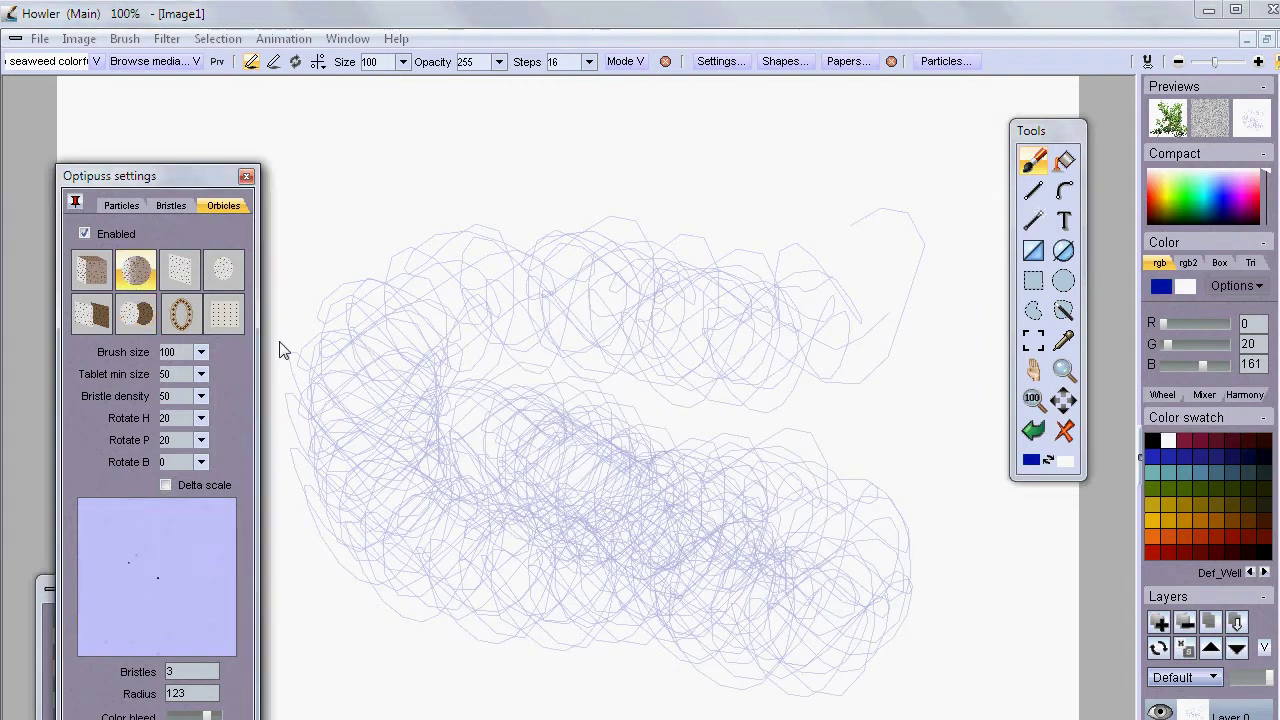
{"action": "mouse_move", "coordinate": [551, 340]}
{"action": "left_mouse_down"}
{"action": "mouse_move", "coordinate": [820, 306]}
{"action": "mouse_move", "coordinate": [460, 204]}
{"action": "mouse_move", "coordinate": [318, 254]}
{"action": "mouse_move", "coordinate": [335, 448]}
{"action": "left_mouse_up"}
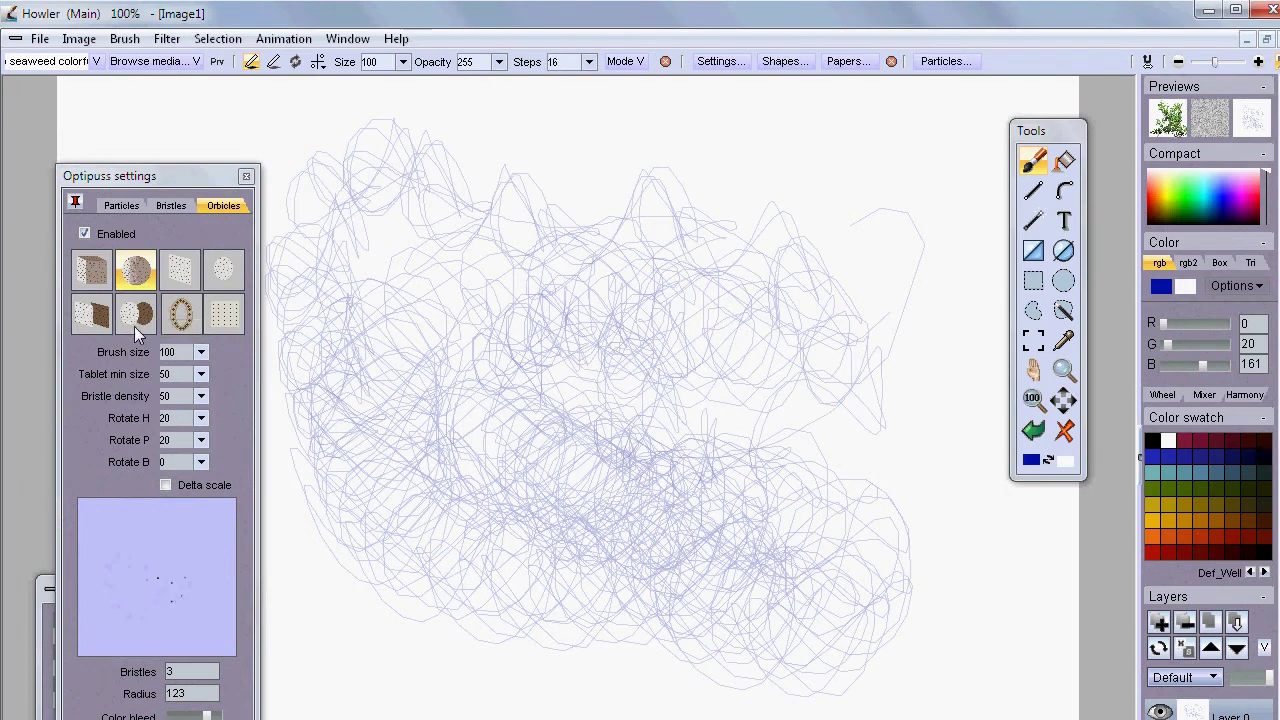
{"action": "left_click", "coordinate": [181, 315]}
{"action": "mouse_move", "coordinate": [689, 209]}
{"action": "left_mouse_down"}
{"action": "mouse_move", "coordinate": [823, 300]}
{"action": "mouse_move", "coordinate": [848, 346]}
{"action": "mouse_move", "coordinate": [450, 512]}
{"action": "left_mouse_up"}
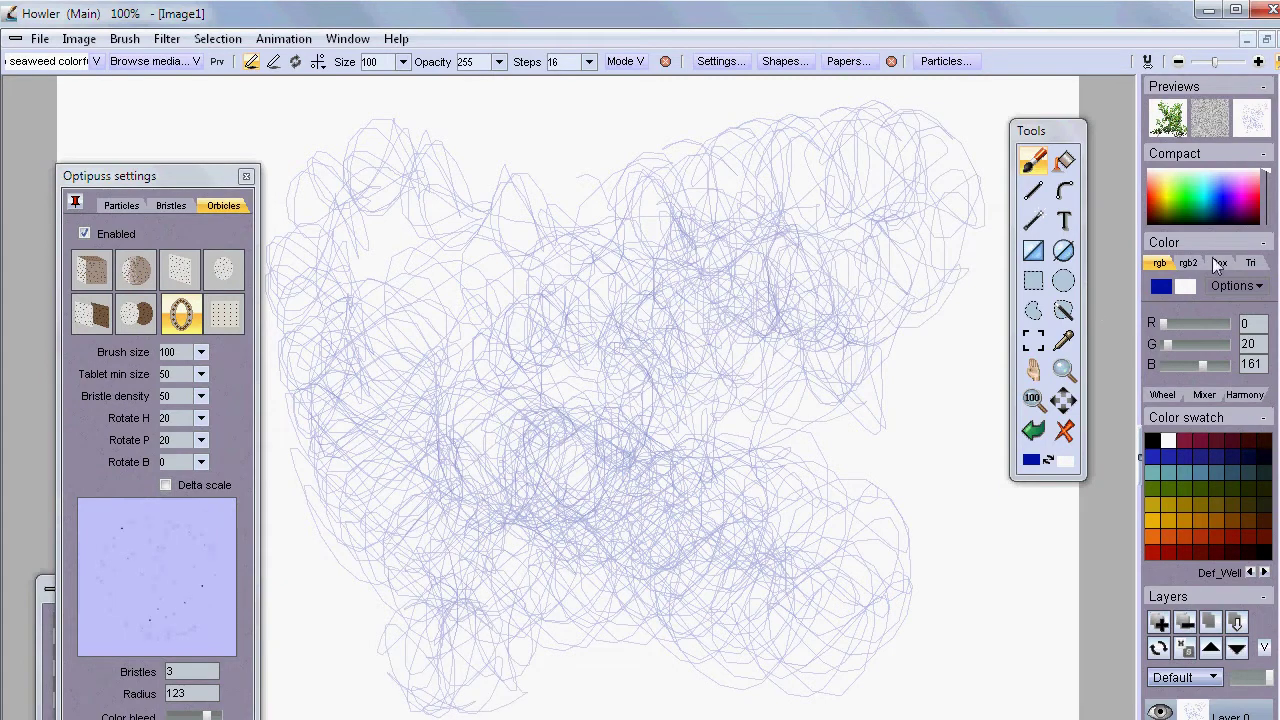
Switch to violet-blue and fill the centre and lower left with dense loops
{"action": "left_click", "coordinate": [1232, 185]}
{"action": "mouse_move", "coordinate": [975, 300]}
{"action": "left_mouse_down"}
{"action": "mouse_move", "coordinate": [796, 531]}
{"action": "mouse_move", "coordinate": [458, 607]}
{"action": "left_mouse_up"}
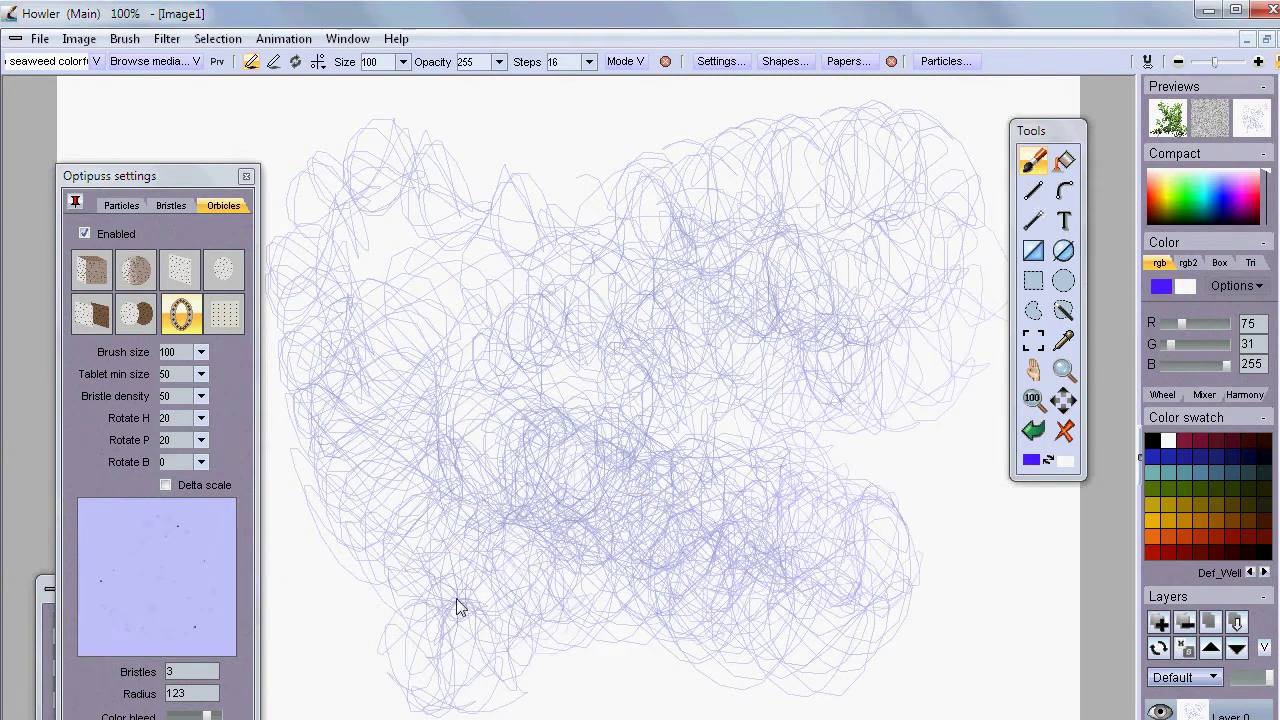
{"action": "left_click", "coordinate": [89, 281]}
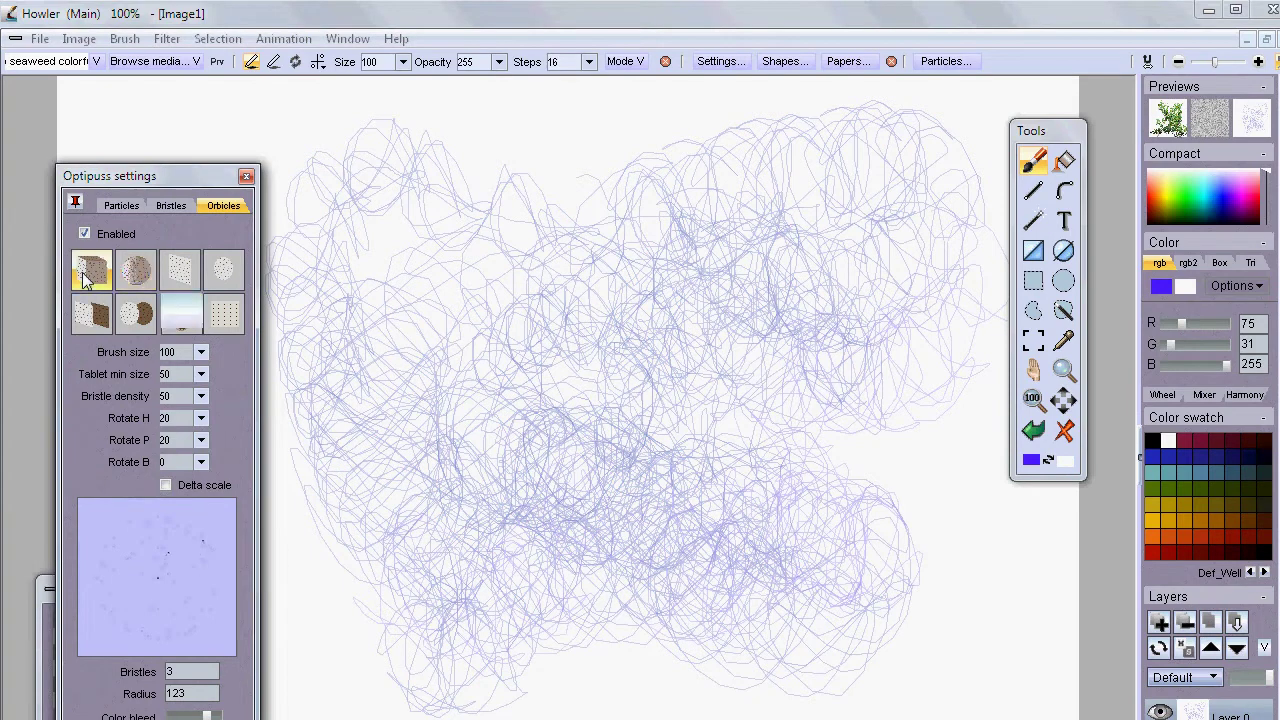
{"action": "left_click_drag", "start_coordinate": [407, 652], "coordinate": [410, 585]}
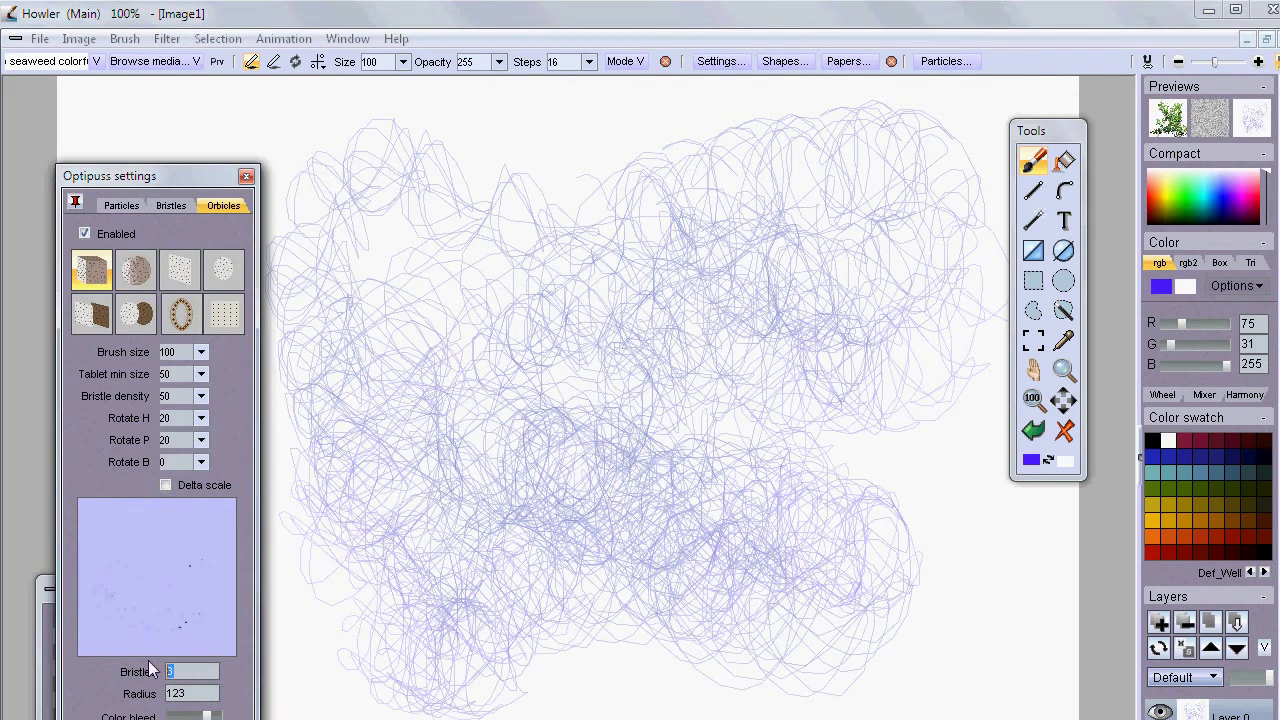
{"action": "mouse_move", "coordinate": [599, 449]}
{"action": "left_mouse_down"}
{"action": "mouse_move", "coordinate": [544, 437]}
{"action": "mouse_move", "coordinate": [340, 500]}
{"action": "left_mouse_up"}
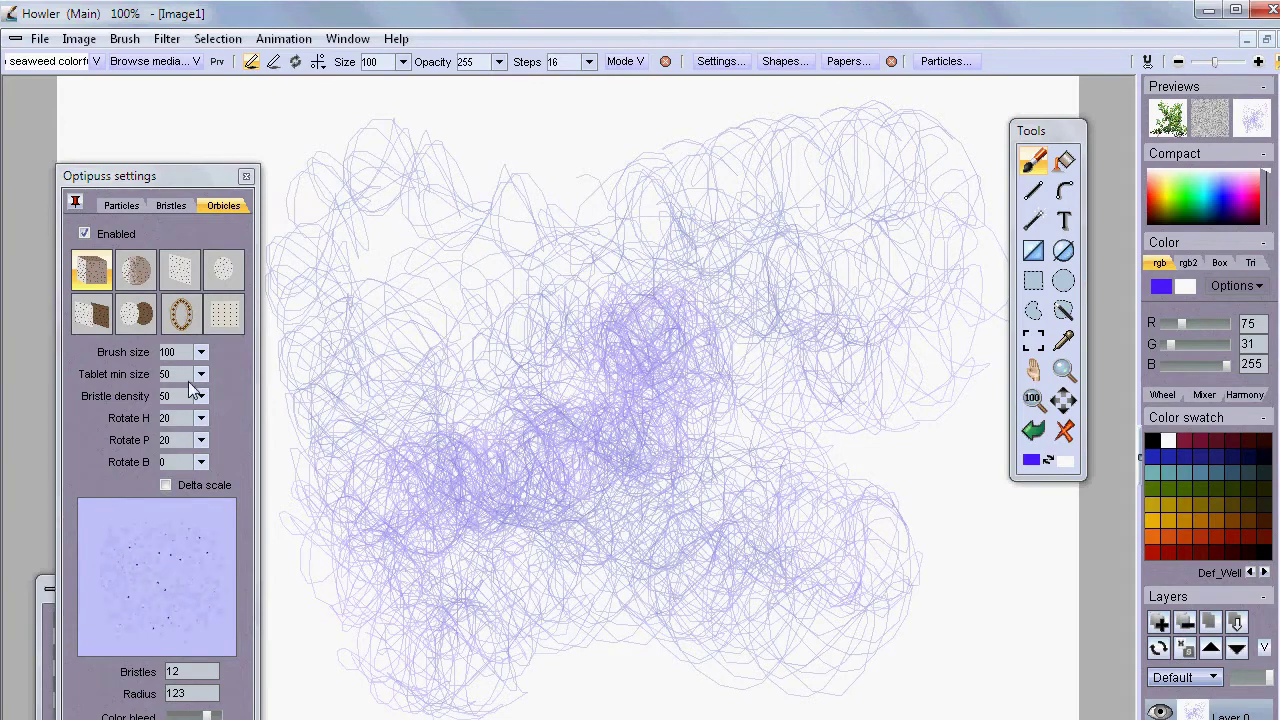
Set the brush size to 124 and paint purple blobs and whitish strokes
{"action": "mouse_move", "coordinate": [204, 358]}
{"action": "left_mouse_down"}
{"action": "mouse_move", "coordinate": [282, 388]}
{"action": "mouse_move", "coordinate": [658, 329]}
{"action": "mouse_move", "coordinate": [640, 505]}
{"action": "left_mouse_up"}
{"action": "left_click_drag", "start_coordinate": [204, 365], "coordinate": [171, 369]}
{"action": "left_click_drag", "start_coordinate": [425, 200], "coordinate": [585, 205]}
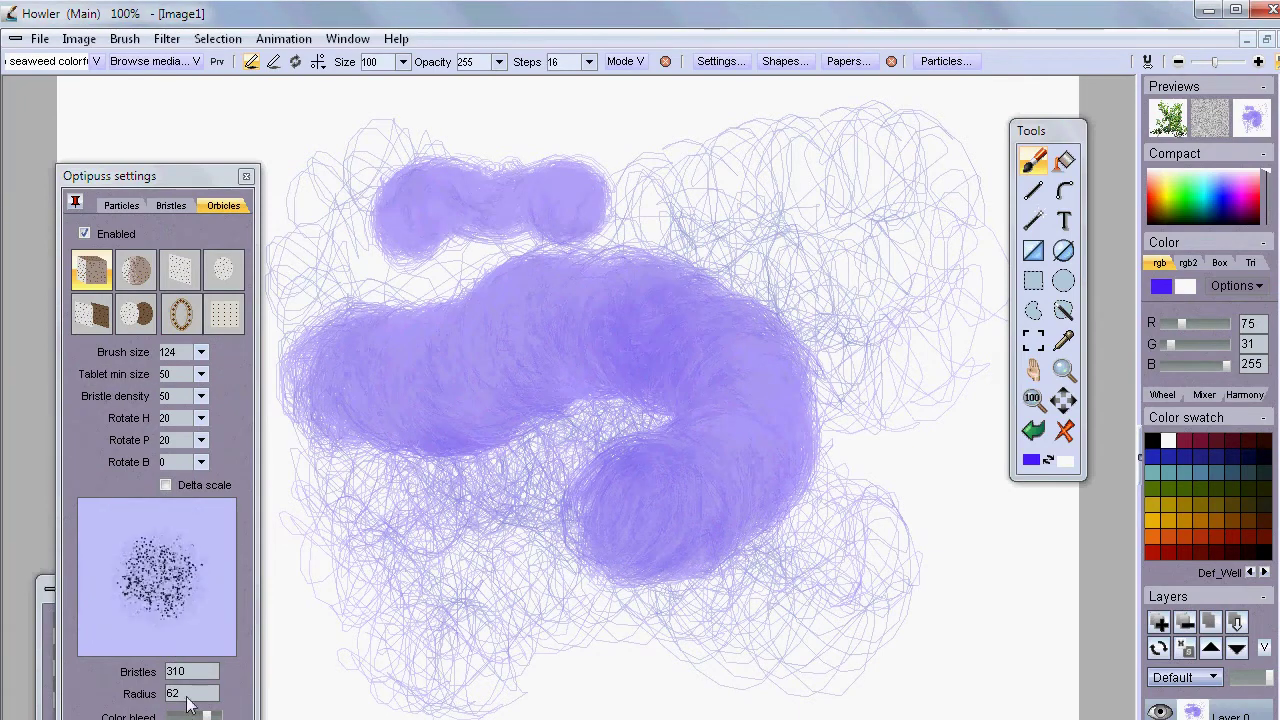
{"action": "mouse_move", "coordinate": [518, 610]}
{"action": "left_mouse_down"}
{"action": "mouse_move", "coordinate": [663, 497]}
{"action": "mouse_move", "coordinate": [471, 527]}
{"action": "mouse_move", "coordinate": [654, 451]}
{"action": "mouse_move", "coordinate": [578, 425]}
{"action": "left_mouse_up"}
{"action": "mouse_move", "coordinate": [528, 366]}
{"action": "left_mouse_down"}
{"action": "mouse_move", "coordinate": [741, 375]}
{"action": "mouse_move", "coordinate": [599, 233]}
{"action": "mouse_move", "coordinate": [573, 227]}
{"action": "mouse_move", "coordinate": [586, 333]}
{"action": "mouse_move", "coordinate": [480, 257]}
{"action": "left_mouse_up"}
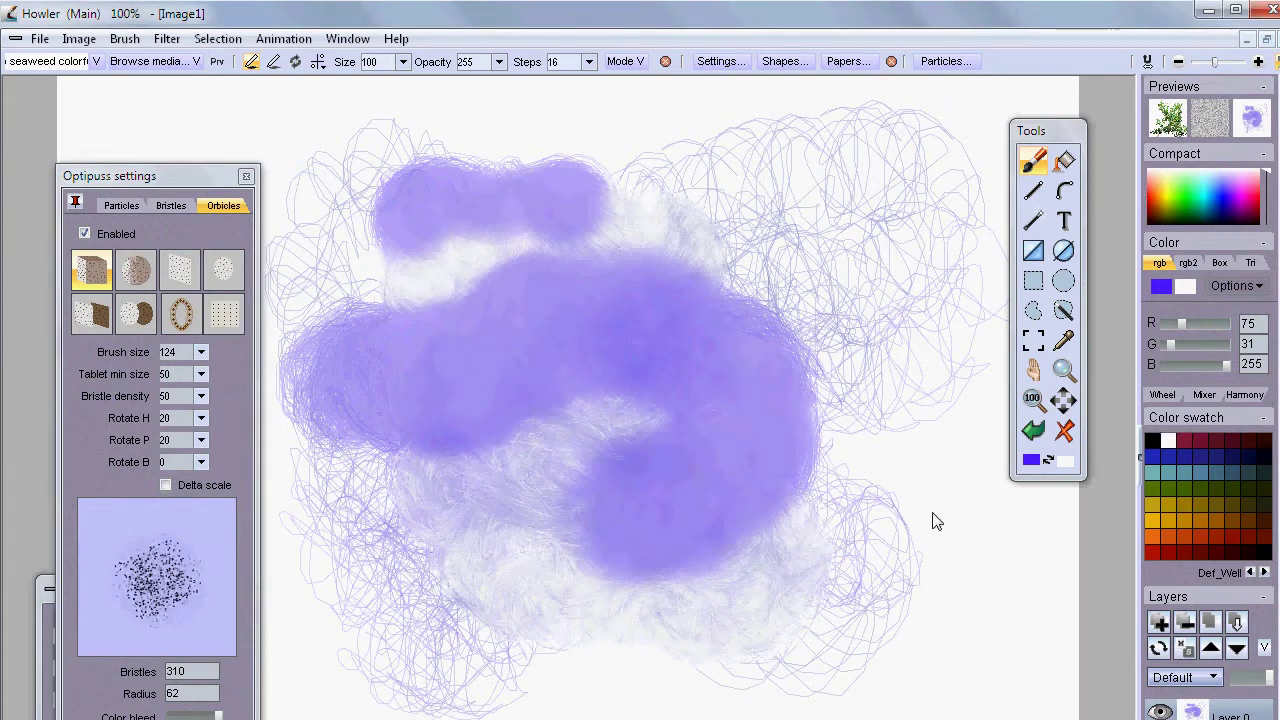
Undo the whitish strokes, purple blobs and line scribbles until the canvas is blank
{"action": "left_click", "coordinate": [1033, 430]}
{"action": "left_click", "coordinate": [1035, 430]}
{"action": "left_click", "coordinate": [1035, 430]}
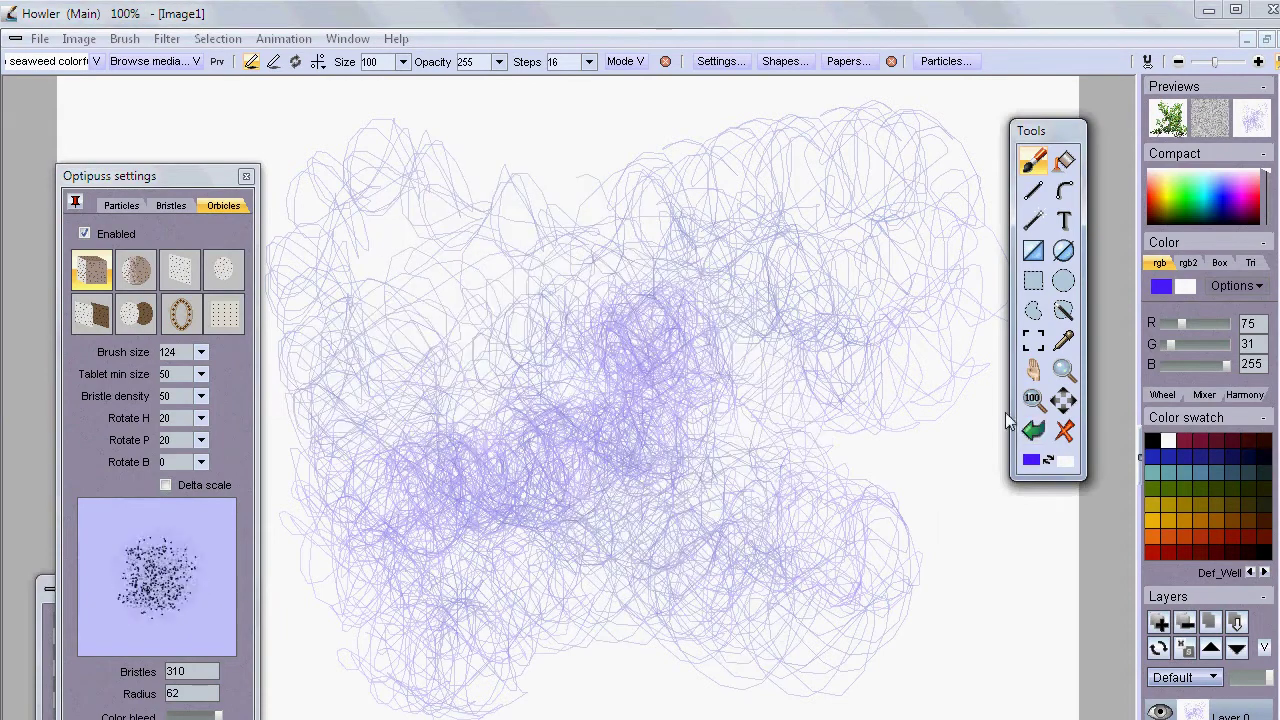
{"action": "left_click", "coordinate": [1035, 430]}
{"action": "left_click", "coordinate": [1035, 430]}
{"action": "left_click", "coordinate": [1035, 430]}
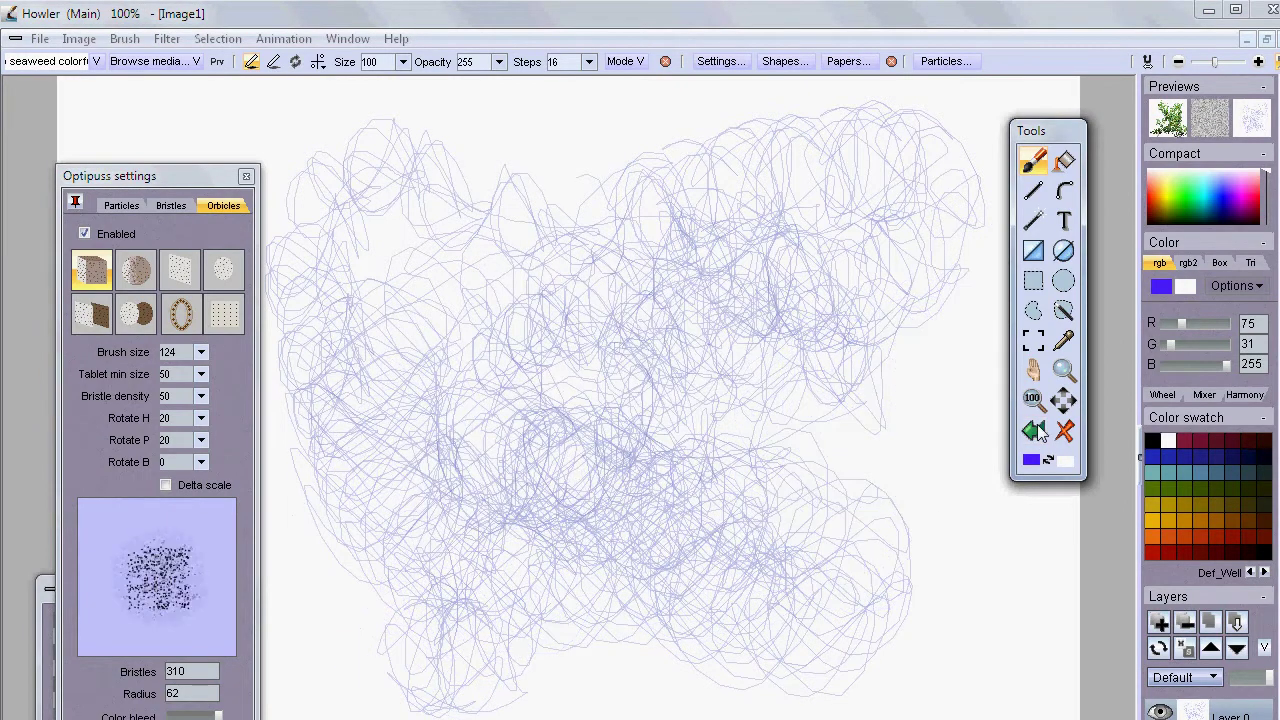
{"action": "left_click", "coordinate": [1035, 430]}
{"action": "left_click", "coordinate": [1035, 430]}
{"action": "left_click", "coordinate": [1035, 430]}
Undo further back to the tree-and-grass landscape, redoing once to restore the grass
{"action": "left_click", "coordinate": [1035, 430]}
{"action": "left_click", "coordinate": [1035, 430]}
{"action": "left_click", "coordinate": [1035, 430]}
{"action": "left_click", "coordinate": [1035, 430]}
{"action": "left_click", "coordinate": [1035, 430]}
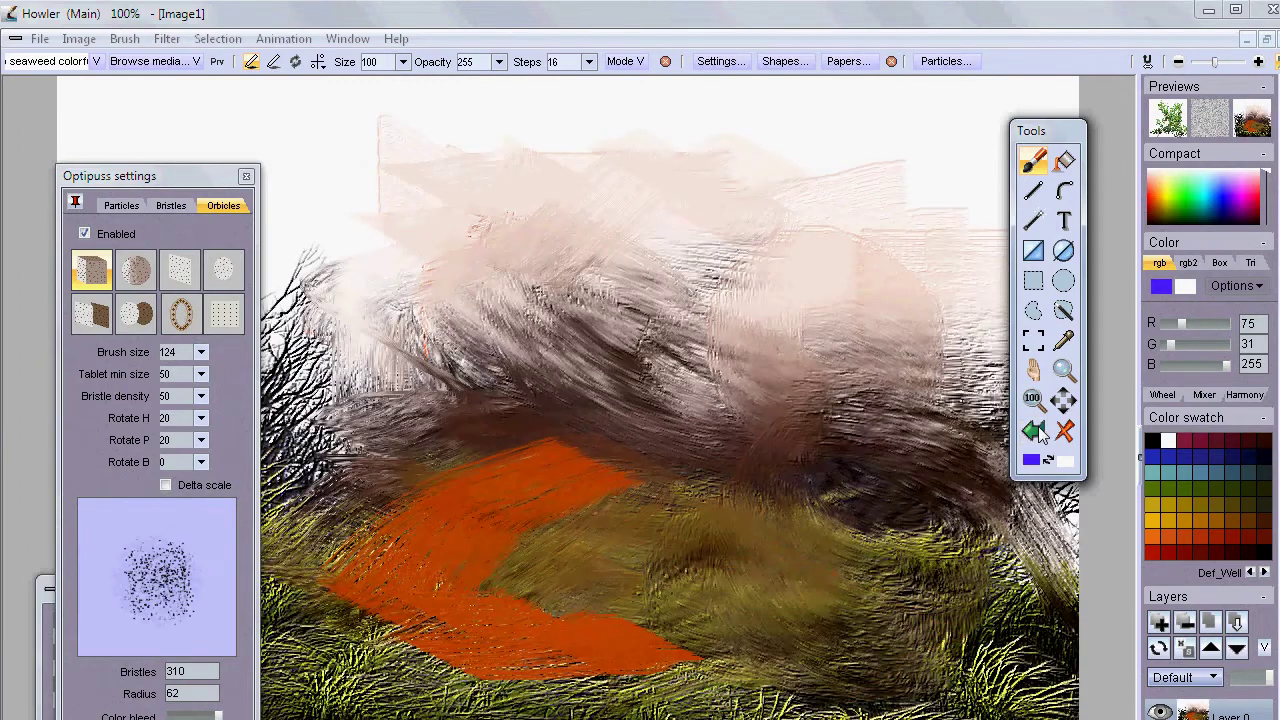
{"action": "left_click", "coordinate": [1035, 430]}
{"action": "left_click", "coordinate": [1035, 430]}
{"action": "left_click", "coordinate": [1035, 430]}
{"action": "left_click", "coordinate": [1035, 430]}
{"action": "left_click", "coordinate": [1035, 430]}
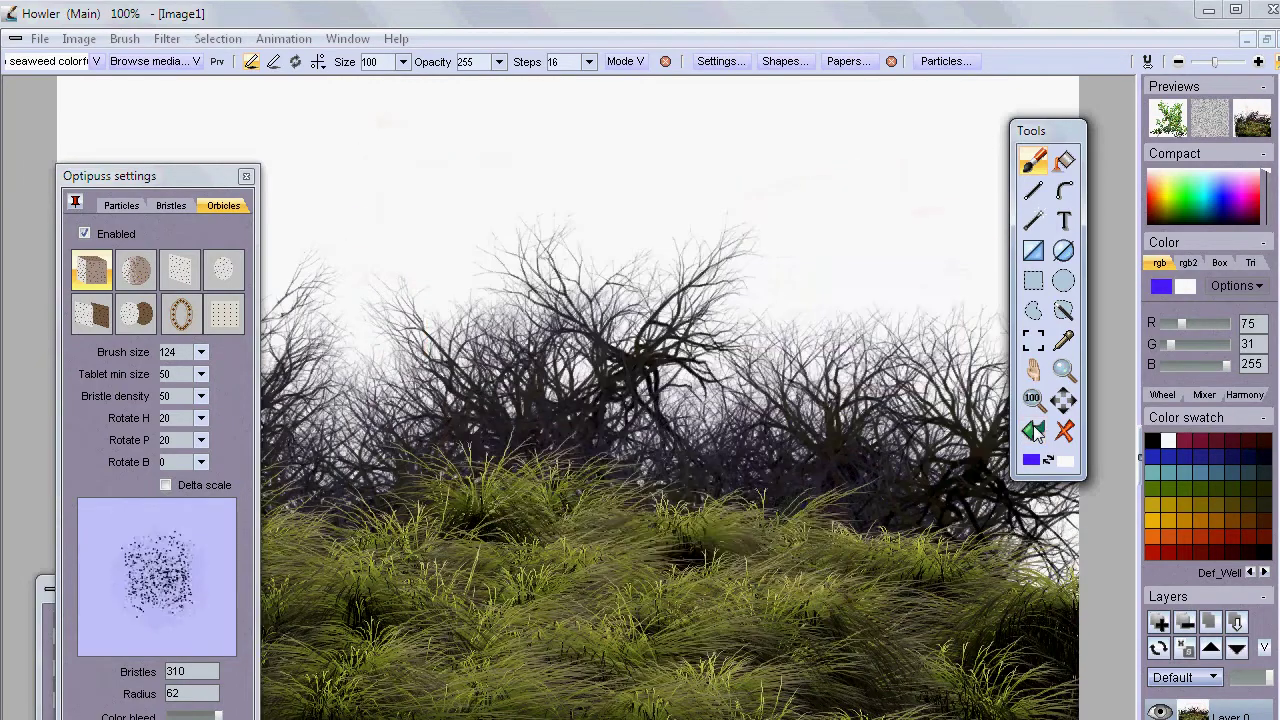
{"action": "left_click", "coordinate": [1035, 430]}
{"action": "left_click", "coordinate": [1035, 430]}
{"action": "left_click", "coordinate": [1043, 430]}
{"action": "right_click", "coordinate": [1043, 430]}
Leave the pale sky stroke undone and paint dark grey strokes over the trees and grass
{"action": "right_click", "coordinate": [1043, 430]}
{"action": "left_click", "coordinate": [1043, 430]}
{"action": "mouse_move", "coordinate": [620, 492]}
{"action": "left_mouse_down"}
{"action": "mouse_move", "coordinate": [586, 504]}
{"action": "mouse_move", "coordinate": [483, 441]}
{"action": "mouse_move", "coordinate": [605, 410]}
{"action": "mouse_move", "coordinate": [620, 591]}
{"action": "mouse_move", "coordinate": [740, 510]}
{"action": "left_mouse_up"}
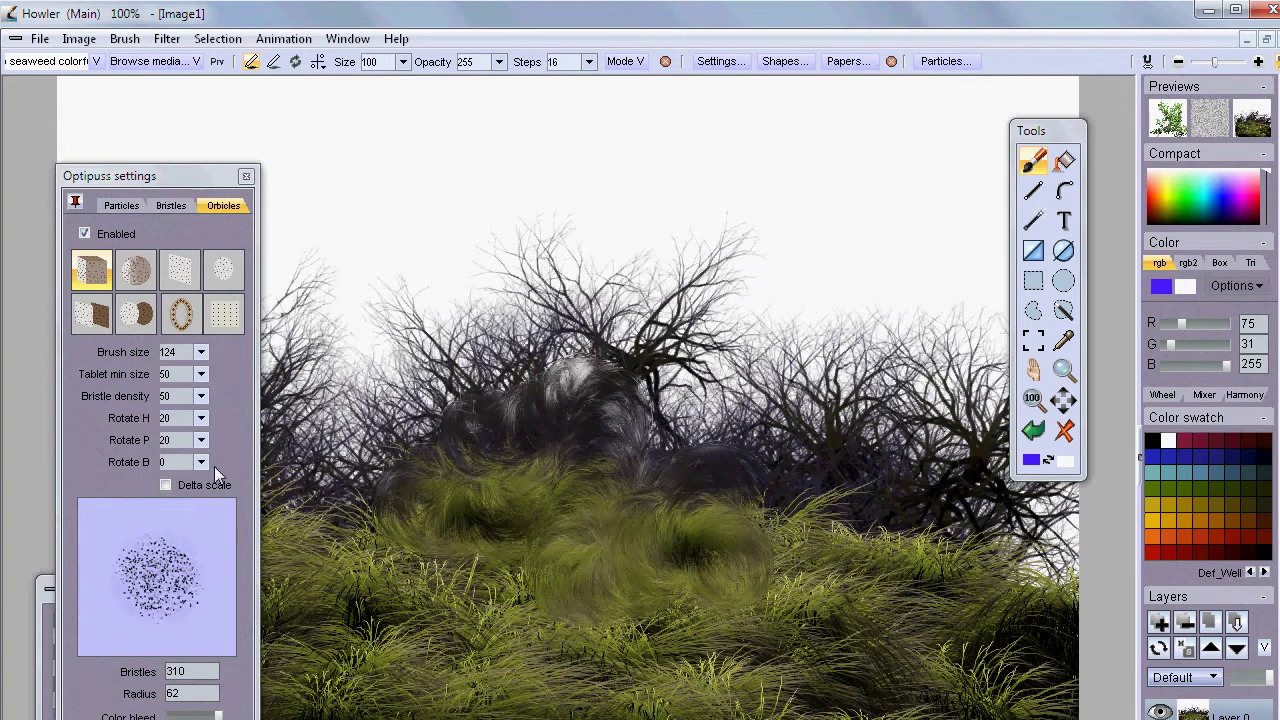
At brush size 258, paint large grey hairy strokes with the second orbicle shape
{"action": "left_click", "coordinate": [201, 360]}
{"action": "left_click_drag", "start_coordinate": [192, 372], "coordinate": [212, 372]}
{"action": "mouse_move", "coordinate": [422, 482]}
{"action": "left_mouse_down"}
{"action": "mouse_move", "coordinate": [536, 460]}
{"action": "mouse_move", "coordinate": [623, 371]}
{"action": "mouse_move", "coordinate": [484, 318]}
{"action": "mouse_move", "coordinate": [550, 290]}
{"action": "mouse_move", "coordinate": [703, 333]}
{"action": "mouse_move", "coordinate": [854, 436]}
{"action": "mouse_move", "coordinate": [837, 346]}
{"action": "mouse_move", "coordinate": [623, 226]}
{"action": "mouse_move", "coordinate": [357, 338]}
{"action": "mouse_move", "coordinate": [449, 514]}
{"action": "mouse_move", "coordinate": [451, 349]}
{"action": "mouse_move", "coordinate": [643, 343]}
{"action": "mouse_move", "coordinate": [780, 400]}
{"action": "left_mouse_up"}
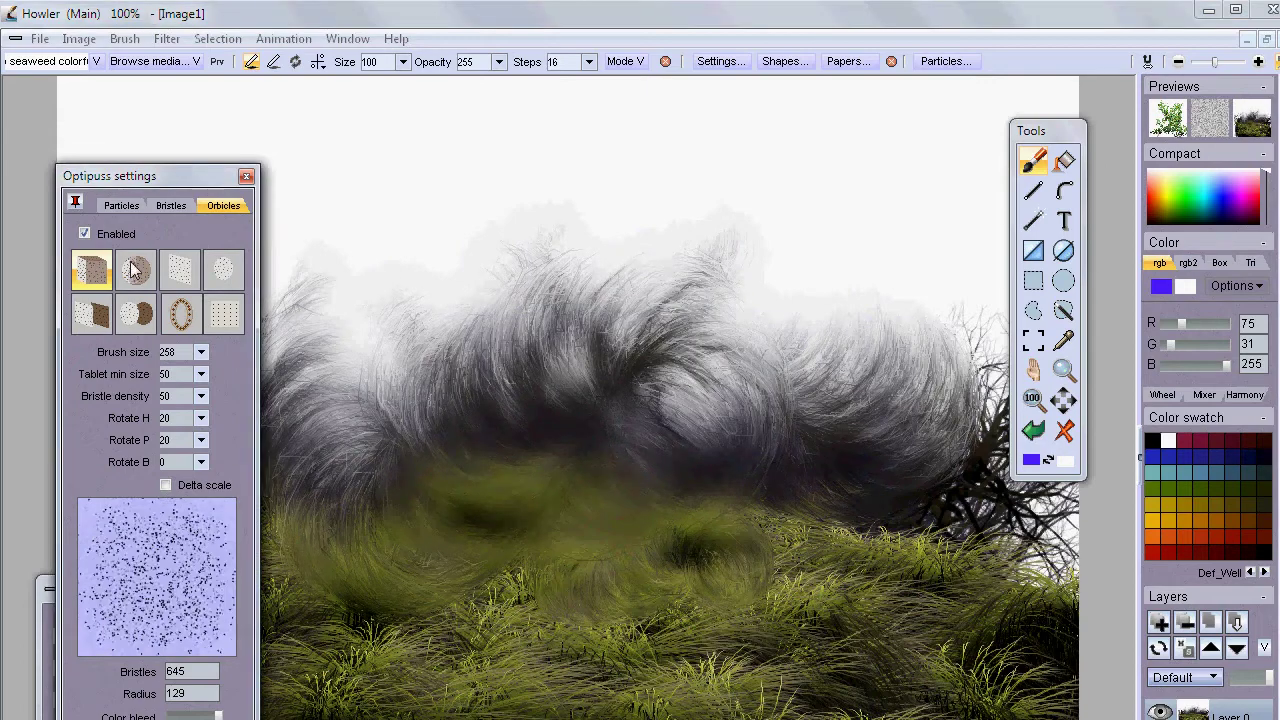
{"action": "left_click", "coordinate": [136, 270]}
{"action": "mouse_move", "coordinate": [591, 378]}
{"action": "left_mouse_down"}
{"action": "mouse_move", "coordinate": [528, 289]}
{"action": "mouse_move", "coordinate": [792, 399]}
{"action": "mouse_move", "coordinate": [780, 493]}
{"action": "mouse_move", "coordinate": [959, 547]}
{"action": "mouse_move", "coordinate": [1010, 495]}
{"action": "mouse_move", "coordinate": [933, 580]}
{"action": "mouse_move", "coordinate": [897, 596]}
{"action": "mouse_move", "coordinate": [795, 582]}
{"action": "mouse_move", "coordinate": [540, 607]}
{"action": "mouse_move", "coordinate": [409, 667]}
{"action": "mouse_move", "coordinate": [574, 700]}
{"action": "mouse_move", "coordinate": [997, 675]}
{"action": "mouse_move", "coordinate": [797, 619]}
{"action": "mouse_move", "coordinate": [524, 588]}
{"action": "mouse_move", "coordinate": [478, 501]}
{"action": "mouse_move", "coordinate": [490, 464]}
{"action": "mouse_move", "coordinate": [431, 601]}
{"action": "mouse_move", "coordinate": [726, 471]}
{"action": "left_mouse_up"}
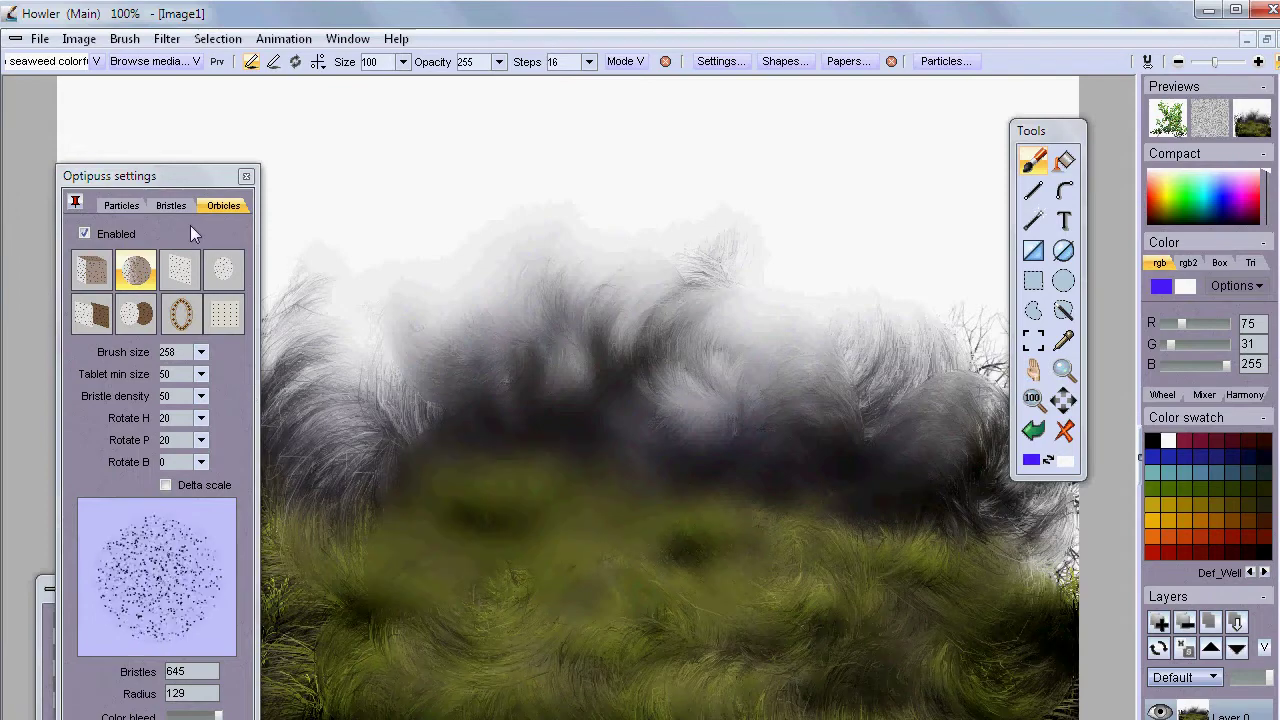
{"action": "mouse_move", "coordinate": [175, 176]}
{"action": "left_mouse_down"}
{"action": "mouse_move", "coordinate": [329, 108]}
{"action": "mouse_move", "coordinate": [350, 137]}
{"action": "mouse_move", "coordinate": [358, 126]}
{"action": "left_mouse_up"}
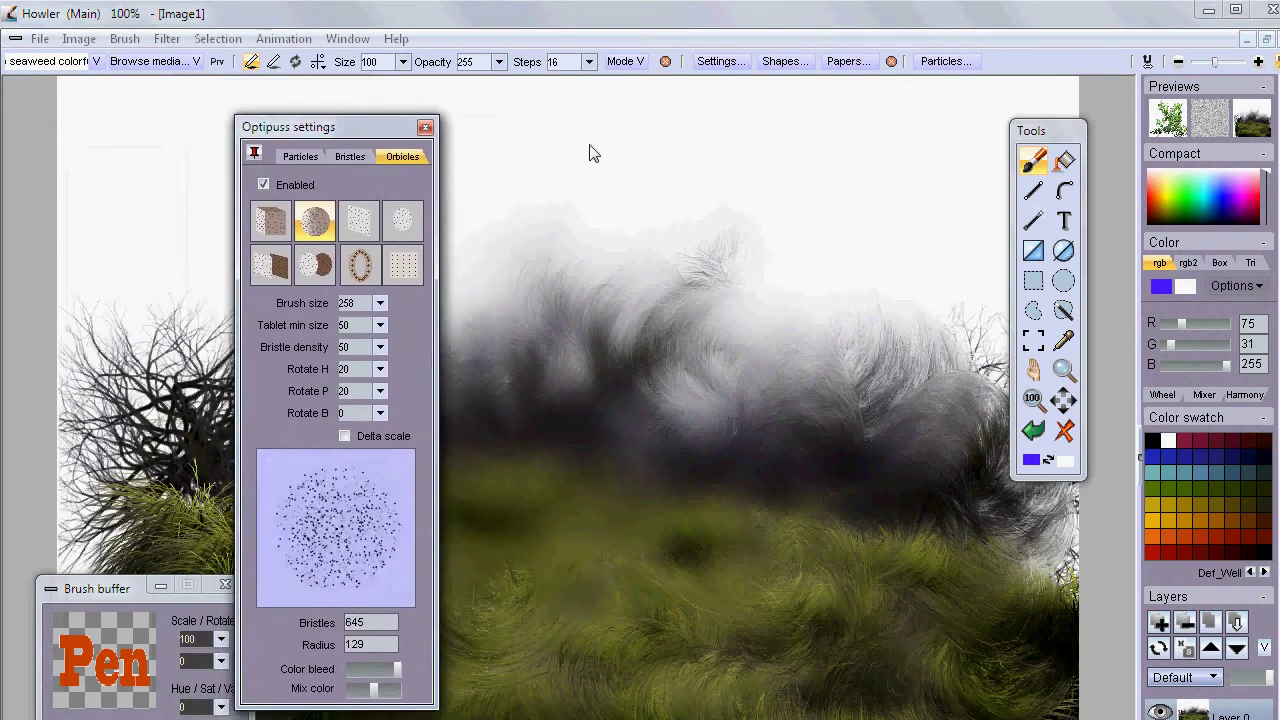
In Brush settings, make the round soft brush current and close the dialog
{"action": "left_click_drag", "start_coordinate": [1064, 138], "coordinate": [1036, 131]}
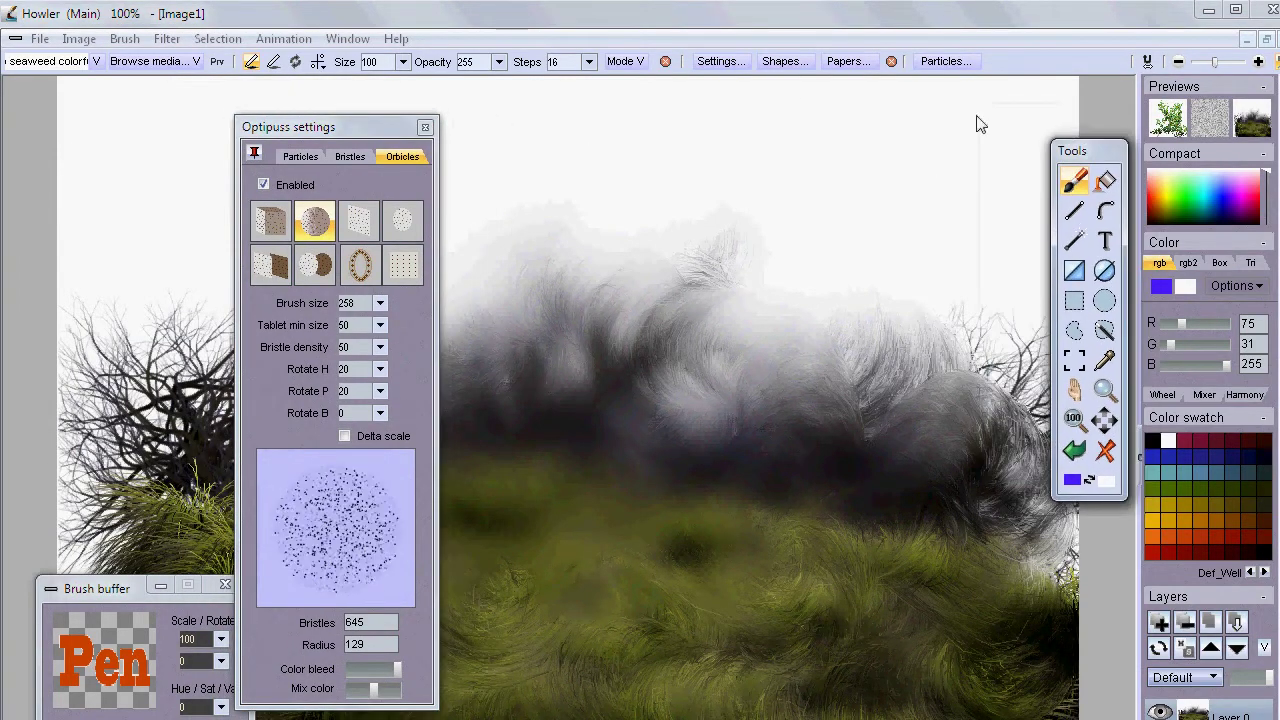
{"action": "left_click", "coordinate": [715, 61]}
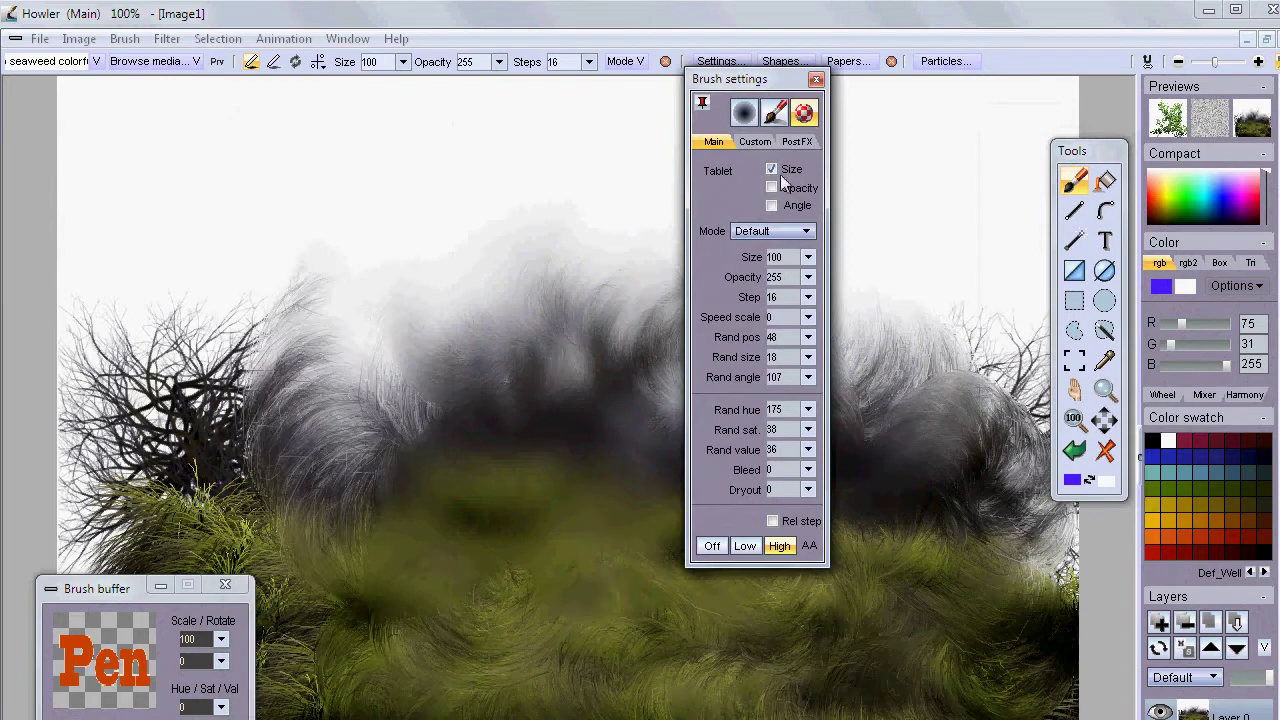
{"action": "left_click", "coordinate": [775, 113]}
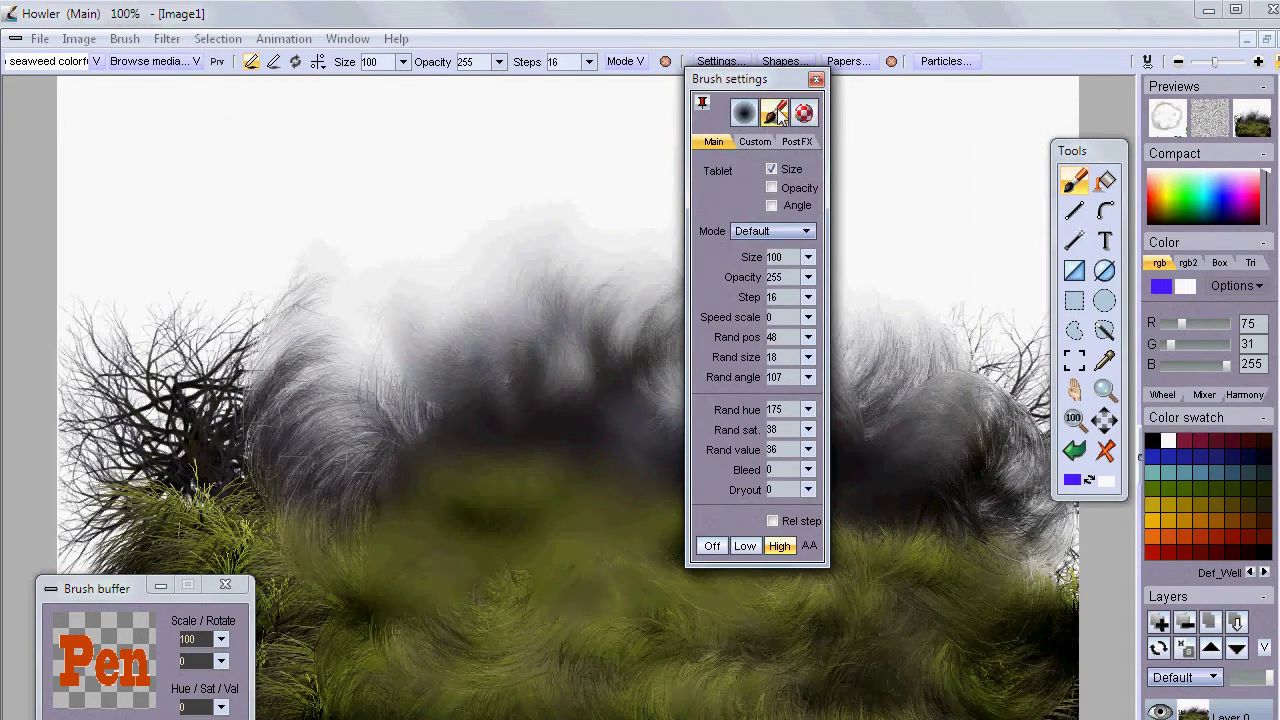
{"action": "left_click", "coordinate": [805, 114]}
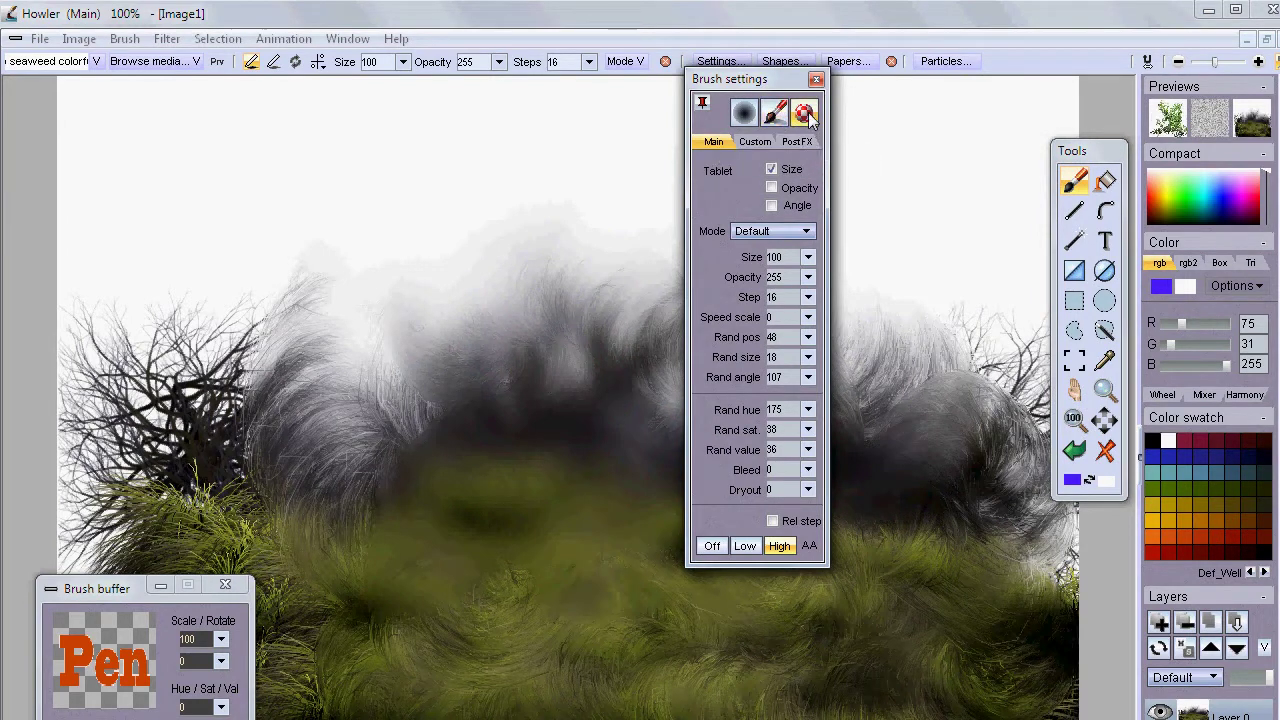
{"action": "left_click", "coordinate": [750, 117]}
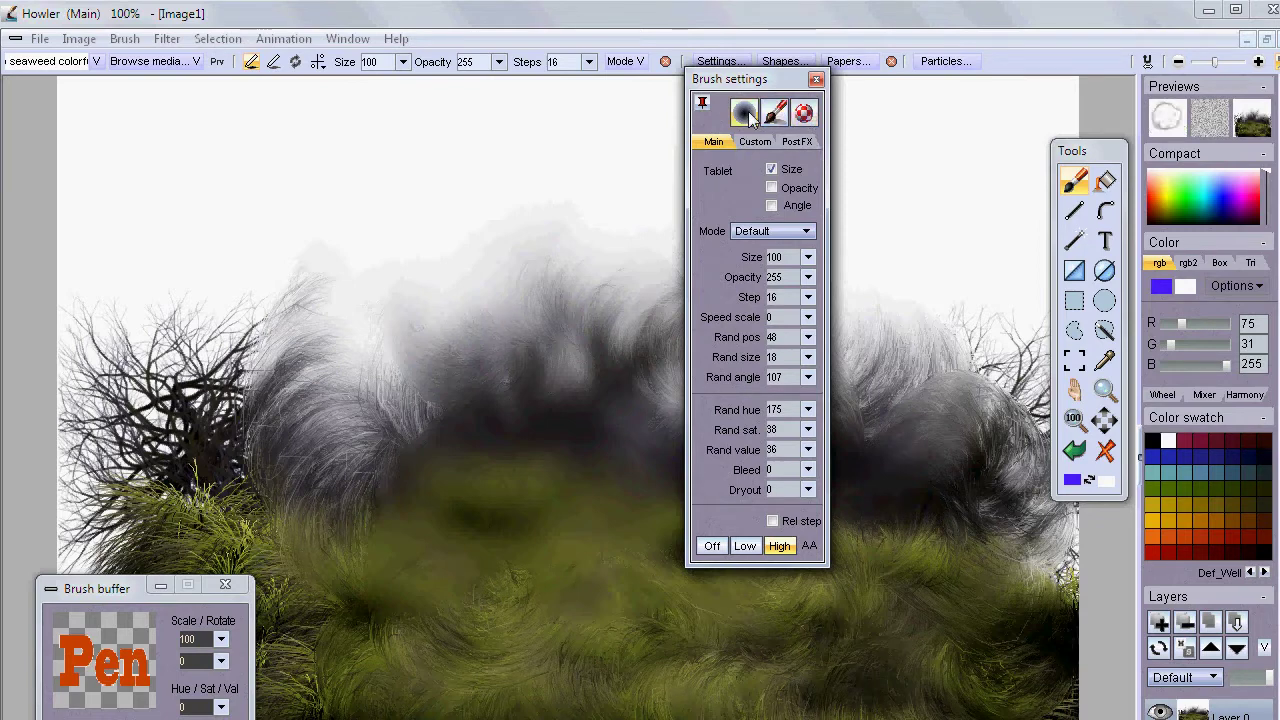
{"action": "left_click", "coordinate": [815, 81]}
Review the particle, bristle and orbicle tabs of Optipuss settings, then close it
{"action": "left_click", "coordinate": [946, 61]}
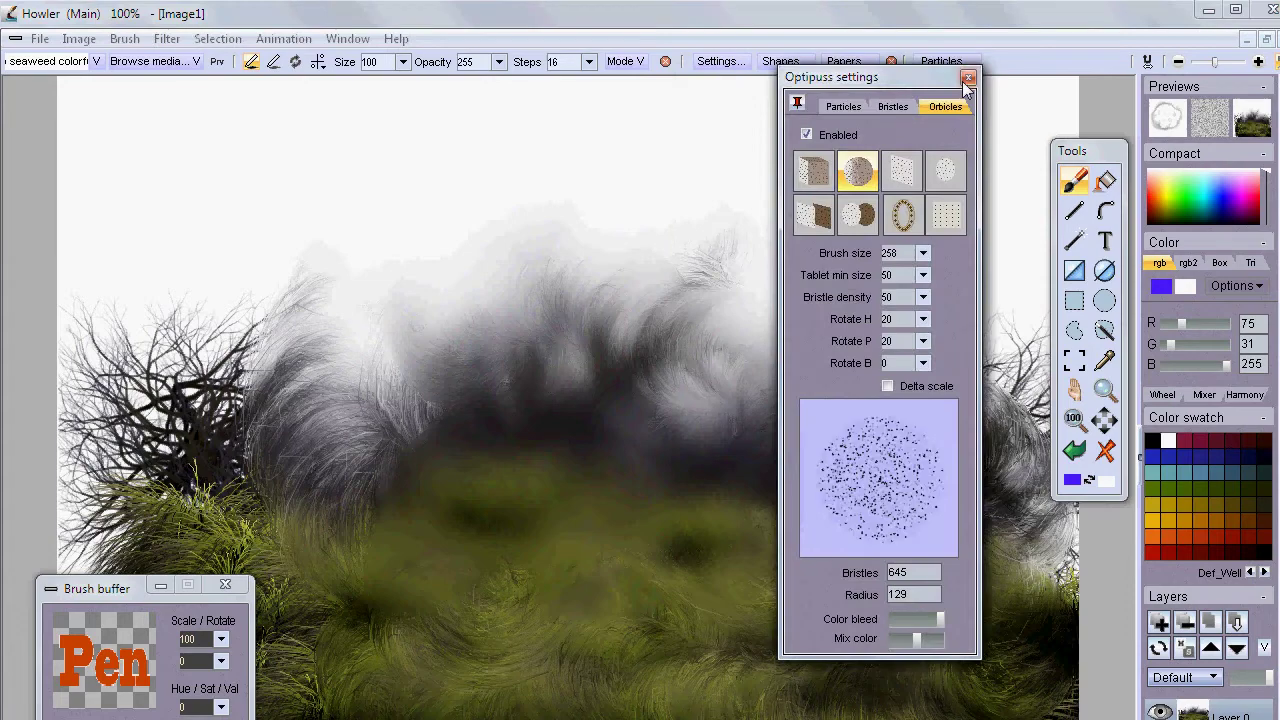
{"action": "left_click", "coordinate": [841, 105]}
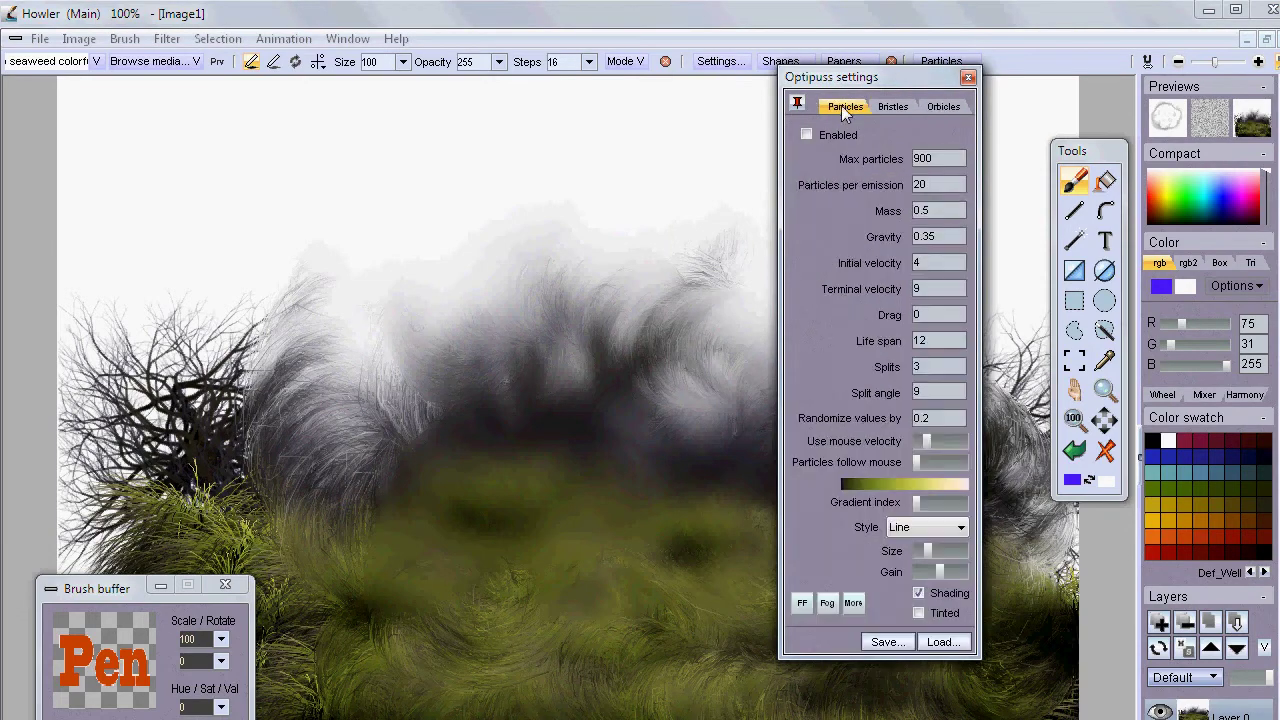
{"action": "left_click", "coordinate": [894, 106]}
{"action": "left_click", "coordinate": [950, 107]}
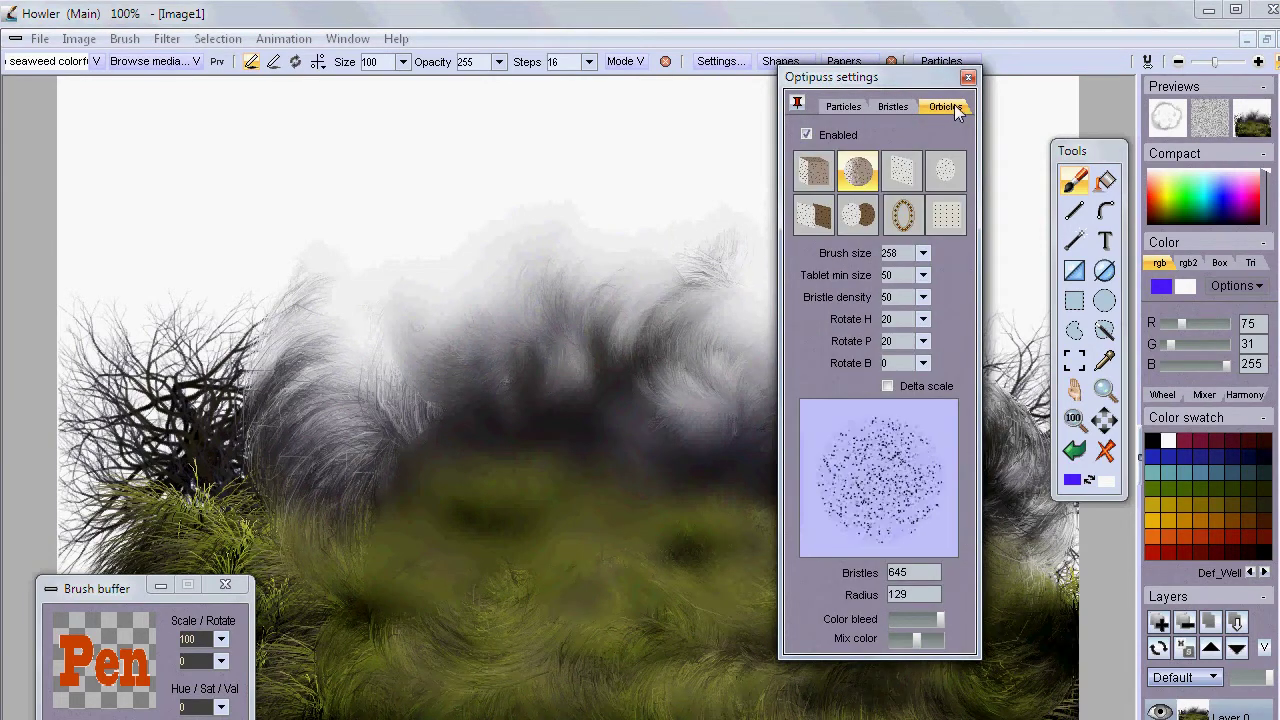
{"action": "left_click", "coordinate": [967, 77]}
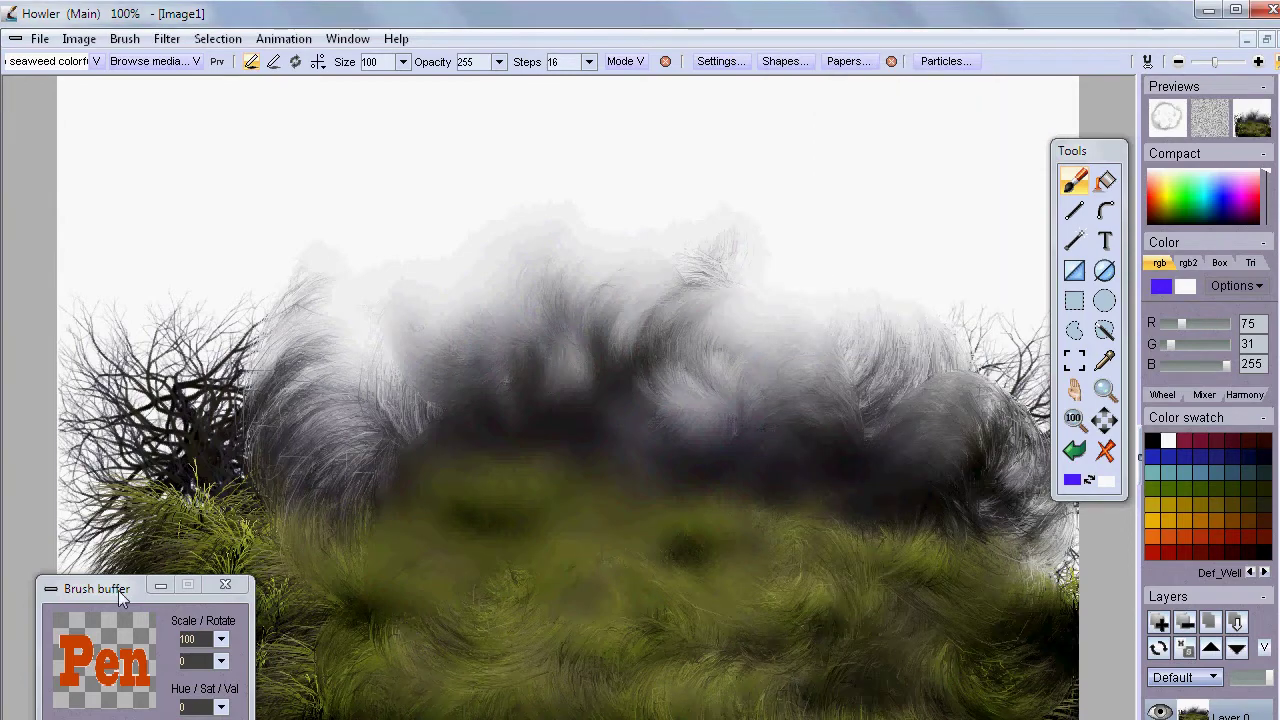
Make the buffered Pen image the current brush via Get current
{"action": "mouse_move", "coordinate": [101, 593]}
{"action": "left_mouse_down"}
{"action": "mouse_move", "coordinate": [200, 462]}
{"action": "mouse_move", "coordinate": [91, 453]}
{"action": "mouse_move", "coordinate": [86, 397]}
{"action": "left_mouse_up"}
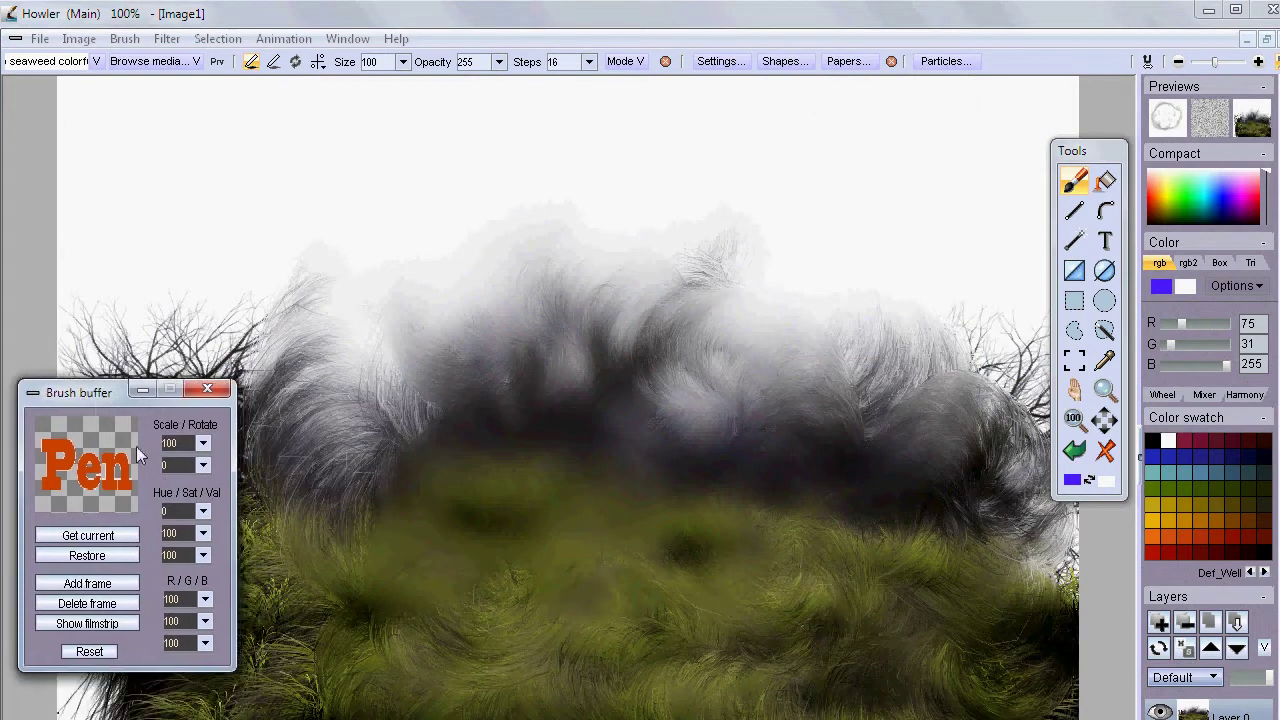
{"action": "left_click", "coordinate": [112, 466]}
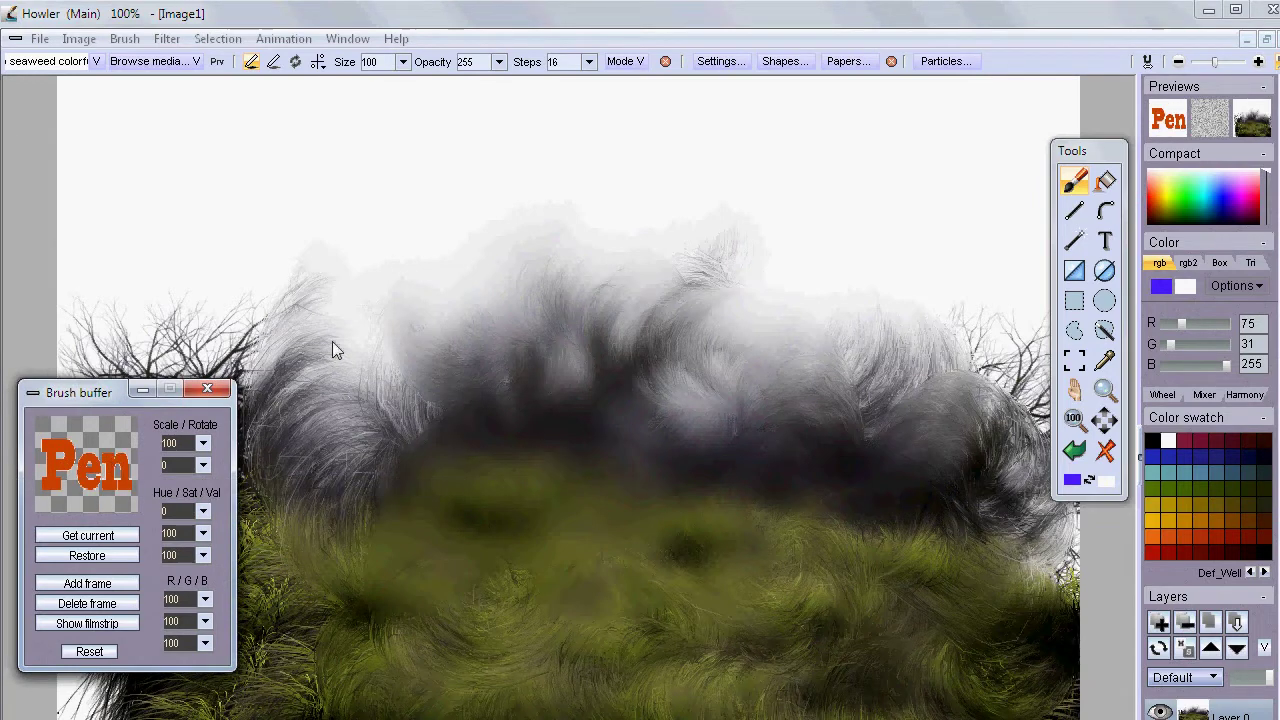
{"action": "left_click", "coordinate": [370, 284]}
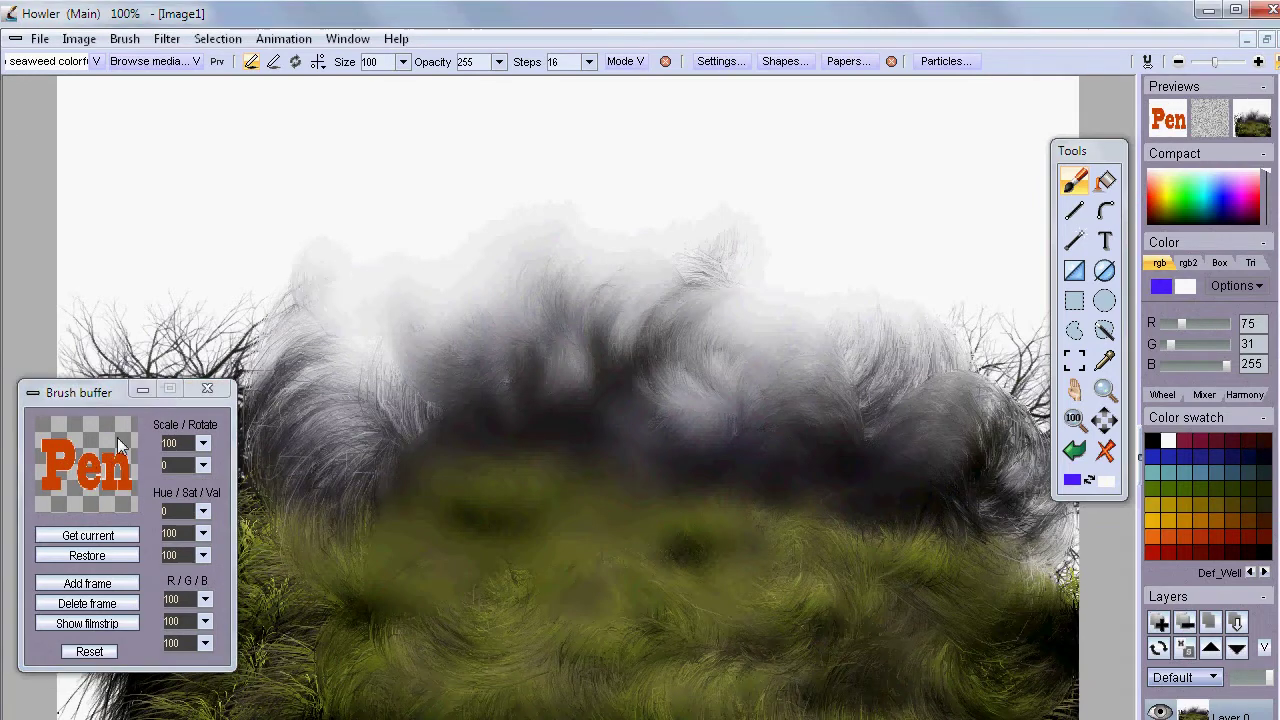
Paint multicoloured Pen stamps across the upper left and centre, then close Optipuss settings
{"action": "left_click", "coordinate": [945, 61]}
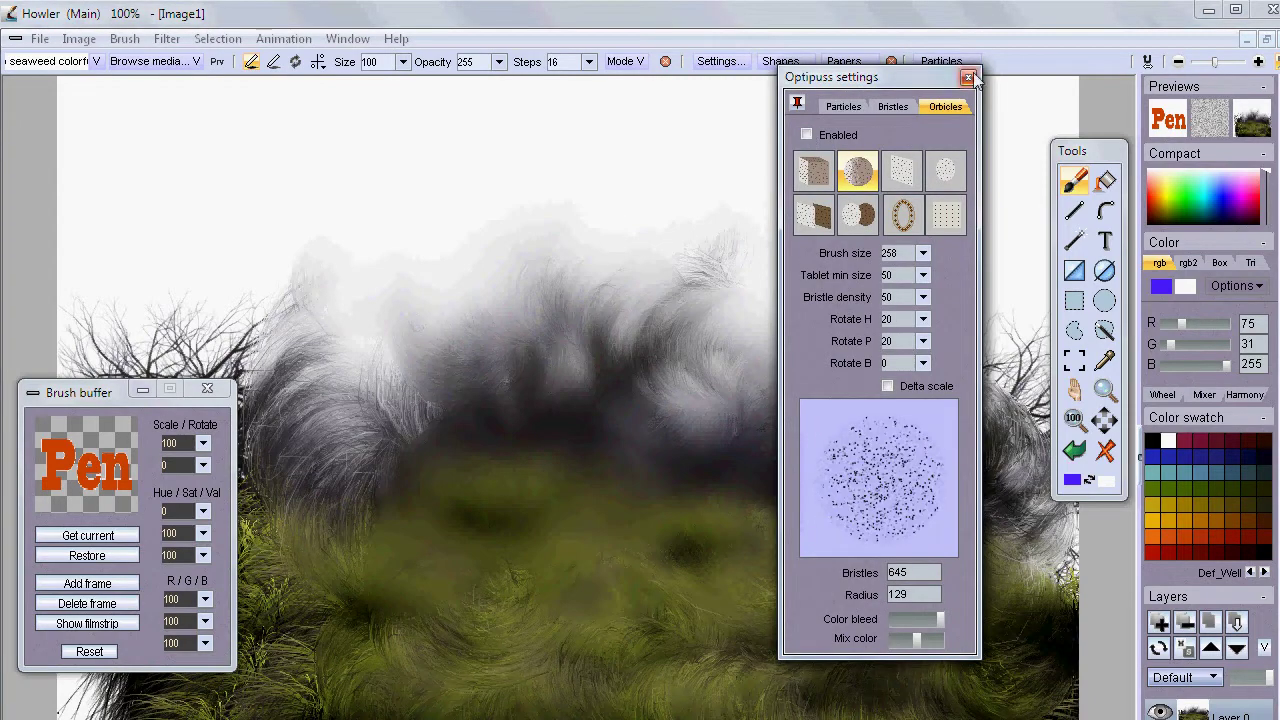
{"action": "mouse_move", "coordinate": [330, 230]}
{"action": "left_mouse_down"}
{"action": "mouse_move", "coordinate": [420, 290]}
{"action": "mouse_move", "coordinate": [585, 357]}
{"action": "left_mouse_up"}
{"action": "mouse_move", "coordinate": [660, 243]}
{"action": "left_mouse_down"}
{"action": "mouse_move", "coordinate": [410, 240]}
{"action": "mouse_move", "coordinate": [380, 320]}
{"action": "mouse_move", "coordinate": [490, 620]}
{"action": "mouse_move", "coordinate": [463, 530]}
{"action": "left_mouse_up"}
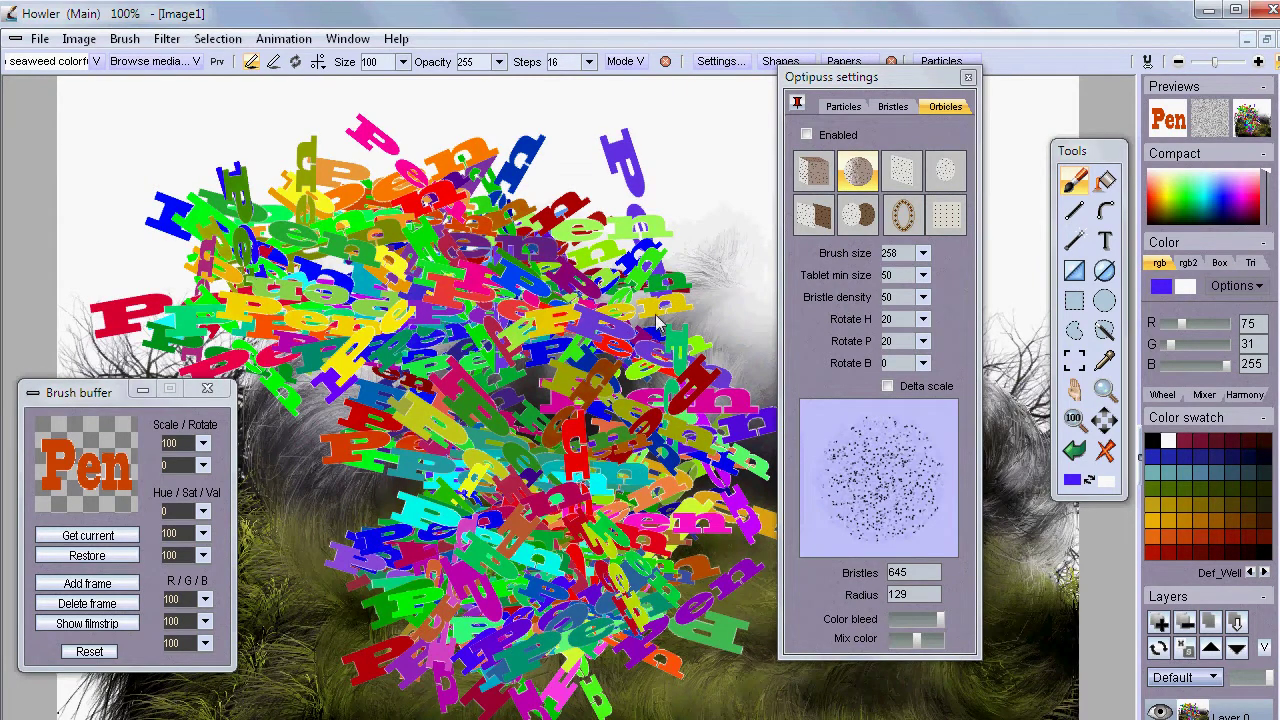
{"action": "left_click", "coordinate": [968, 78]}
From the Favorites library brushes, paint a blue feathered stroke across the canvas
{"action": "left_click", "coordinate": [140, 68]}
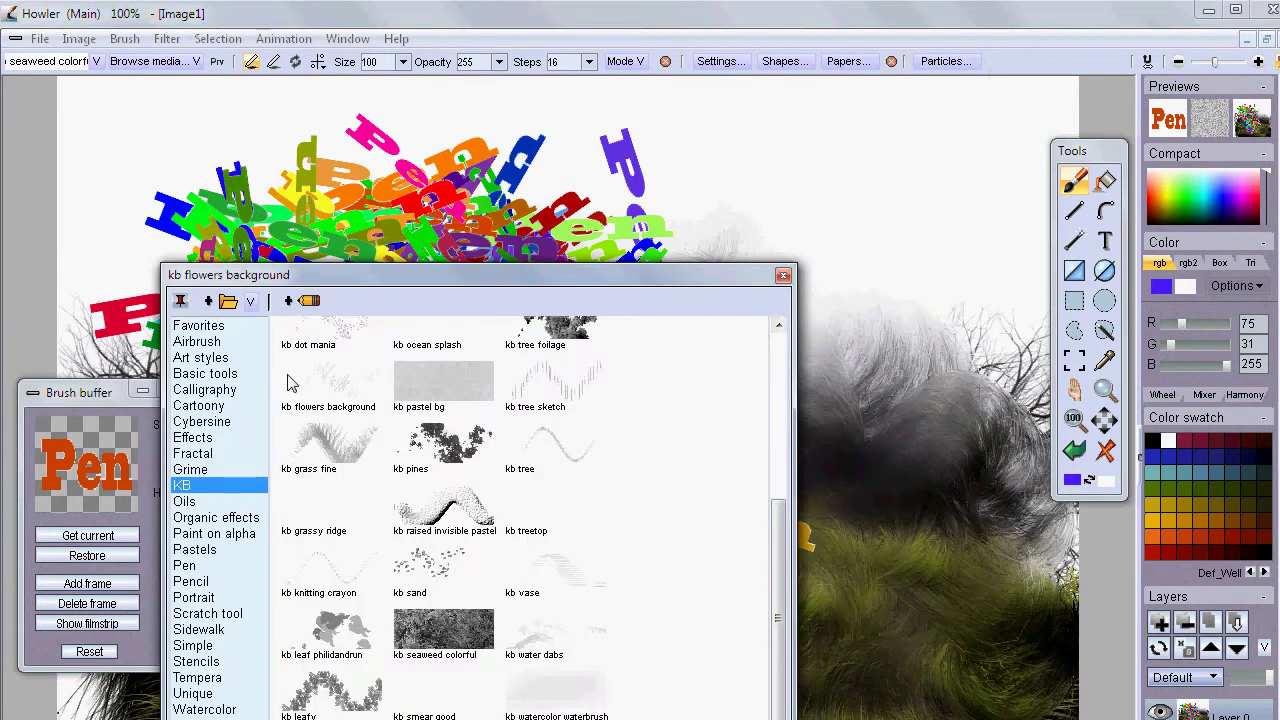
{"action": "left_click", "coordinate": [198, 328]}
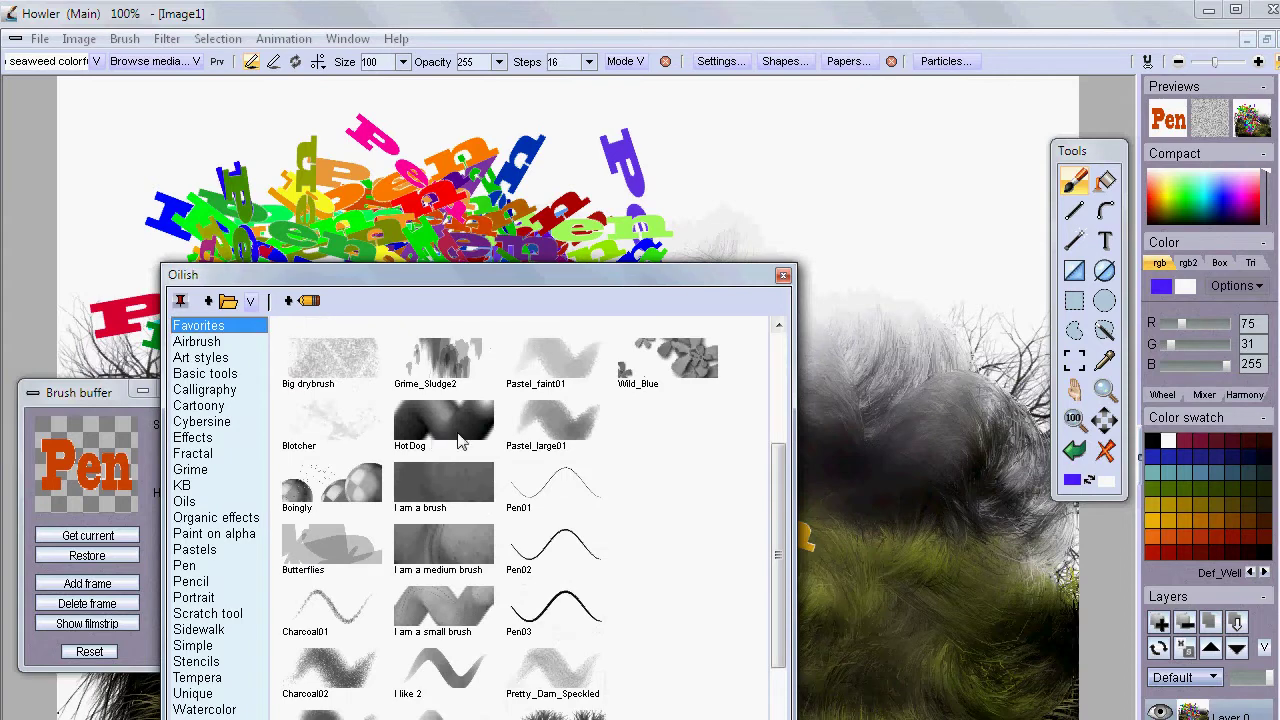
{"action": "left_click", "coordinate": [415, 443]}
{"action": "mouse_move", "coordinate": [727, 175]}
{"action": "left_mouse_down"}
{"action": "mouse_move", "coordinate": [929, 200]}
{"action": "mouse_move", "coordinate": [955, 530]}
{"action": "left_mouse_up"}
Try the smoky trail, Oil Fire, Wild_Blue, HotDog and 'I am a medium' library brushes
{"action": "left_click", "coordinate": [540, 203]}
{"action": "left_click", "coordinate": [334, 432]}
{"action": "left_click", "coordinate": [197, 341]}
{"action": "left_click", "coordinate": [198, 325]}
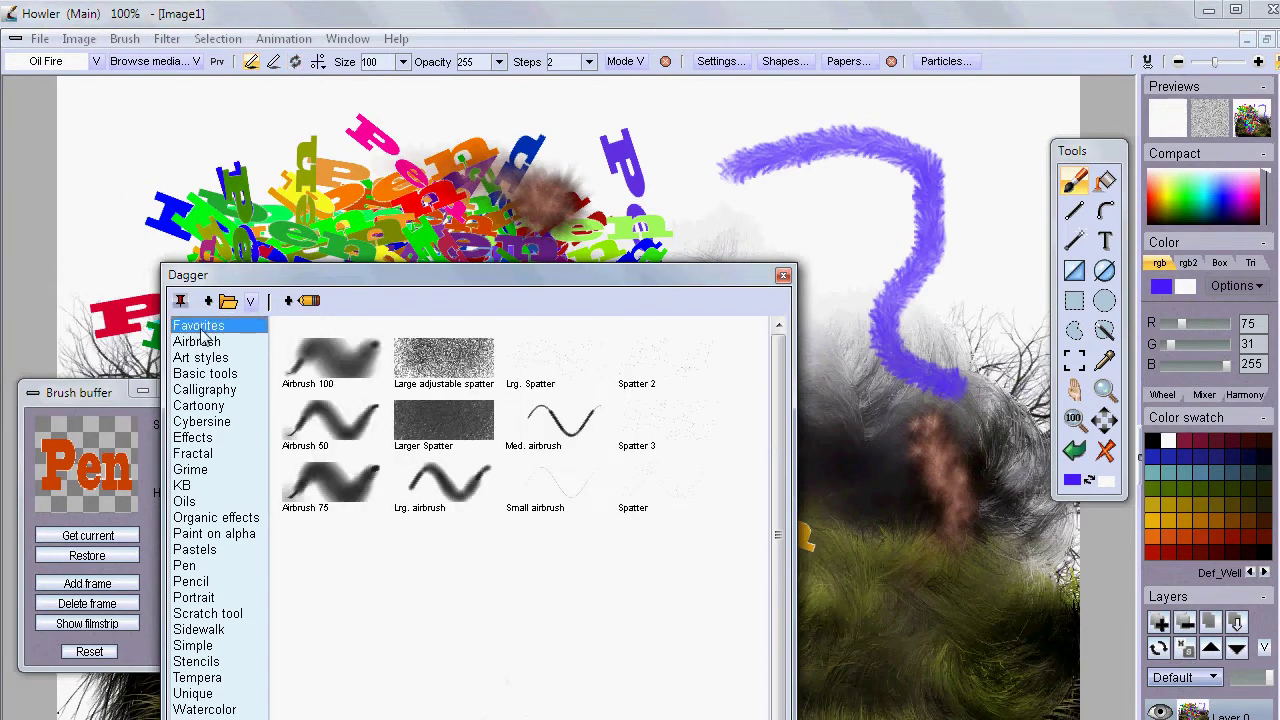
{"action": "left_click", "coordinate": [672, 385]}
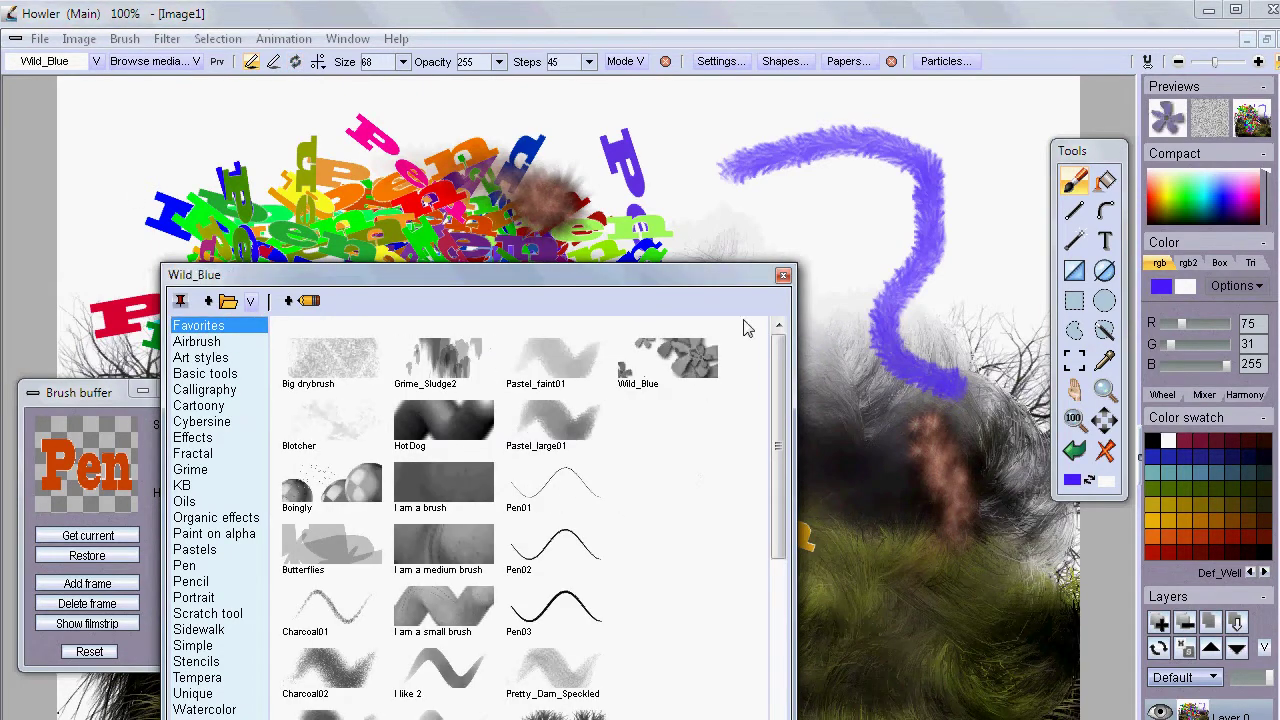
{"action": "left_click", "coordinate": [446, 432]}
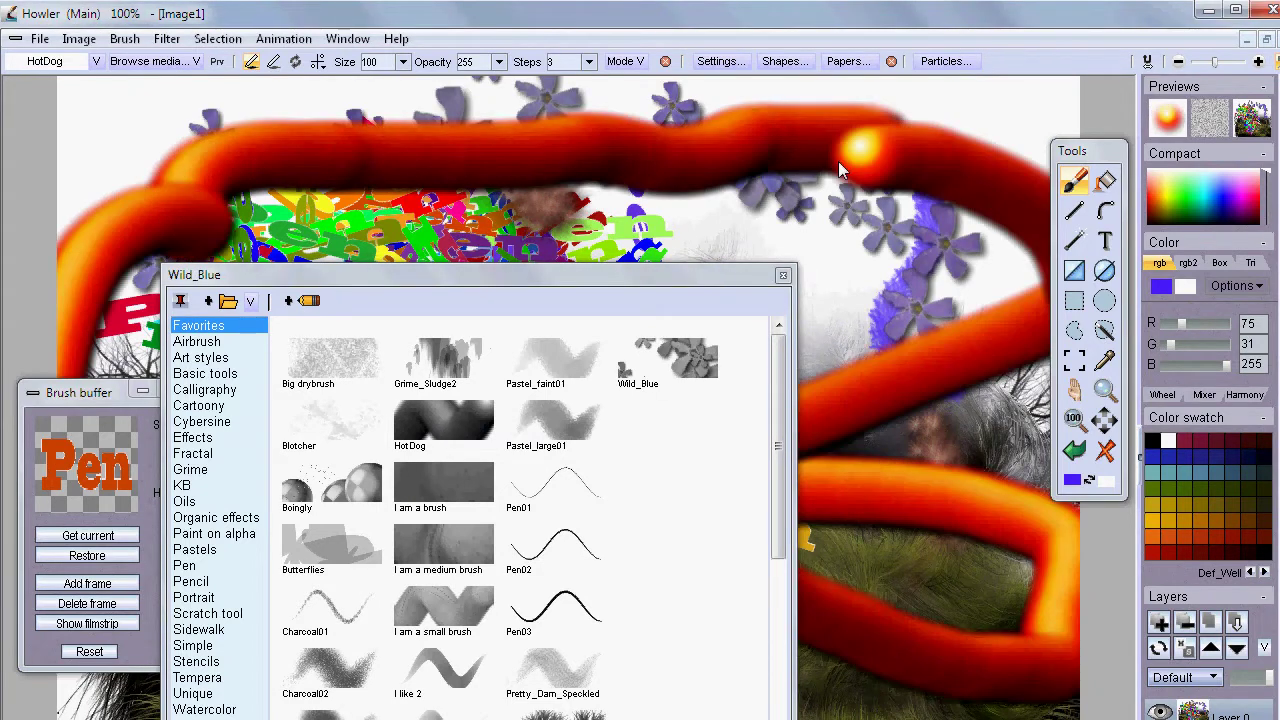
{"action": "left_click", "coordinate": [455, 555]}
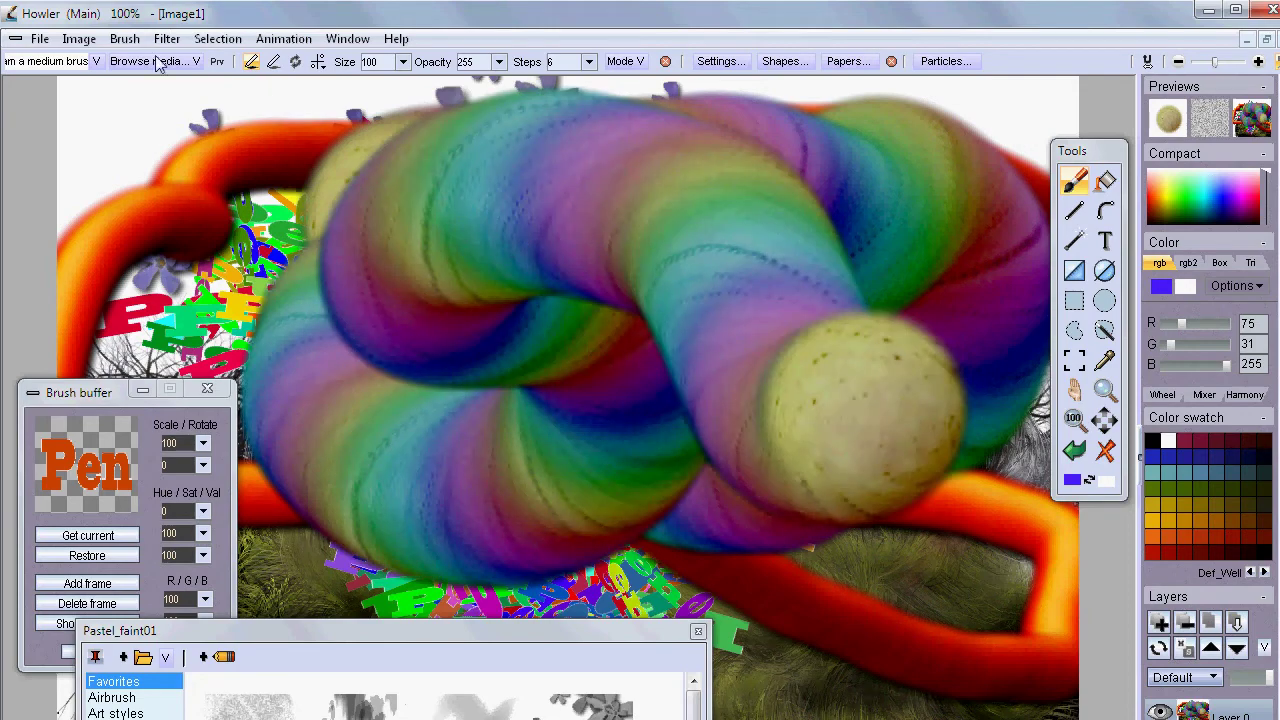
{"action": "left_click", "coordinate": [125, 40]}
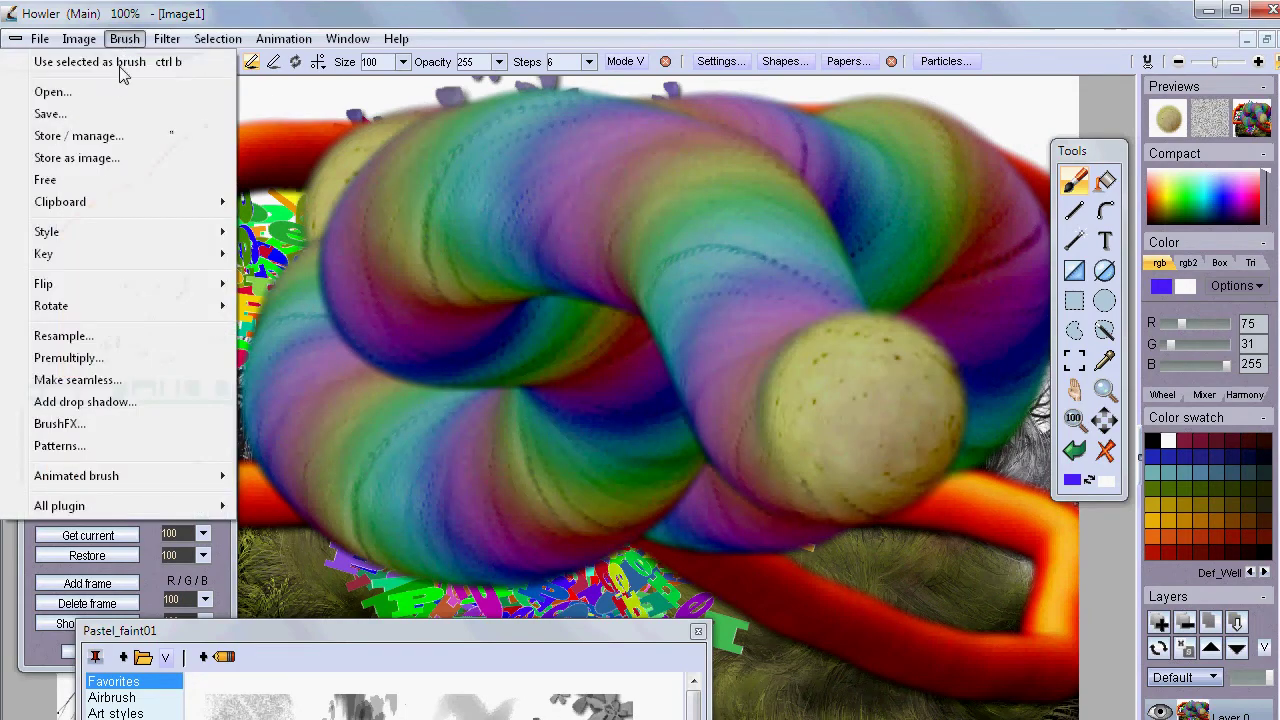
{"action": "left_click", "coordinate": [55, 140]}
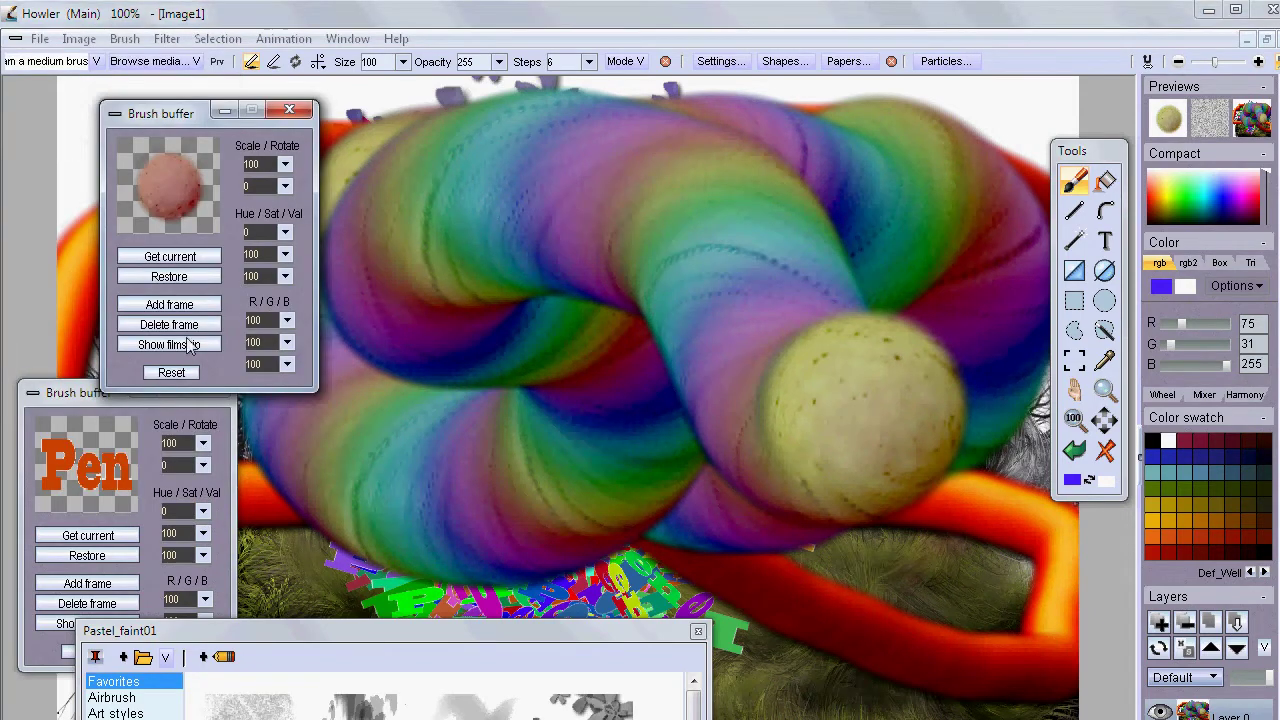
Show the new buffer's sphere frames as a filmstrip, enlarging and repositioning the window
{"action": "left_click", "coordinate": [188, 345]}
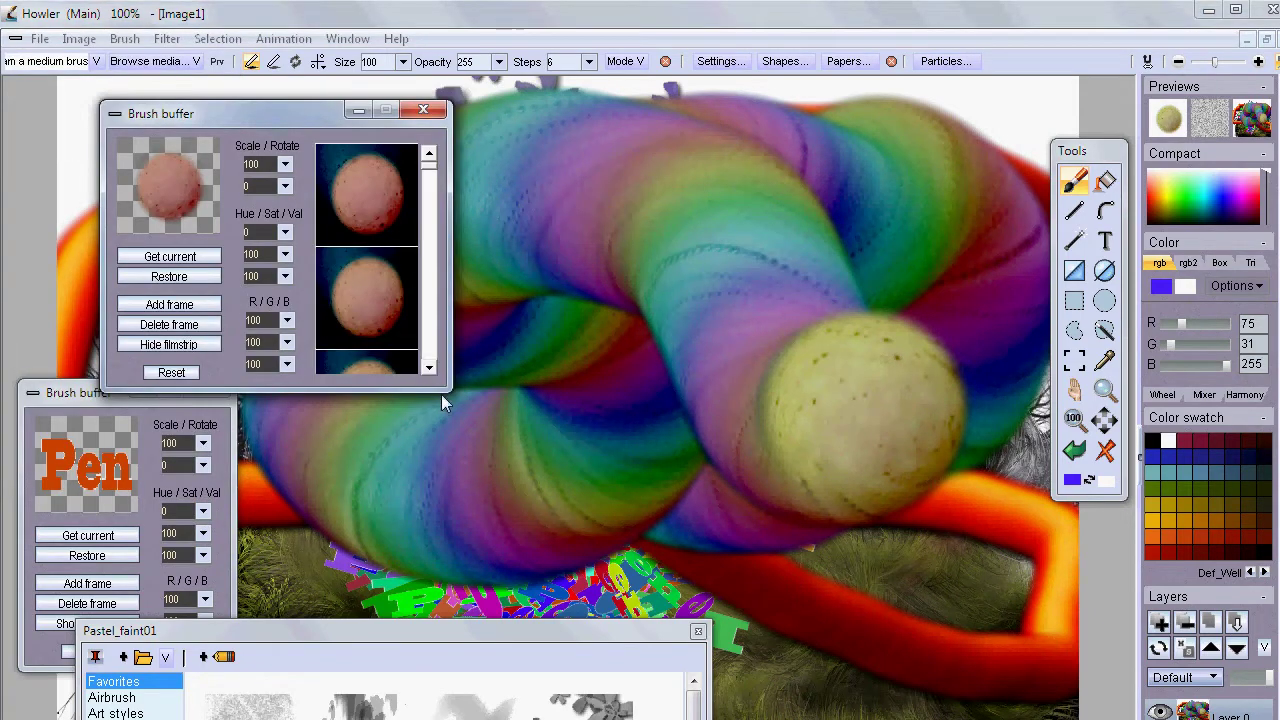
{"action": "mouse_move", "coordinate": [437, 388]}
{"action": "left_mouse_down"}
{"action": "mouse_move", "coordinate": [441, 560]}
{"action": "mouse_move", "coordinate": [471, 716]}
{"action": "left_mouse_up"}
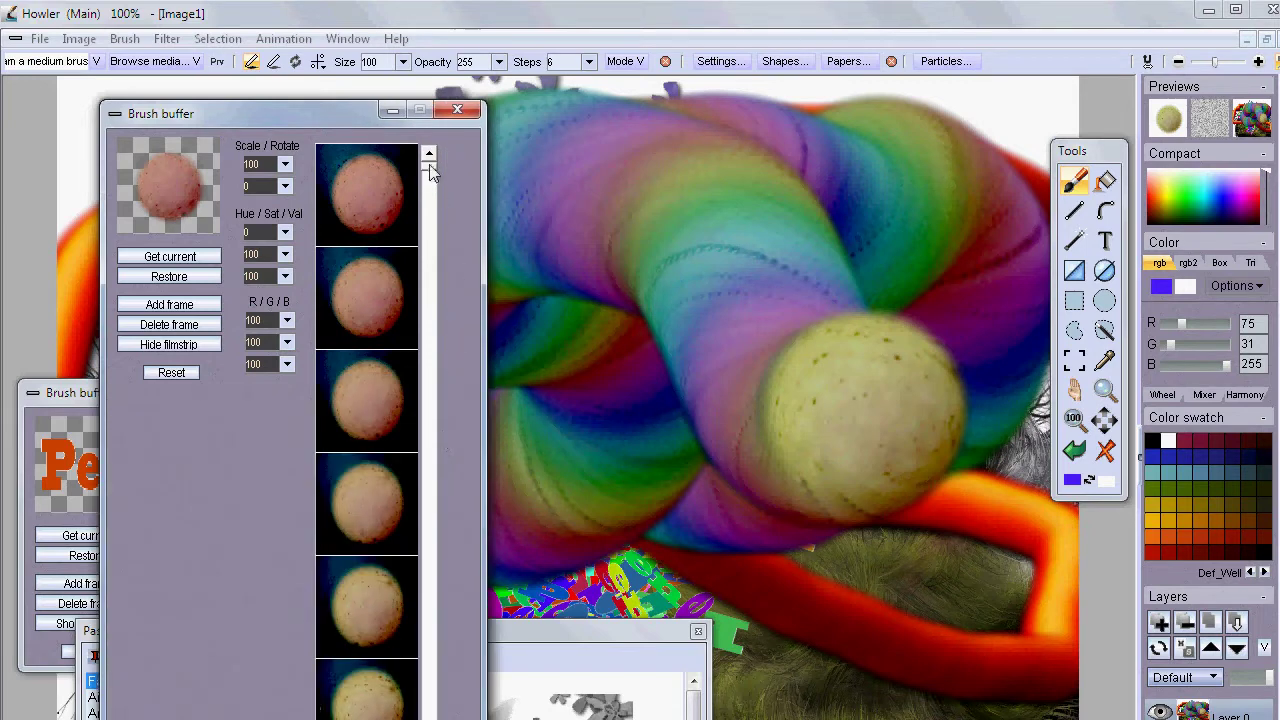
{"action": "left_click_drag", "start_coordinate": [435, 261], "coordinate": [433, 129]}
{"action": "mouse_move", "coordinate": [238, 113]}
{"action": "left_mouse_down"}
{"action": "mouse_move", "coordinate": [304, 131]}
{"action": "mouse_move", "coordinate": [224, 201]}
{"action": "mouse_move", "coordinate": [315, 257]}
{"action": "mouse_move", "coordinate": [267, 244]}
{"action": "left_mouse_up"}
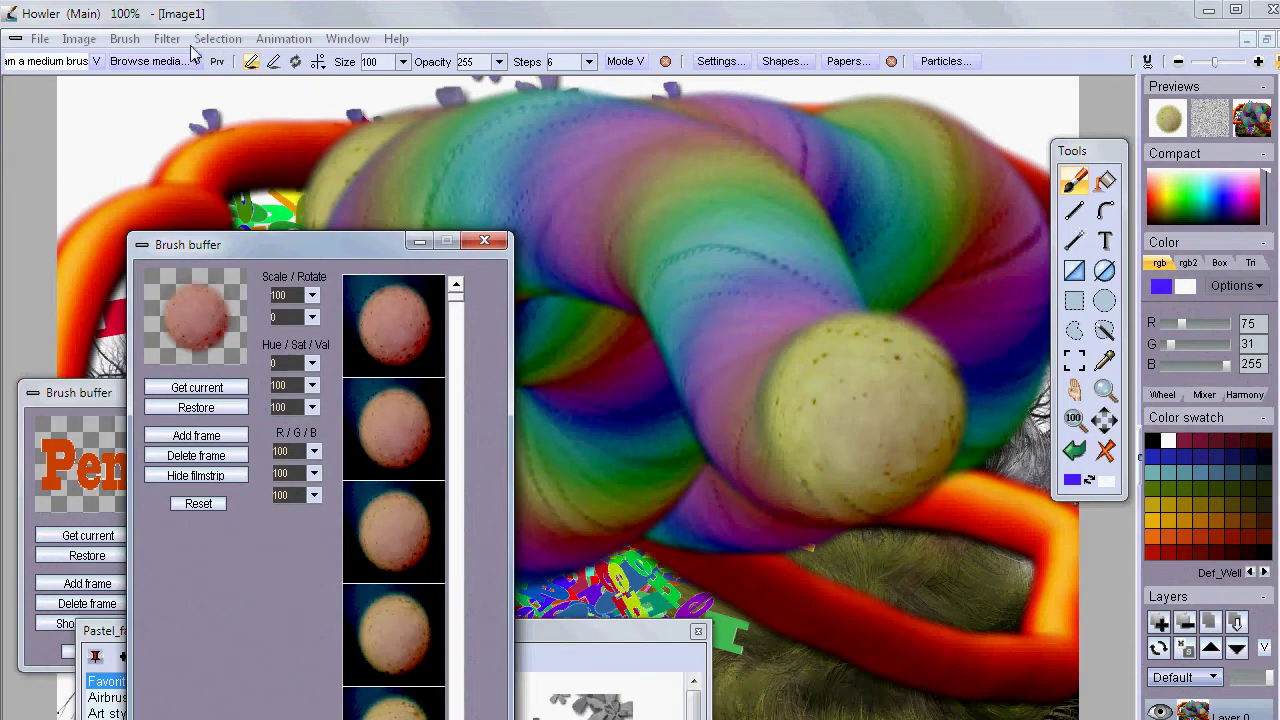
Load sample3.avi as an animated custom brush
{"action": "left_click", "coordinate": [166, 39]}
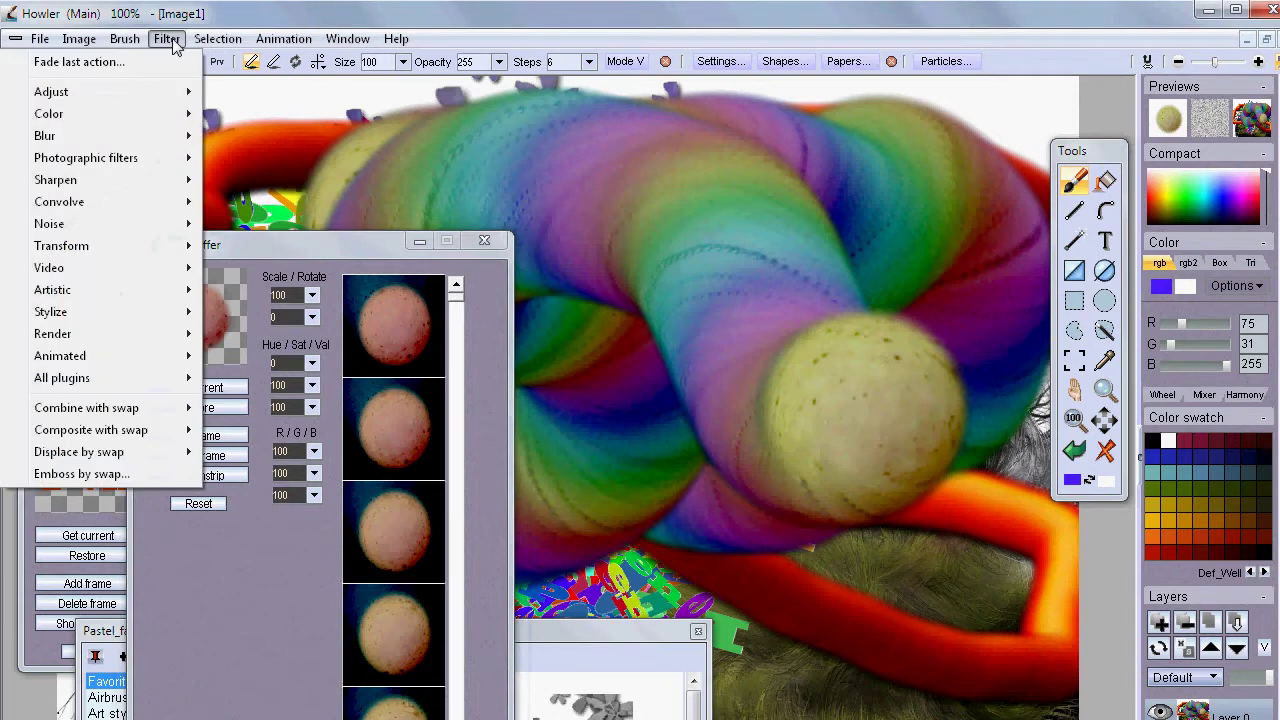
{"action": "mouse_move", "coordinate": [124, 38]}
{"action": "mouse_move", "coordinate": [128, 481]}
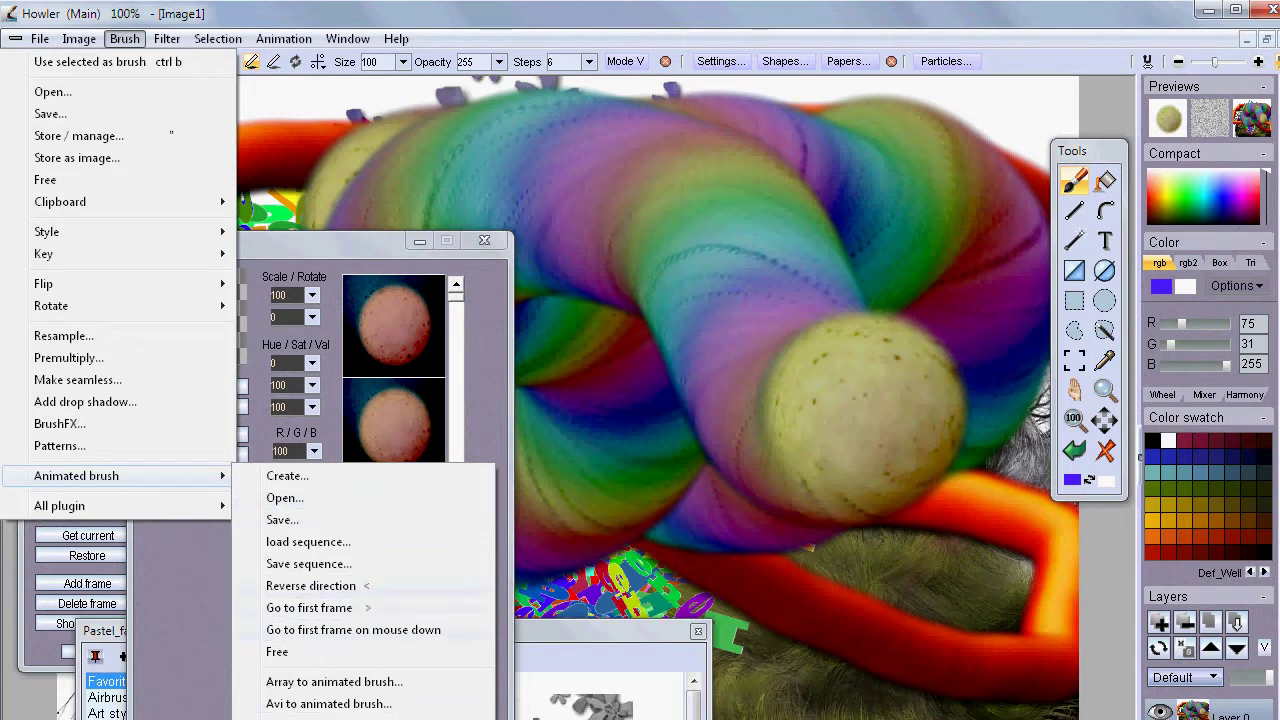
{"action": "left_click", "coordinate": [340, 704]}
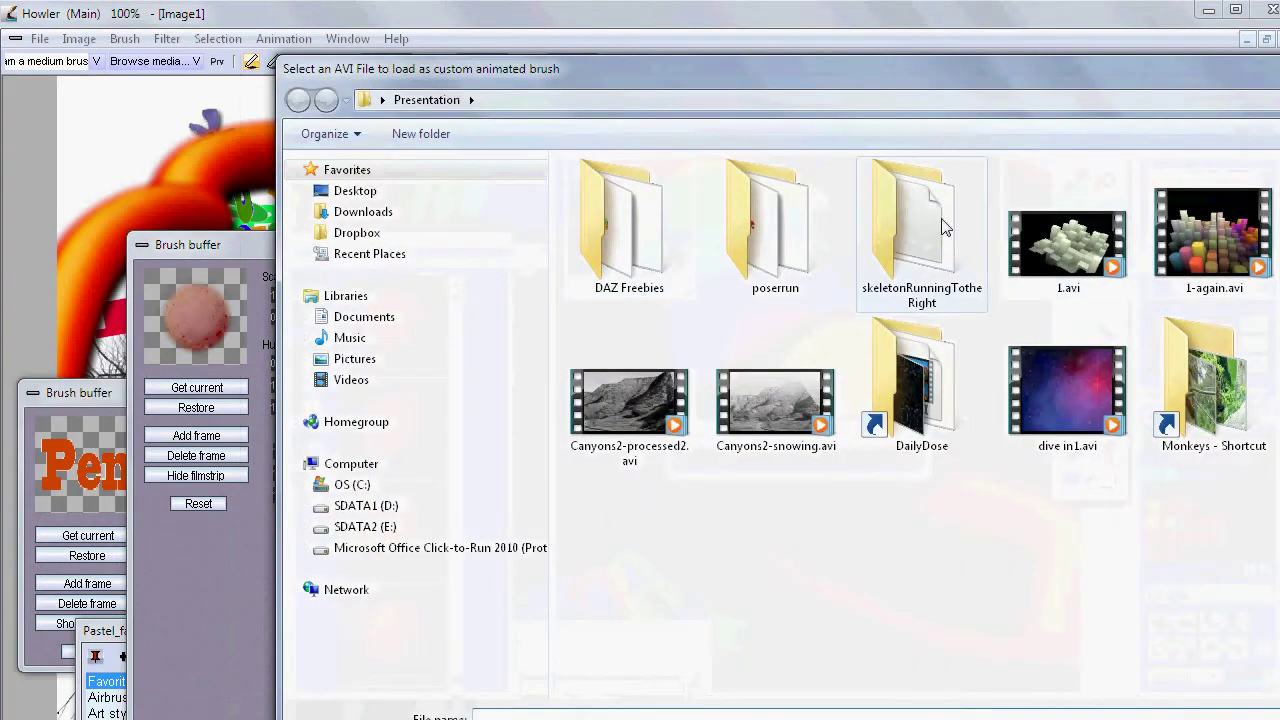
{"action": "left_click_drag", "start_coordinate": [1103, 73], "coordinate": [820, 55]}
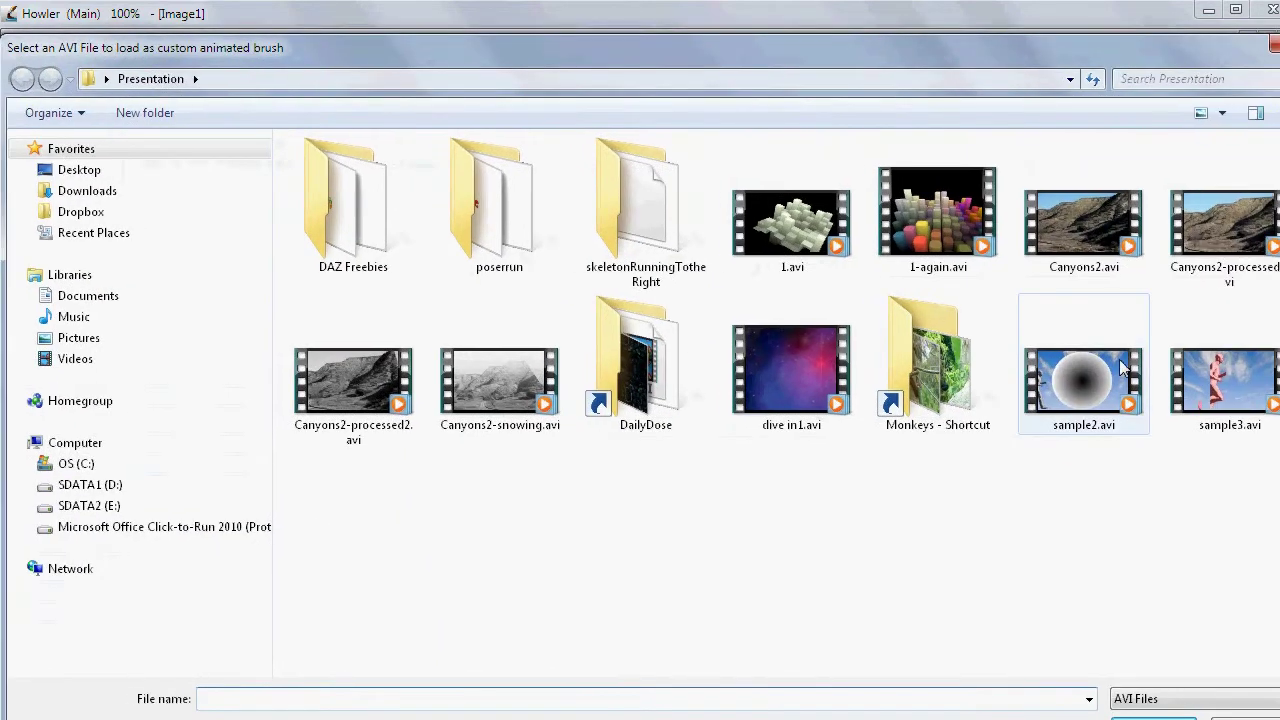
{"action": "left_click", "coordinate": [1226, 377]}
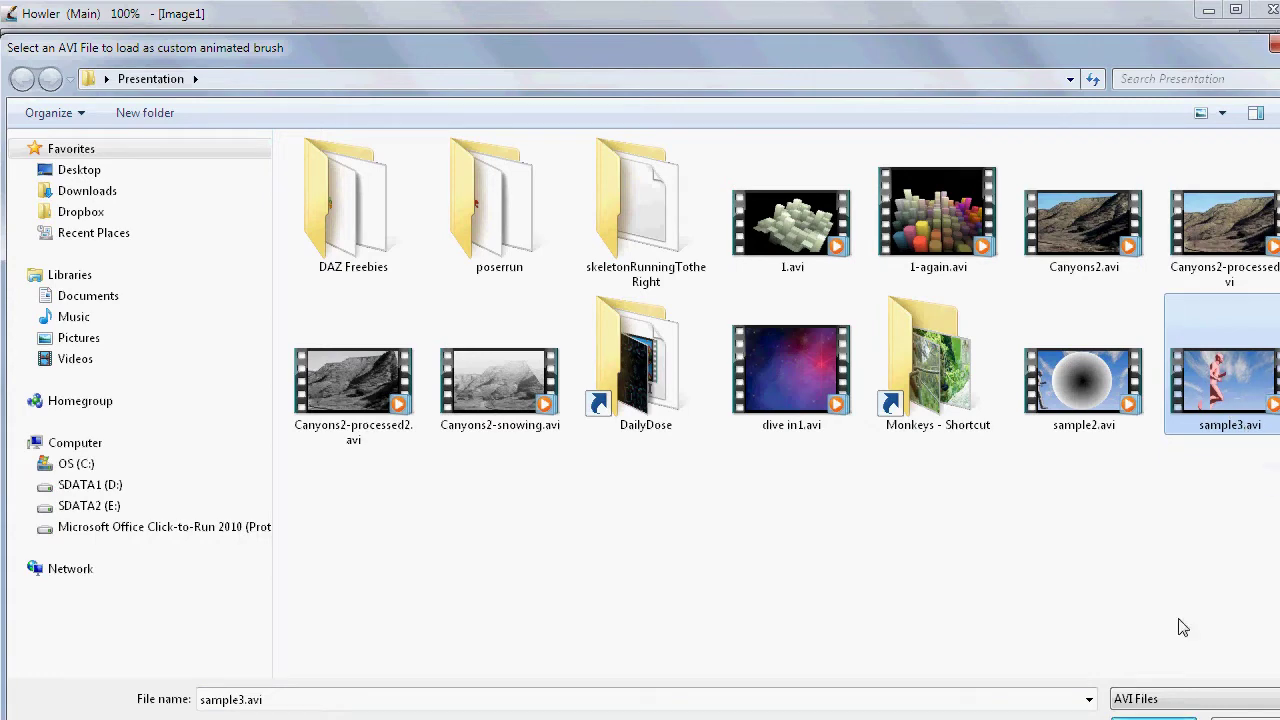
{"action": "key", "text": "Return"}
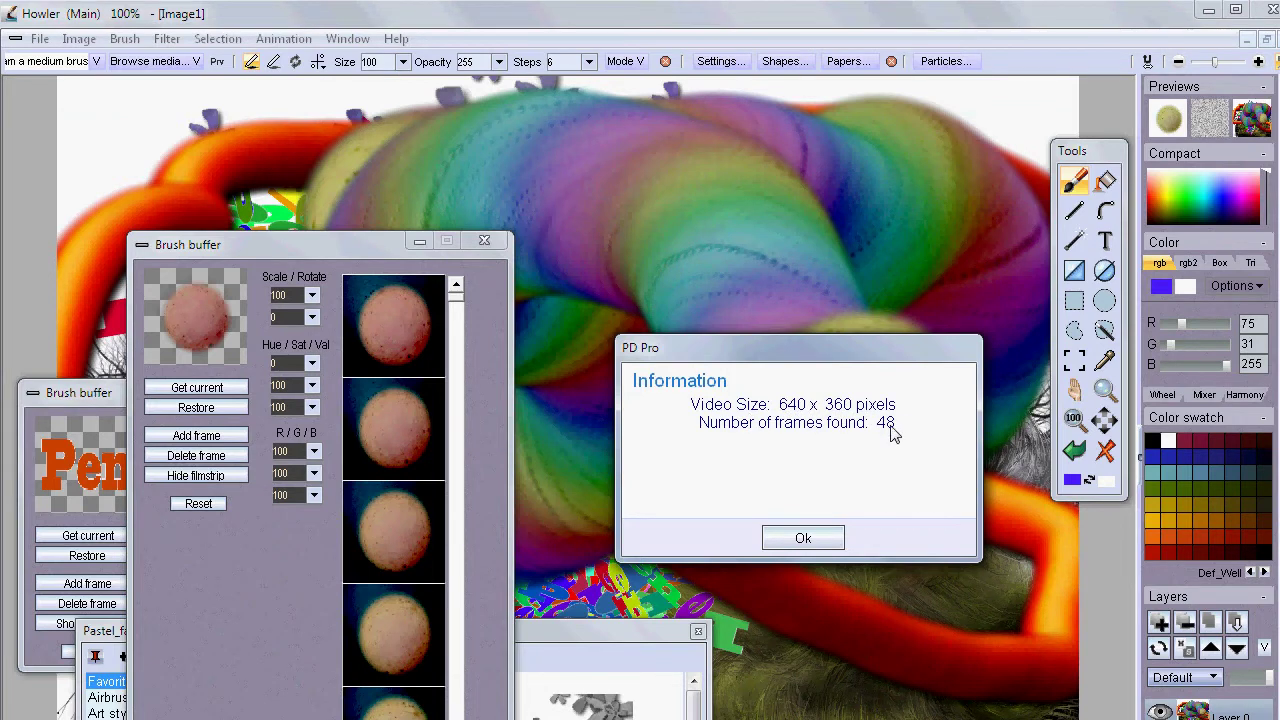
Accept the 48 video frames, set the frame count, and build the 48-frame brush
{"action": "left_click", "coordinate": [812, 539]}
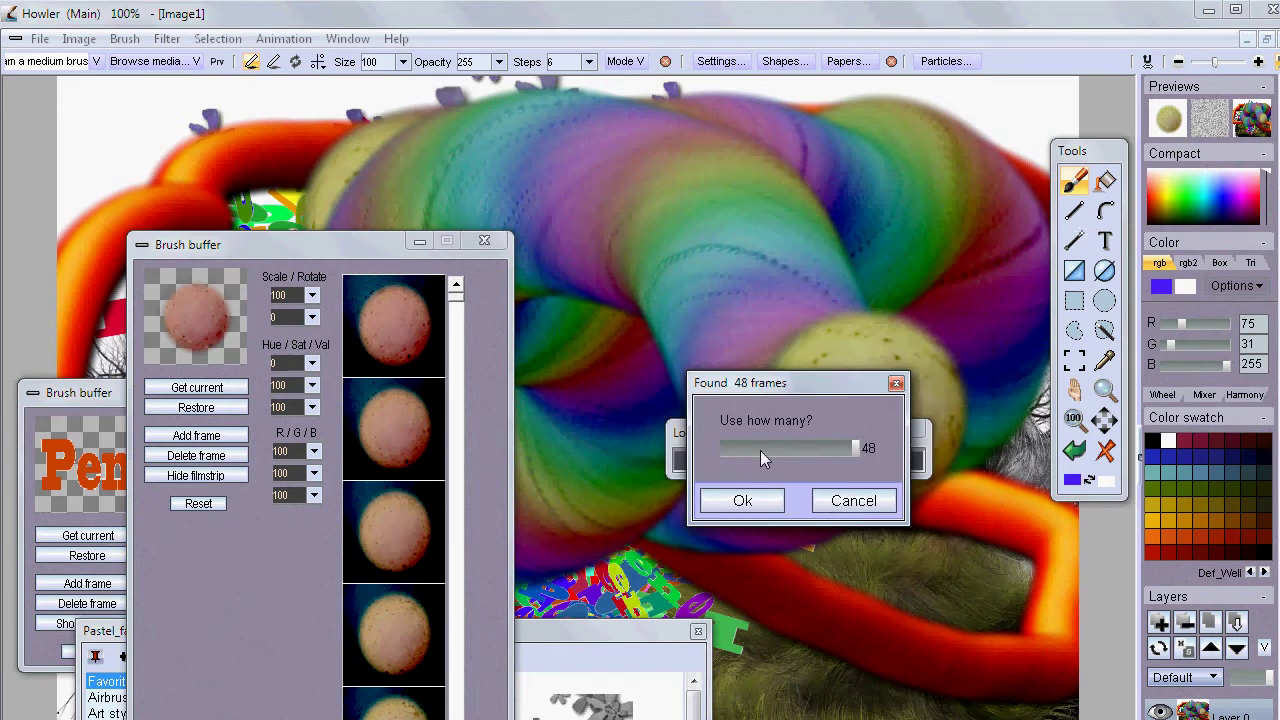
{"action": "left_click_drag", "start_coordinate": [767, 448], "coordinate": [856, 450]}
{"action": "left_click", "coordinate": [742, 500]}
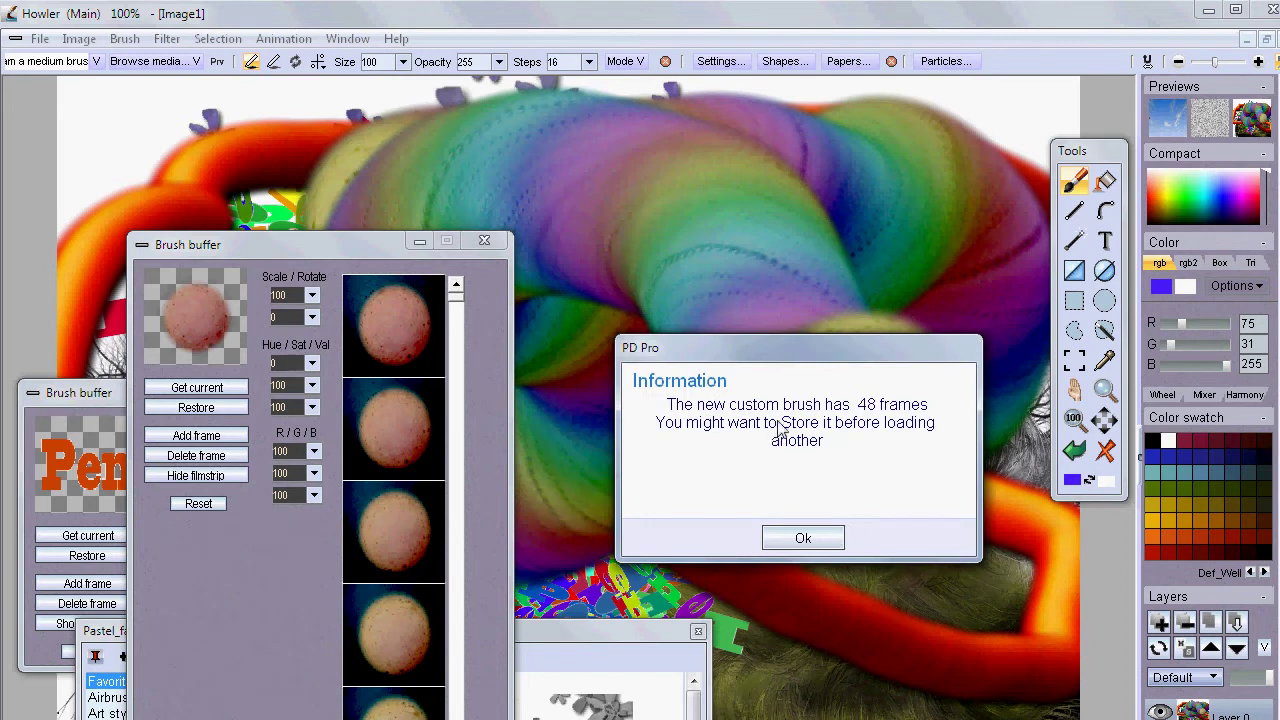
{"action": "left_click", "coordinate": [805, 540]}
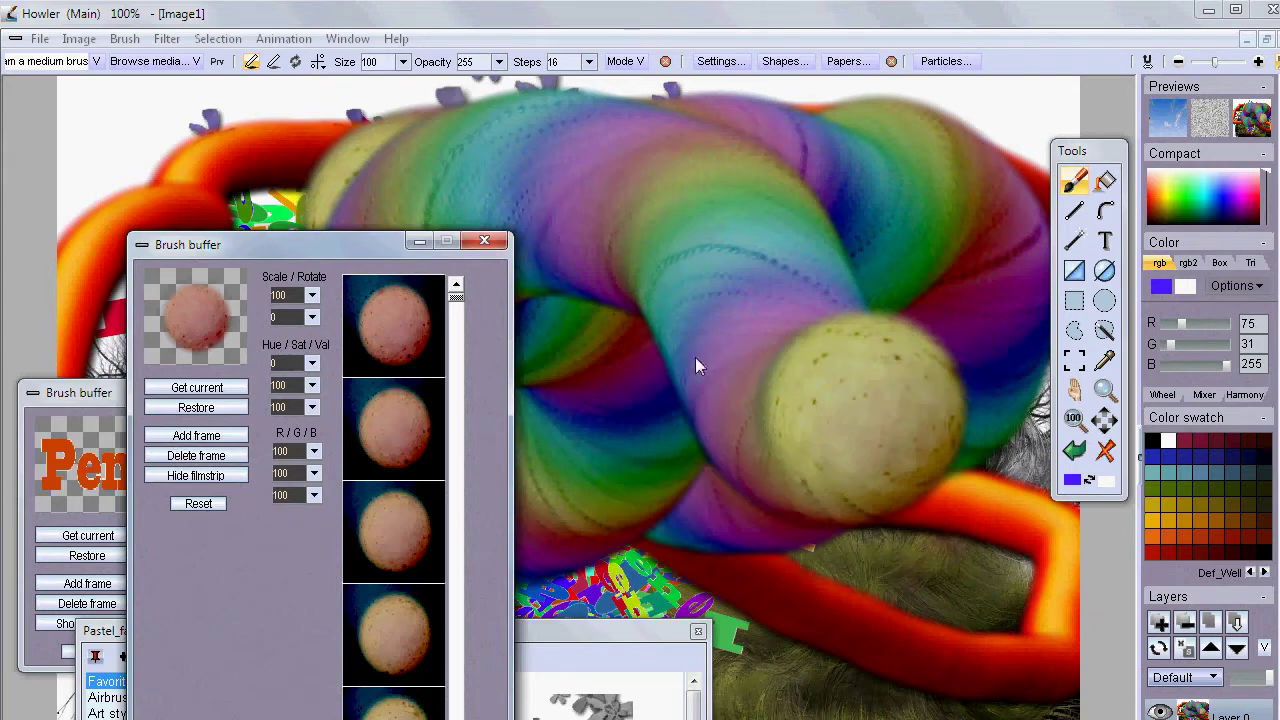
Store the video brush in a new buffer and show its frames as an enlarged filmstrip
{"action": "left_click", "coordinate": [135, 42]}
{"action": "left_click", "coordinate": [165, 134]}
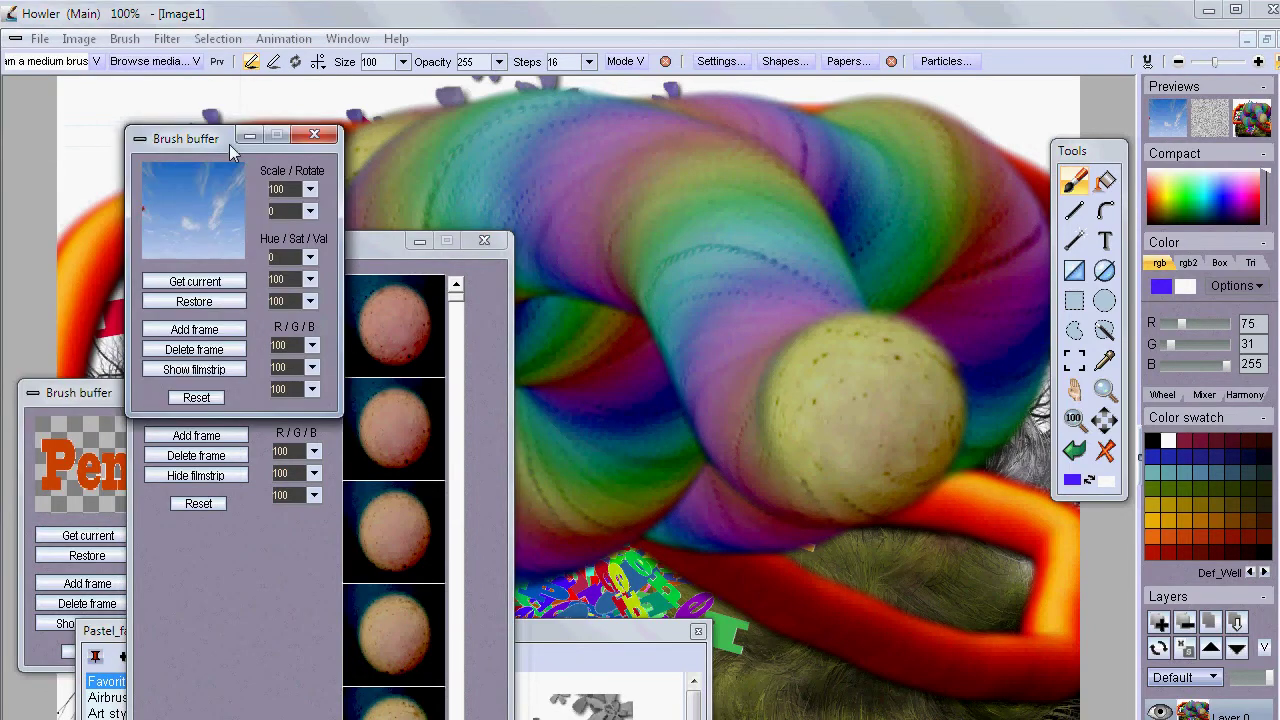
{"action": "mouse_move", "coordinate": [197, 147]}
{"action": "left_mouse_down"}
{"action": "mouse_move", "coordinate": [837, 152]}
{"action": "mouse_move", "coordinate": [709, 129]}
{"action": "left_mouse_up"}
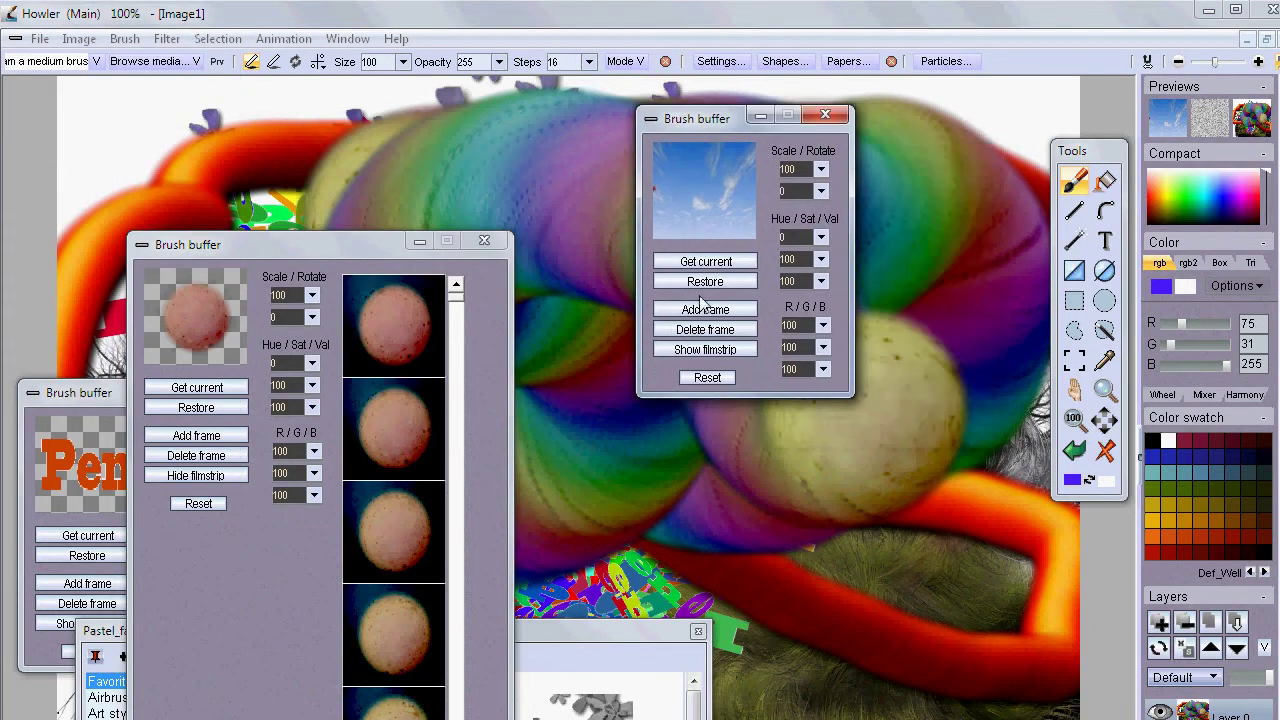
{"action": "left_click", "coordinate": [722, 349]}
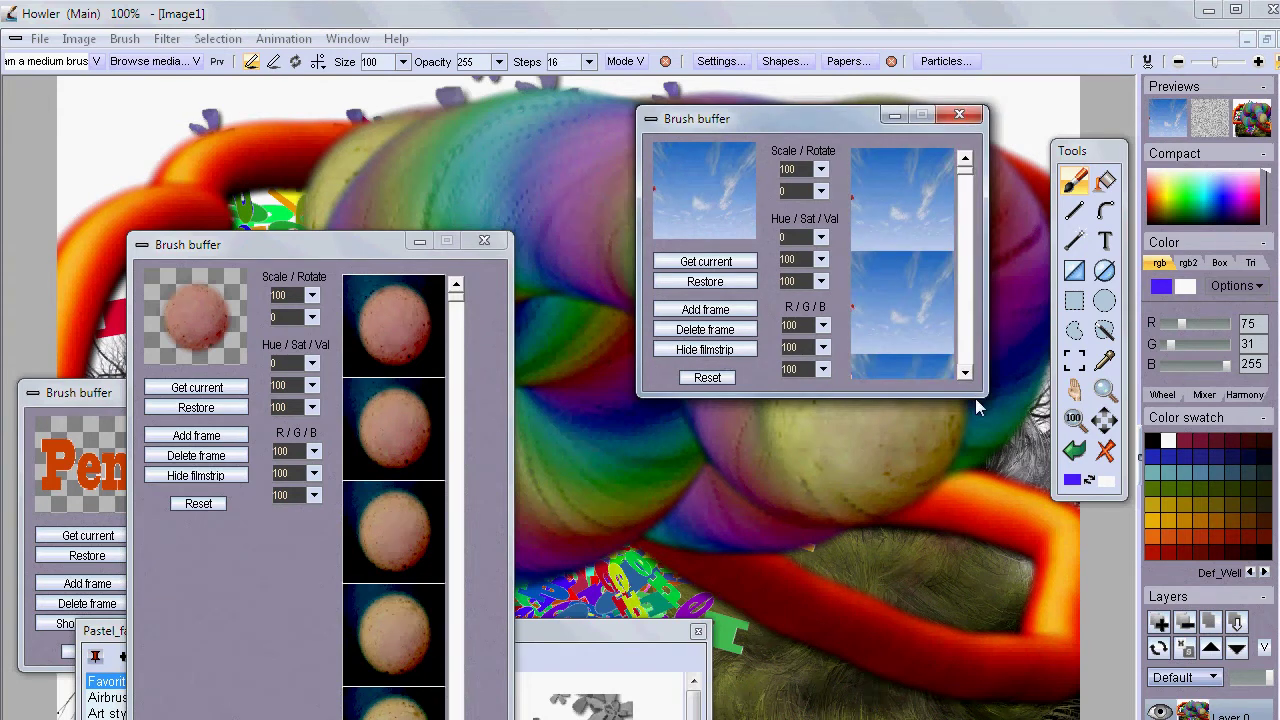
{"action": "left_click_drag", "start_coordinate": [963, 397], "coordinate": [978, 719]}
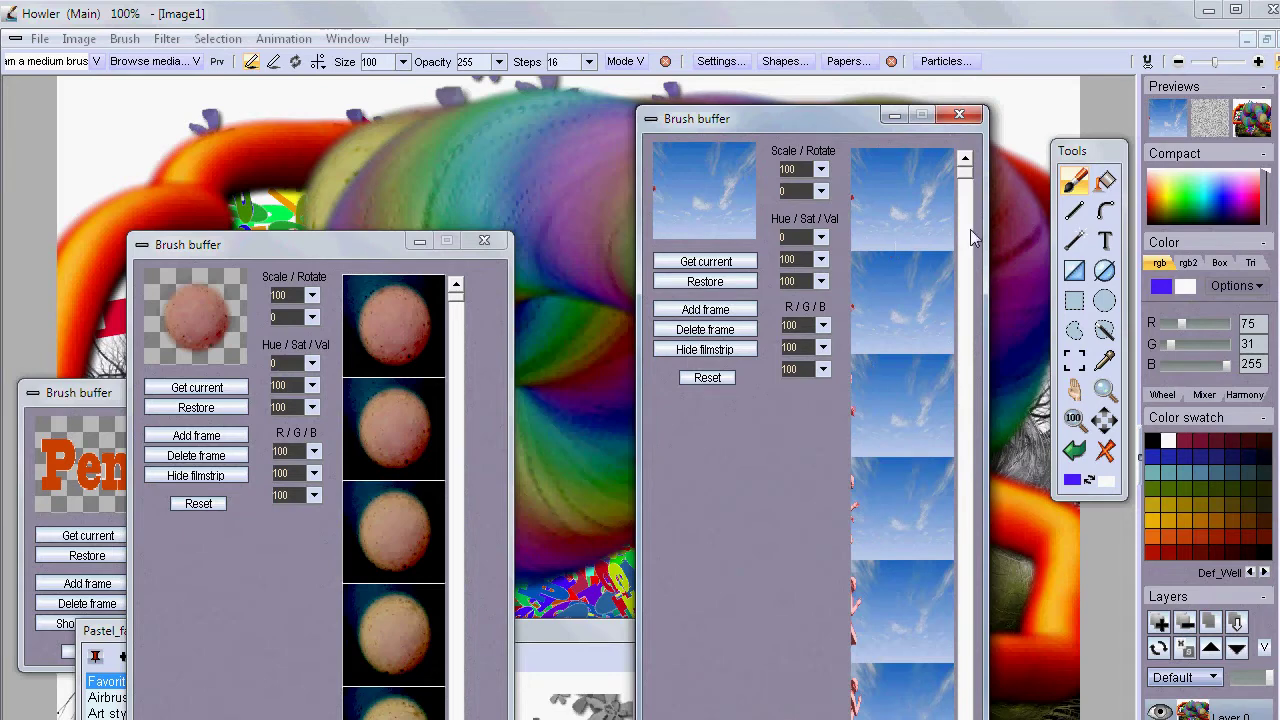
{"action": "mouse_move", "coordinate": [966, 305]}
{"action": "left_mouse_down"}
{"action": "mouse_move", "coordinate": [989, 500]}
{"action": "mouse_move", "coordinate": [984, 411]}
{"action": "mouse_move", "coordinate": [986, 433]}
{"action": "left_mouse_up"}
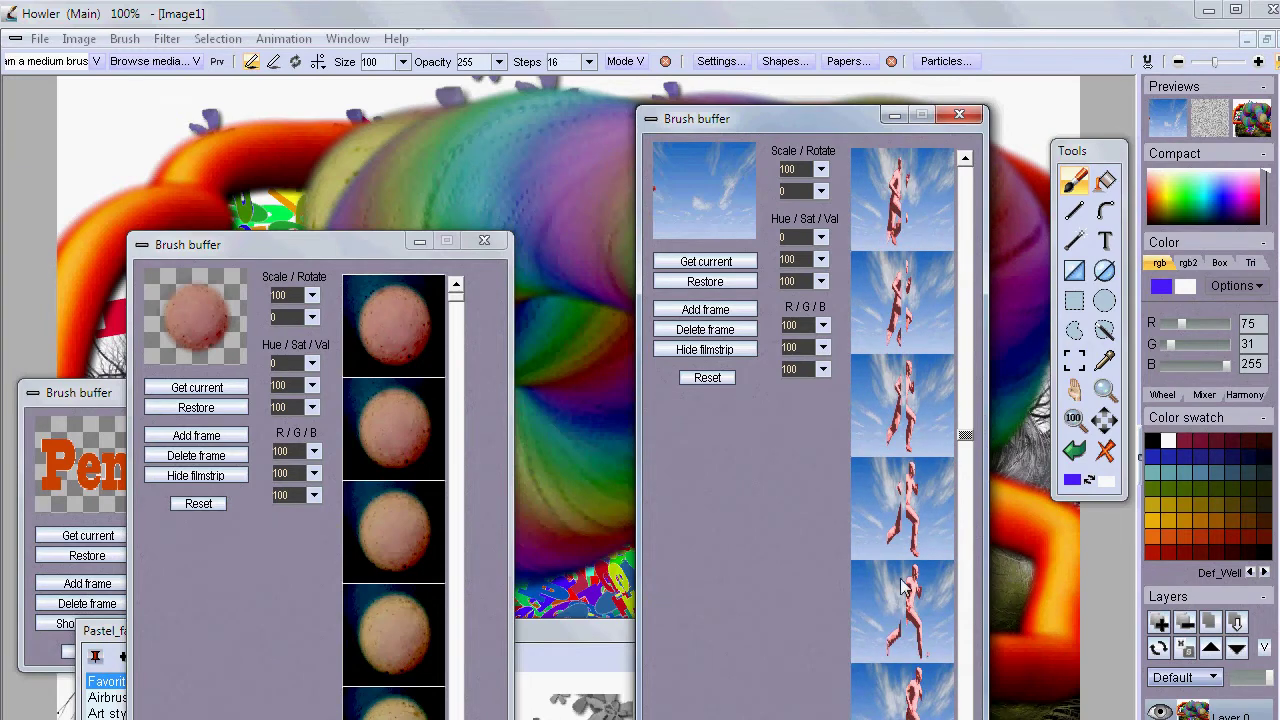
Move the sky, sphere and Pen buffers lower, then paint a looping Pen-stamp stroke
{"action": "mouse_move", "coordinate": [858, 118]}
{"action": "left_mouse_down"}
{"action": "mouse_move", "coordinate": [767, 249]}
{"action": "mouse_move", "coordinate": [644, 623]}
{"action": "mouse_move", "coordinate": [913, 474]}
{"action": "left_mouse_up"}
{"action": "mouse_move", "coordinate": [338, 247]}
{"action": "left_mouse_down"}
{"action": "mouse_move", "coordinate": [376, 500]}
{"action": "mouse_move", "coordinate": [448, 494]}
{"action": "left_mouse_up"}
{"action": "left_click_drag", "start_coordinate": [105, 393], "coordinate": [112, 472]}
{"action": "mouse_move", "coordinate": [110, 302]}
{"action": "left_mouse_down"}
{"action": "mouse_move", "coordinate": [600, 362]}
{"action": "mouse_move", "coordinate": [410, 225]}
{"action": "mouse_move", "coordinate": [225, 248]}
{"action": "left_mouse_up"}
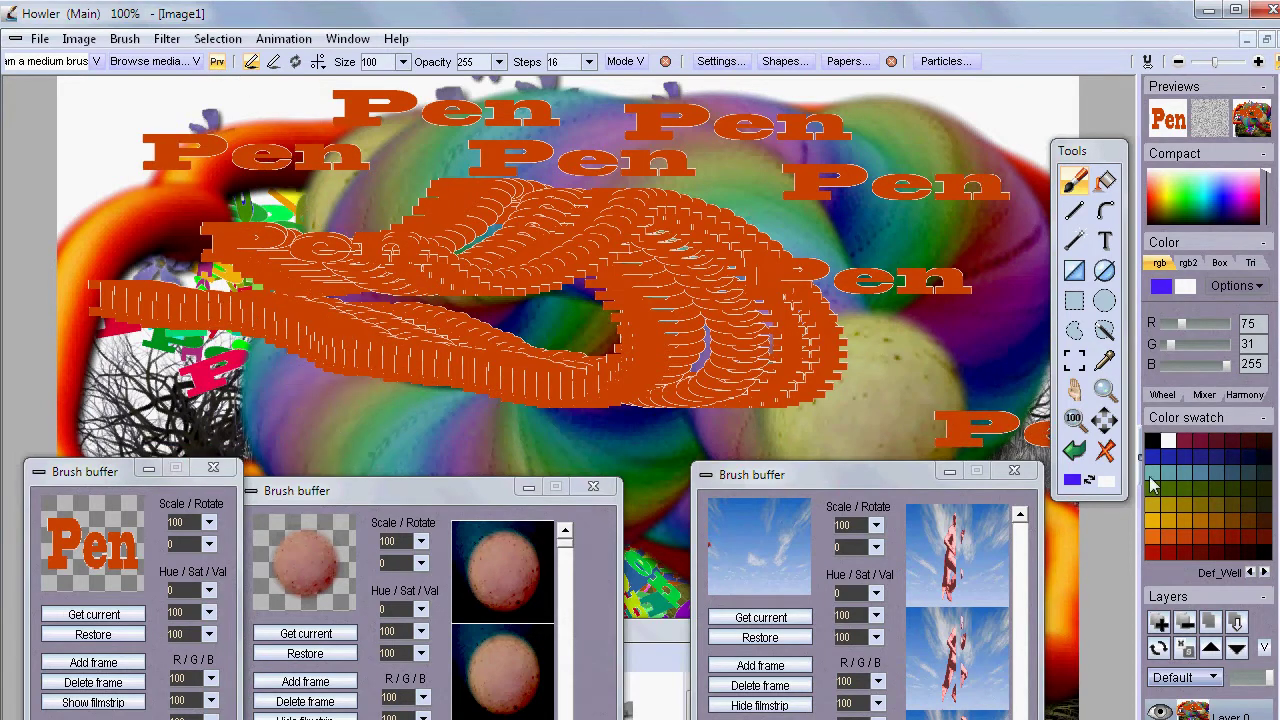
Clear the canvas to white, stamp a Pen word, then paint a looping rainbow sphere-tube stroke over it
{"action": "left_click", "coordinate": [1108, 451]}
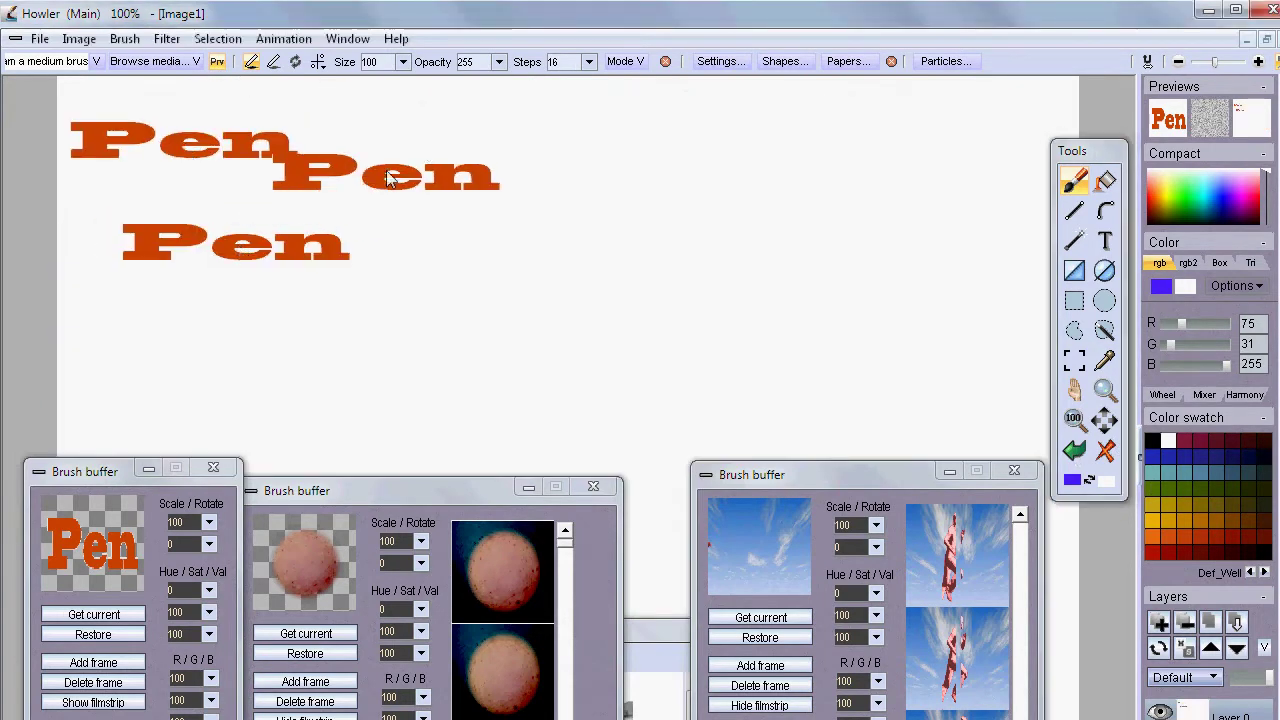
{"action": "left_click", "coordinate": [236, 369]}
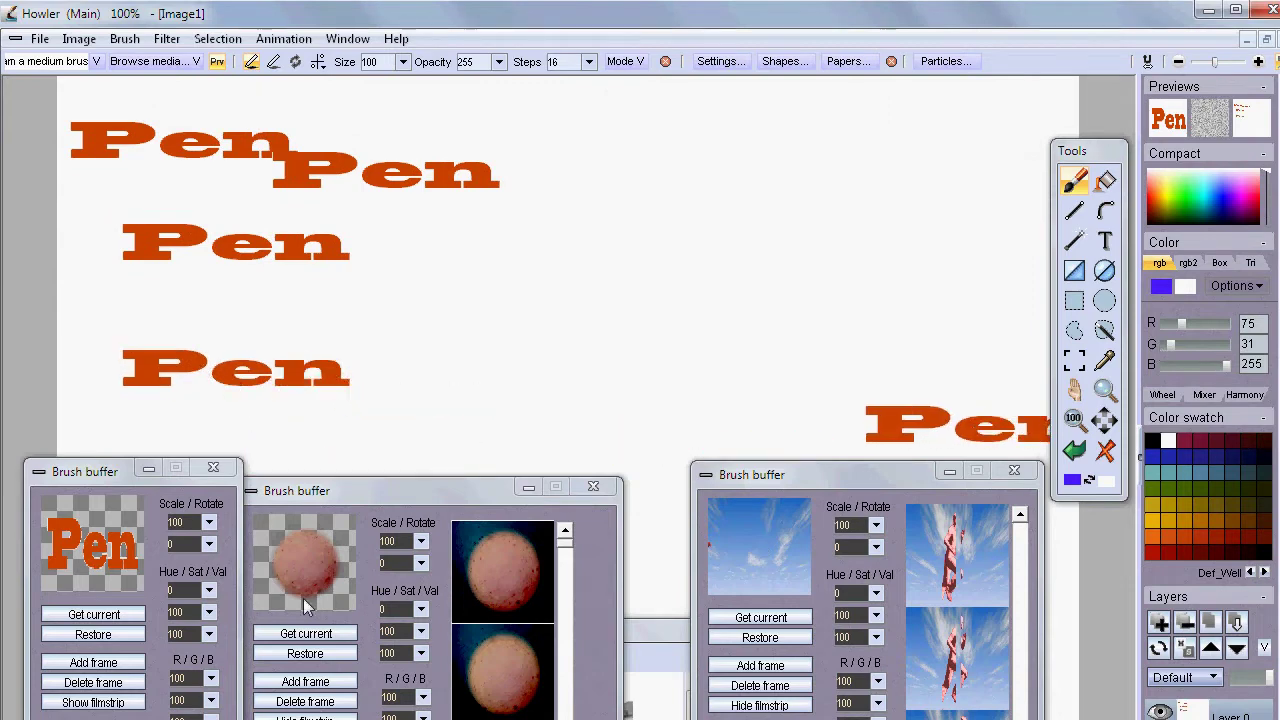
{"action": "left_click", "coordinate": [302, 577]}
{"action": "mouse_move", "coordinate": [414, 237]}
{"action": "left_mouse_down"}
{"action": "mouse_move", "coordinate": [410, 267]}
{"action": "mouse_move", "coordinate": [542, 305]}
{"action": "mouse_move", "coordinate": [689, 232]}
{"action": "mouse_move", "coordinate": [890, 266]}
{"action": "mouse_move", "coordinate": [731, 318]}
{"action": "mouse_move", "coordinate": [714, 304]}
{"action": "mouse_move", "coordinate": [233, 309]}
{"action": "mouse_move", "coordinate": [357, 232]}
{"action": "mouse_move", "coordinate": [505, 239]}
{"action": "mouse_move", "coordinate": [687, 311]}
{"action": "mouse_move", "coordinate": [800, 324]}
{"action": "mouse_move", "coordinate": [665, 196]}
{"action": "mouse_move", "coordinate": [309, 214]}
{"action": "mouse_move", "coordinate": [256, 307]}
{"action": "mouse_move", "coordinate": [509, 353]}
{"action": "mouse_move", "coordinate": [766, 330]}
{"action": "mouse_move", "coordinate": [845, 262]}
{"action": "mouse_move", "coordinate": [452, 209]}
{"action": "mouse_move", "coordinate": [156, 234]}
{"action": "mouse_move", "coordinate": [181, 345]}
{"action": "mouse_move", "coordinate": [512, 239]}
{"action": "mouse_move", "coordinate": [469, 328]}
{"action": "mouse_move", "coordinate": [744, 247]}
{"action": "mouse_move", "coordinate": [877, 355]}
{"action": "mouse_move", "coordinate": [387, 285]}
{"action": "mouse_move", "coordinate": [283, 301]}
{"action": "mouse_move", "coordinate": [425, 393]}
{"action": "mouse_move", "coordinate": [419, 353]}
{"action": "mouse_move", "coordinate": [711, 387]}
{"action": "mouse_move", "coordinate": [941, 308]}
{"action": "mouse_move", "coordinate": [954, 203]}
{"action": "mouse_move", "coordinate": [635, 205]}
{"action": "mouse_move", "coordinate": [404, 247]}
{"action": "mouse_move", "coordinate": [186, 340]}
{"action": "mouse_move", "coordinate": [348, 428]}
{"action": "mouse_move", "coordinate": [794, 252]}
{"action": "mouse_move", "coordinate": [1013, 229]}
{"action": "mouse_move", "coordinate": [279, 243]}
{"action": "mouse_move", "coordinate": [343, 400]}
{"action": "mouse_move", "coordinate": [432, 259]}
{"action": "mouse_move", "coordinate": [850, 294]}
{"action": "mouse_move", "coordinate": [525, 275]}
{"action": "mouse_move", "coordinate": [186, 278]}
{"action": "mouse_move", "coordinate": [416, 429]}
{"action": "mouse_move", "coordinate": [645, 373]}
{"action": "mouse_move", "coordinate": [862, 272]}
{"action": "mouse_move", "coordinate": [232, 247]}
{"action": "mouse_move", "coordinate": [660, 347]}
{"action": "mouse_move", "coordinate": [907, 187]}
{"action": "mouse_move", "coordinate": [228, 210]}
{"action": "mouse_move", "coordinate": [614, 279]}
{"action": "mouse_move", "coordinate": [425, 303]}
{"action": "mouse_move", "coordinate": [528, 409]}
{"action": "mouse_move", "coordinate": [444, 184]}
{"action": "mouse_move", "coordinate": [569, 180]}
{"action": "mouse_move", "coordinate": [795, 414]}
{"action": "mouse_move", "coordinate": [242, 325]}
{"action": "mouse_move", "coordinate": [492, 298]}
{"action": "mouse_move", "coordinate": [471, 150]}
{"action": "mouse_move", "coordinate": [227, 219]}
{"action": "mouse_move", "coordinate": [244, 182]}
{"action": "mouse_move", "coordinate": [195, 291]}
{"action": "mouse_move", "coordinate": [630, 420]}
{"action": "mouse_move", "coordinate": [650, 455]}
{"action": "left_mouse_up"}
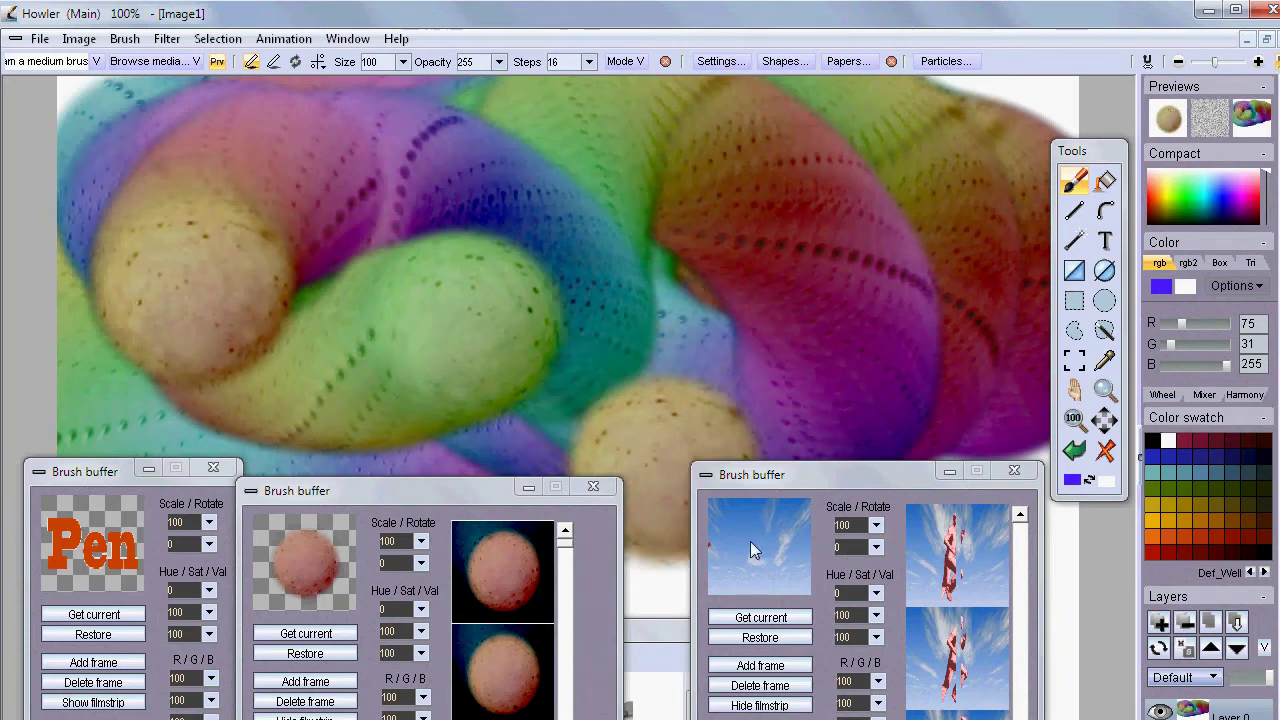
Paint the sky-and-running-figure video brush across the canvas, covering the rainbow tube loops
{"action": "left_click", "coordinate": [750, 541]}
{"action": "mouse_move", "coordinate": [565, 263]}
{"action": "left_mouse_down"}
{"action": "mouse_move", "coordinate": [478, 308]}
{"action": "mouse_move", "coordinate": [359, 317]}
{"action": "mouse_move", "coordinate": [330, 261]}
{"action": "mouse_move", "coordinate": [389, 372]}
{"action": "mouse_move", "coordinate": [632, 536]}
{"action": "mouse_move", "coordinate": [805, 432]}
{"action": "mouse_move", "coordinate": [422, 339]}
{"action": "mouse_move", "coordinate": [404, 187]}
{"action": "mouse_move", "coordinate": [381, 180]}
{"action": "mouse_move", "coordinate": [413, 228]}
{"action": "mouse_move", "coordinate": [873, 262]}
{"action": "mouse_move", "coordinate": [919, 295]}
{"action": "mouse_move", "coordinate": [826, 410]}
{"action": "mouse_move", "coordinate": [614, 357]}
{"action": "mouse_move", "coordinate": [399, 371]}
{"action": "mouse_move", "coordinate": [458, 426]}
{"action": "mouse_move", "coordinate": [800, 368]}
{"action": "mouse_move", "coordinate": [777, 350]}
{"action": "mouse_move", "coordinate": [477, 266]}
{"action": "mouse_move", "coordinate": [613, 455]}
{"action": "mouse_move", "coordinate": [945, 287]}
{"action": "mouse_move", "coordinate": [548, 267]}
{"action": "mouse_move", "coordinate": [365, 335]}
{"action": "mouse_move", "coordinate": [675, 293]}
{"action": "mouse_move", "coordinate": [1089, 504]}
{"action": "mouse_move", "coordinate": [1117, 486]}
{"action": "mouse_move", "coordinate": [550, 437]}
{"action": "mouse_move", "coordinate": [523, 495]}
{"action": "mouse_move", "coordinate": [624, 387]}
{"action": "mouse_move", "coordinate": [558, 426]}
{"action": "mouse_move", "coordinate": [513, 348]}
{"action": "mouse_move", "coordinate": [367, 221]}
{"action": "mouse_move", "coordinate": [527, 359]}
{"action": "mouse_move", "coordinate": [487, 359]}
{"action": "mouse_move", "coordinate": [533, 360]}
{"action": "mouse_move", "coordinate": [512, 278]}
{"action": "mouse_move", "coordinate": [399, 321]}
{"action": "mouse_move", "coordinate": [592, 332]}
{"action": "mouse_move", "coordinate": [690, 377]}
{"action": "mouse_move", "coordinate": [624, 396]}
{"action": "mouse_move", "coordinate": [617, 504]}
{"action": "mouse_move", "coordinate": [455, 477]}
{"action": "mouse_move", "coordinate": [541, 565]}
{"action": "mouse_move", "coordinate": [458, 236]}
{"action": "mouse_move", "coordinate": [376, 214]}
{"action": "mouse_move", "coordinate": [437, 284]}
{"action": "left_mouse_up"}
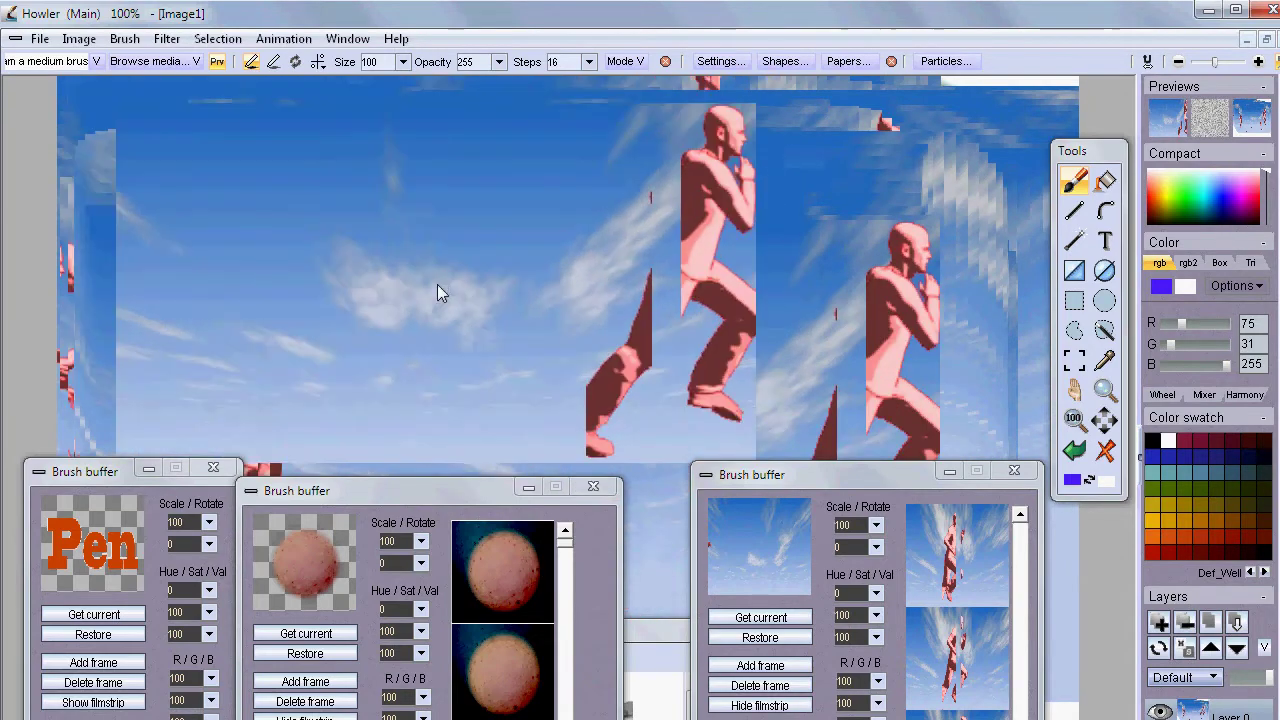
{"action": "scroll", "coordinate": [529, 306], "scroll_direction": "down", "scroll_amount": 3}
{"action": "scroll", "coordinate": [531, 325], "scroll_direction": "up", "scroll_amount": 3}
{"action": "scroll", "coordinate": [554, 304], "scroll_direction": "down", "scroll_amount": 3}
{"action": "left_click_drag", "start_coordinate": [520, 322], "coordinate": [590, 270]}
{"action": "scroll", "coordinate": [631, 310], "scroll_direction": "up", "scroll_amount": 2}
{"action": "scroll", "coordinate": [510, 330], "scroll_direction": "down", "scroll_amount": 3}
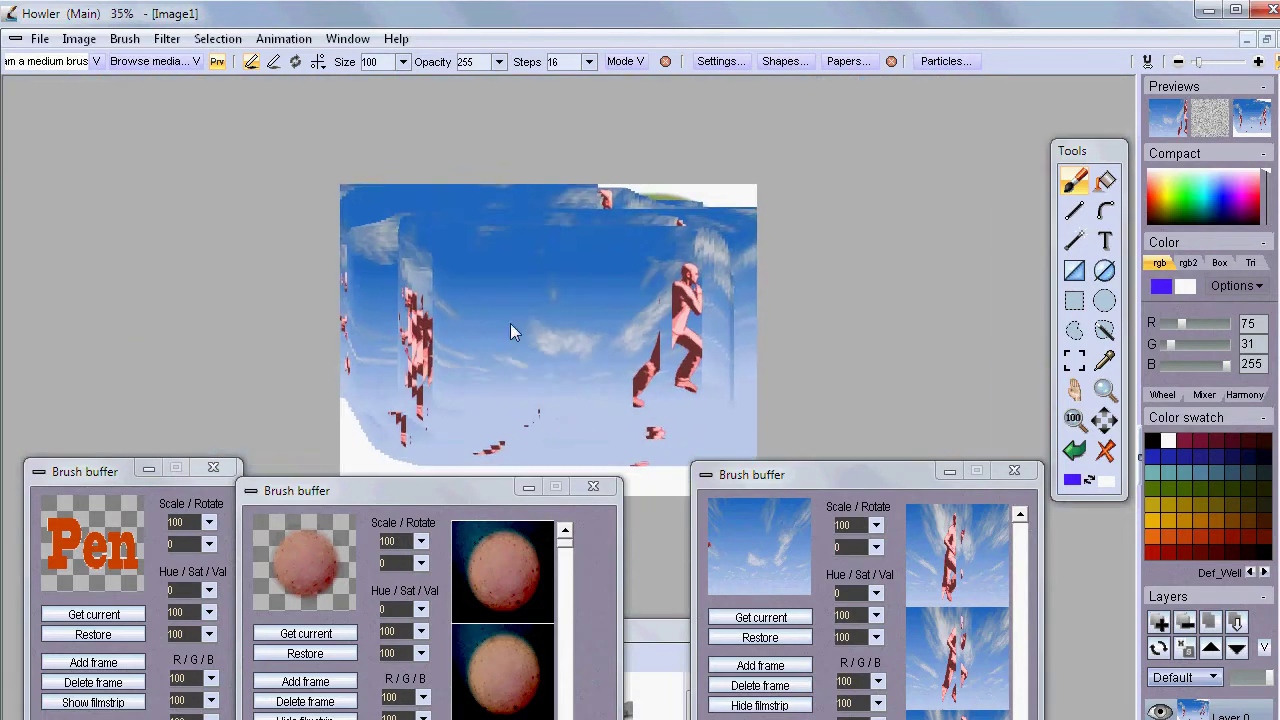
{"action": "scroll", "coordinate": [510, 323], "scroll_direction": "up", "scroll_amount": 3}
{"action": "scroll", "coordinate": [552, 361], "scroll_direction": "down", "scroll_amount": 2}
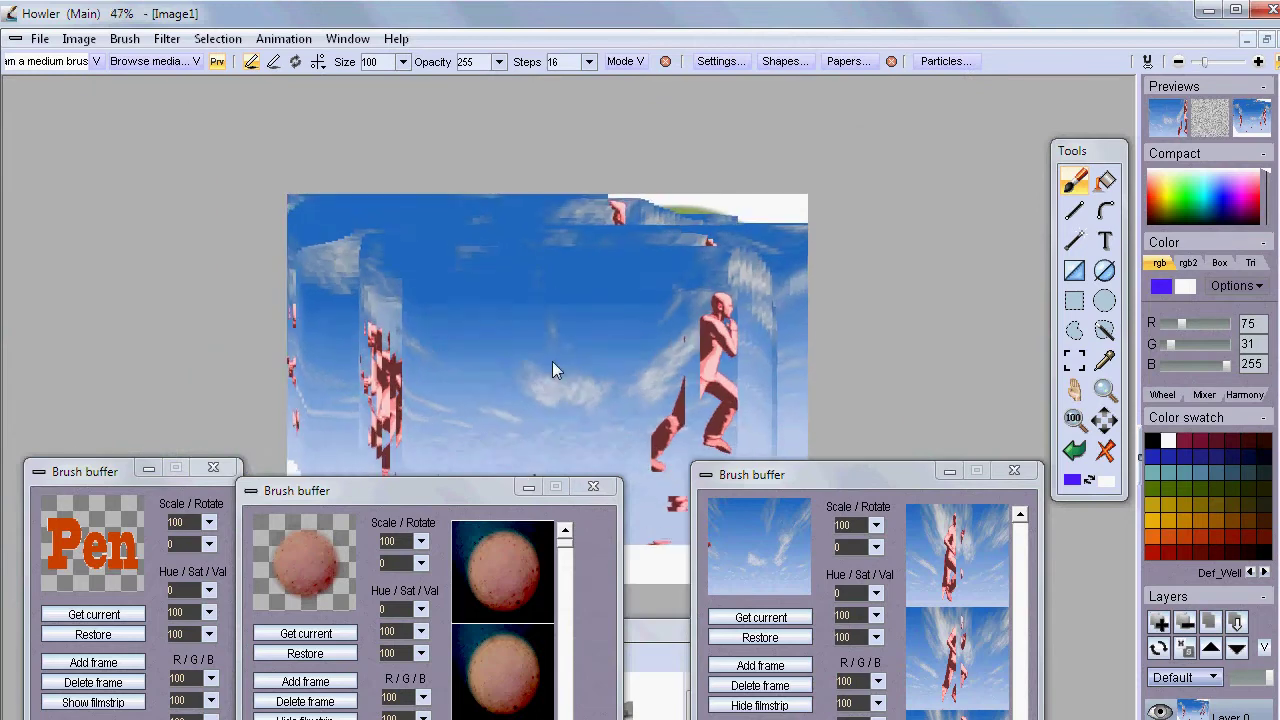
{"action": "scroll", "coordinate": [552, 361], "scroll_direction": "up", "scroll_amount": 2}
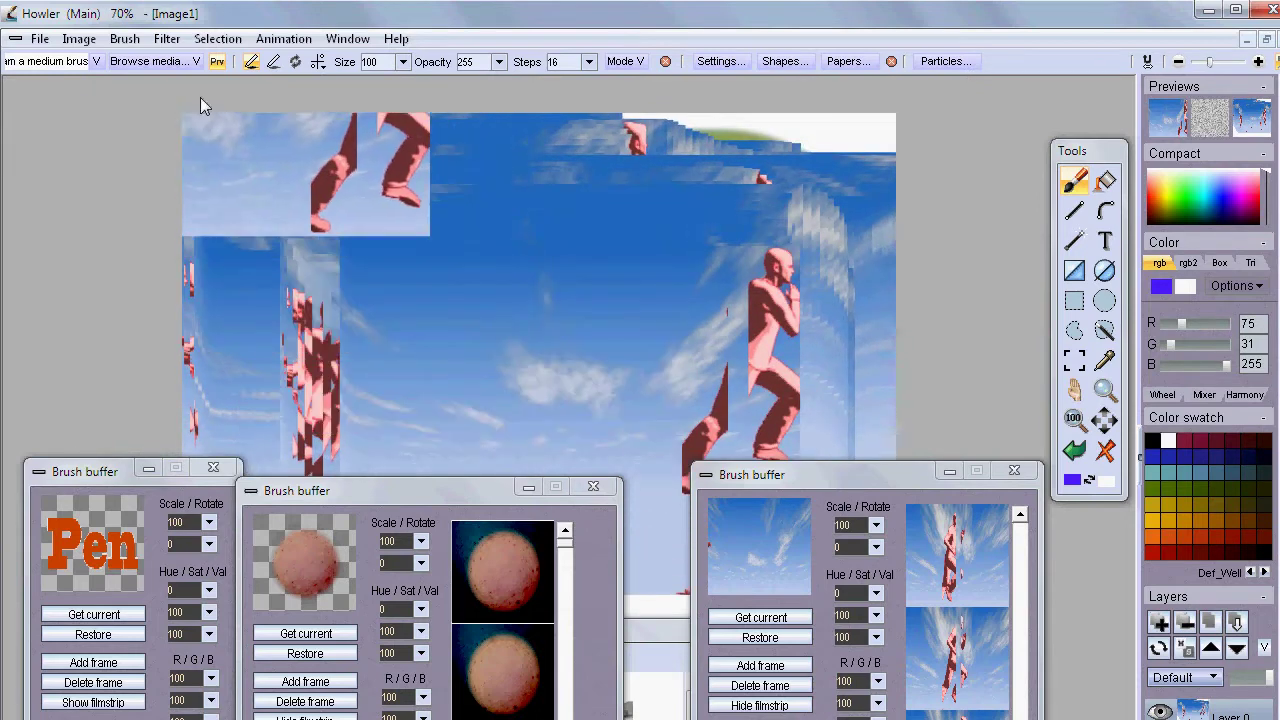
{"action": "left_click", "coordinate": [284, 44]}
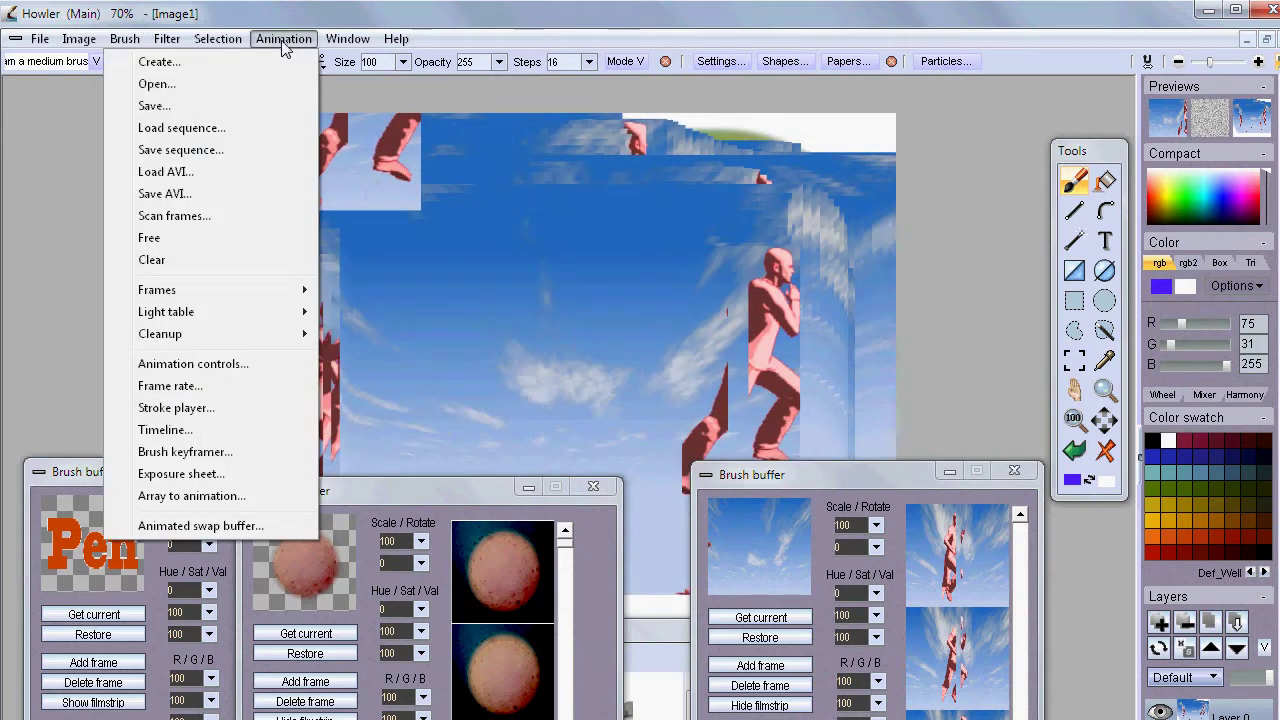
Create an animation with Initialize 'Clear to secondary color', 30 frames at 24 fps
{"action": "left_click", "coordinate": [282, 61]}
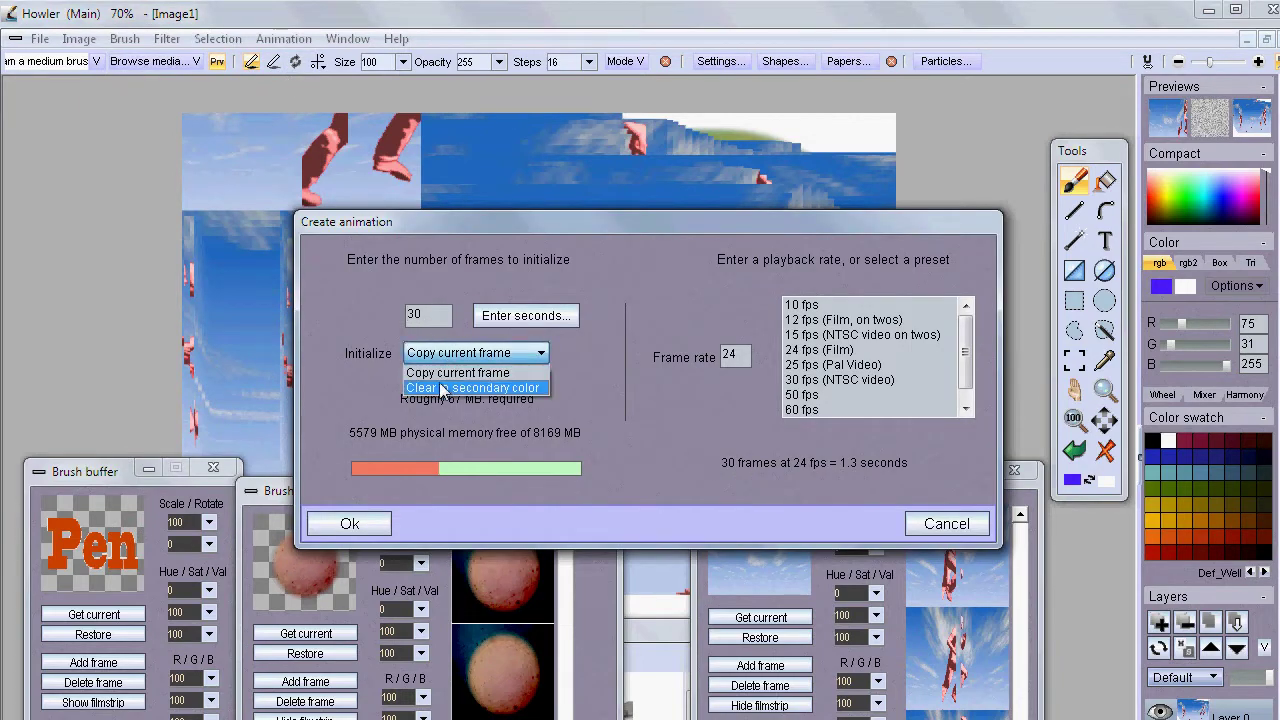
{"action": "left_click", "coordinate": [470, 389]}
{"action": "left_click", "coordinate": [345, 523]}
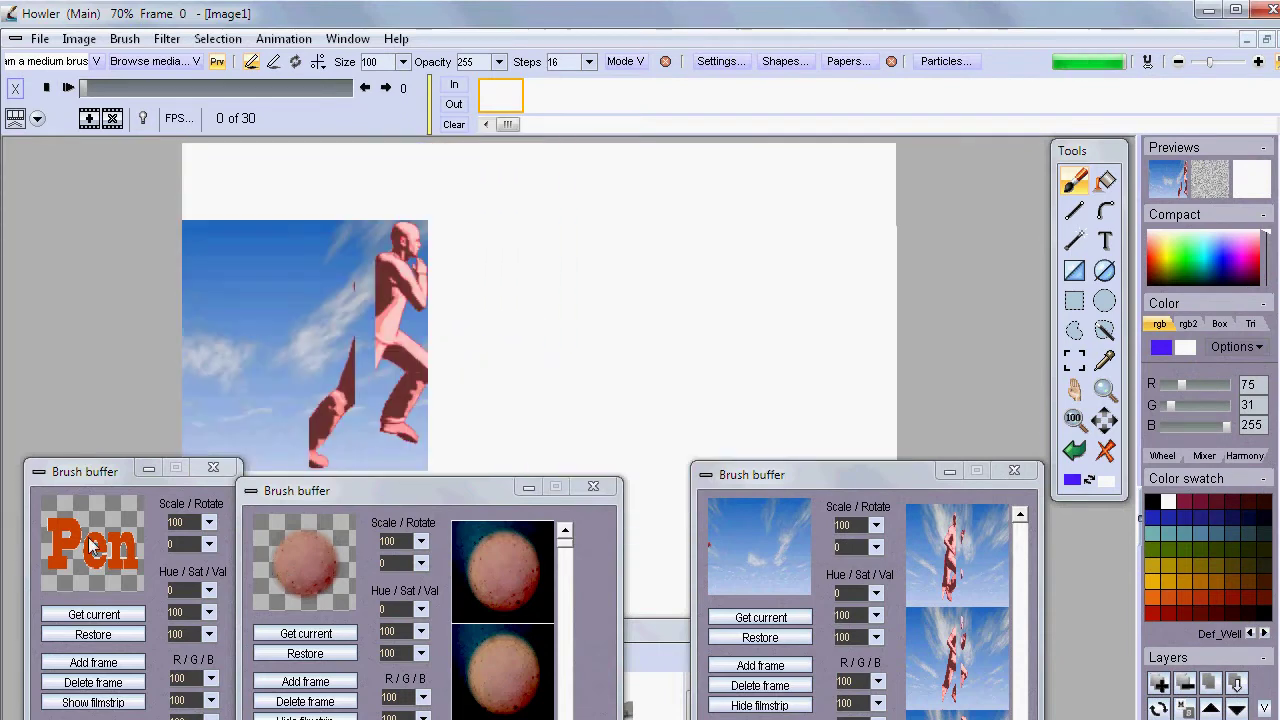
Stamp a Pen word on frame 0, add frame 1, then stamp three spheres and a rainbow tube loop on frame 0
{"action": "left_click", "coordinate": [310, 290]}
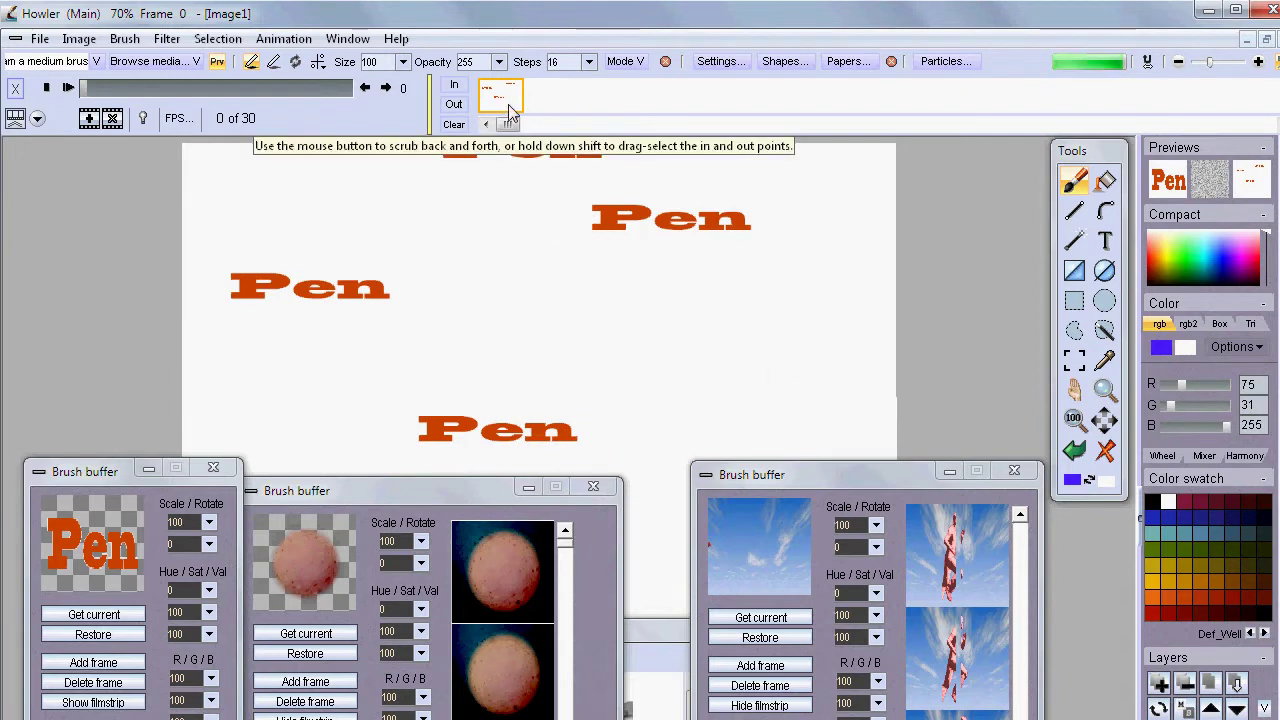
{"action": "left_click", "coordinate": [556, 101]}
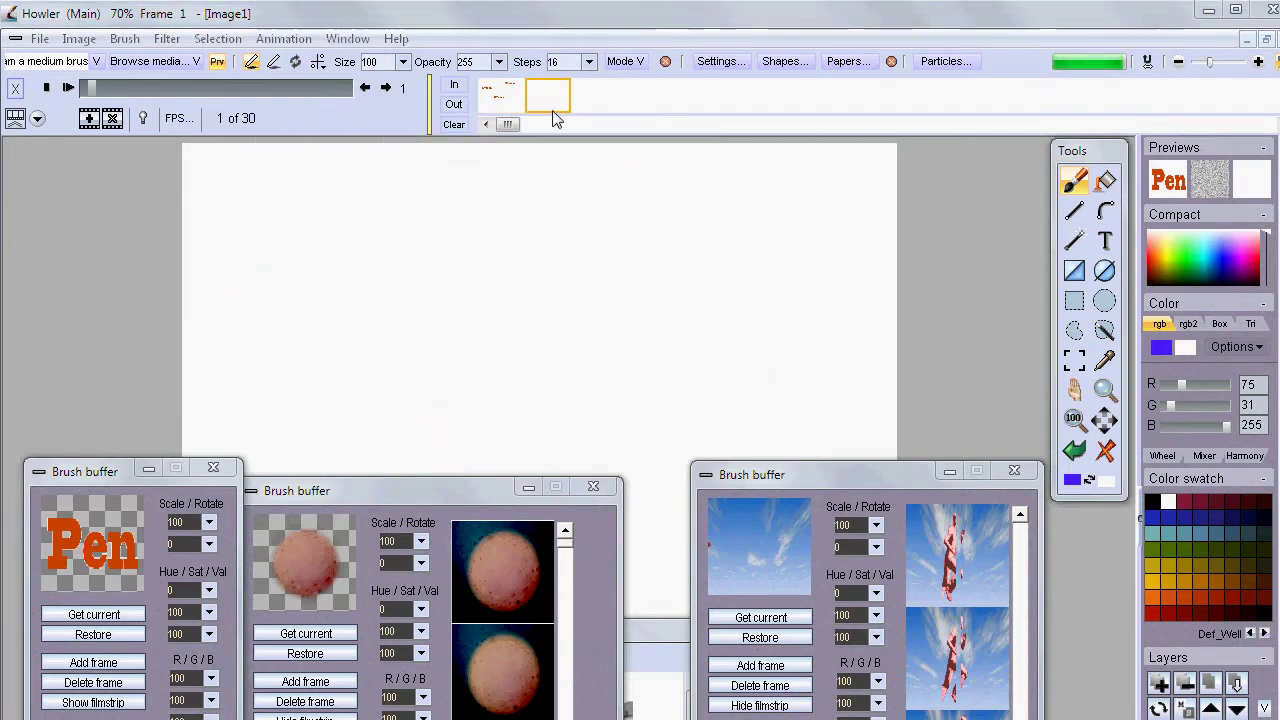
{"action": "left_click", "coordinate": [500, 100]}
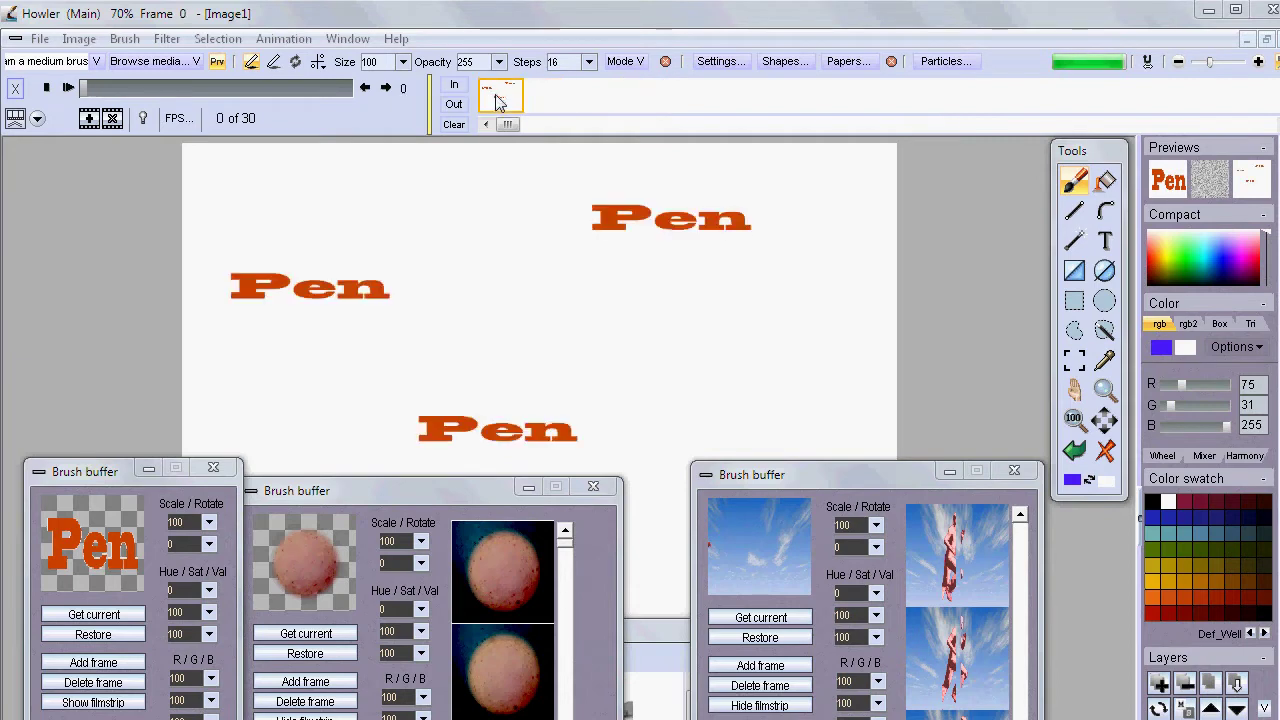
{"action": "left_click", "coordinate": [310, 555]}
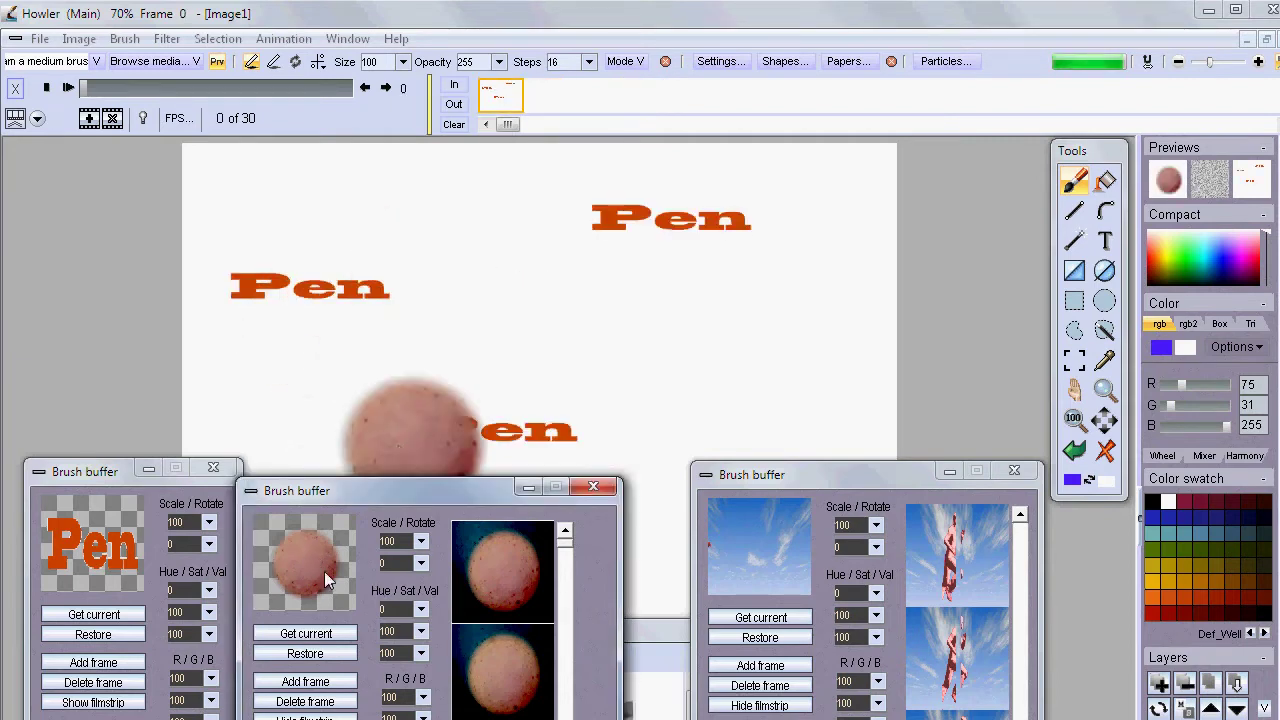
{"action": "left_click", "coordinate": [371, 268]}
{"action": "left_click", "coordinate": [643, 237]}
{"action": "left_click", "coordinate": [416, 337]}
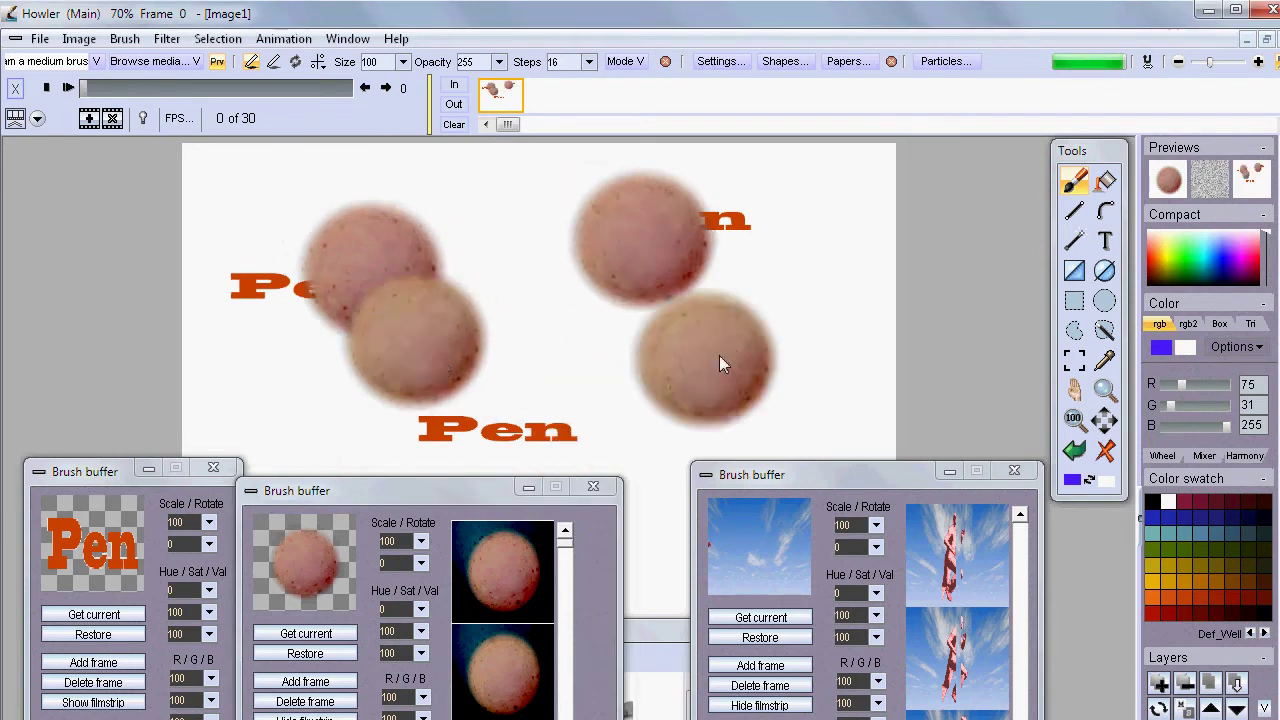
{"action": "mouse_move", "coordinate": [640, 374]}
{"action": "left_mouse_down"}
{"action": "mouse_move", "coordinate": [430, 384]}
{"action": "mouse_move", "coordinate": [610, 322]}
{"action": "mouse_move", "coordinate": [457, 327]}
{"action": "mouse_move", "coordinate": [766, 334]}
{"action": "mouse_move", "coordinate": [583, 392]}
{"action": "mouse_move", "coordinate": [507, 359]}
{"action": "mouse_move", "coordinate": [570, 112]}
{"action": "mouse_move", "coordinate": [600, 101]}
{"action": "left_mouse_up"}
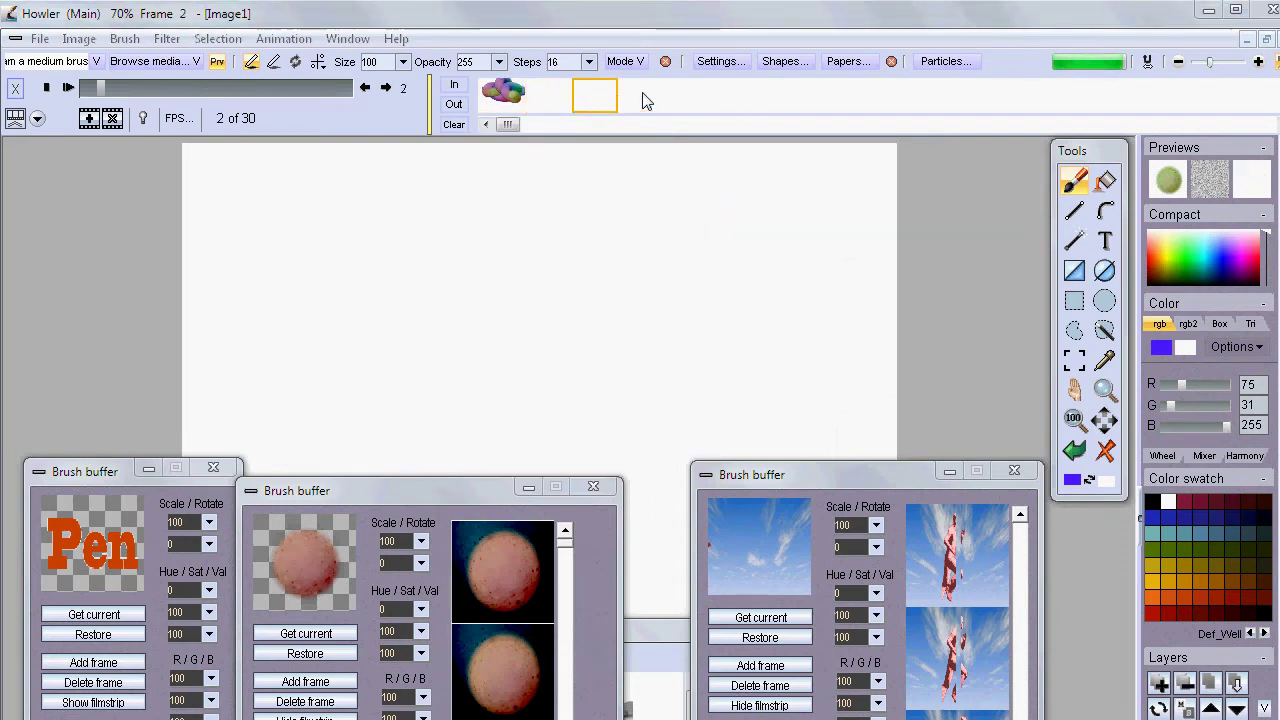
Paint three green sphere dabs and a rainbow tube stroke on the new frame
{"action": "left_click", "coordinate": [528, 288]}
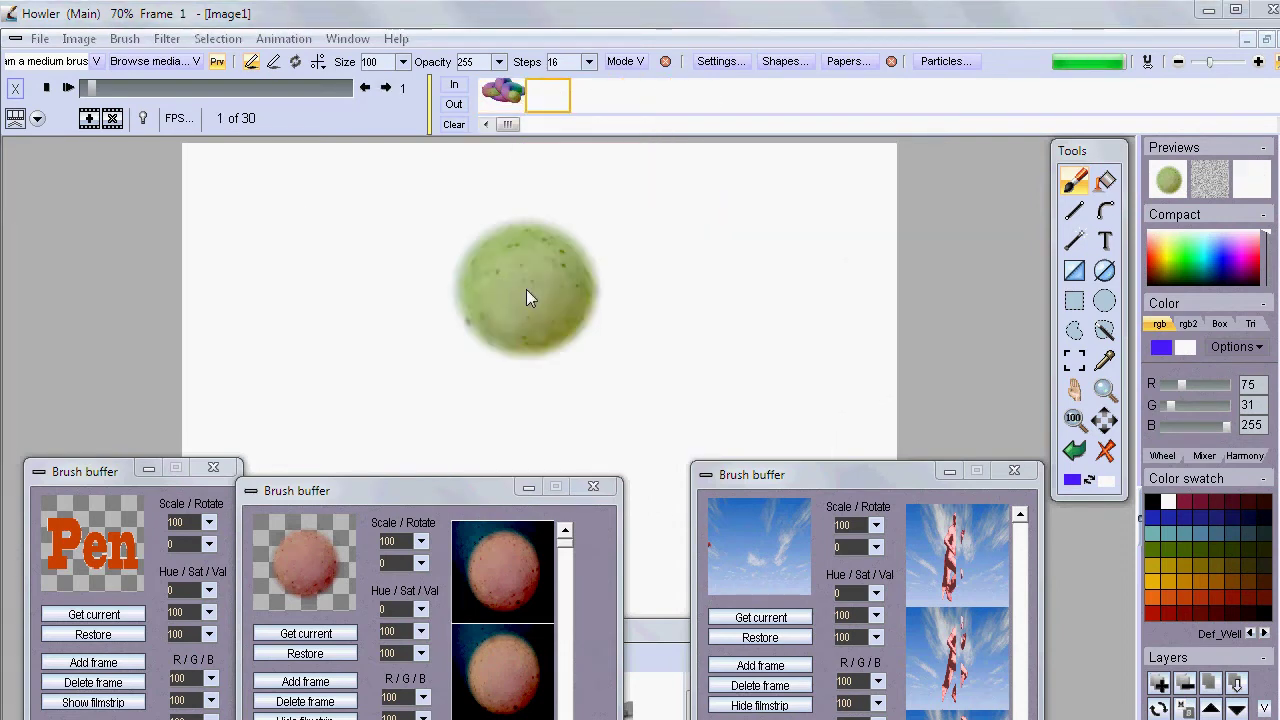
{"action": "left_click", "coordinate": [612, 279]}
{"action": "left_click", "coordinate": [520, 388]}
{"action": "left_click_drag", "start_coordinate": [320, 400], "coordinate": [497, 277]}
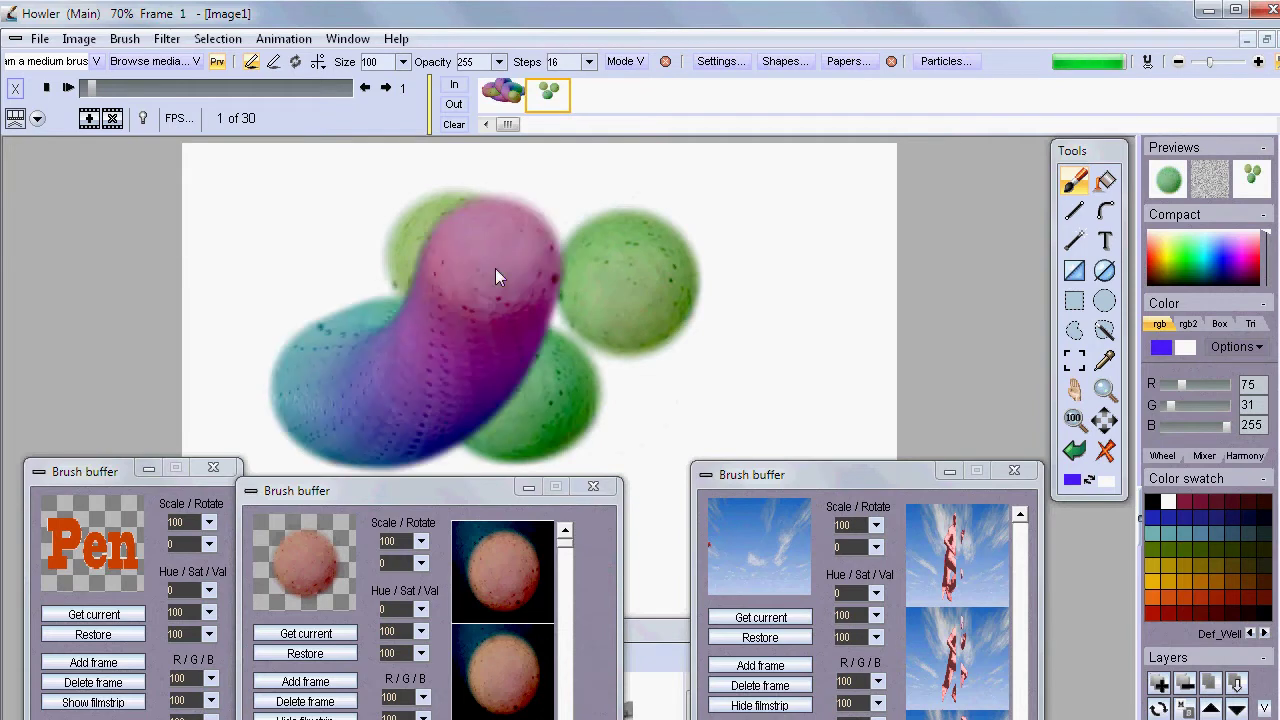
With onion skin on, add frames 2–4 with red-to-green, teal and purple-to-yellow sphere strokes
{"action": "left_click", "coordinate": [143, 120]}
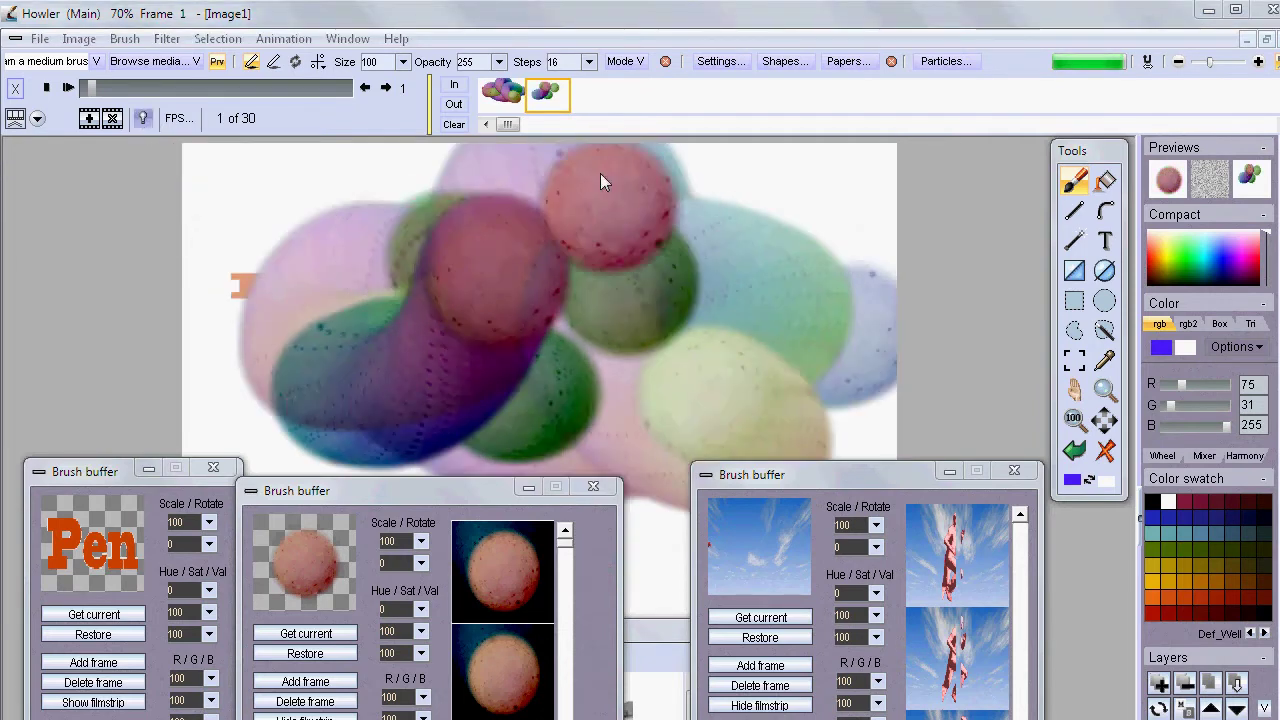
{"action": "left_click", "coordinate": [590, 97]}
{"action": "left_click_drag", "start_coordinate": [480, 303], "coordinate": [291, 311]}
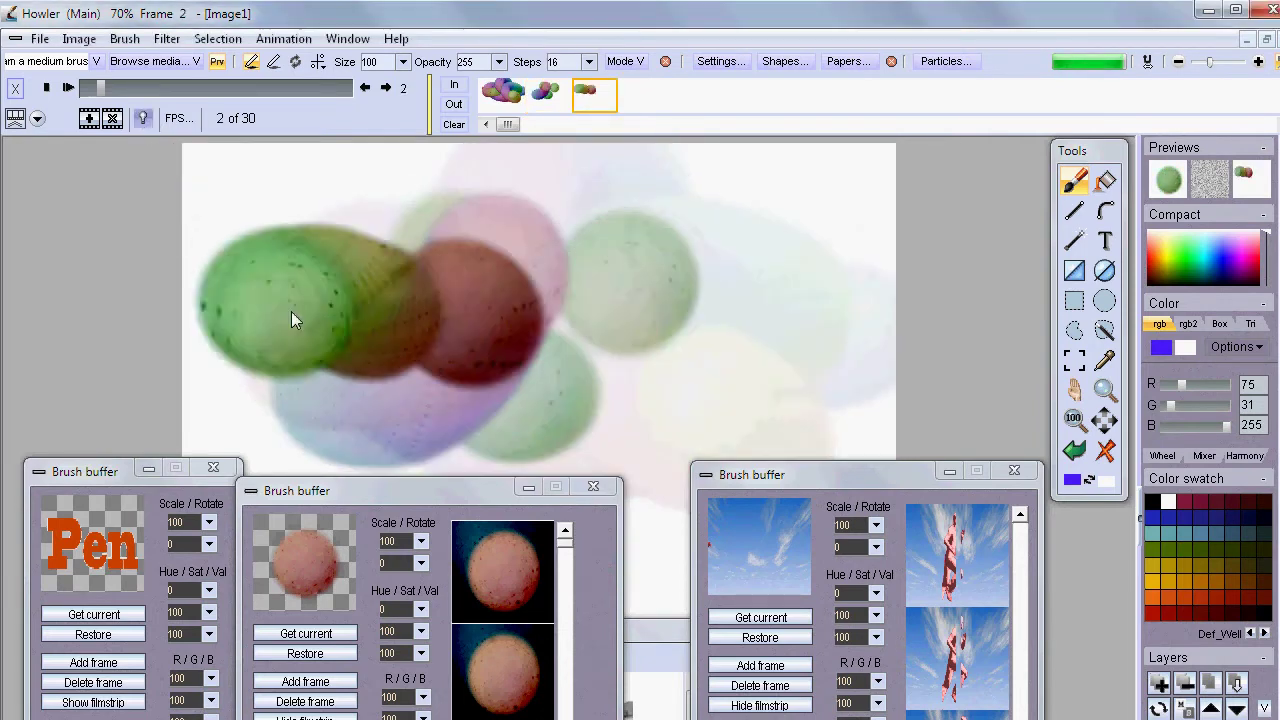
{"action": "left_click", "coordinate": [645, 100]}
{"action": "left_click_drag", "start_coordinate": [465, 258], "coordinate": [288, 258]}
{"action": "left_click", "coordinate": [718, 165]}
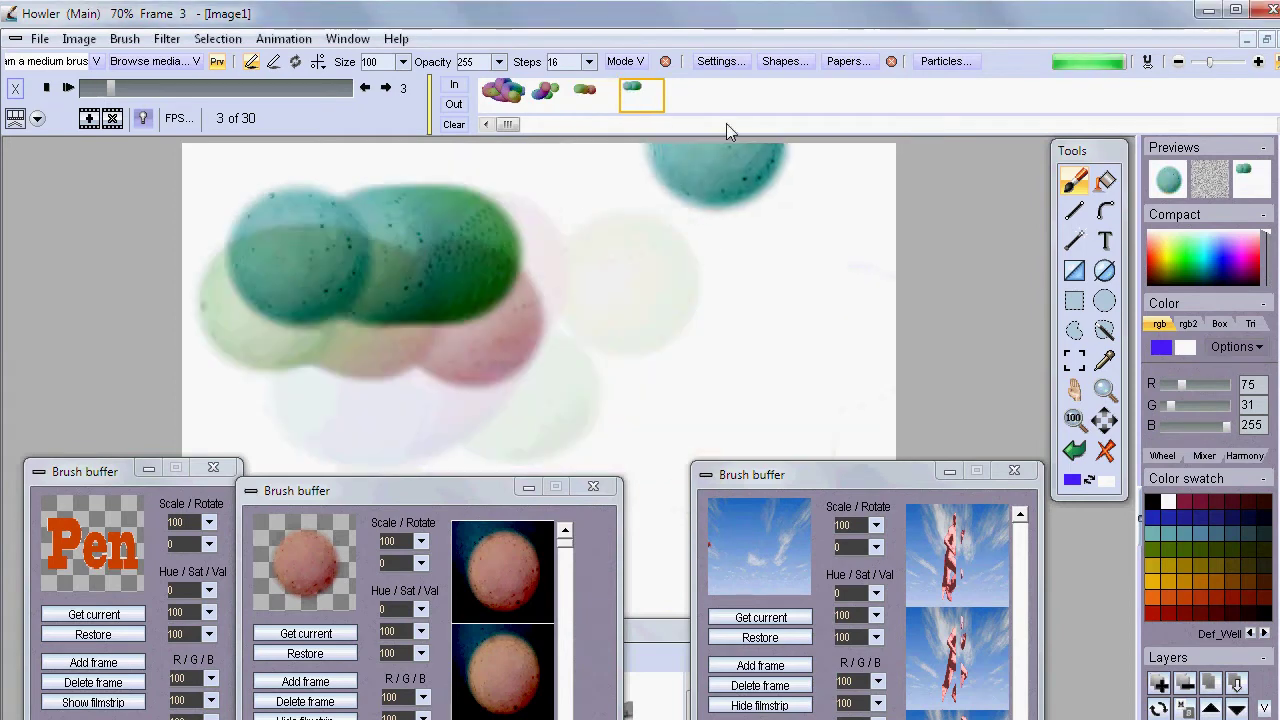
{"action": "left_click", "coordinate": [688, 100]}
{"action": "mouse_move", "coordinate": [286, 190]}
{"action": "left_mouse_down"}
{"action": "mouse_move", "coordinate": [260, 221]}
{"action": "mouse_move", "coordinate": [397, 223]}
{"action": "left_mouse_up"}
{"action": "left_click", "coordinate": [548, 178]}
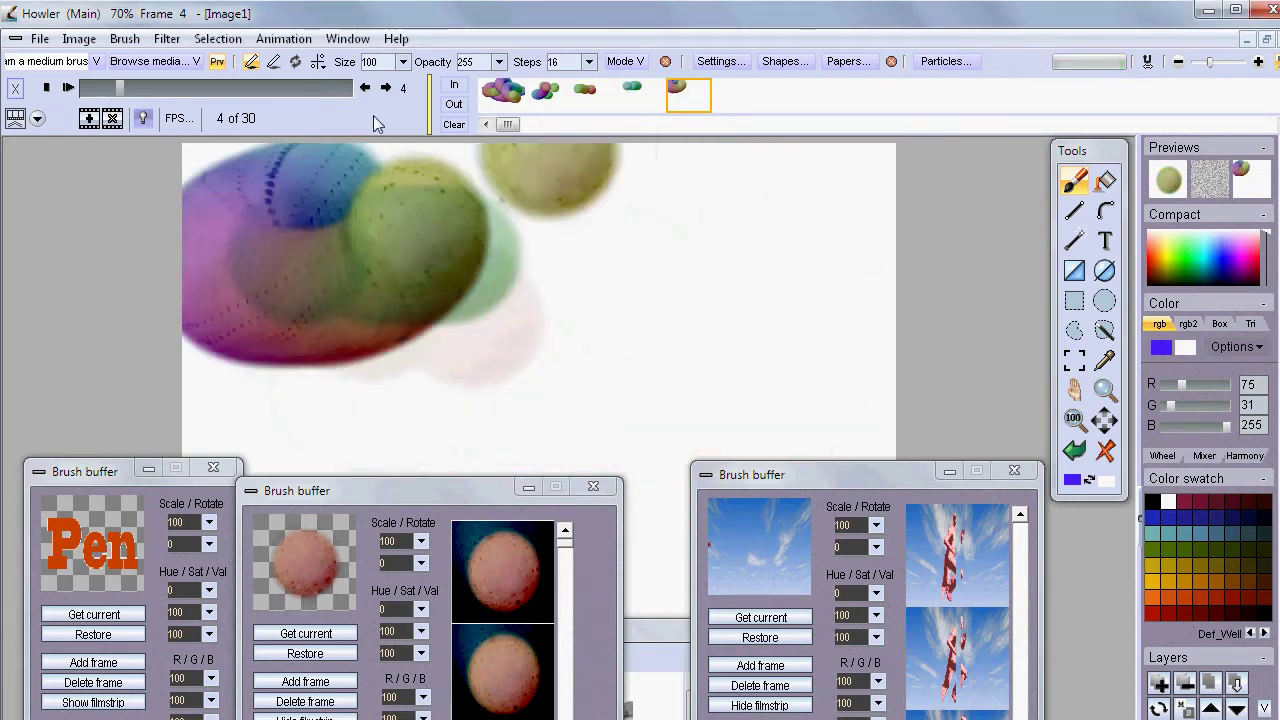
{"action": "left_click", "coordinate": [143, 118]}
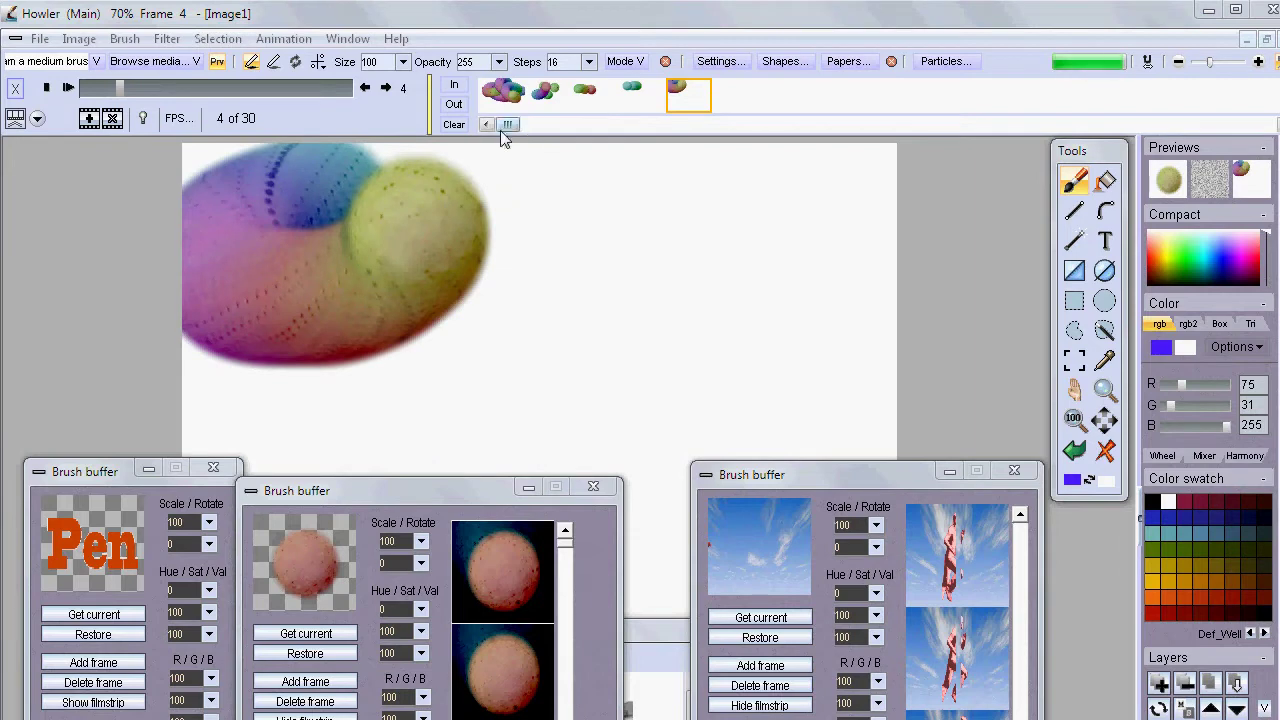
Step through the frames to review them, ending back on frame 0
{"action": "left_click", "coordinate": [545, 95]}
{"action": "left_click", "coordinate": [503, 95]}
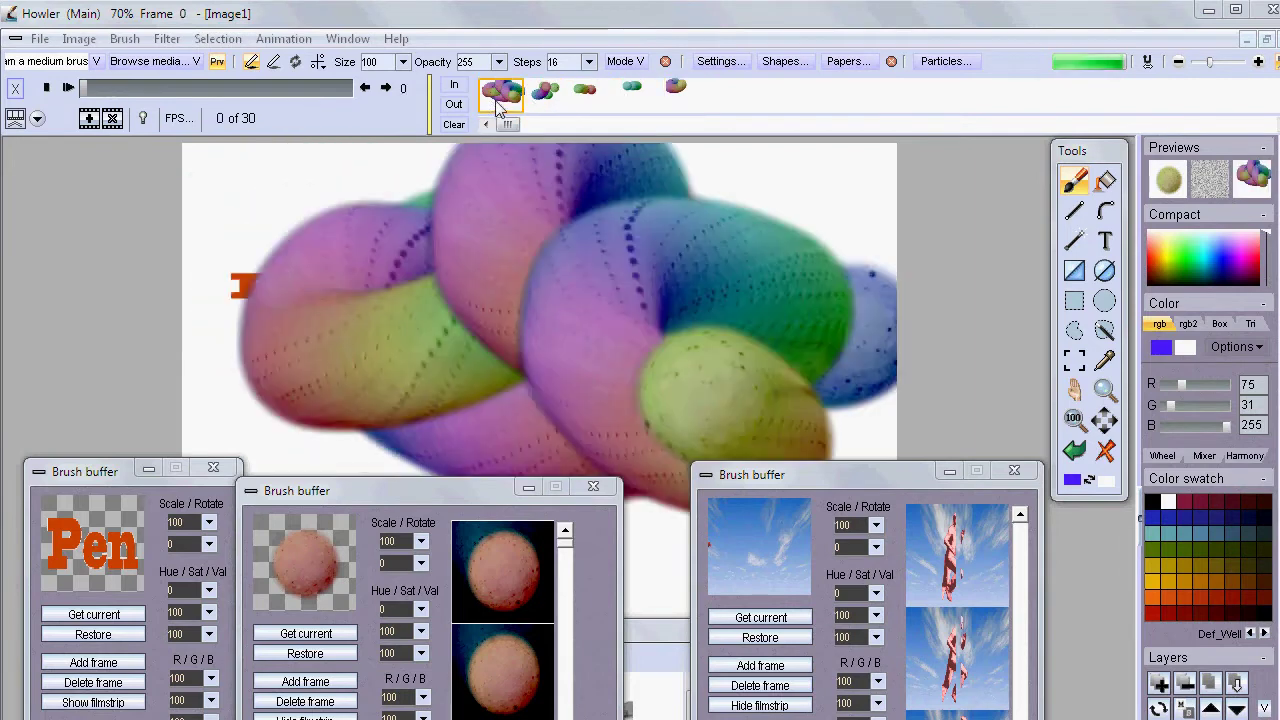
{"action": "left_click", "coordinate": [632, 95]}
{"action": "left_click", "coordinate": [605, 100]}
{"action": "left_click", "coordinate": [503, 95]}
{"action": "left_click", "coordinate": [676, 95]}
{"action": "left_click", "coordinate": [503, 95]}
{"action": "left_click", "coordinate": [545, 95]}
{"action": "left_click", "coordinate": [680, 94]}
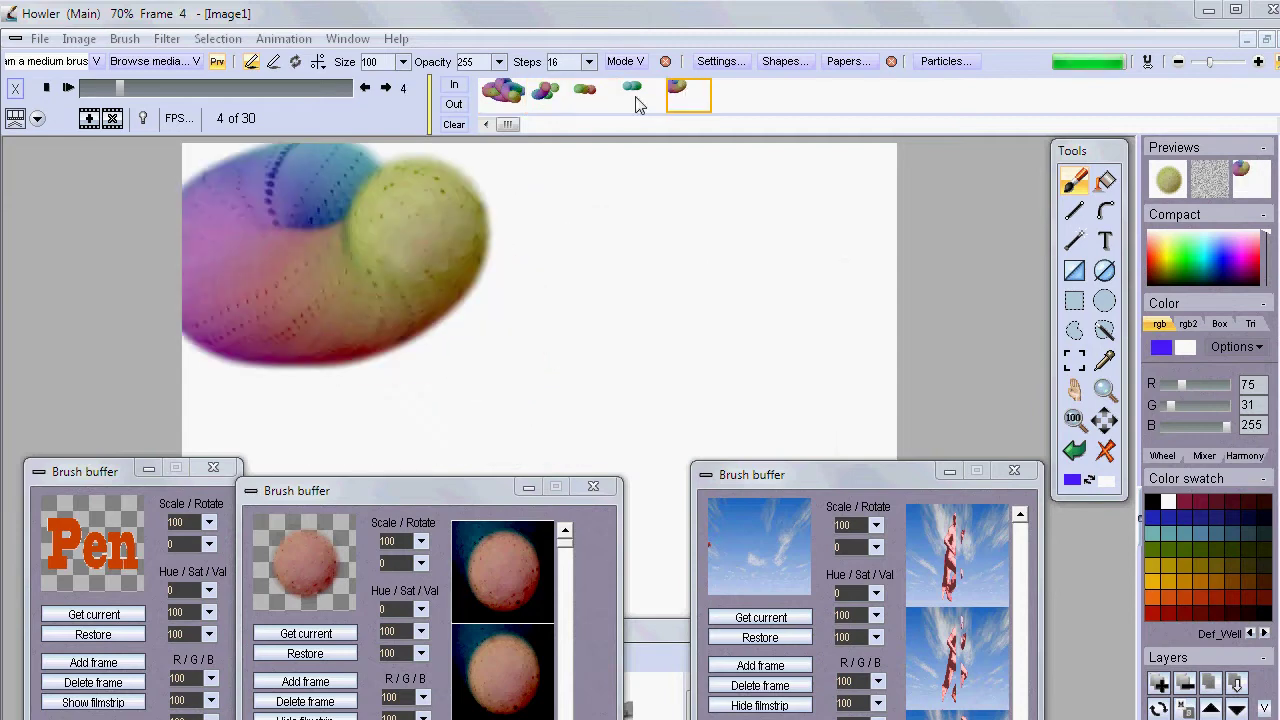
{"action": "left_click", "coordinate": [503, 95]}
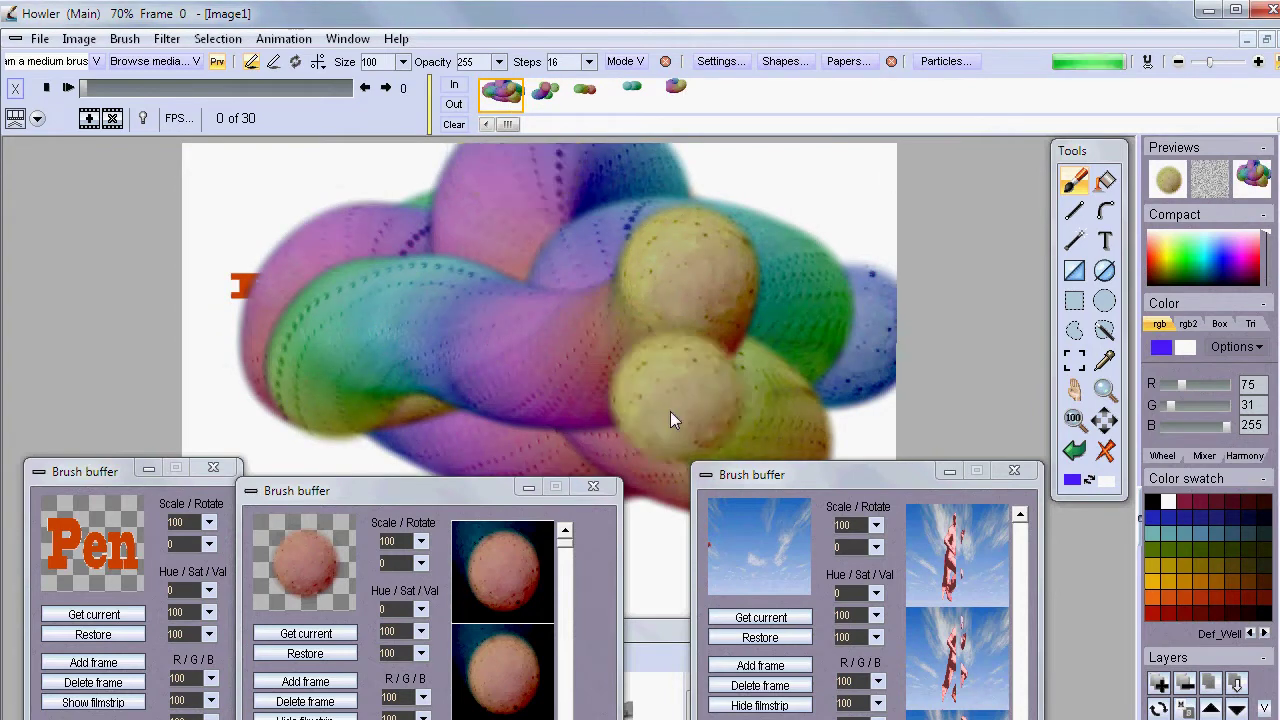
Delete three frames from the filmstrip, leaving 27 frames
{"action": "left_click", "coordinate": [116, 119]}
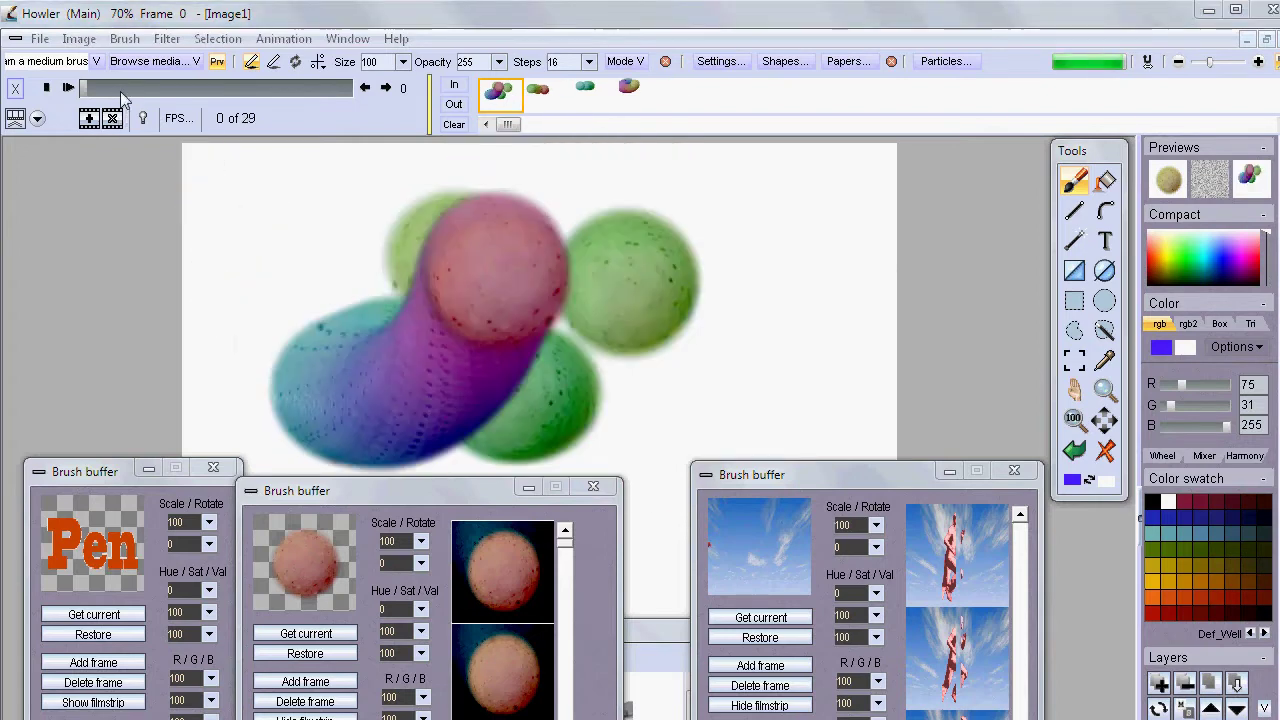
{"action": "left_click", "coordinate": [387, 90]}
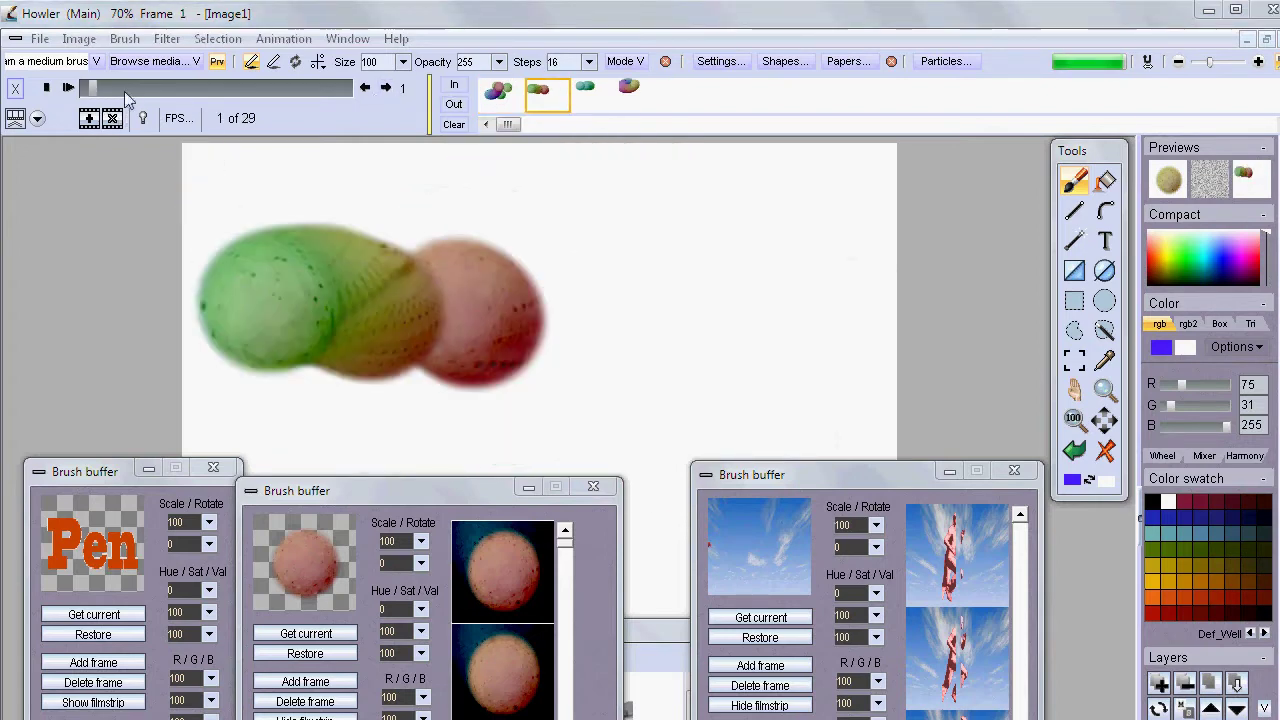
{"action": "left_click", "coordinate": [112, 119]}
{"action": "left_click", "coordinate": [386, 89]}
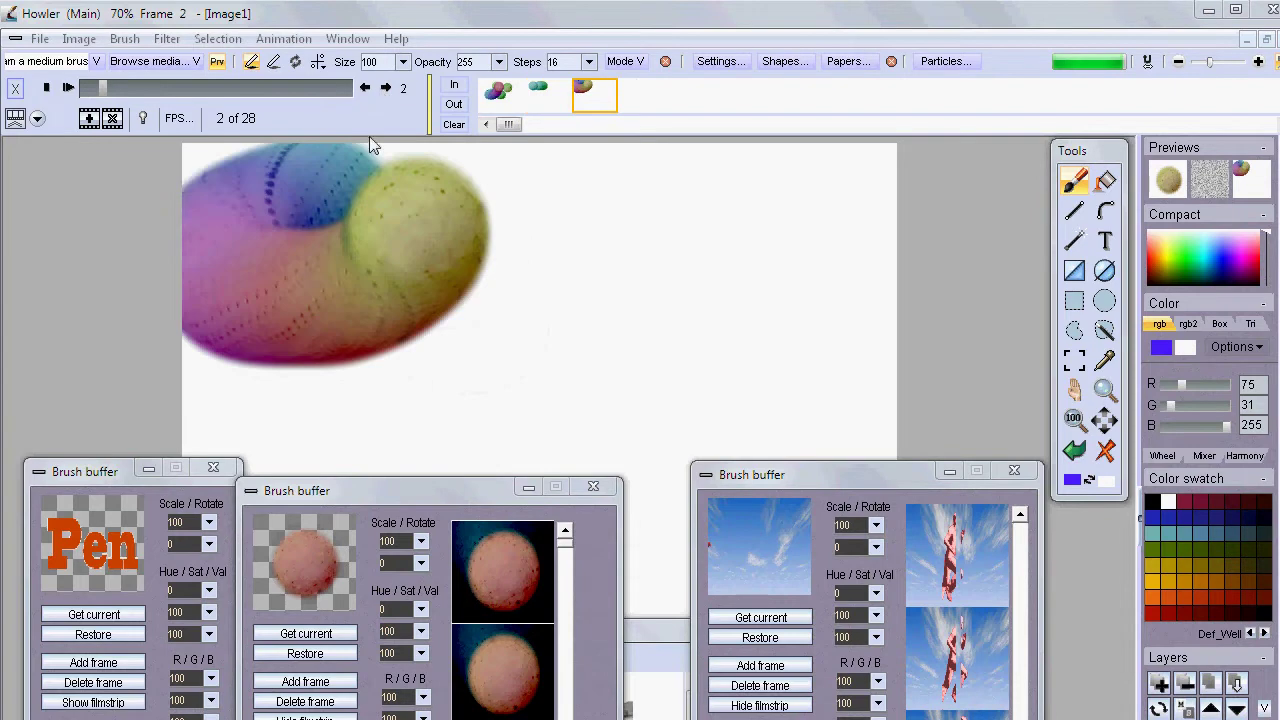
{"action": "left_click", "coordinate": [115, 117]}
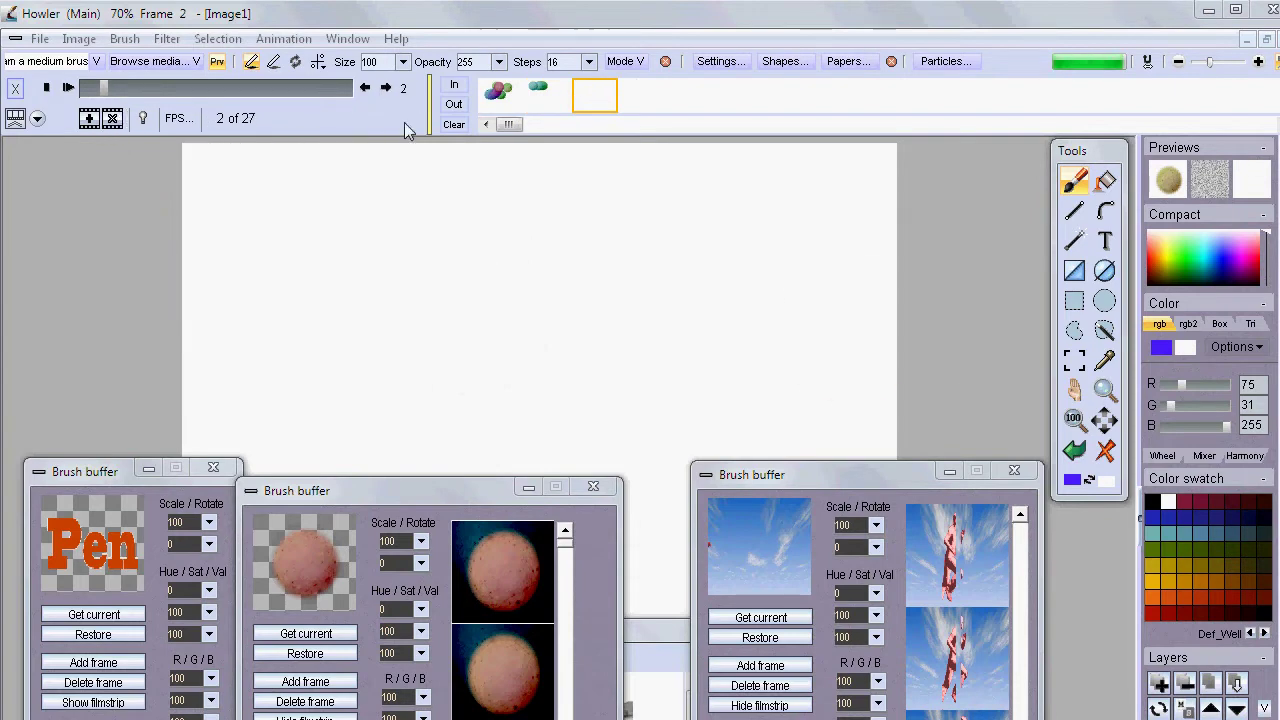
Clear all animation frames using the red X tool's Clear all frames option
{"action": "right_click", "coordinate": [1110, 455]}
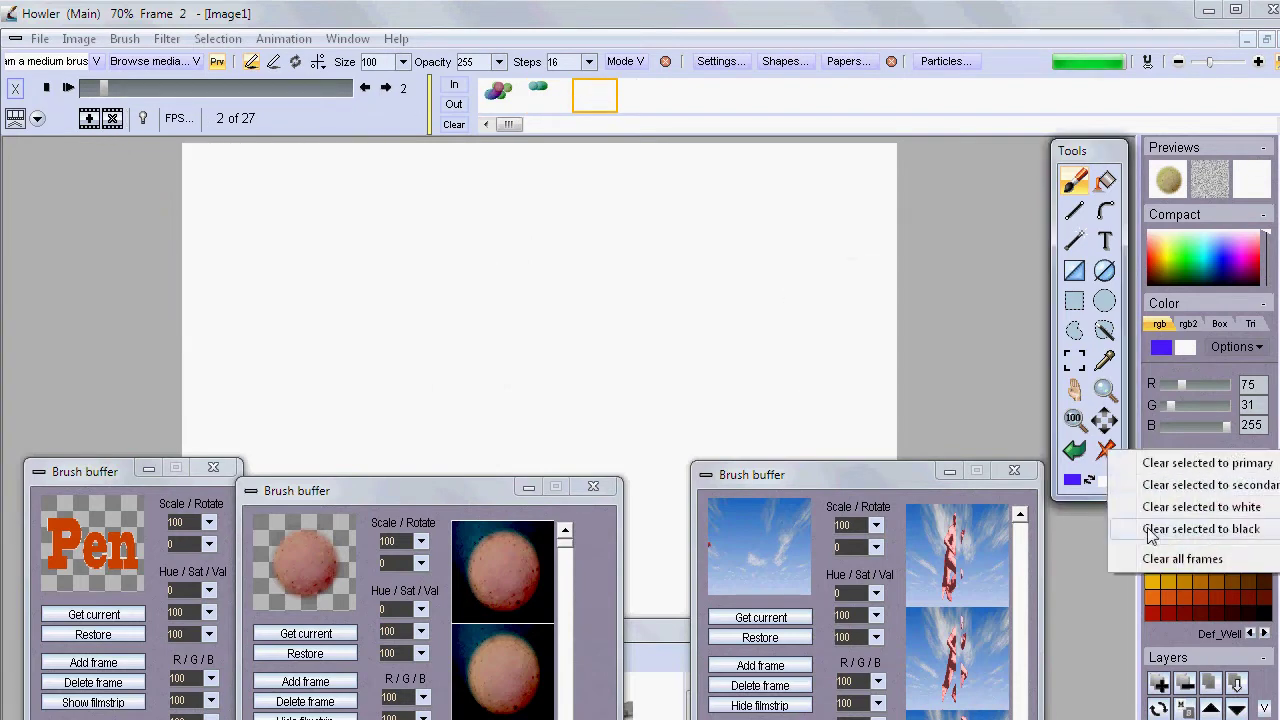
{"action": "left_click", "coordinate": [1180, 559]}
{"action": "left_click", "coordinate": [673, 531]}
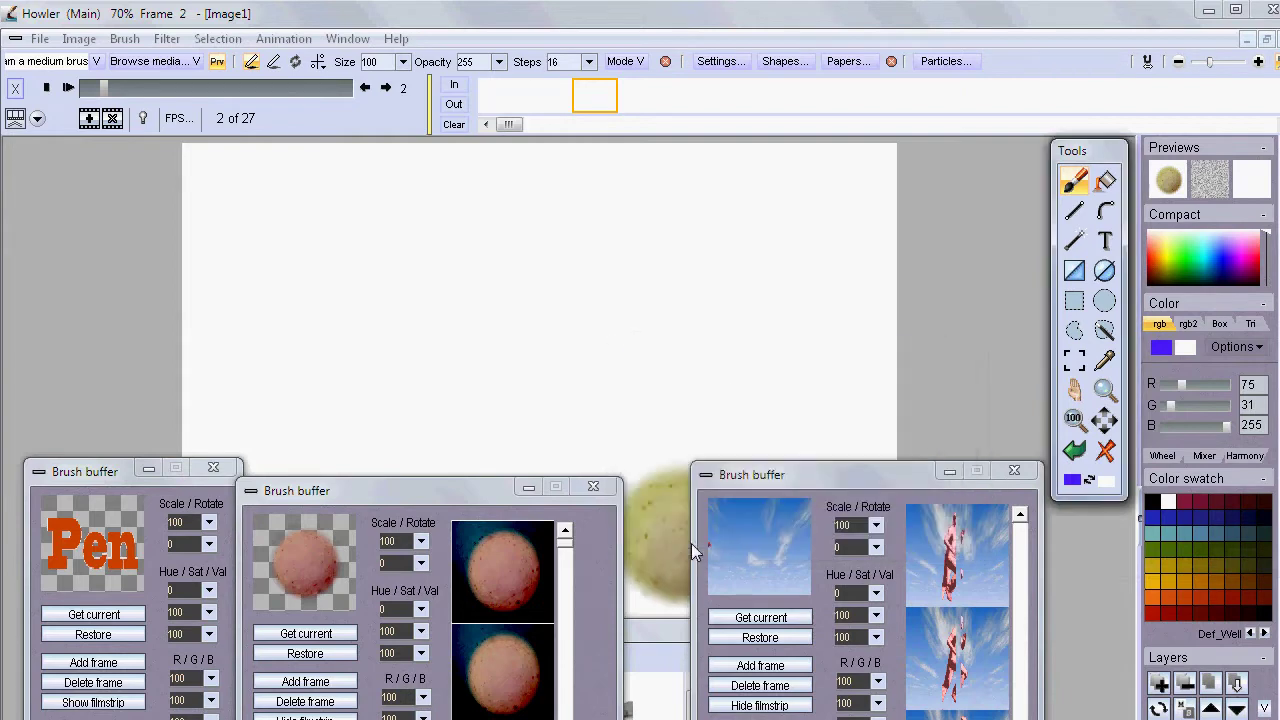
From frame 0, test a tube stroke and undo it, then record the sphere brush moving across frames
{"action": "left_click", "coordinate": [502, 104]}
{"action": "mouse_move", "coordinate": [228, 340]}
{"action": "left_mouse_down"}
{"action": "mouse_move", "coordinate": [406, 289]}
{"action": "mouse_move", "coordinate": [631, 348]}
{"action": "mouse_move", "coordinate": [782, 284]}
{"action": "left_mouse_up"}
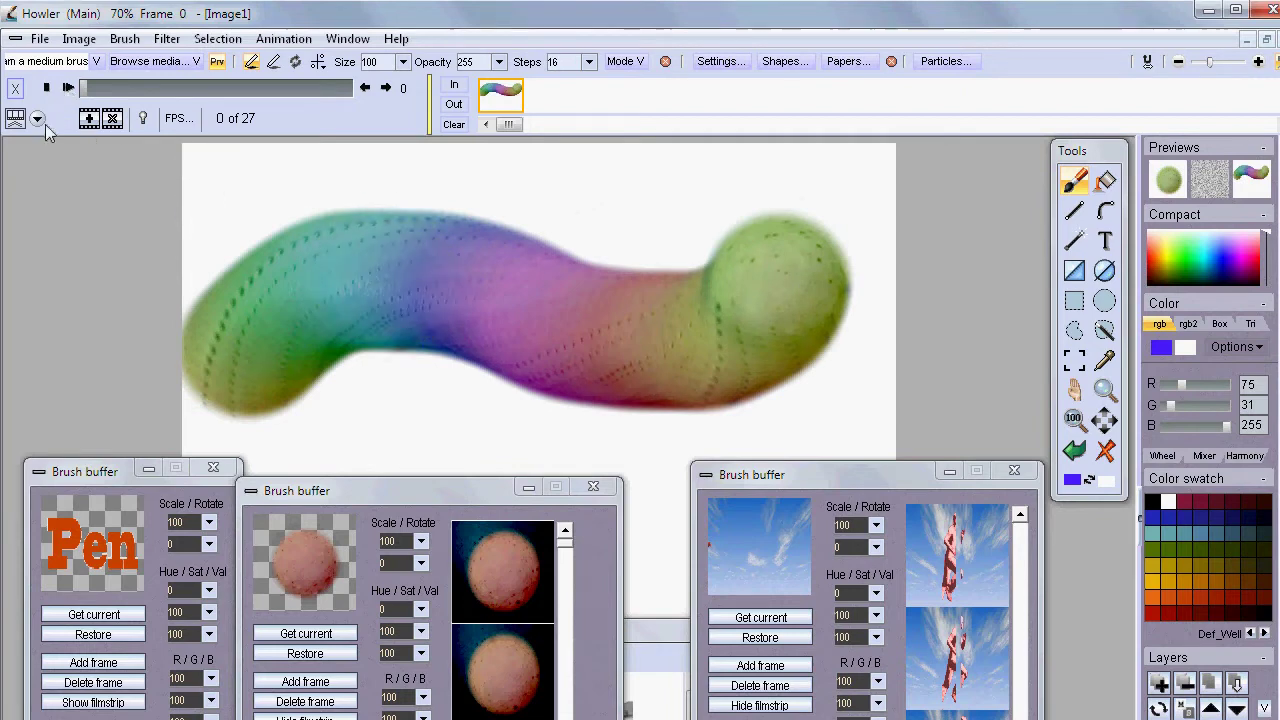
{"action": "left_click", "coordinate": [48, 88]}
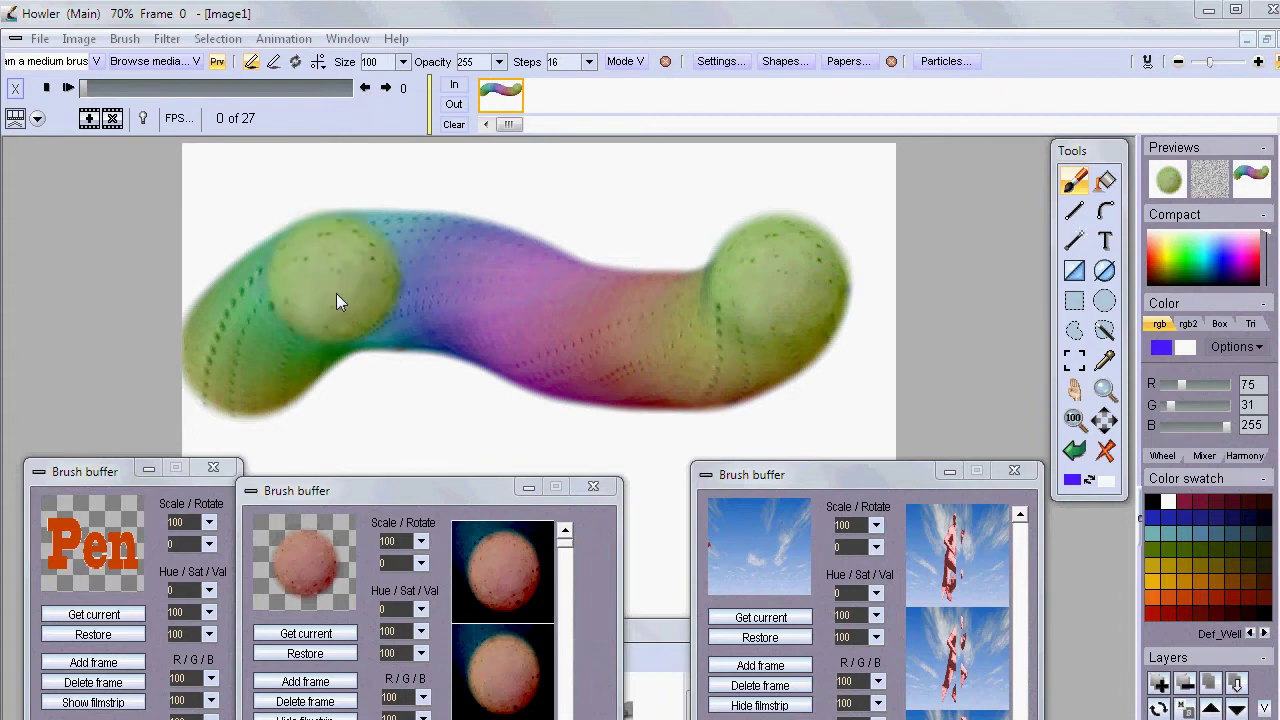
{"action": "left_click", "coordinate": [1076, 451]}
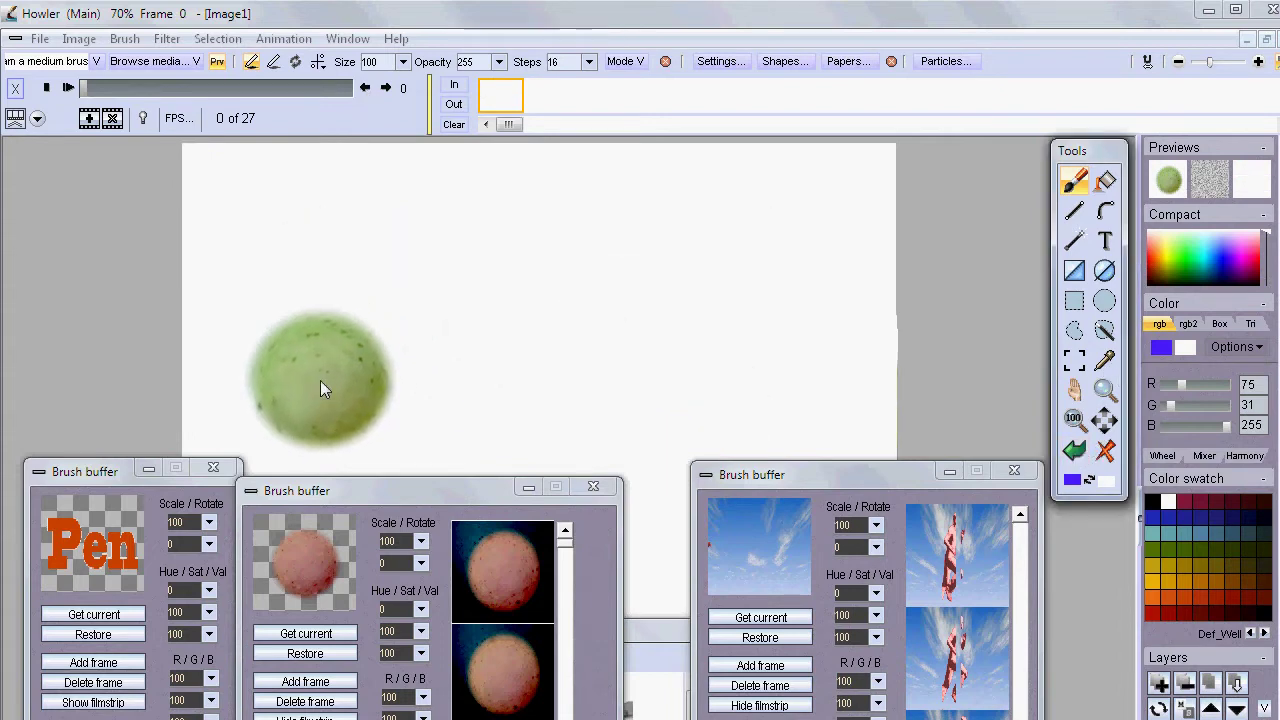
{"action": "mouse_move", "coordinate": [239, 409]}
{"action": "left_mouse_down"}
{"action": "mouse_move", "coordinate": [185, 317]}
{"action": "mouse_move", "coordinate": [519, 356]}
{"action": "mouse_move", "coordinate": [515, 340]}
{"action": "mouse_move", "coordinate": [296, 393]}
{"action": "mouse_move", "coordinate": [254, 382]}
{"action": "mouse_move", "coordinate": [285, 347]}
{"action": "mouse_move", "coordinate": [379, 309]}
{"action": "mouse_move", "coordinate": [493, 338]}
{"action": "mouse_move", "coordinate": [620, 158]}
{"action": "mouse_move", "coordinate": [571, 101]}
{"action": "mouse_move", "coordinate": [943, 89]}
{"action": "mouse_move", "coordinate": [889, 370]}
{"action": "mouse_move", "coordinate": [701, 358]}
{"action": "mouse_move", "coordinate": [546, 309]}
{"action": "mouse_move", "coordinate": [602, 287]}
{"action": "mouse_move", "coordinate": [763, 370]}
{"action": "mouse_move", "coordinate": [788, 305]}
{"action": "mouse_move", "coordinate": [673, 333]}
{"action": "mouse_move", "coordinate": [549, 279]}
{"action": "mouse_move", "coordinate": [356, 266]}
{"action": "mouse_move", "coordinate": [289, 235]}
{"action": "mouse_move", "coordinate": [261, 278]}
{"action": "mouse_move", "coordinate": [223, 281]}
{"action": "mouse_move", "coordinate": [246, 236]}
{"action": "mouse_move", "coordinate": [321, 231]}
{"action": "mouse_move", "coordinate": [376, 257]}
{"action": "mouse_move", "coordinate": [514, 212]}
{"action": "mouse_move", "coordinate": [651, 233]}
{"action": "mouse_move", "coordinate": [714, 224]}
{"action": "mouse_move", "coordinate": [818, 248]}
{"action": "mouse_move", "coordinate": [873, 313]}
{"action": "mouse_move", "coordinate": [850, 380]}
{"action": "mouse_move", "coordinate": [770, 423]}
{"action": "mouse_move", "coordinate": [651, 433]}
{"action": "mouse_move", "coordinate": [527, 396]}
{"action": "mouse_move", "coordinate": [287, 398]}
{"action": "mouse_move", "coordinate": [256, 331]}
{"action": "mouse_move", "coordinate": [350, 321]}
{"action": "mouse_move", "coordinate": [497, 345]}
{"action": "mouse_move", "coordinate": [646, 306]}
{"action": "mouse_move", "coordinate": [728, 353]}
{"action": "mouse_move", "coordinate": [423, 467]}
{"action": "left_mouse_up"}
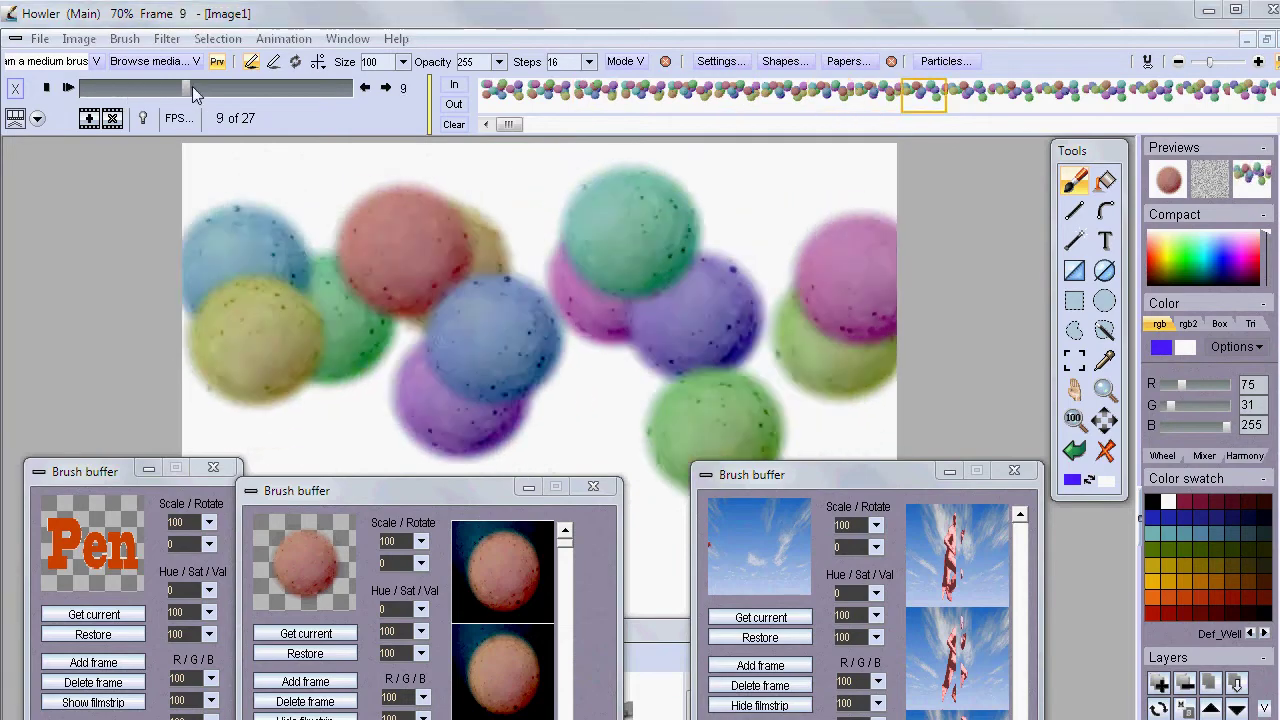
Enable Vertical mirror and paint a sphere stroke across the top, mirrored below
{"action": "left_click", "coordinate": [319, 62]}
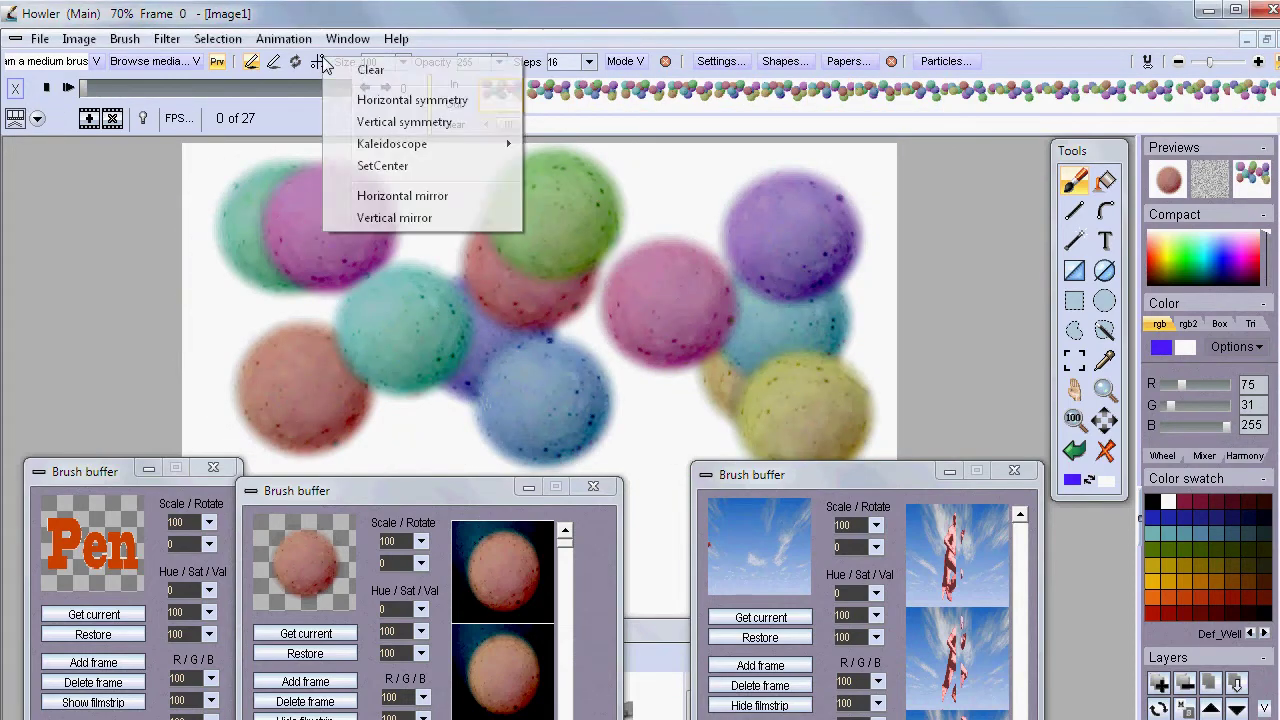
{"action": "left_click", "coordinate": [395, 218]}
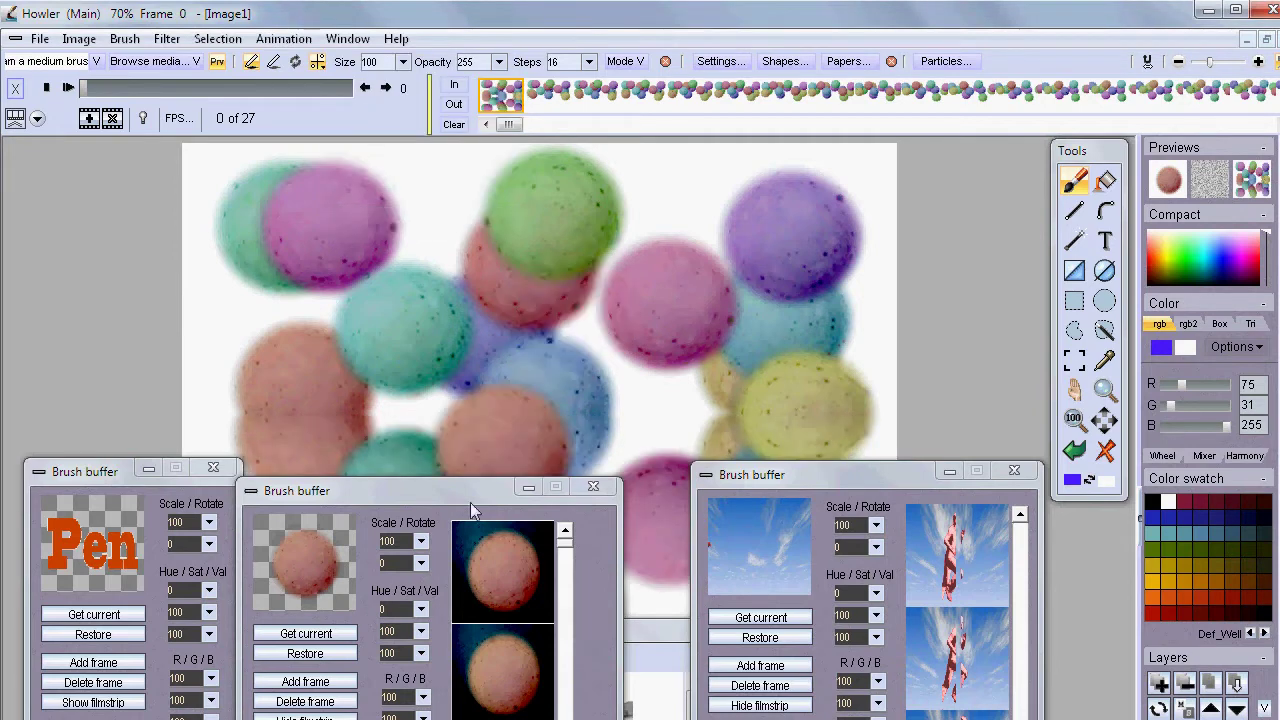
{"action": "left_click_drag", "start_coordinate": [448, 491], "coordinate": [436, 716]}
{"action": "left_click_drag", "start_coordinate": [806, 472], "coordinate": [800, 687]}
{"action": "mouse_move", "coordinate": [850, 235]}
{"action": "left_mouse_down"}
{"action": "mouse_move", "coordinate": [789, 219]}
{"action": "mouse_move", "coordinate": [547, 268]}
{"action": "mouse_move", "coordinate": [265, 238]}
{"action": "left_mouse_up"}
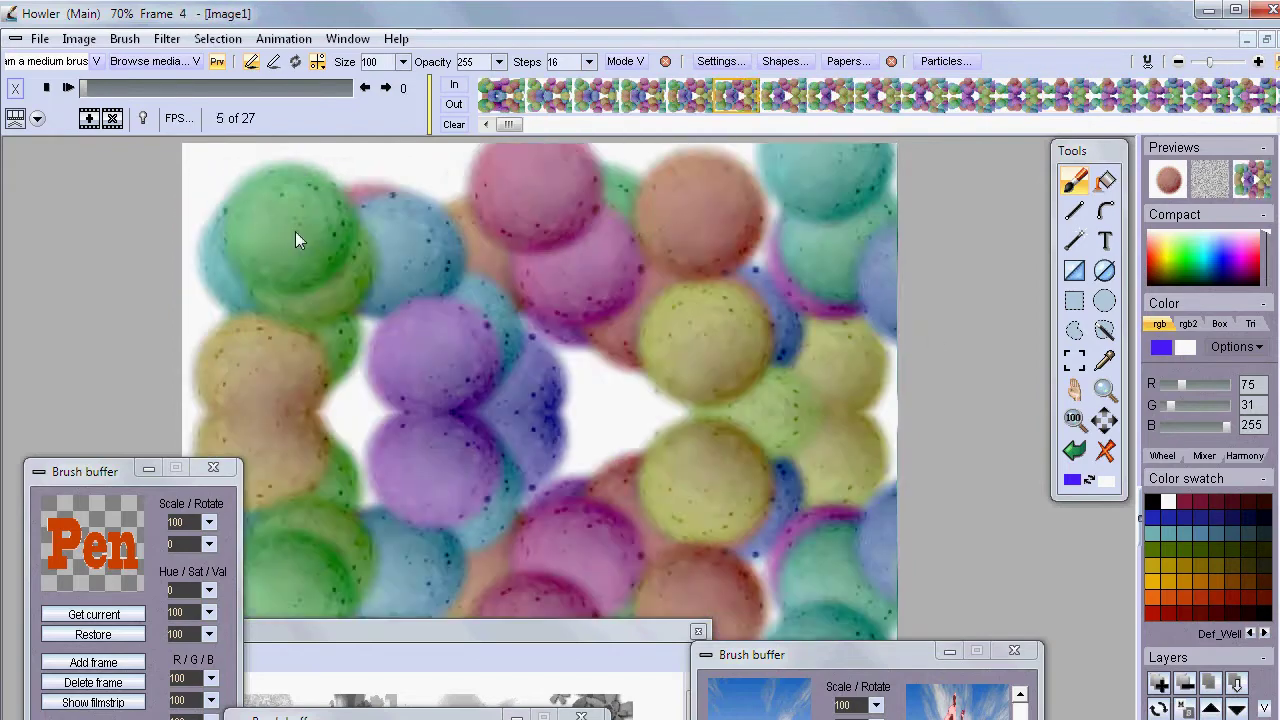
Enable Horizontal mirror as well for four-way symmetry
{"action": "left_click", "coordinate": [318, 62]}
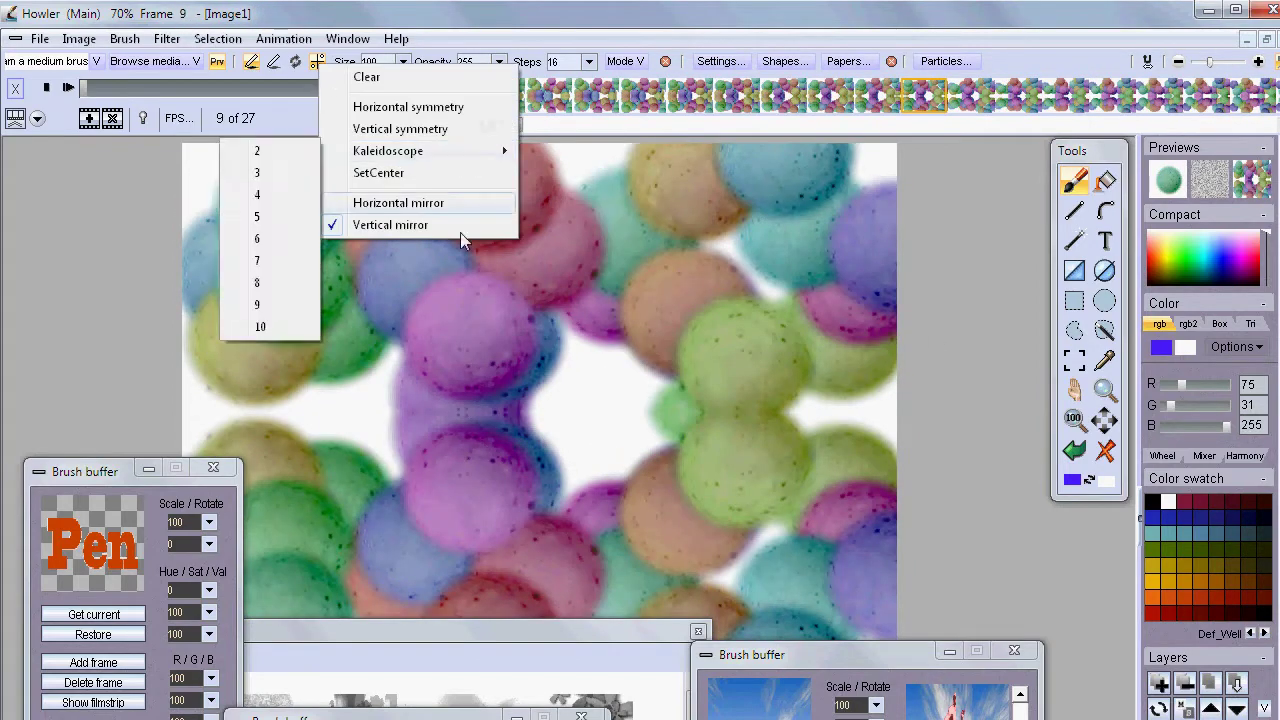
{"action": "left_click", "coordinate": [401, 198]}
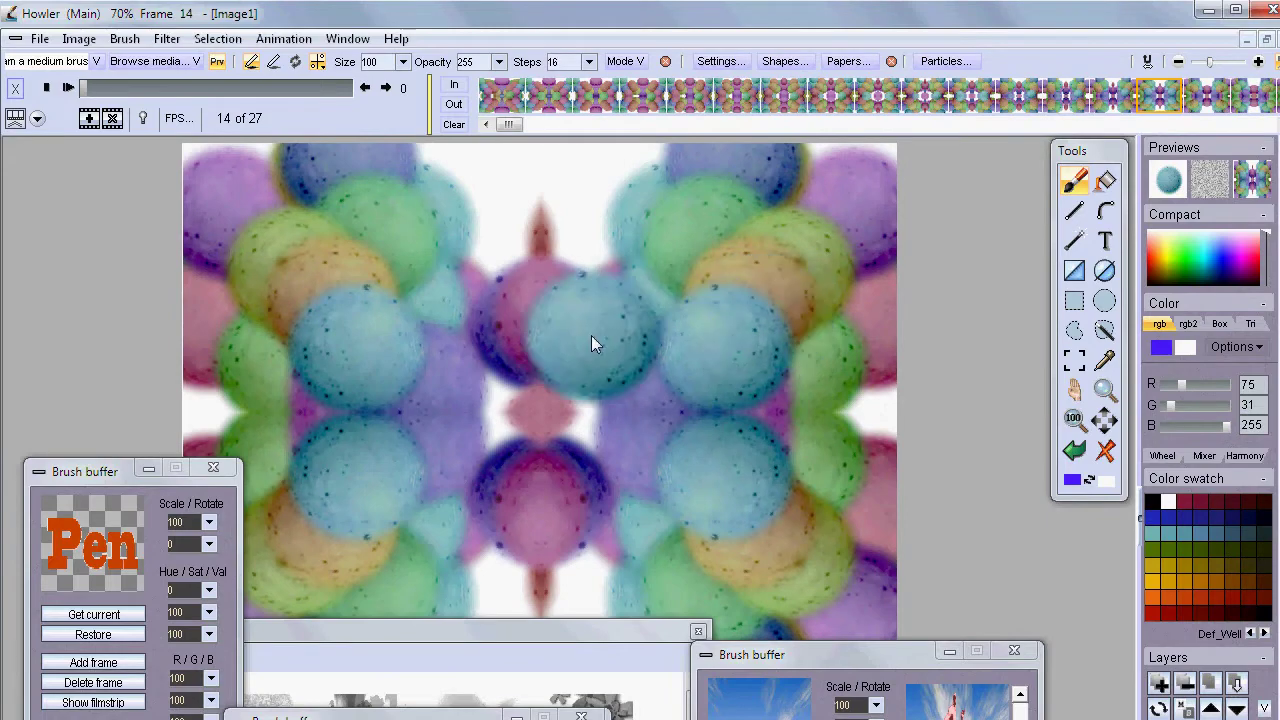
{"action": "left_click", "coordinate": [285, 39]}
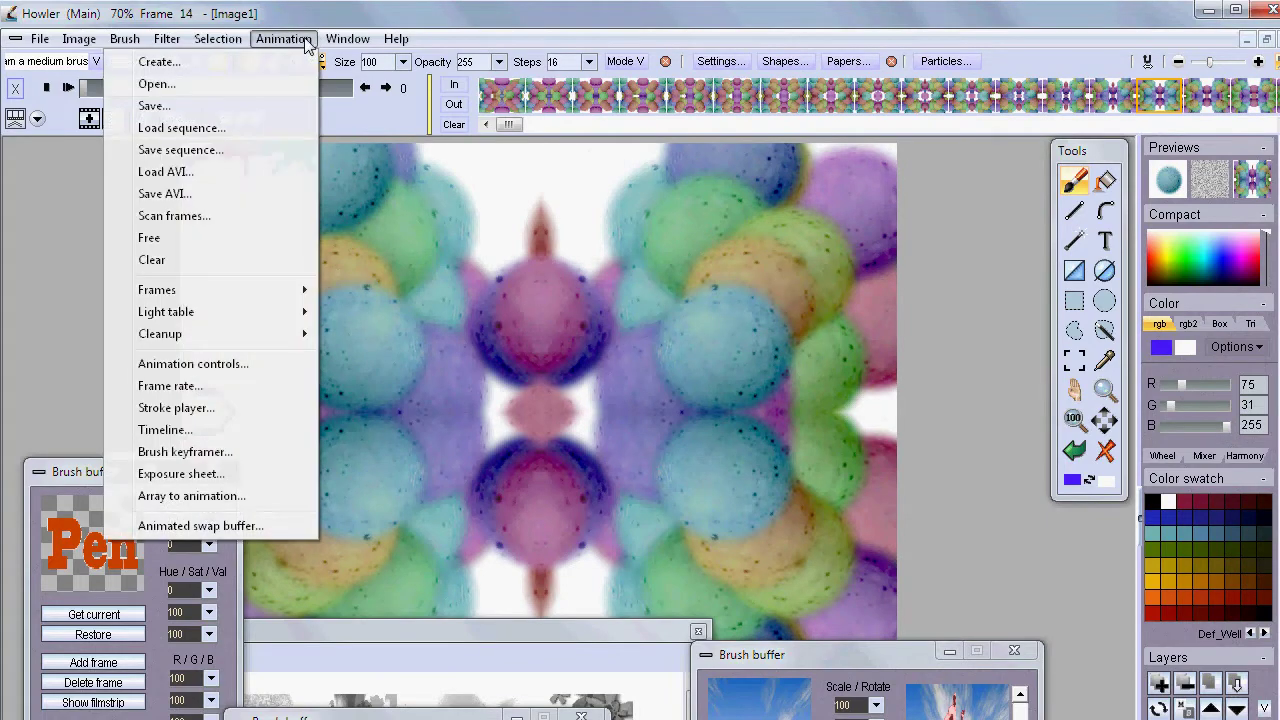
Try the 3D designer, cancel it, restore the original eggs image and close the pen brush buffer
{"action": "mouse_move", "coordinate": [170, 42]}
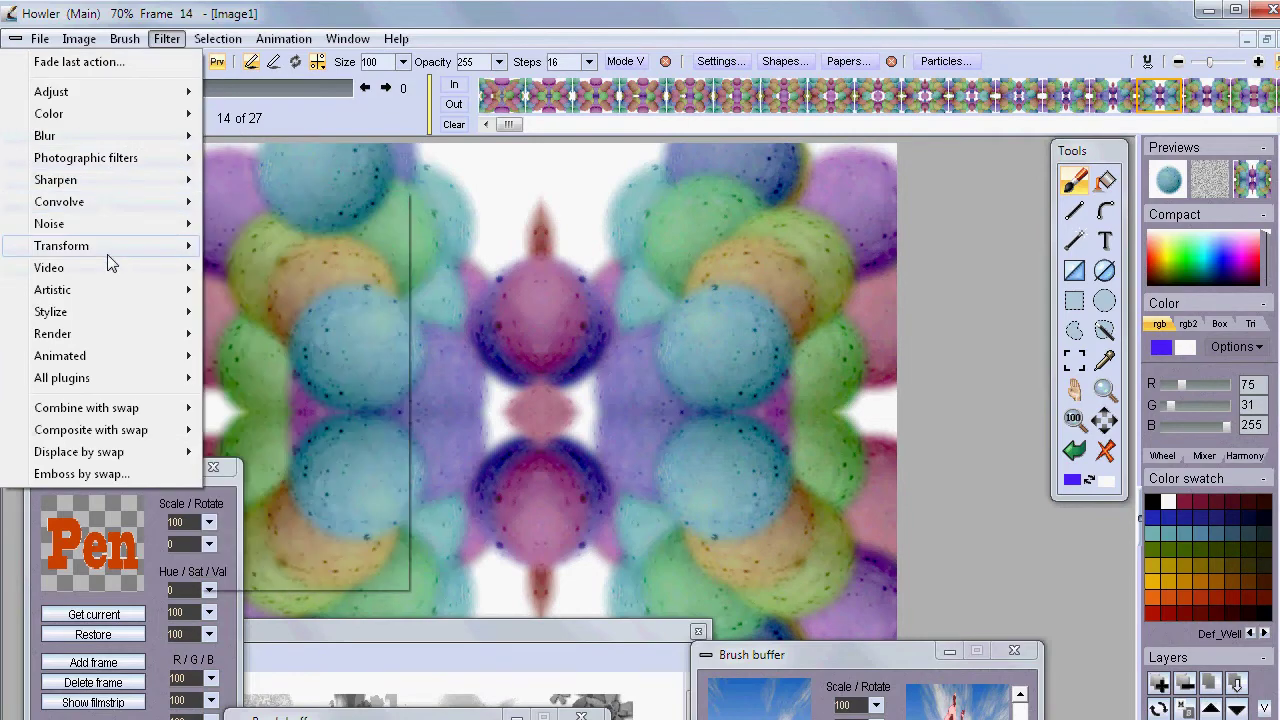
{"action": "mouse_move", "coordinate": [110, 258]}
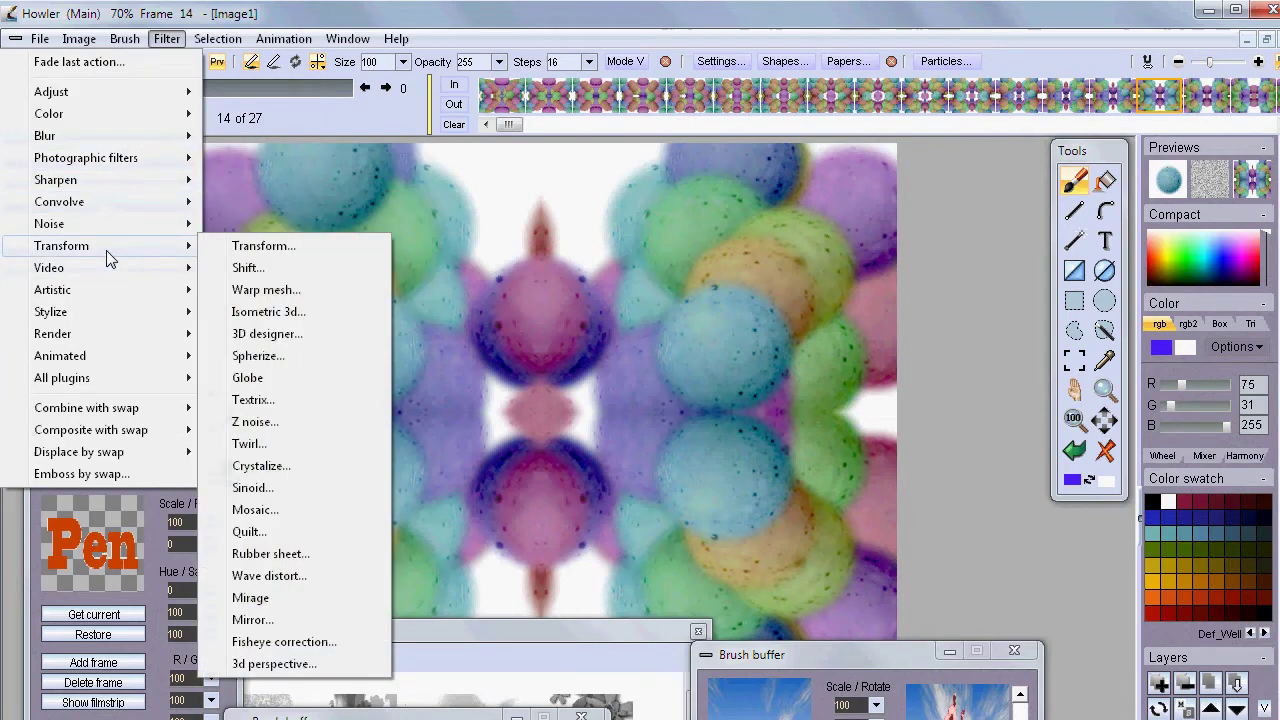
{"action": "left_click", "coordinate": [280, 340]}
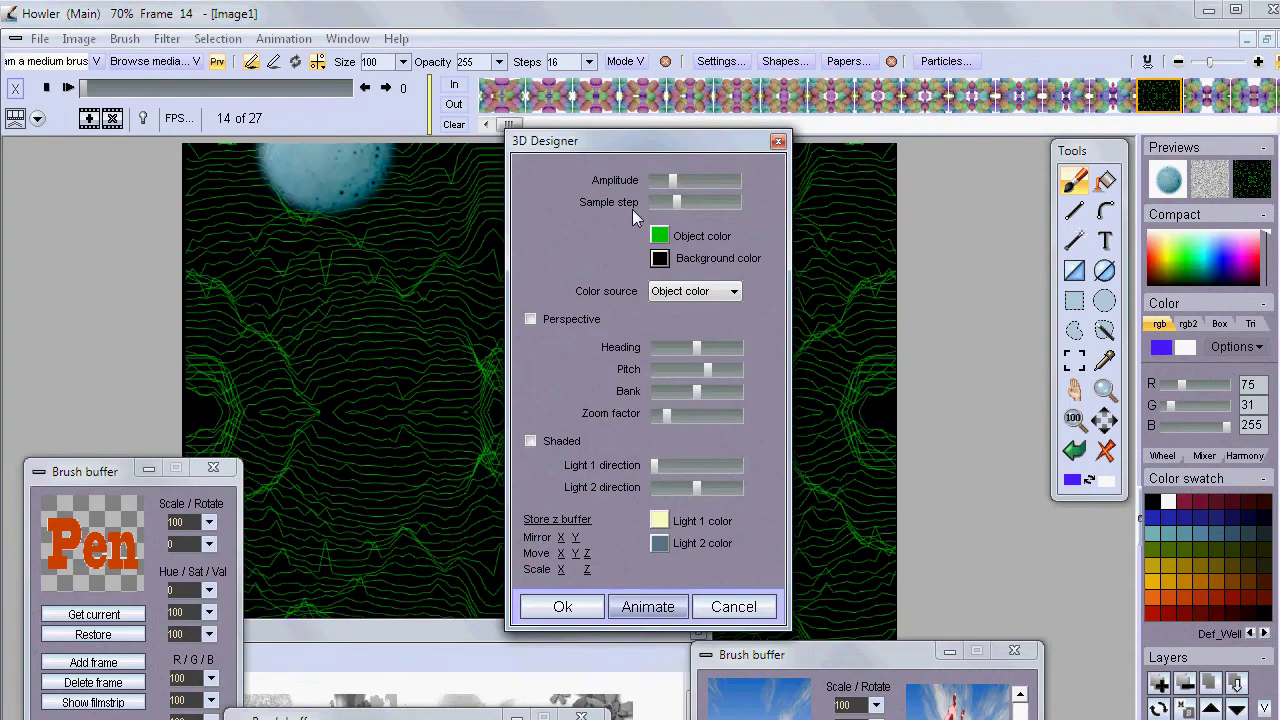
{"action": "left_click_drag", "start_coordinate": [620, 141], "coordinate": [109, 239]}
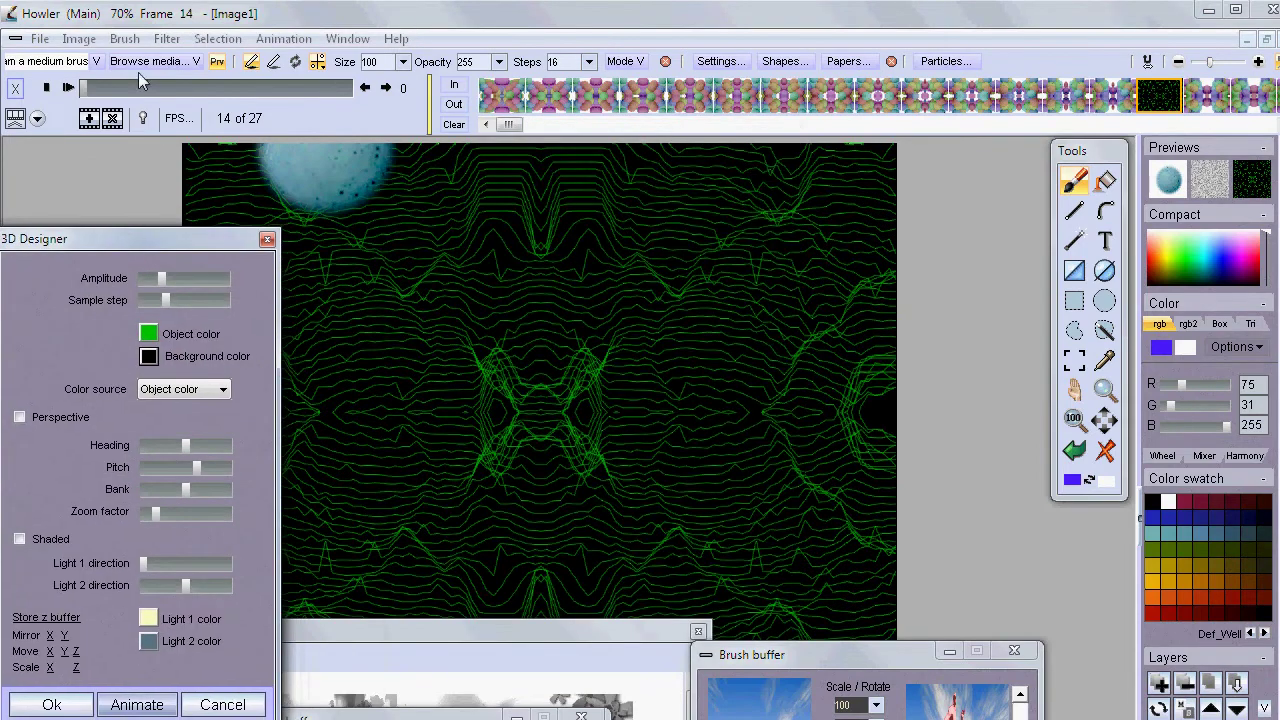
{"action": "left_click", "coordinate": [220, 62]}
{"action": "left_click", "coordinate": [266, 242]}
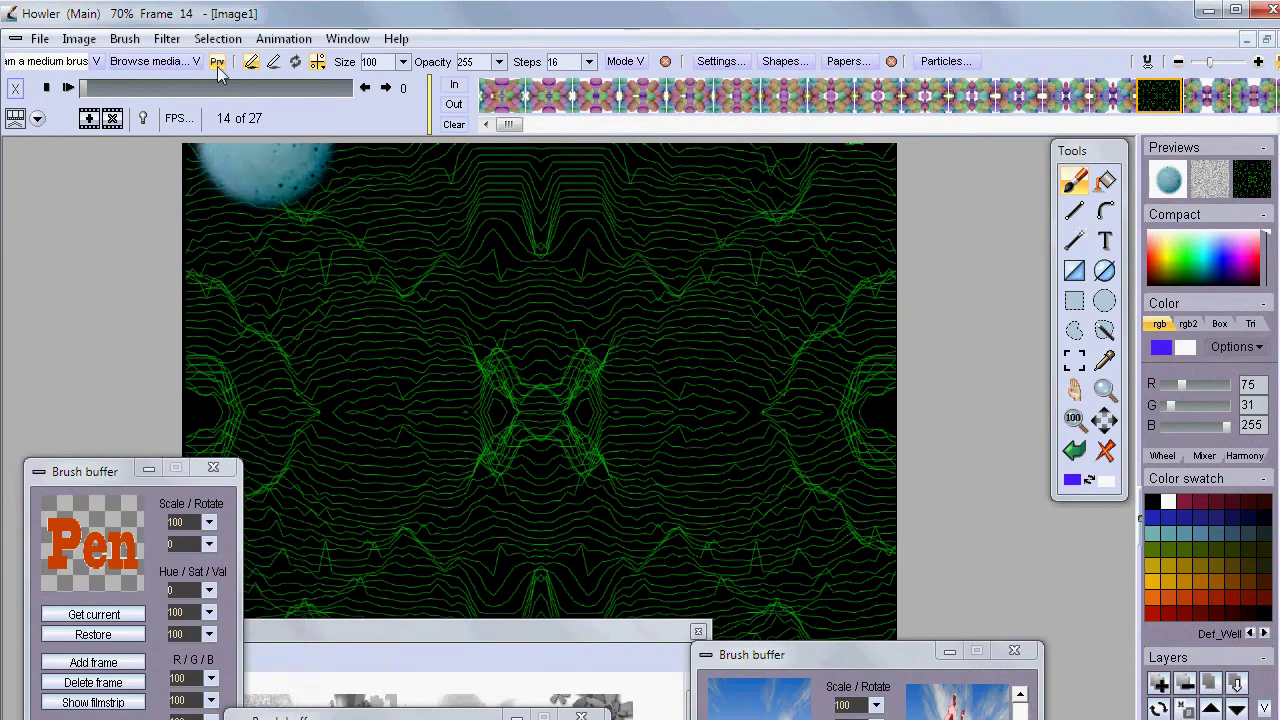
{"action": "left_click", "coordinate": [1066, 457]}
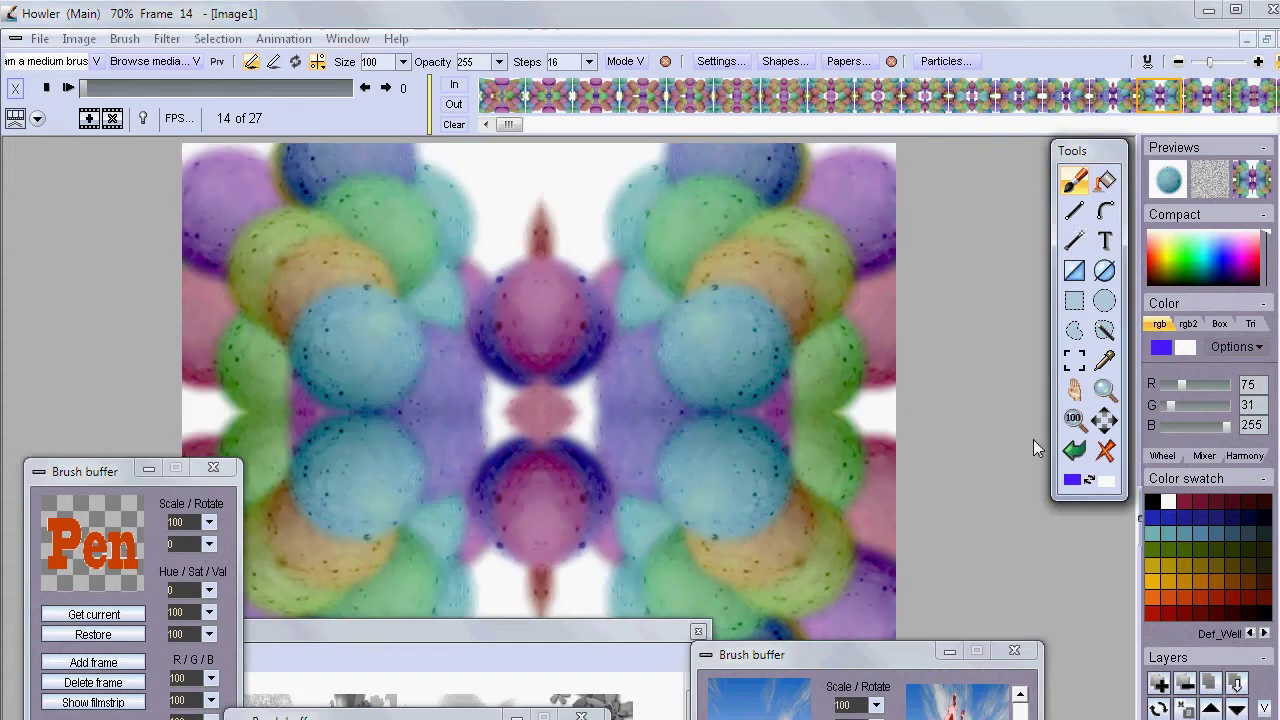
{"action": "left_click", "coordinate": [212, 467]}
Reopen Filter > 3D designer with Perspective and Shaded on and Color source set to From image
{"action": "left_click", "coordinate": [167, 39]}
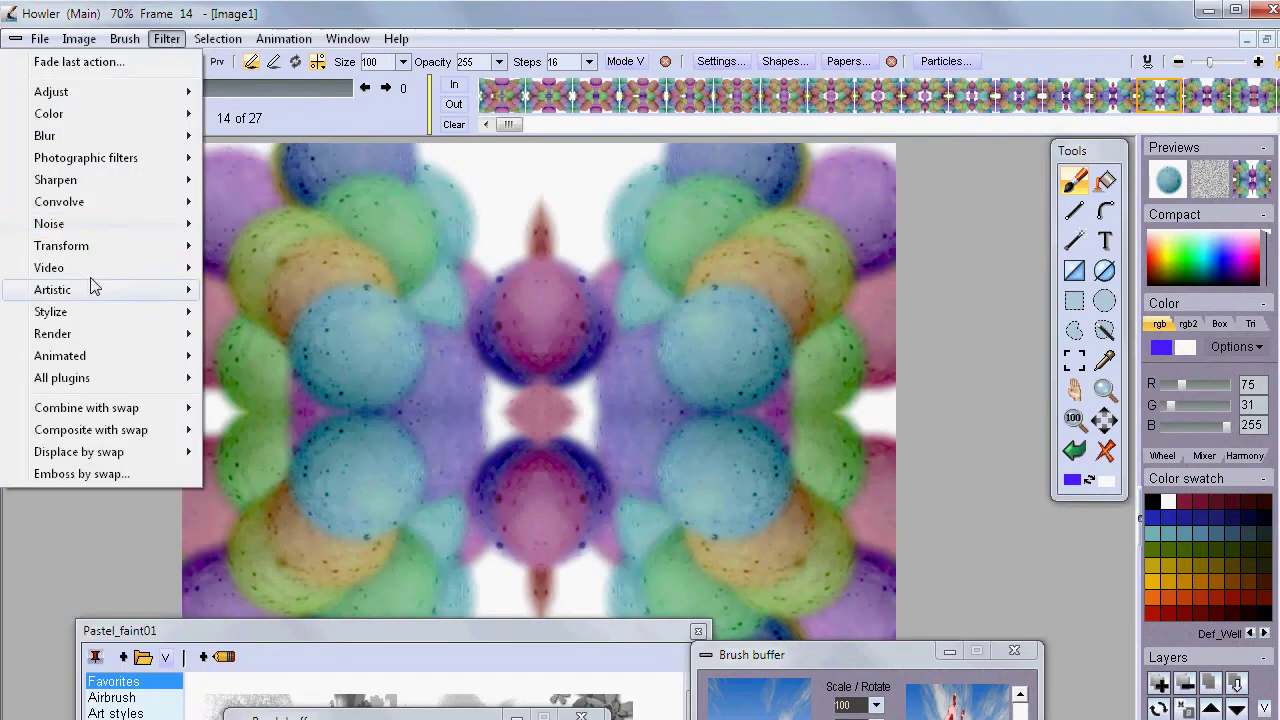
{"action": "mouse_move", "coordinate": [88, 250]}
{"action": "left_click", "coordinate": [268, 334]}
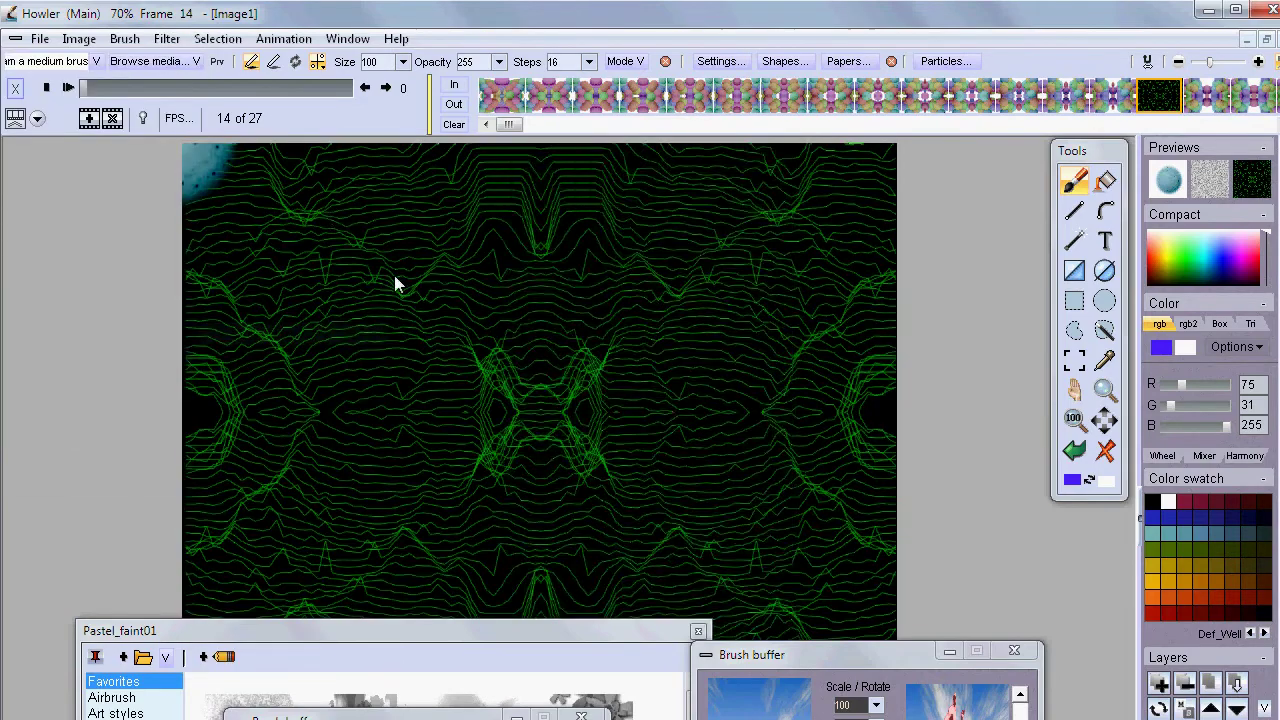
{"action": "left_click_drag", "start_coordinate": [810, 166], "coordinate": [1115, 234]}
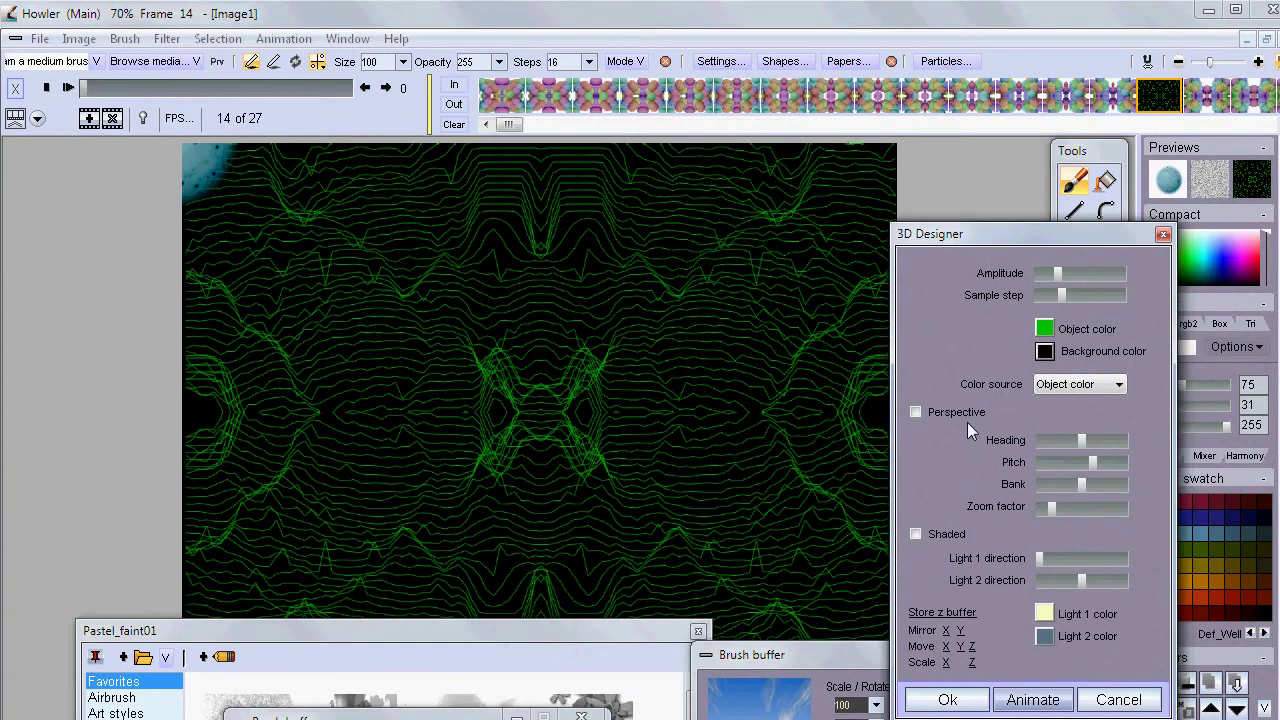
{"action": "left_click", "coordinate": [956, 414]}
{"action": "left_click", "coordinate": [916, 534]}
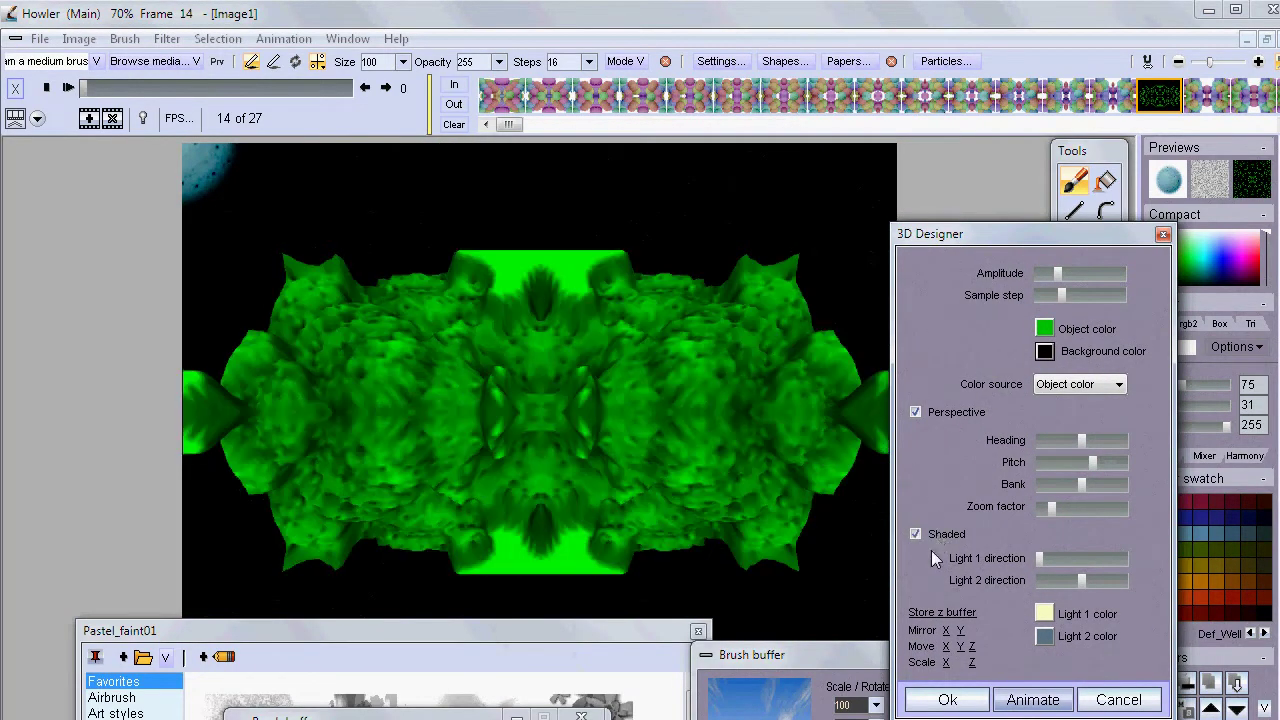
{"action": "left_click", "coordinate": [1088, 396]}
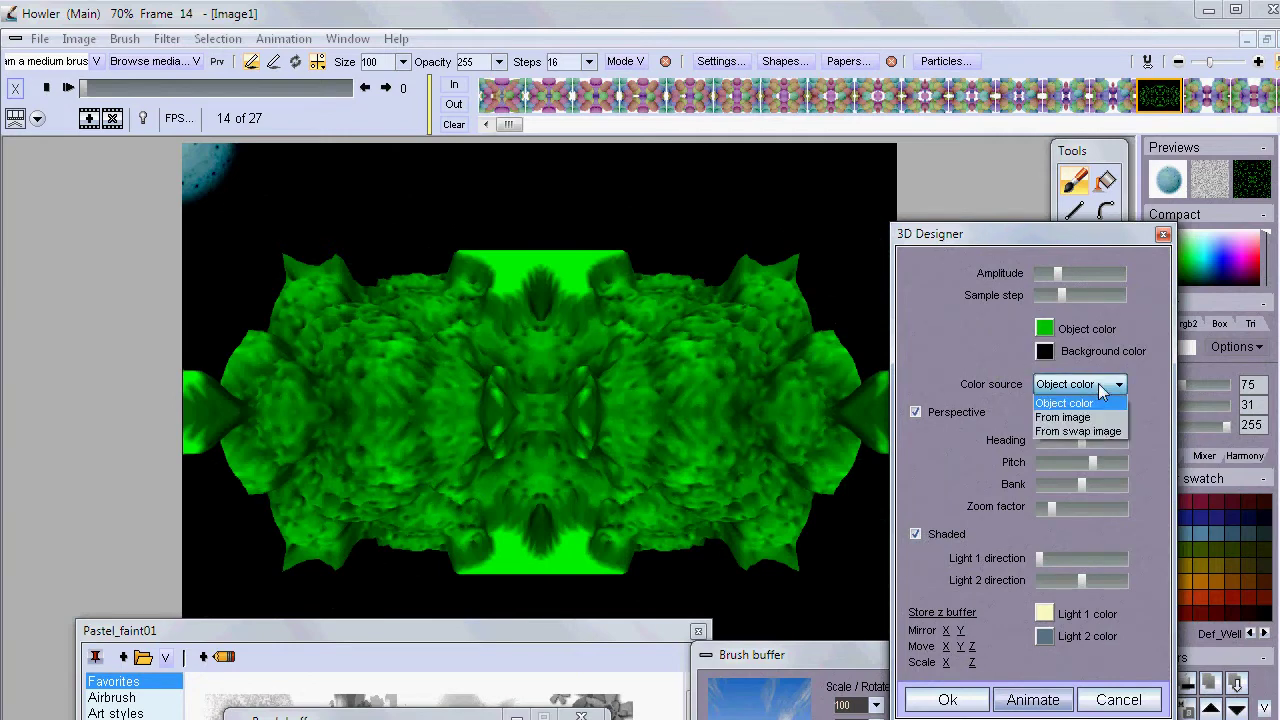
{"action": "left_click", "coordinate": [1062, 417]}
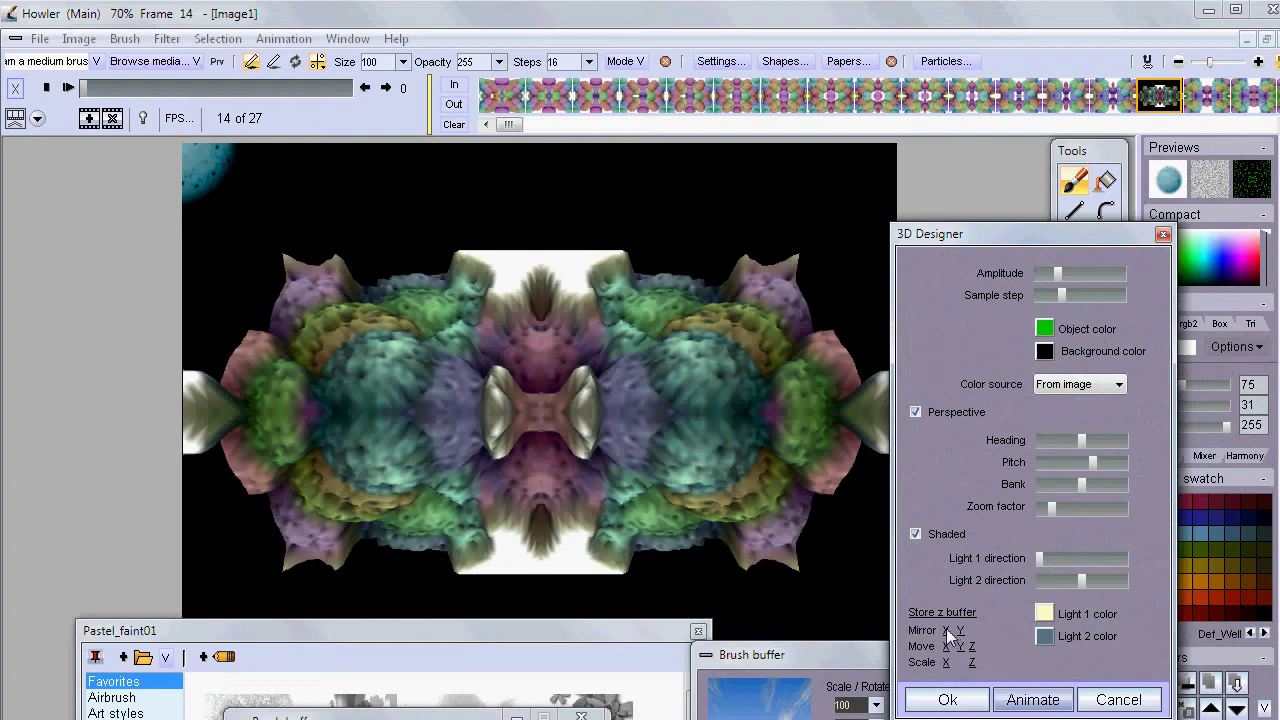
Adjust the terrain's Heading and bring up the Animate 3D designer settings
{"action": "mouse_move", "coordinate": [1074, 440]}
{"action": "left_mouse_down"}
{"action": "mouse_move", "coordinate": [1101, 446]}
{"action": "mouse_move", "coordinate": [1070, 450]}
{"action": "mouse_move", "coordinate": [1095, 442]}
{"action": "mouse_move", "coordinate": [1082, 440]}
{"action": "mouse_move", "coordinate": [1080, 456]}
{"action": "mouse_move", "coordinate": [1094, 466]}
{"action": "mouse_move", "coordinate": [1108, 459]}
{"action": "mouse_move", "coordinate": [1052, 462]}
{"action": "mouse_move", "coordinate": [1099, 462]}
{"action": "mouse_move", "coordinate": [1063, 445]}
{"action": "mouse_move", "coordinate": [1081, 444]}
{"action": "left_mouse_up"}
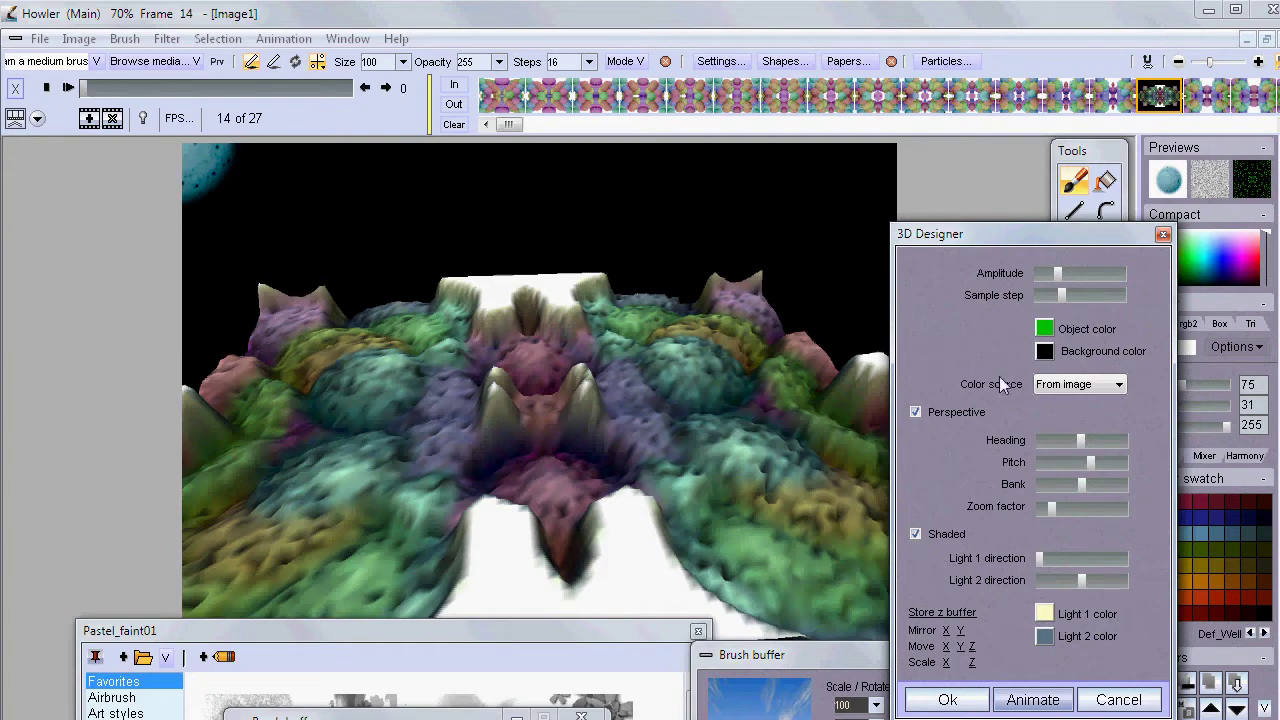
{"action": "mouse_move", "coordinate": [1079, 439]}
{"action": "left_mouse_down"}
{"action": "mouse_move", "coordinate": [1099, 441]}
{"action": "mouse_move", "coordinate": [1068, 446]}
{"action": "left_mouse_up"}
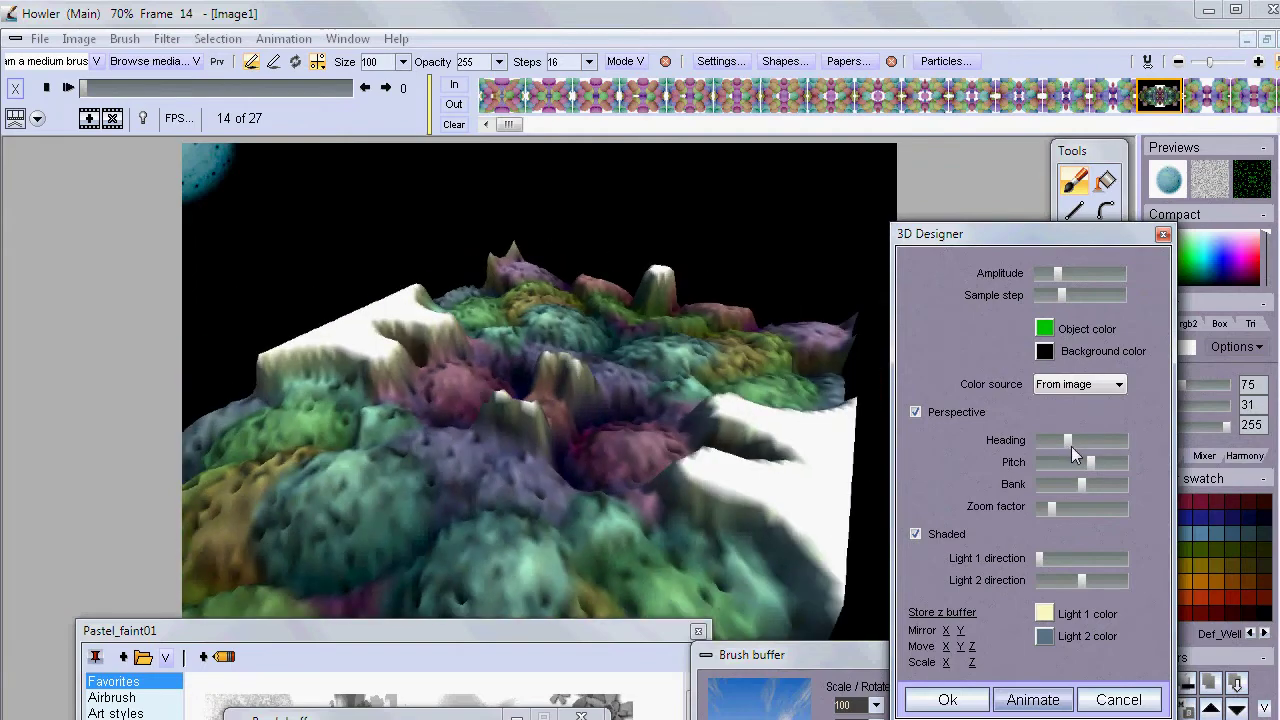
{"action": "left_click", "coordinate": [1040, 706]}
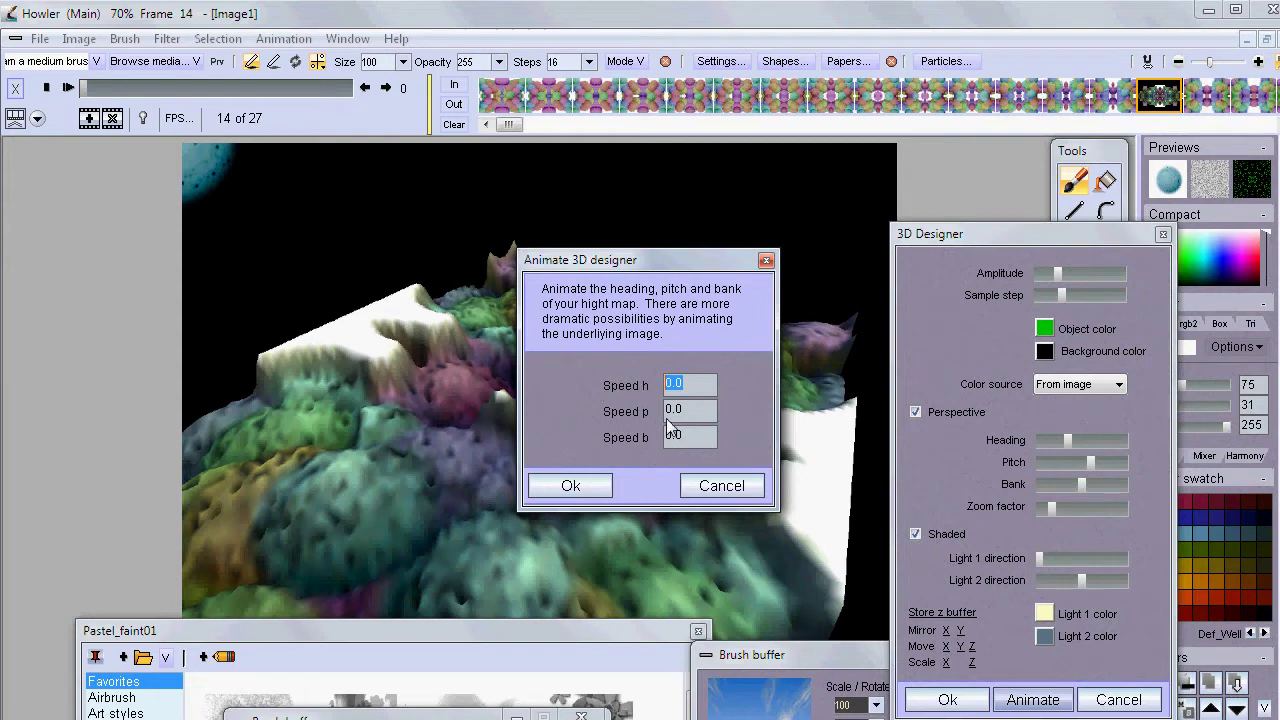
Render the frames with Speed h at 1, then scrub, play and stop the animation
{"action": "left_click_drag", "start_coordinate": [675, 270], "coordinate": [433, 295]}
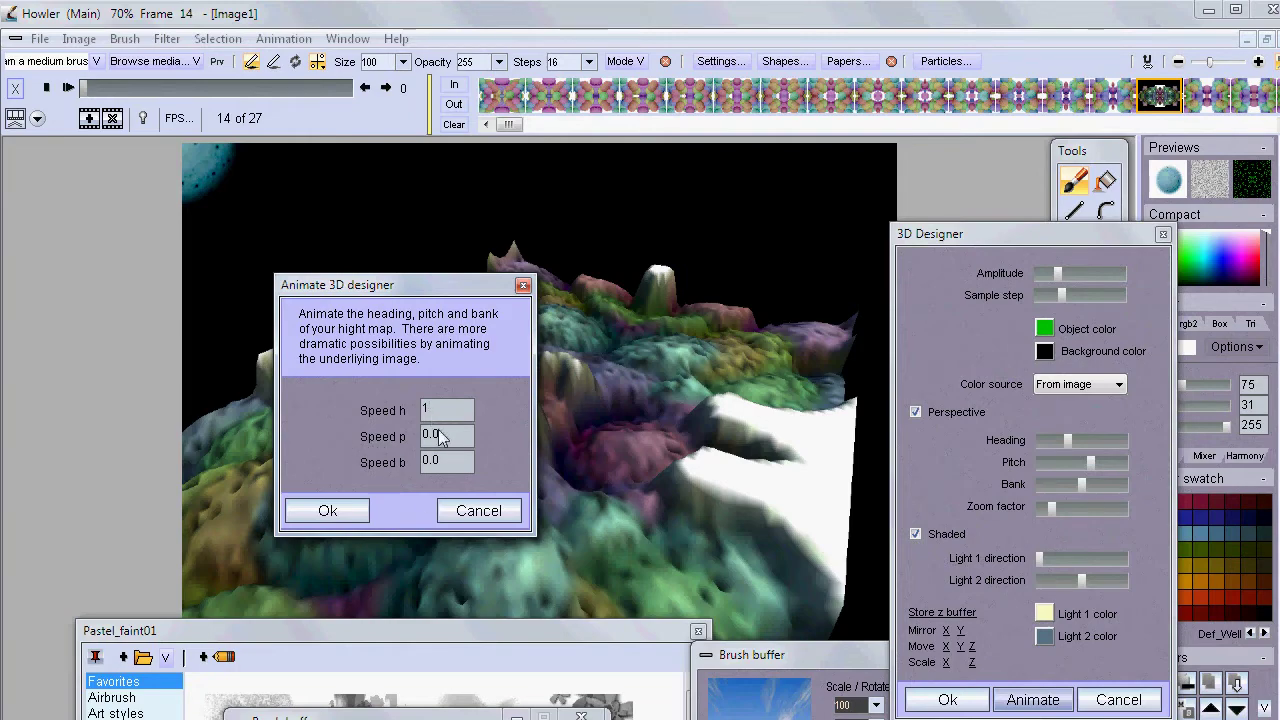
{"action": "left_click", "coordinate": [326, 511]}
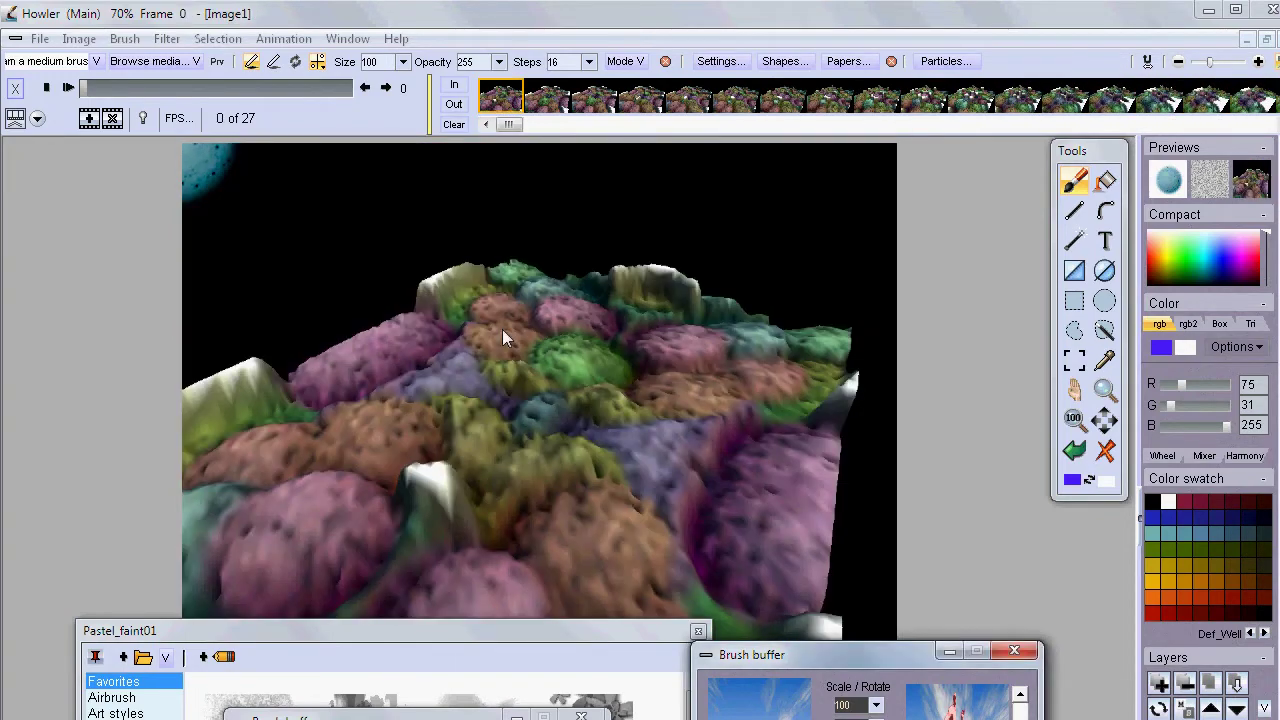
{"action": "left_click_drag", "start_coordinate": [100, 87], "coordinate": [57, 84]}
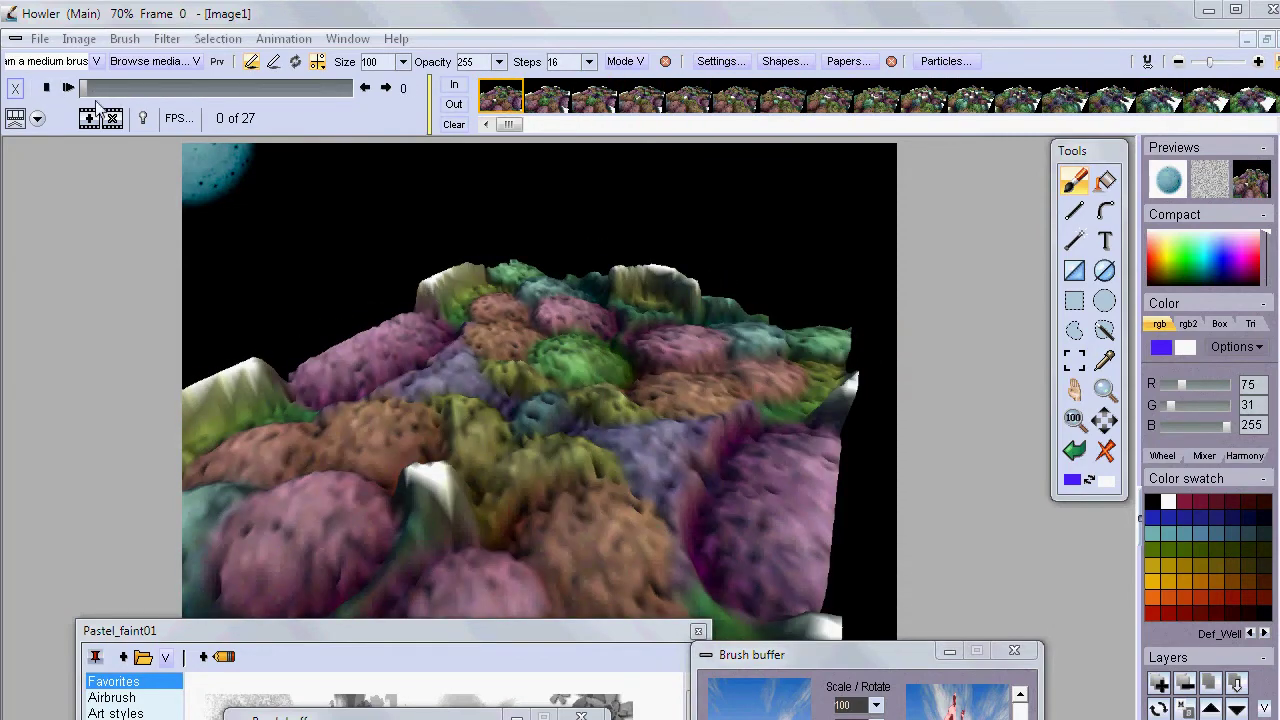
{"action": "left_click", "coordinate": [68, 87]}
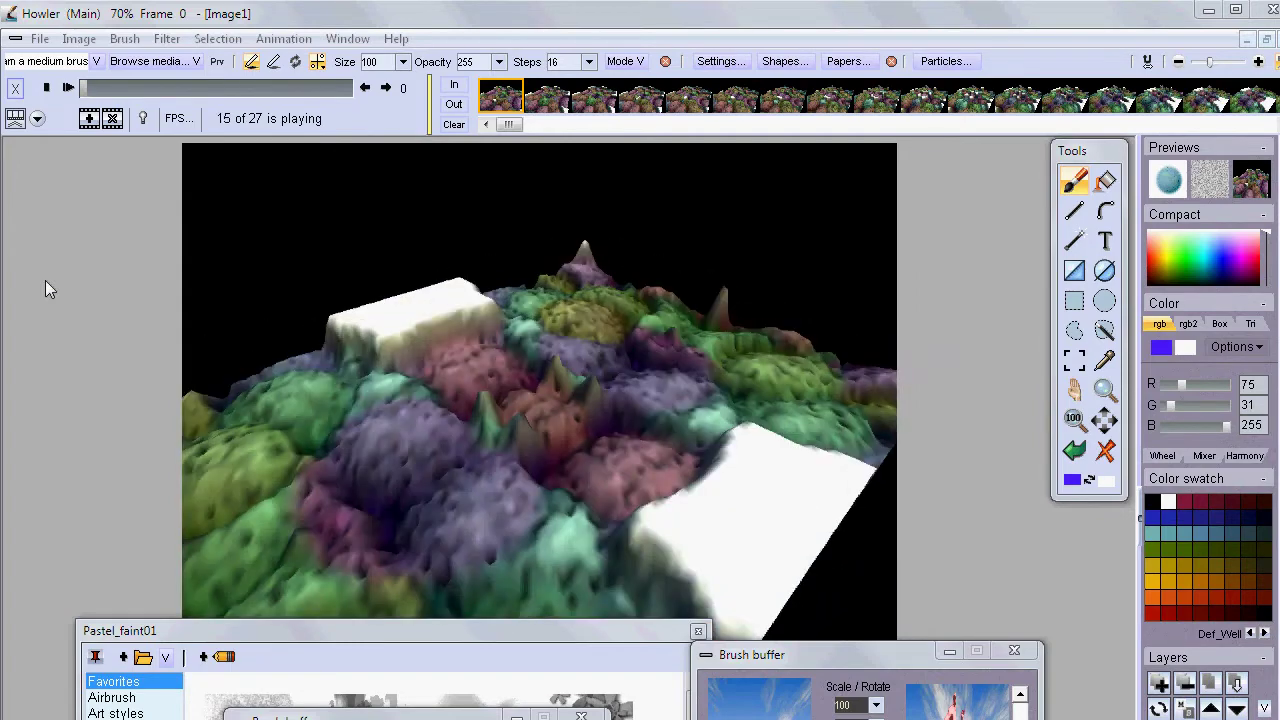
{"action": "left_click", "coordinate": [46, 87]}
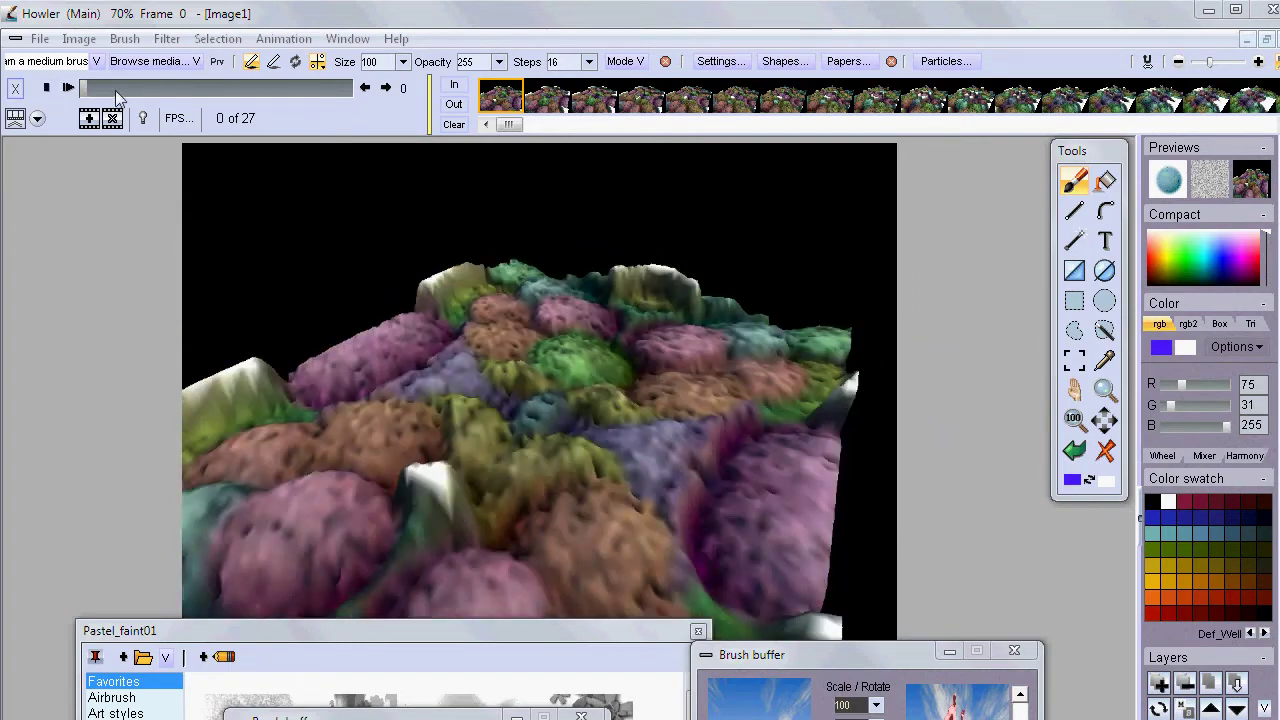
On frame 0, stamp the sky-and-runner brush several times over the terrain and close its buffer
{"action": "left_click_drag", "start_coordinate": [116, 88], "coordinate": [47, 84]}
{"action": "mouse_move", "coordinate": [838, 660]}
{"action": "left_mouse_down"}
{"action": "mouse_move", "coordinate": [913, 549]}
{"action": "mouse_move", "coordinate": [900, 552]}
{"action": "mouse_move", "coordinate": [899, 598]}
{"action": "mouse_move", "coordinate": [839, 348]}
{"action": "mouse_move", "coordinate": [908, 278]}
{"action": "left_mouse_up"}
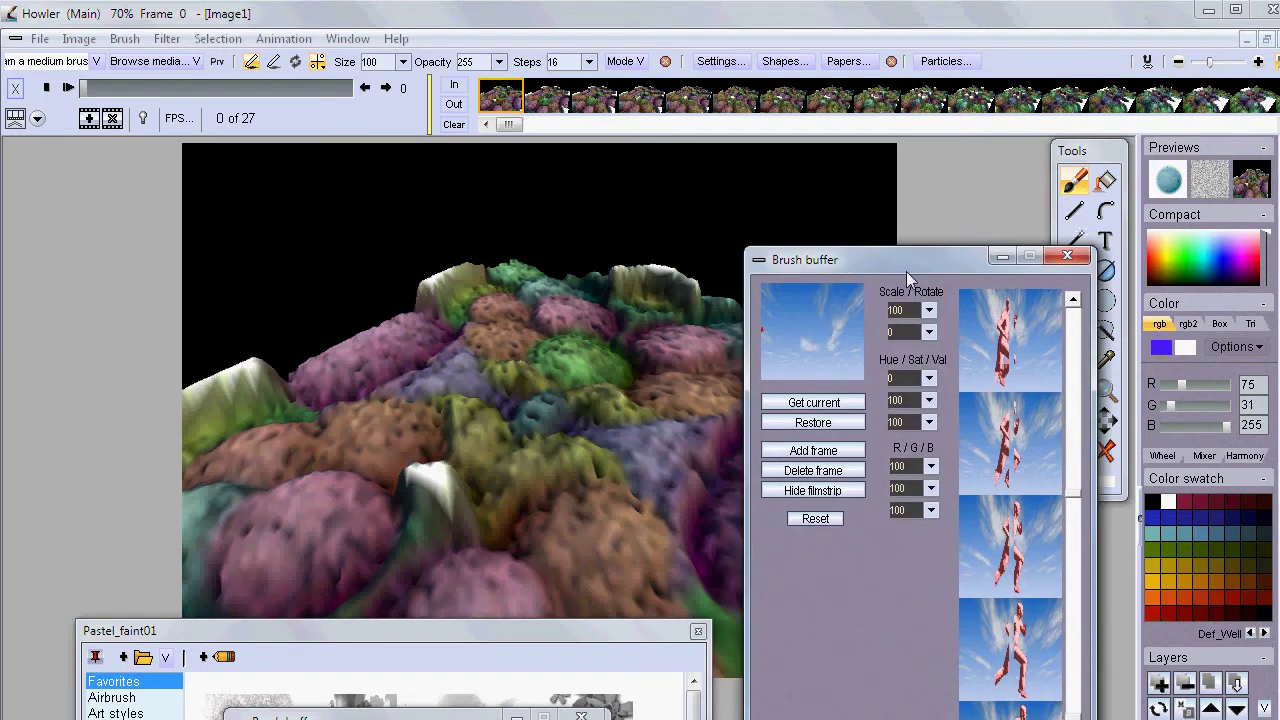
{"action": "left_click_drag", "start_coordinate": [815, 325], "coordinate": [597, 347]}
{"action": "mouse_move", "coordinate": [425, 426]}
{"action": "left_mouse_down"}
{"action": "mouse_move", "coordinate": [497, 386]}
{"action": "mouse_move", "coordinate": [443, 377]}
{"action": "mouse_move", "coordinate": [659, 490]}
{"action": "mouse_move", "coordinate": [474, 447]}
{"action": "mouse_move", "coordinate": [437, 455]}
{"action": "mouse_move", "coordinate": [492, 397]}
{"action": "mouse_move", "coordinate": [485, 430]}
{"action": "left_mouse_up"}
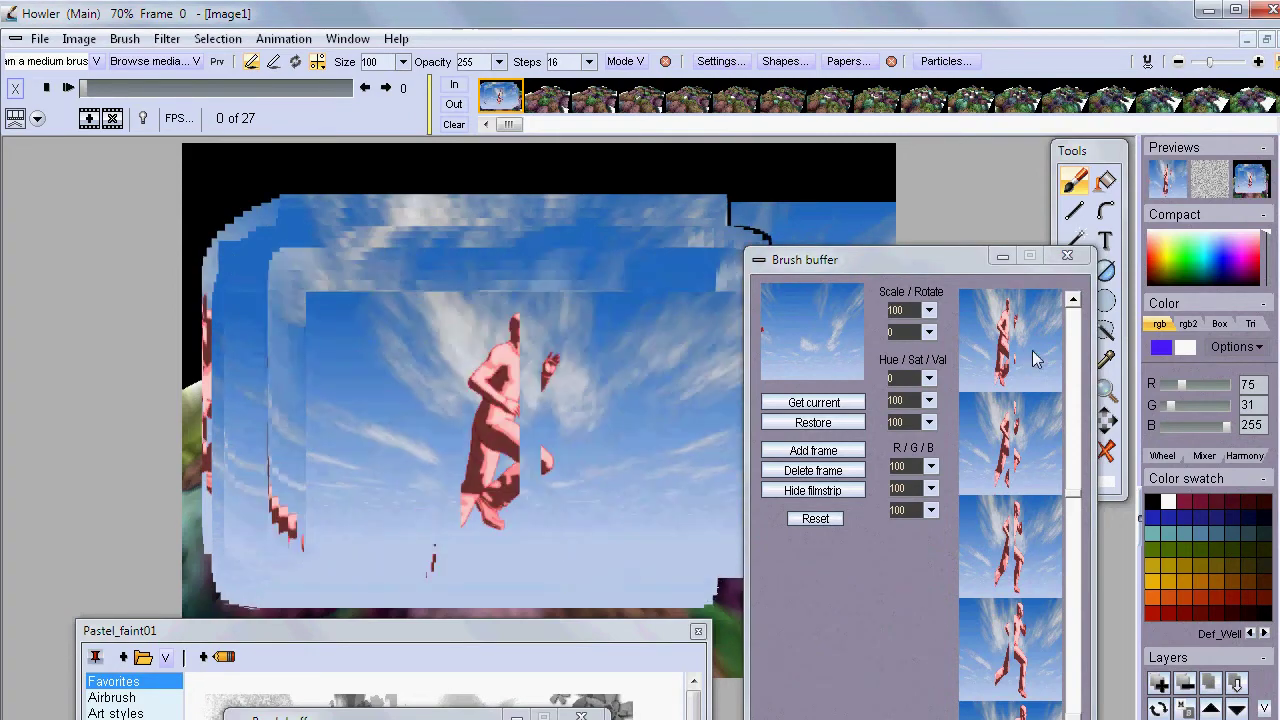
{"action": "left_click", "coordinate": [1067, 255]}
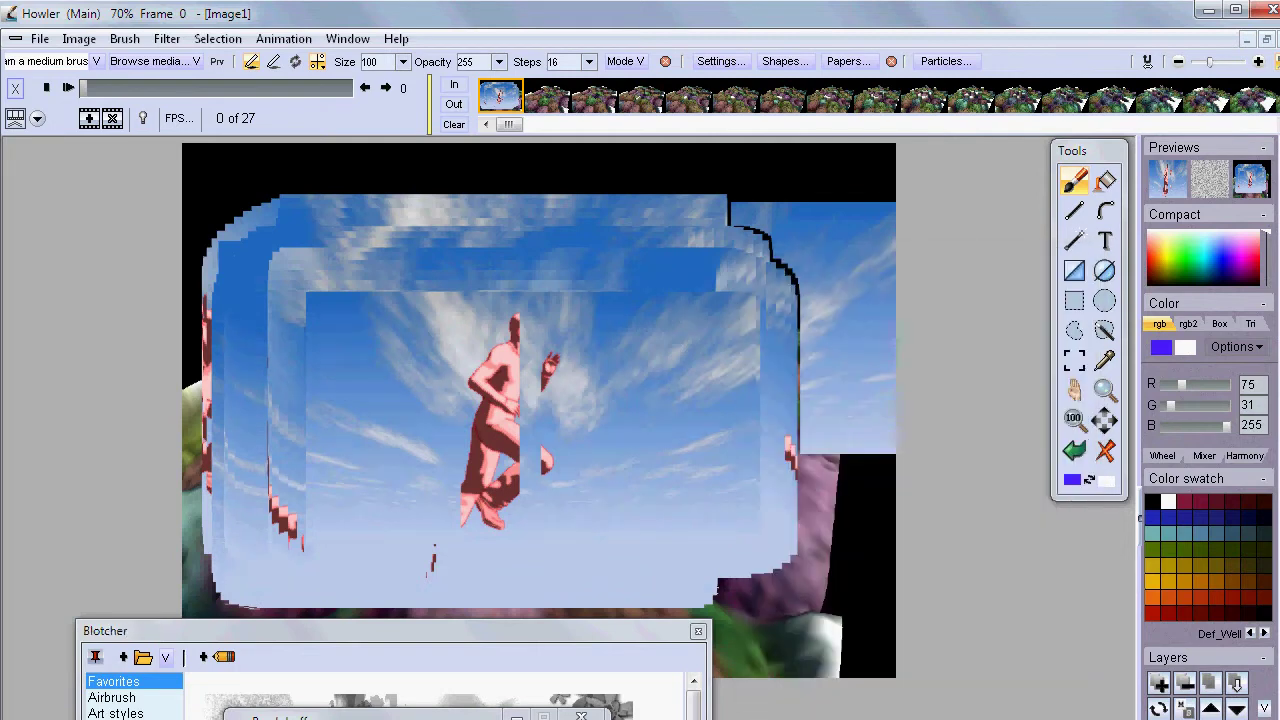
{"action": "mouse_move", "coordinate": [421, 716]}
{"action": "left_mouse_down"}
{"action": "mouse_move", "coordinate": [853, 716]}
{"action": "mouse_move", "coordinate": [1043, 606]}
{"action": "mouse_move", "coordinate": [1093, 535]}
{"action": "left_mouse_up"}
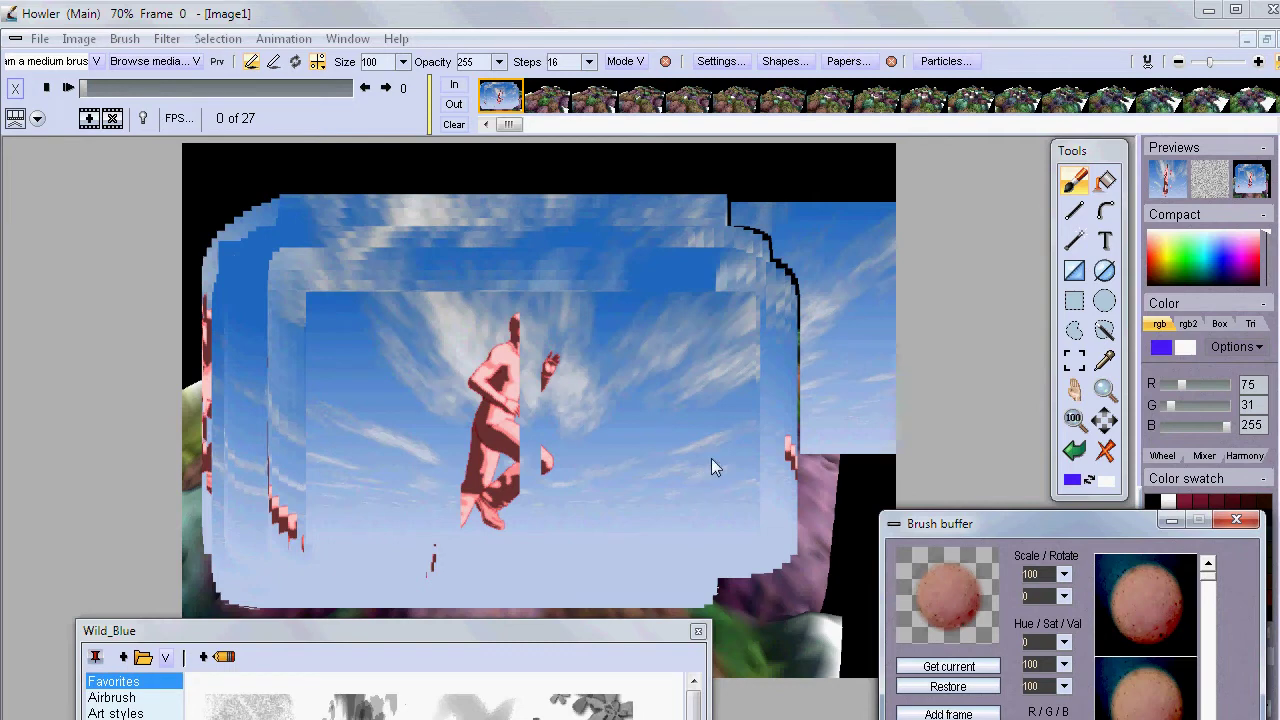
{"action": "left_click", "coordinate": [284, 39]}
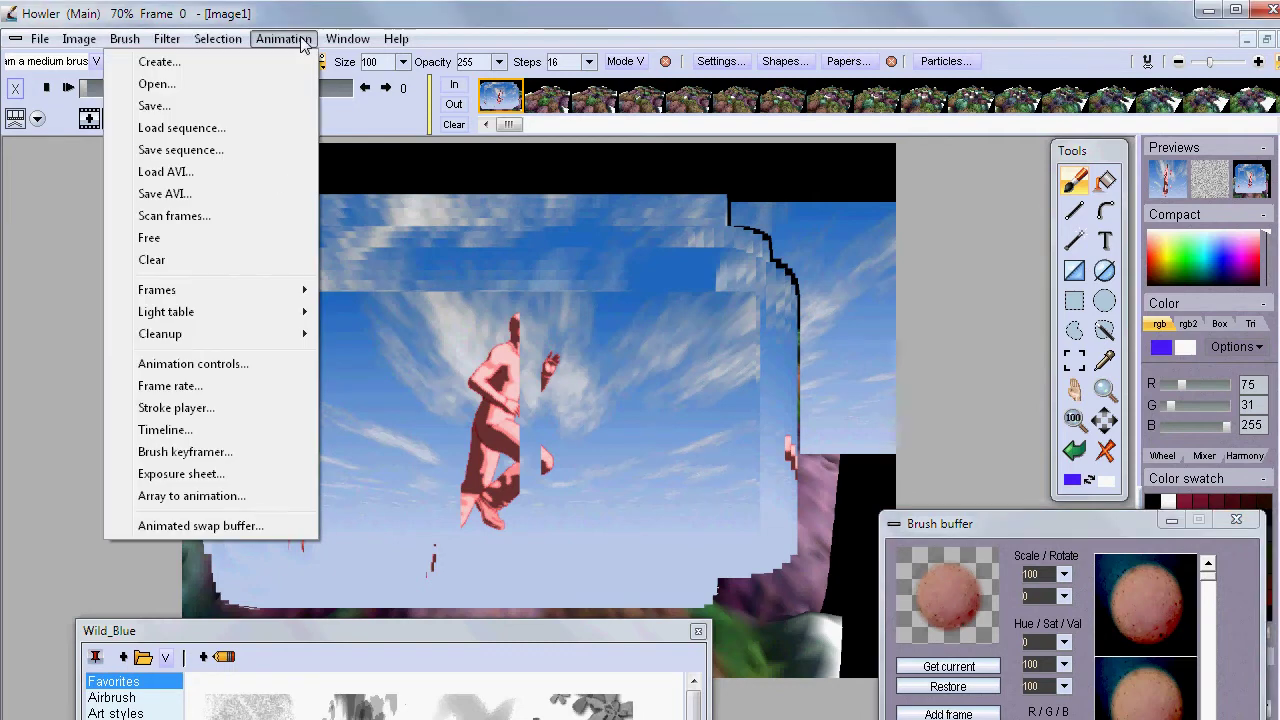
{"action": "left_click", "coordinate": [304, 20]}
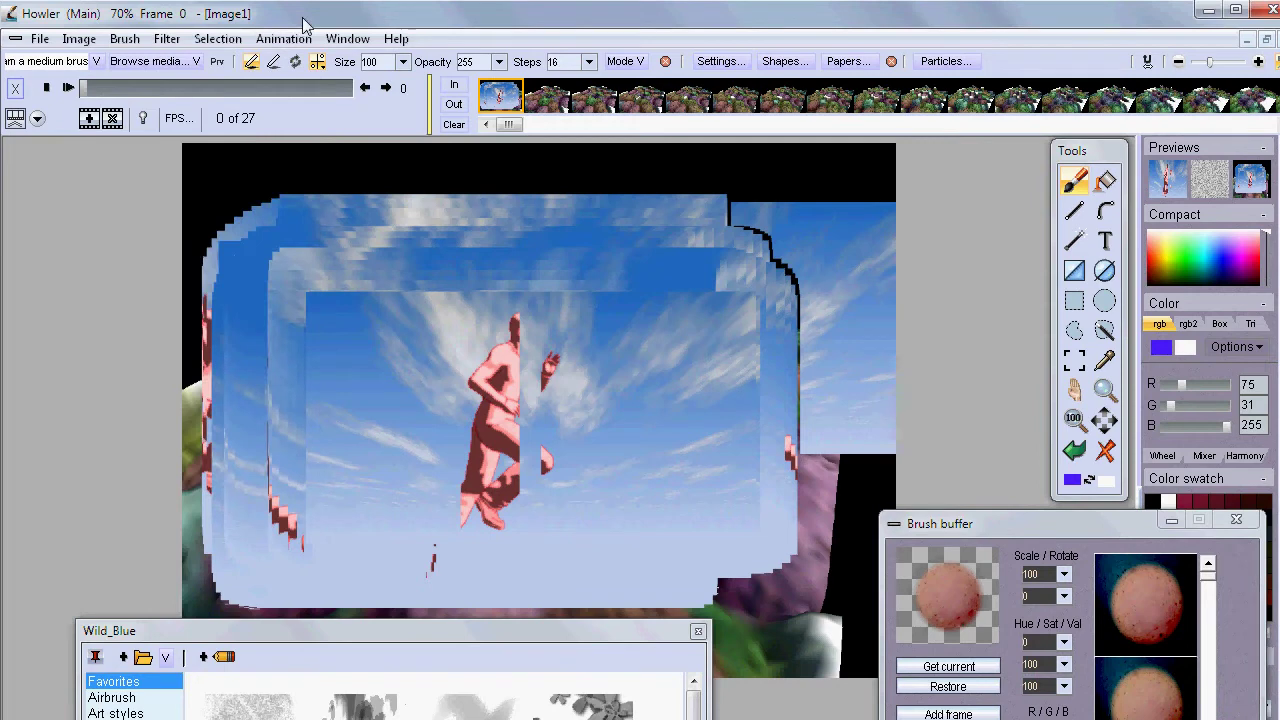
{"action": "left_click", "coordinate": [122, 40]}
{"action": "mouse_move", "coordinate": [168, 478]}
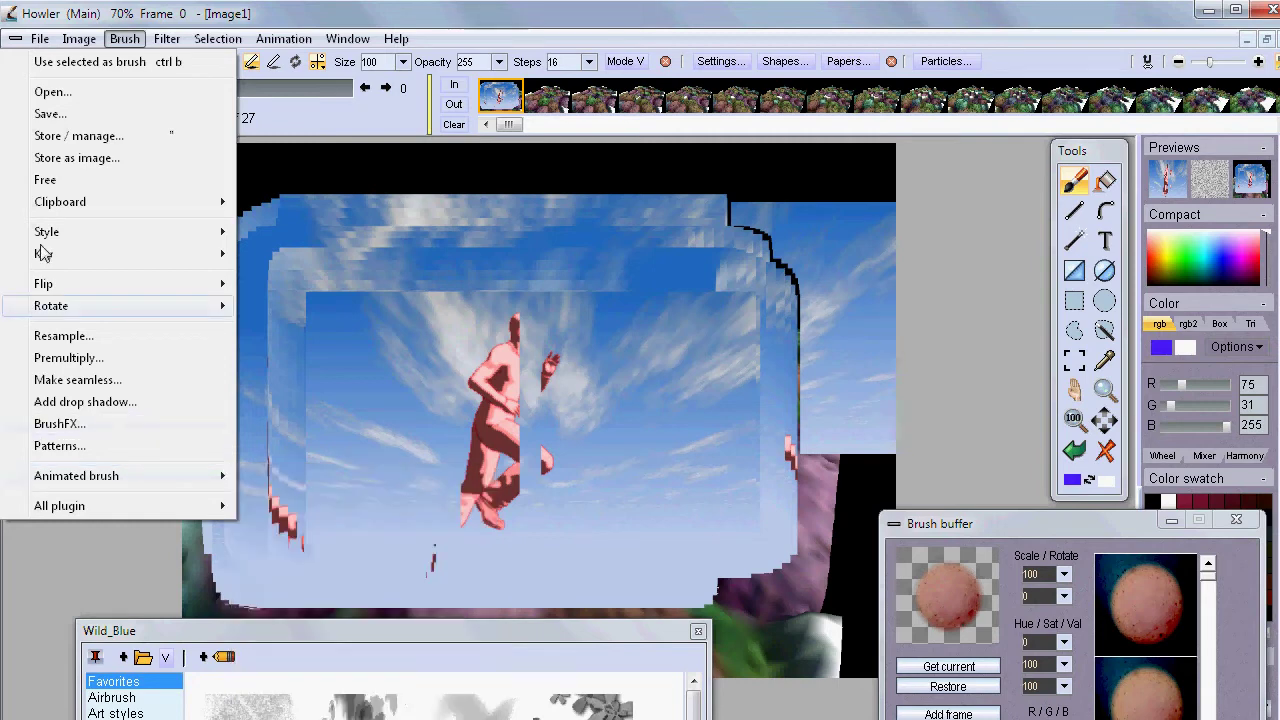
{"action": "left_click", "coordinate": [287, 20]}
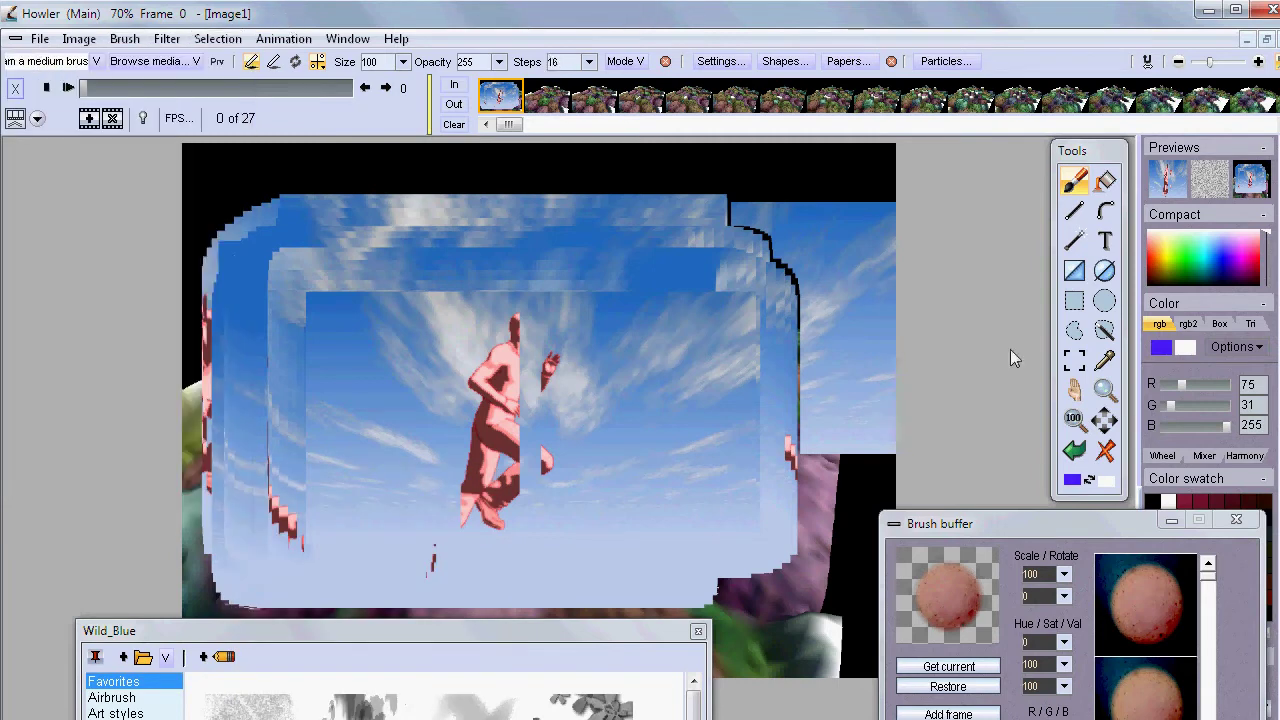